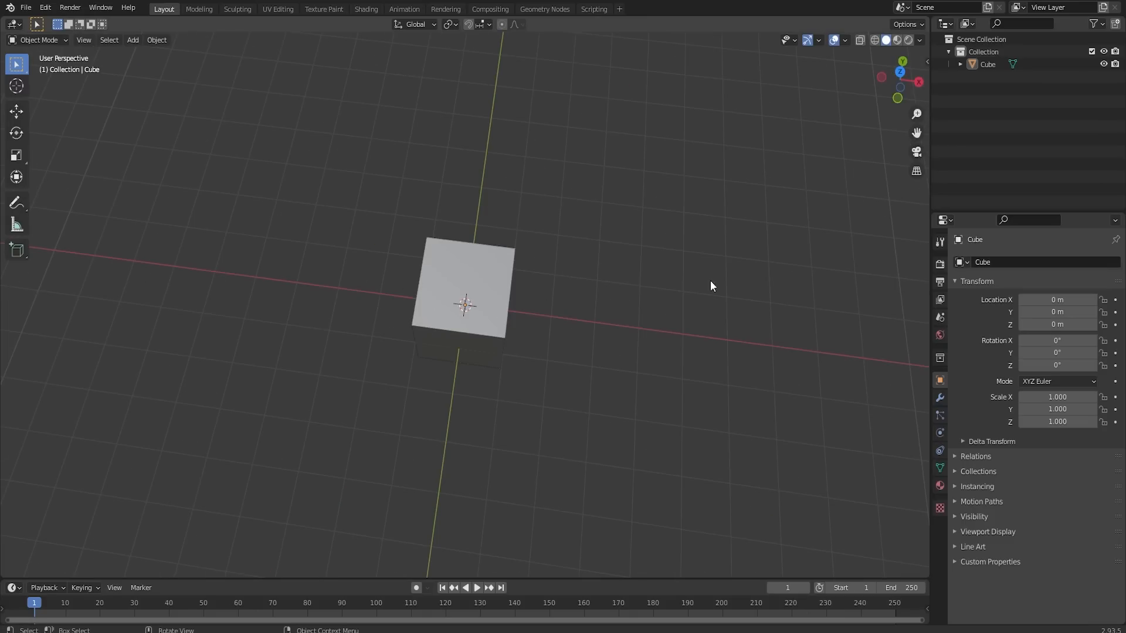
pyautogui.moveTo(722, 209); pyautogui.dragTo(491, 298, button='middle')
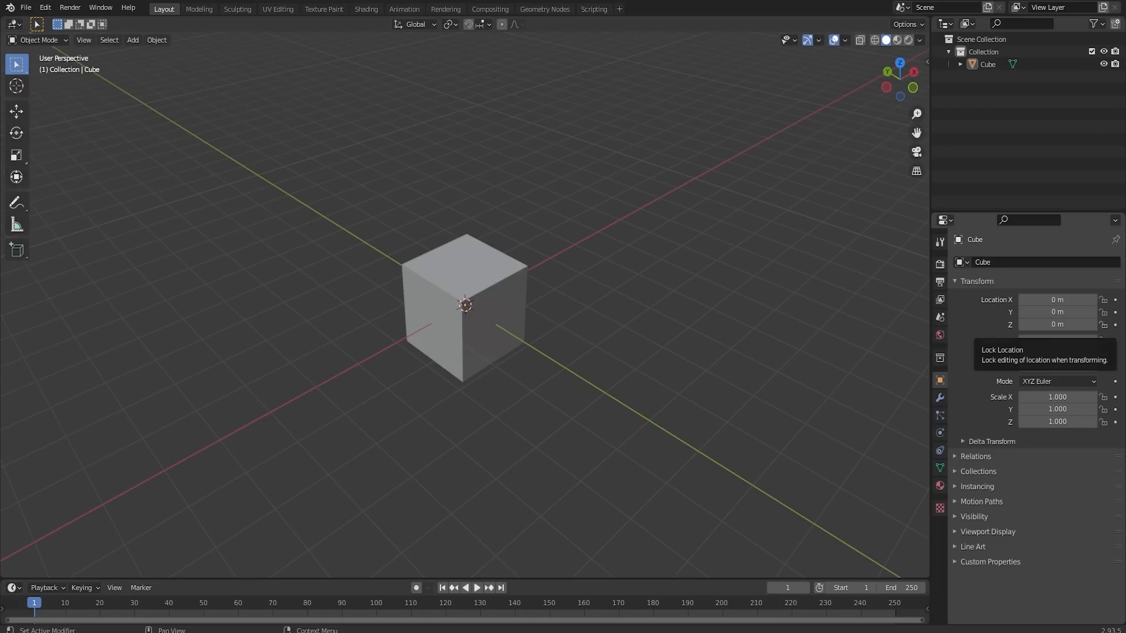
pyautogui.moveTo(553, 285); pyautogui.dragTo(432, 251, button='middle')
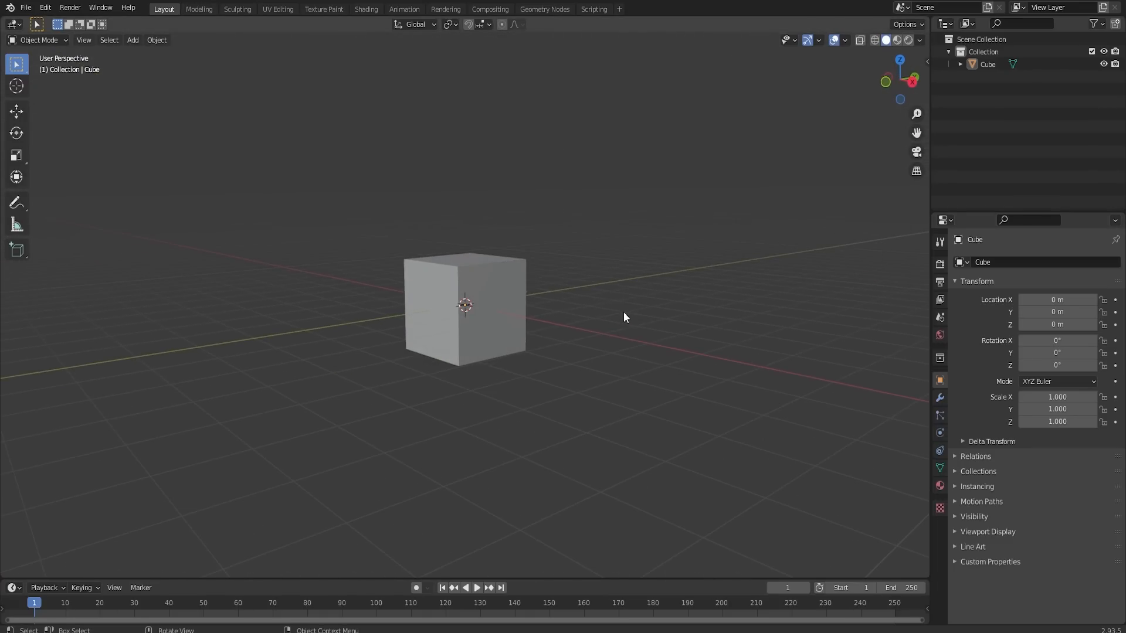
pyautogui.moveTo(624, 313); pyautogui.dragTo(519, 337, button='middle')
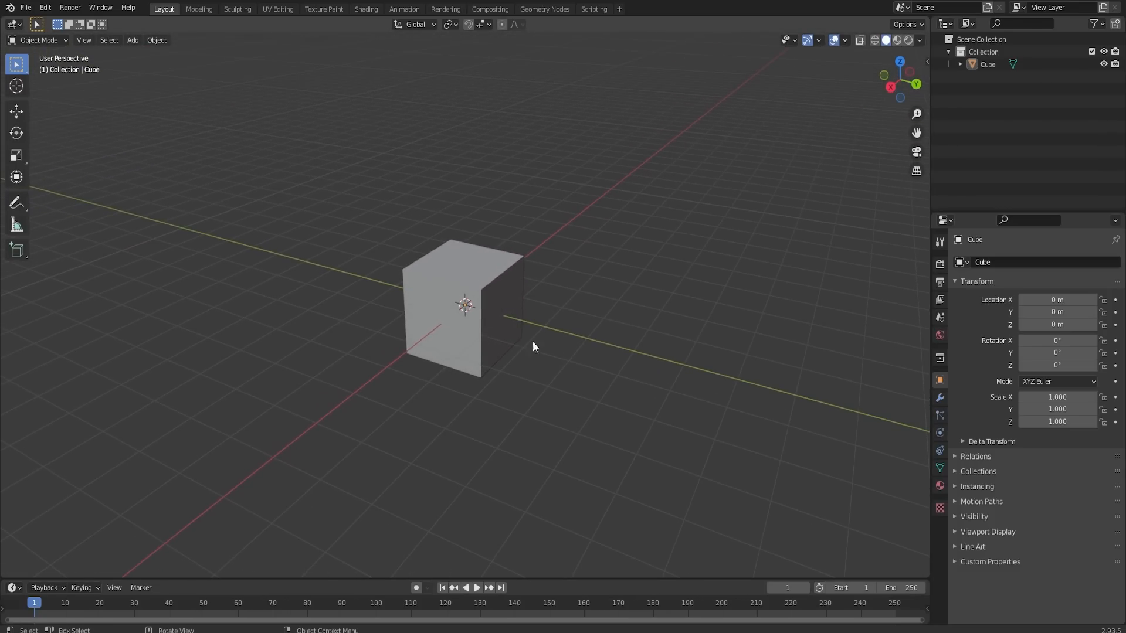
pyautogui.moveTo(594, 314); pyautogui.dragTo(661, 281, button='middle')
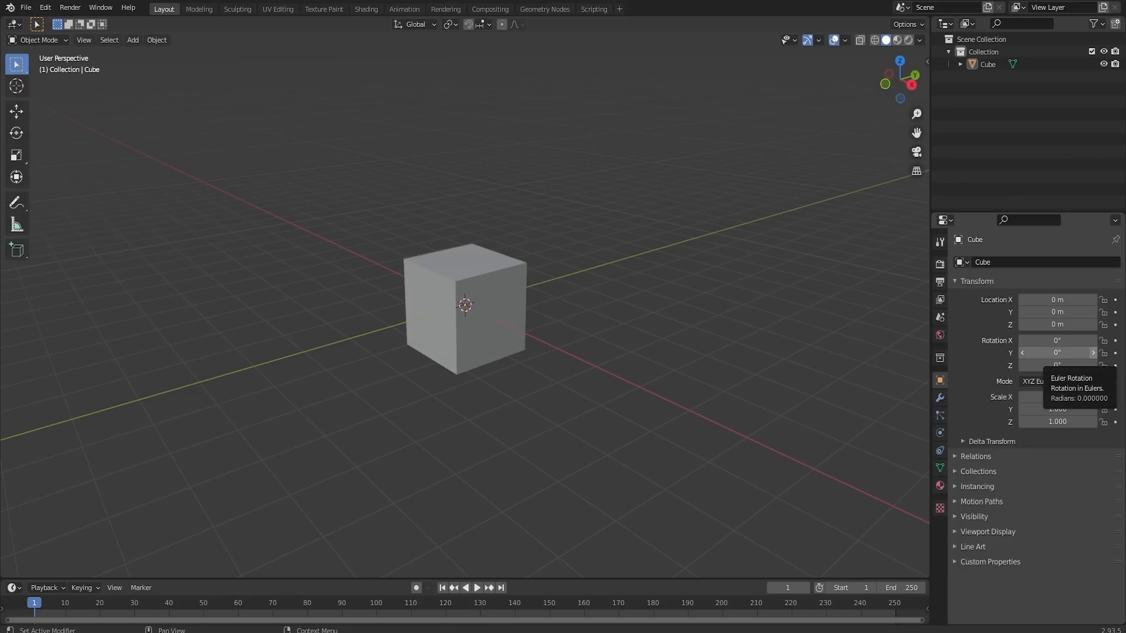
# - Select the default cube, enter Edit Mode and delete all of its geometry
pyautogui.click(476, 303)
pyautogui.press('Tab')
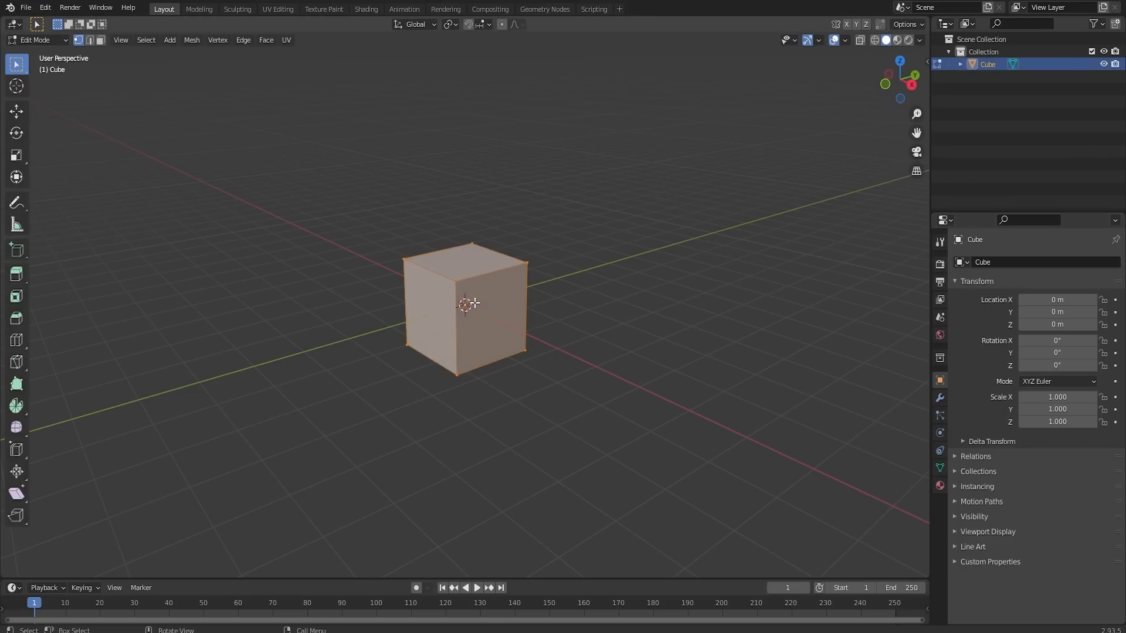
pyautogui.hotkey('shift', 'a')
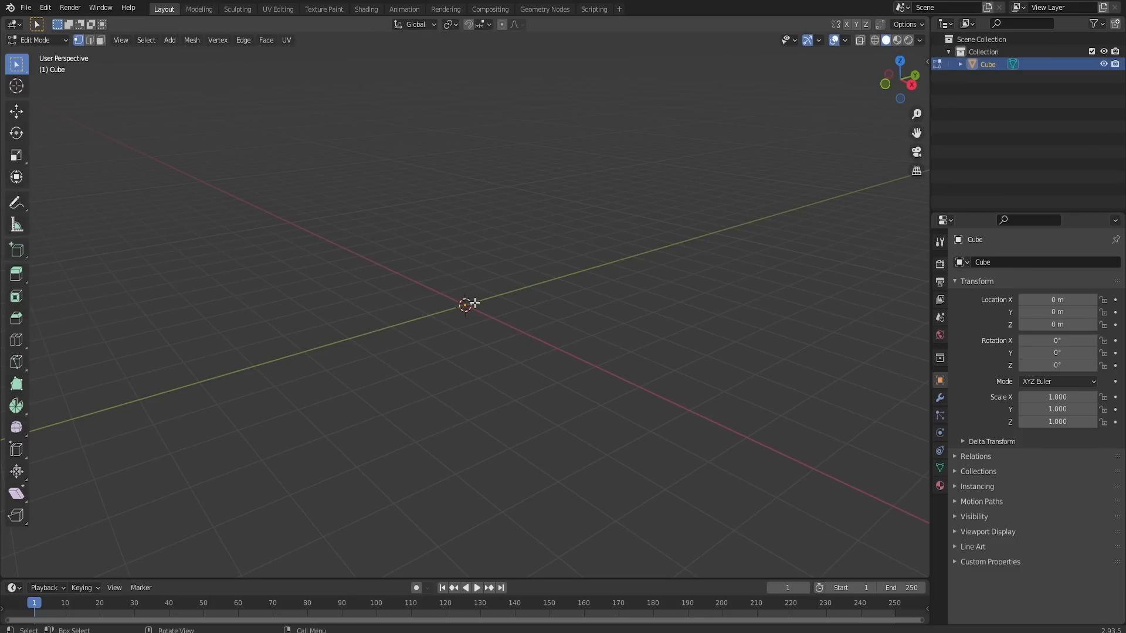
# - Add a cylinder mesh with 12 vertices
pyautogui.hotkey('shift', 'a')
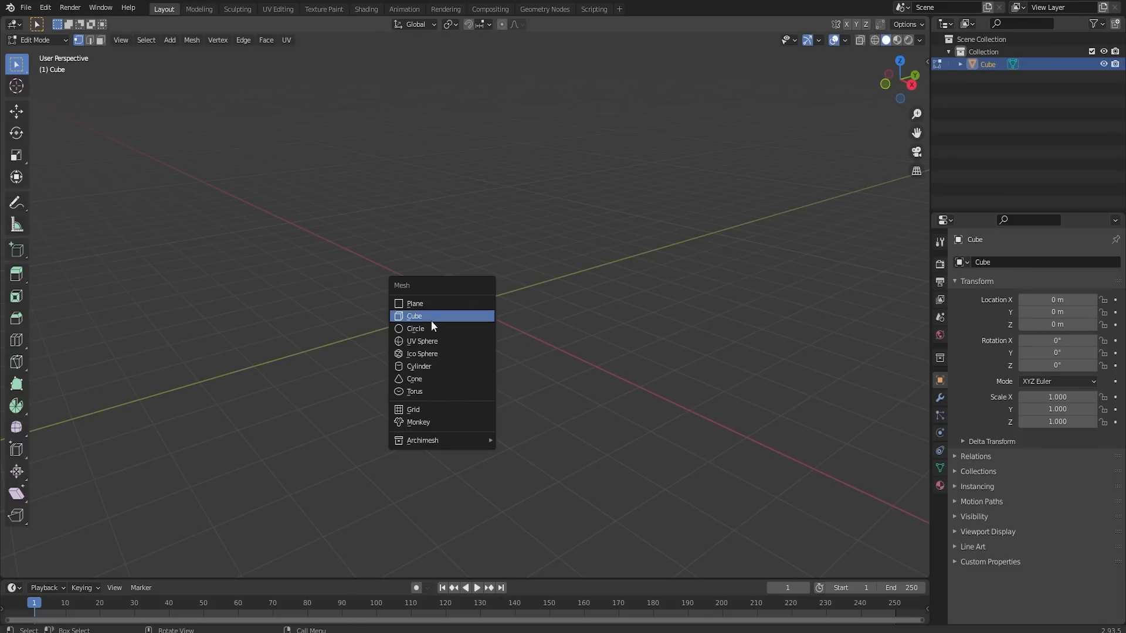
pyautogui.click(423, 367)
pyautogui.click(63, 567)
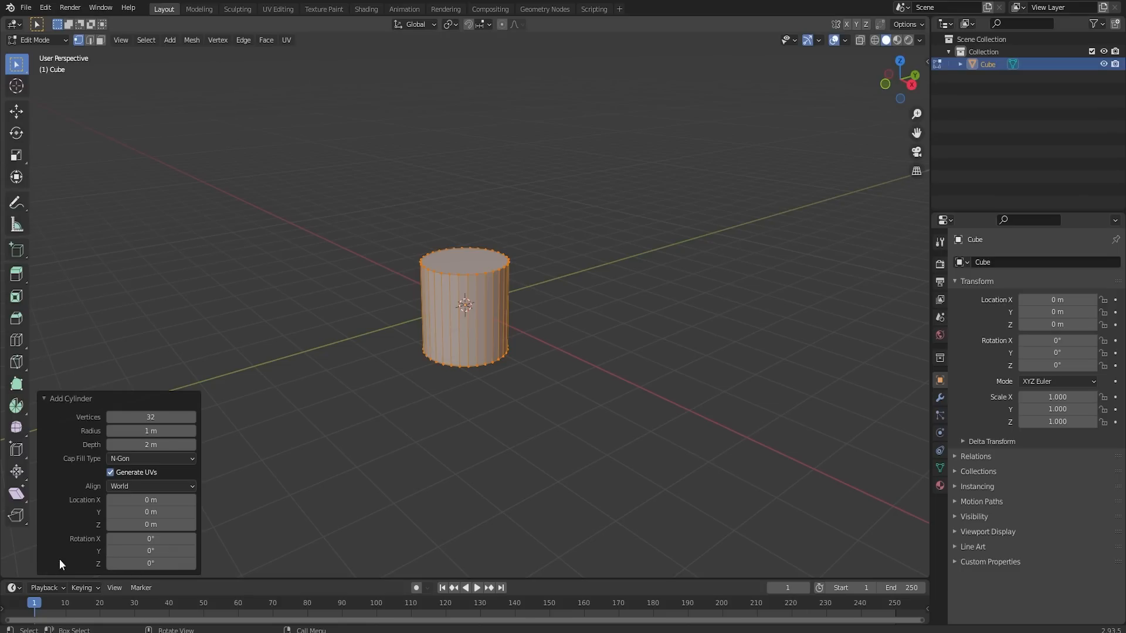
pyautogui.click(160, 416)
pyautogui.write('12')
pyautogui.press('Return')
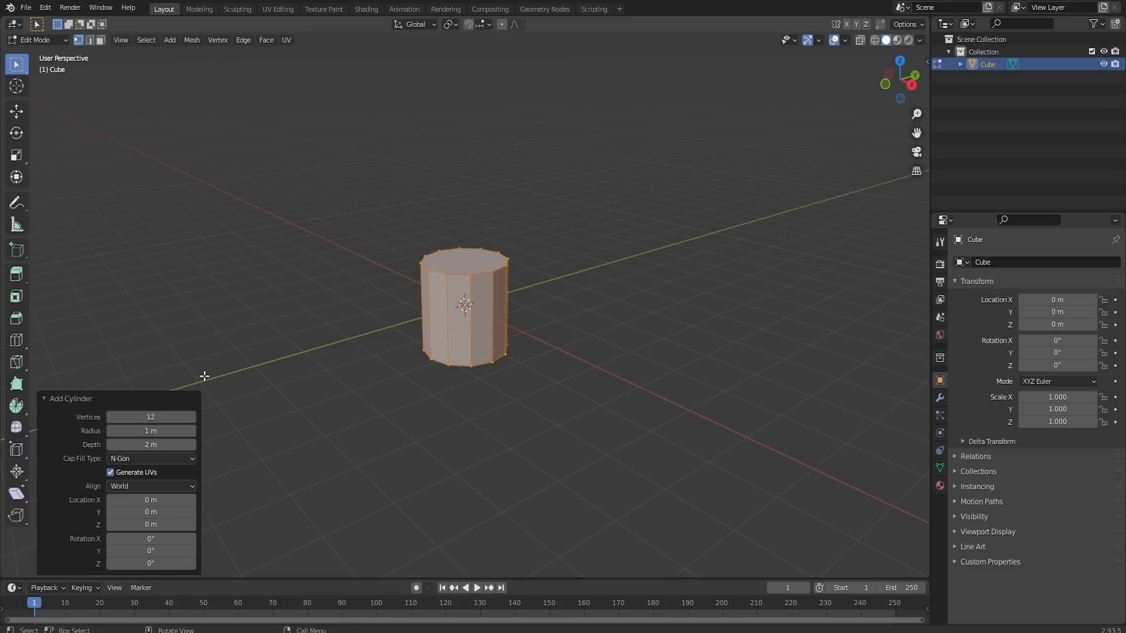
pyautogui.click(45, 397)
# - Select the cylinder's top face and raise it along Z to form a tall column
pyautogui.click(464, 272)
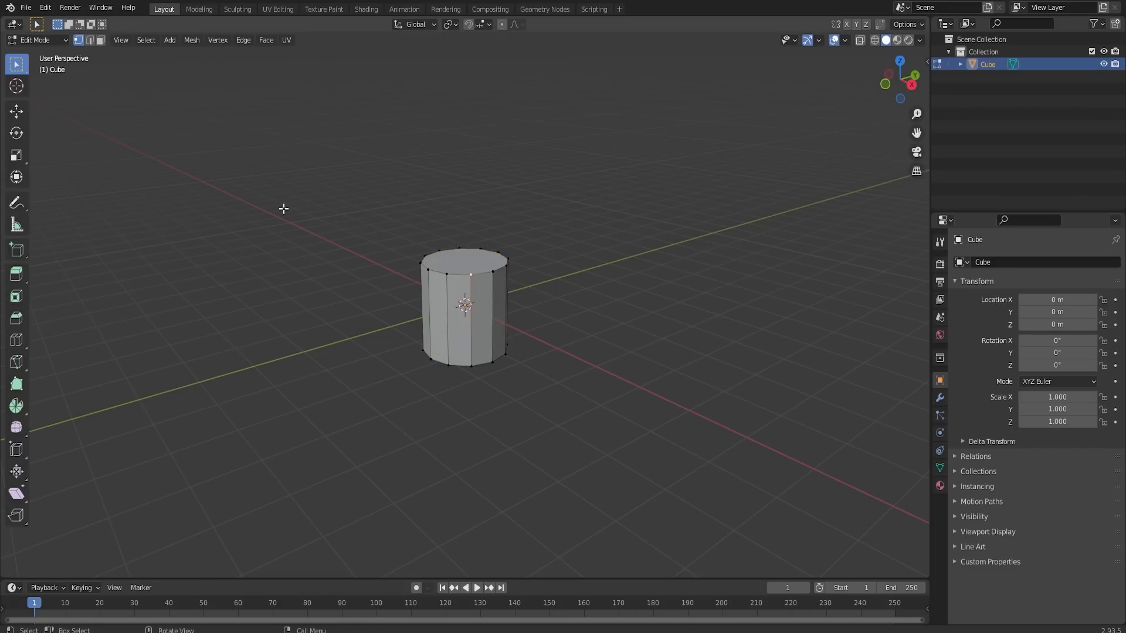
pyautogui.scroll(-6, 448, 257)
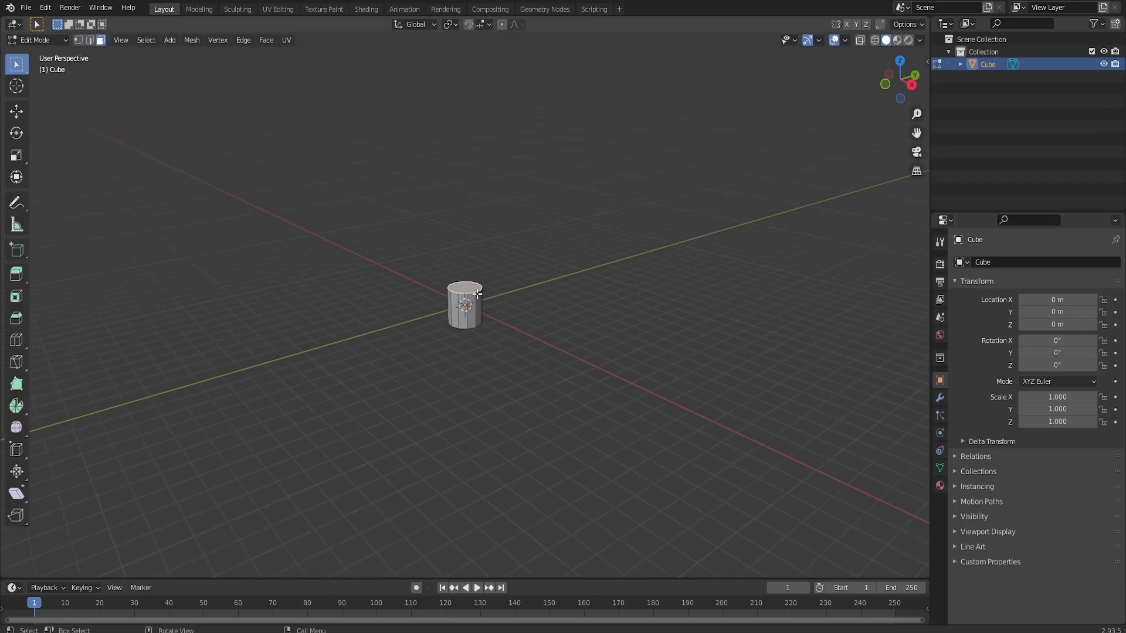
pyautogui.click(17, 112)
pyautogui.moveTo(465, 258); pyautogui.dragTo(466, 125)
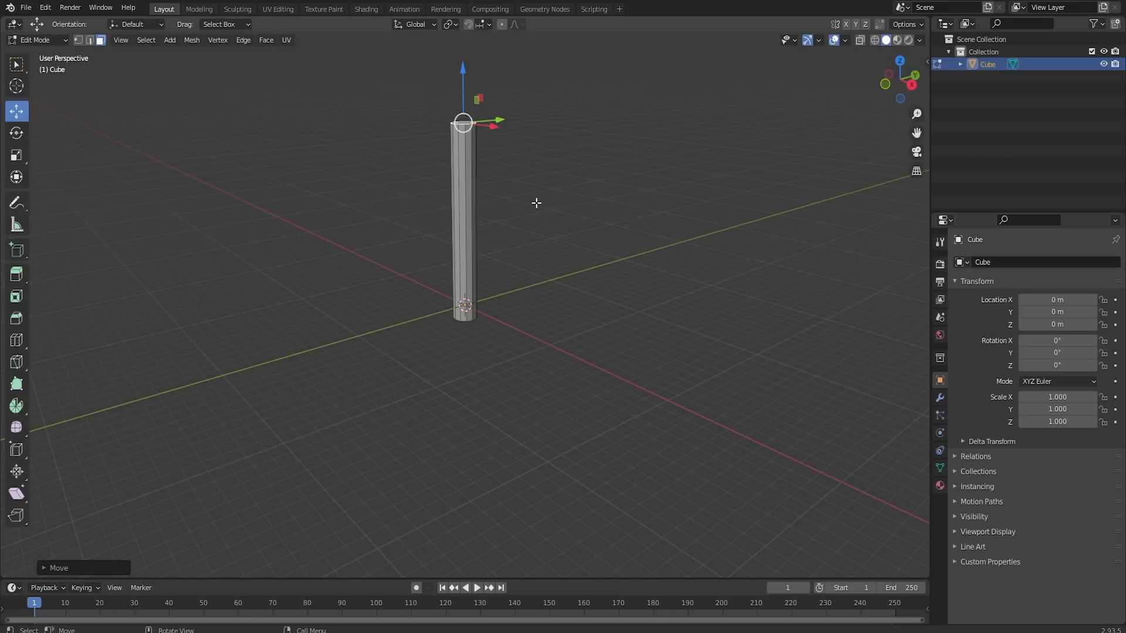
# - Scale the whole column down uniformly and stretch it along Z into a long, thin pole
pyautogui.press('s')
pyautogui.press('Escape')
pyautogui.press('Tab')
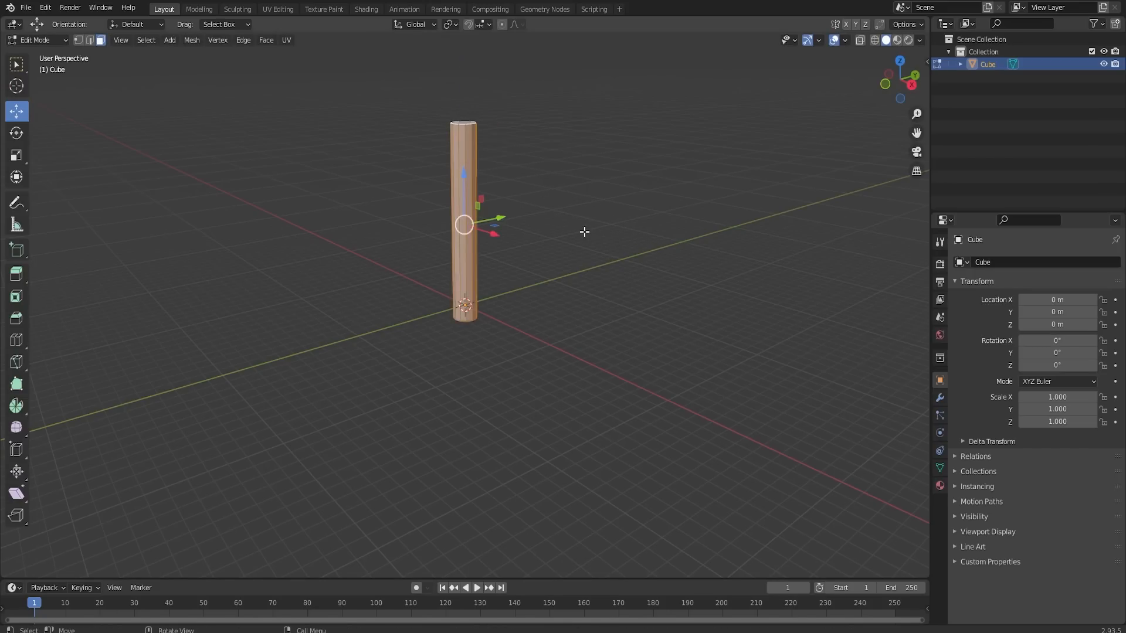
pyautogui.press('s')
pyautogui.click(506, 223)
pyautogui.press('s')
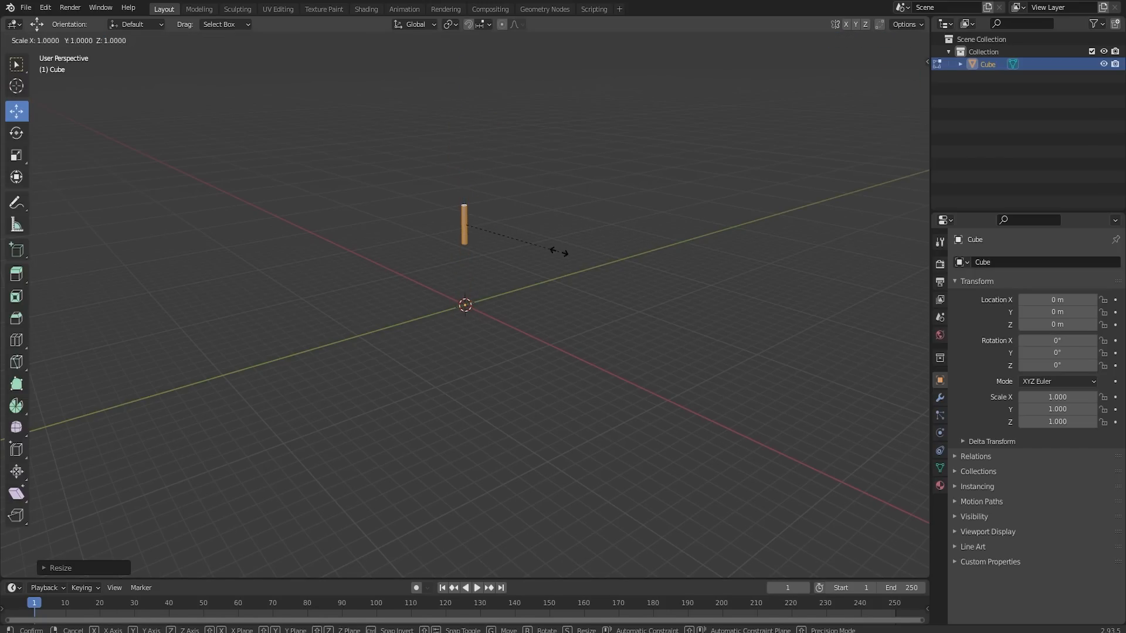
pyautogui.press('z')
pyautogui.click(762, 251)
# - Move the pole along Z so its base stands at the world origin
pyautogui.scroll(4, 554, 234)
pyautogui.moveTo(557, 248); pyautogui.dragTo(506, 233, button='middle')
pyautogui.scroll(-3, 504, 228)
pyautogui.moveTo(464, 139); pyautogui.dragTo(460, 178)
pyautogui.scroll(6, 469, 200)
pyautogui.keyDown('shift'); pyautogui.moveTo(480, 150); pyautogui.dragTo(467, 551, button='middle'); pyautogui.keyUp('shift')
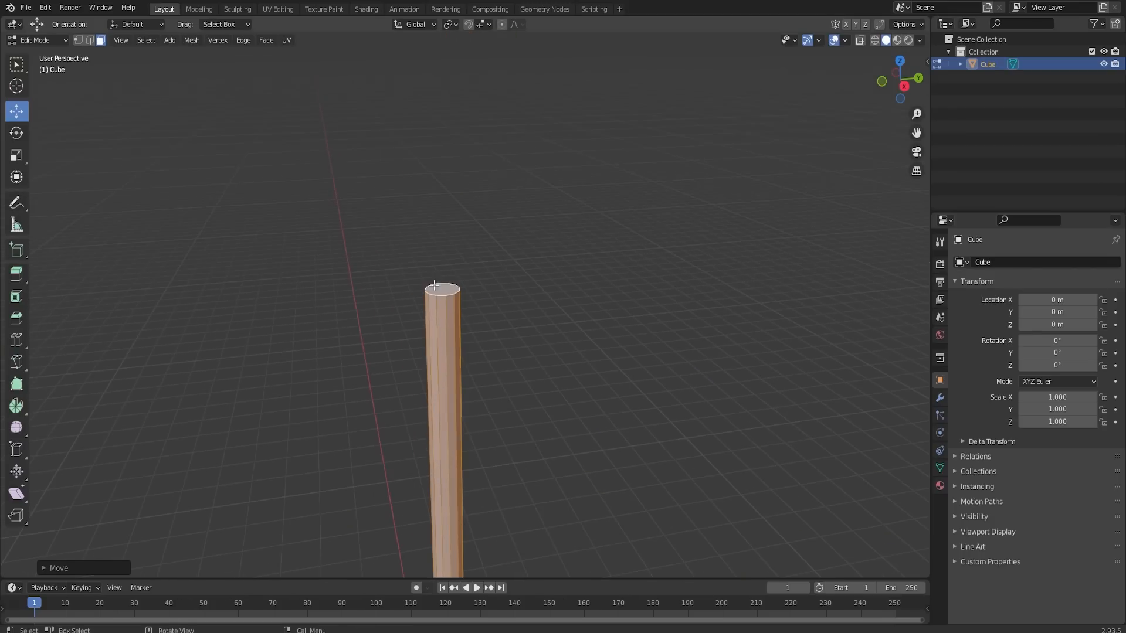
# - Duplicate only the pole's top face and move the copy straight up above the pole
pyautogui.hotkey('alt', 'a')
pyautogui.click(446, 290)
pyautogui.hotkey('shift', 'd')
pyautogui.rightClick(455, 287)
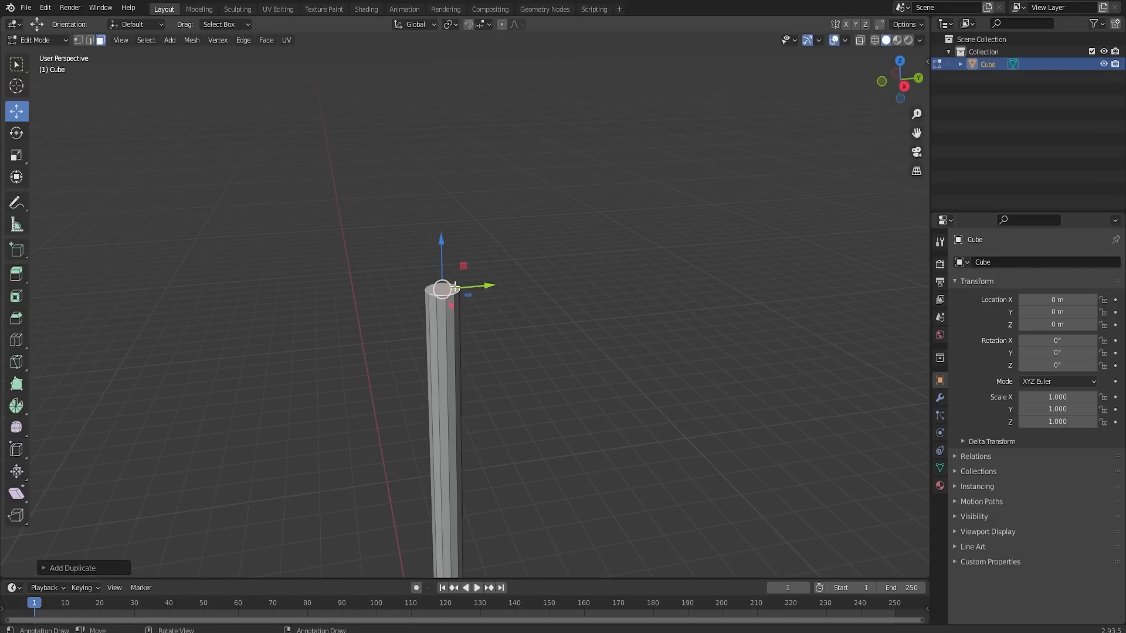
pyautogui.moveTo(440, 261); pyautogui.dragTo(451, 75)
pyautogui.scroll(-3, 462, 110)
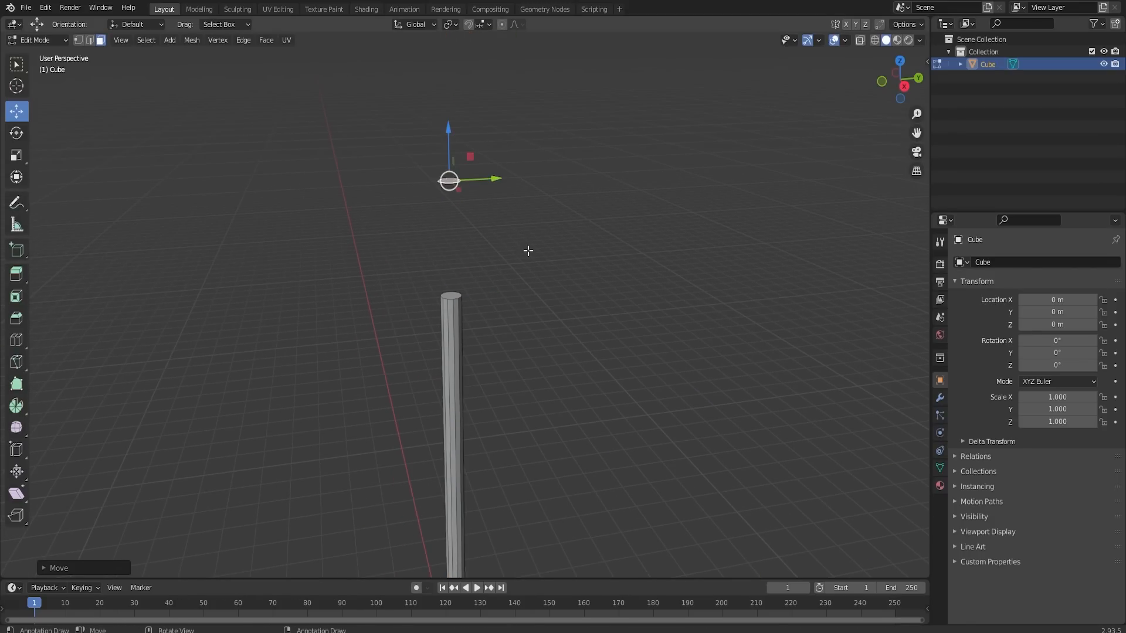
# - Extrude the duplicated face, scale it out into a wide disc and lower it to form a shallow conical canopy
pyautogui.press('e')
pyautogui.press('s')
pyautogui.click(551, 3)
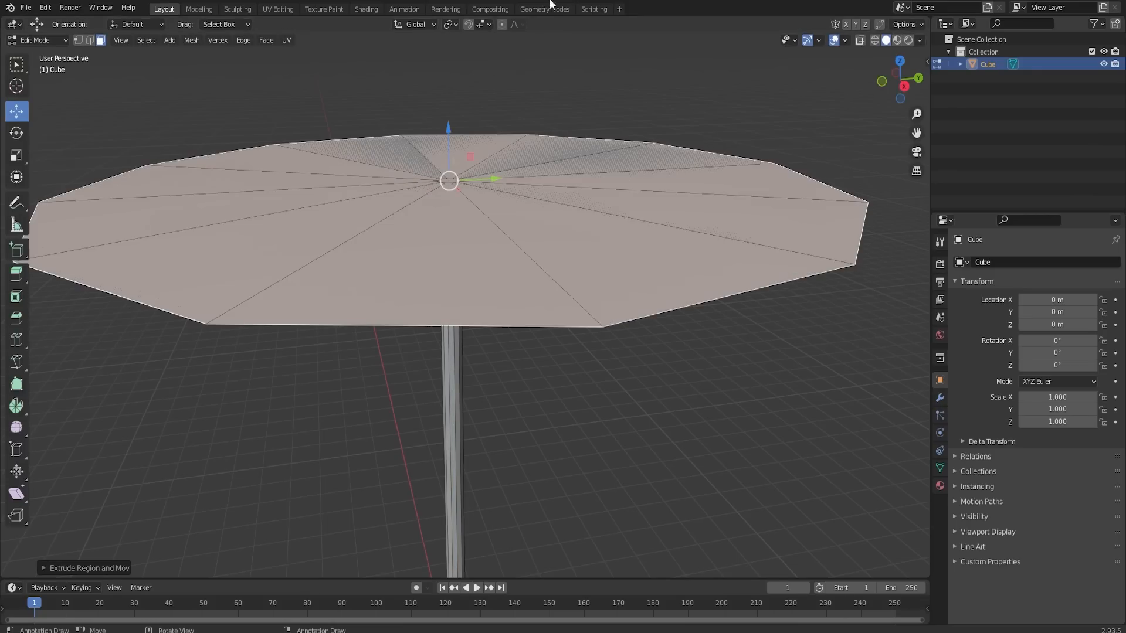
pyautogui.moveTo(448, 130); pyautogui.dragTo(449, 186)
pyautogui.moveTo(663, 305)
pyautogui.mouseDown(button='middle')
pyautogui.moveTo(678, 267)
pyautogui.moveTo(672, 302)
pyautogui.mouseUp(button='middle')
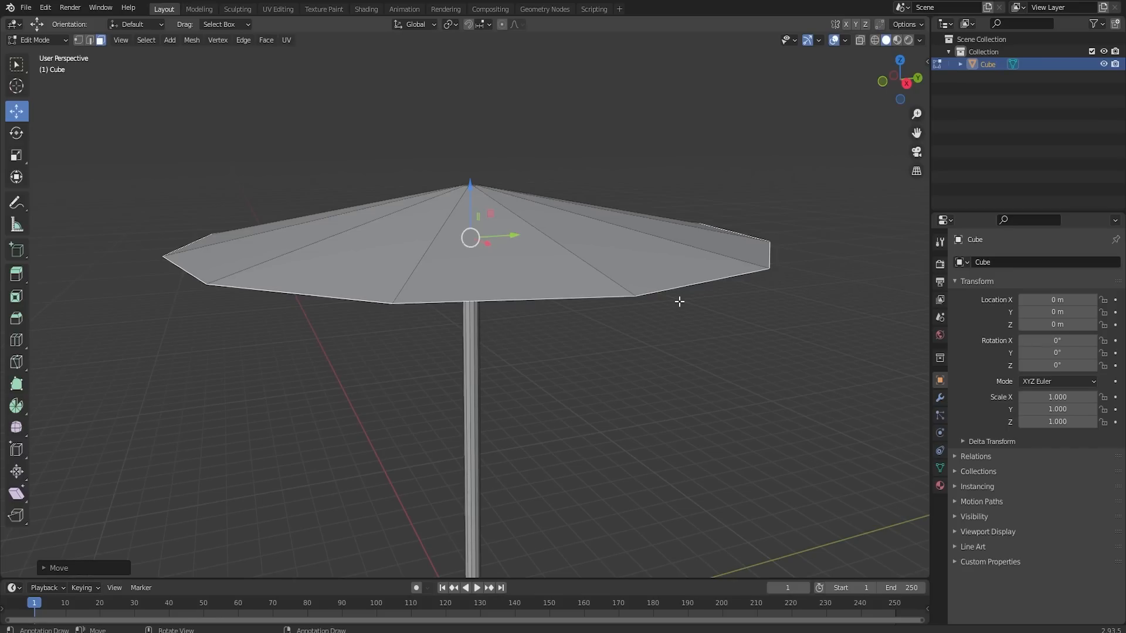
# - Extrude the canopy's bottom face downward as a short skirt and scale its lower edge slightly outward
pyautogui.press('e')
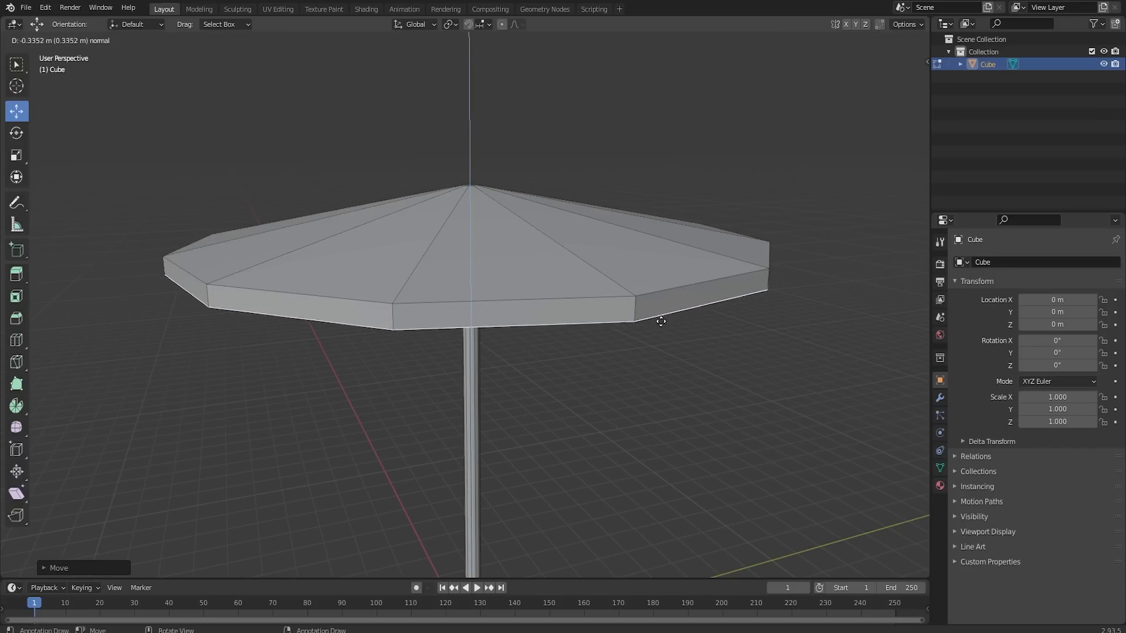
pyautogui.click(659, 331)
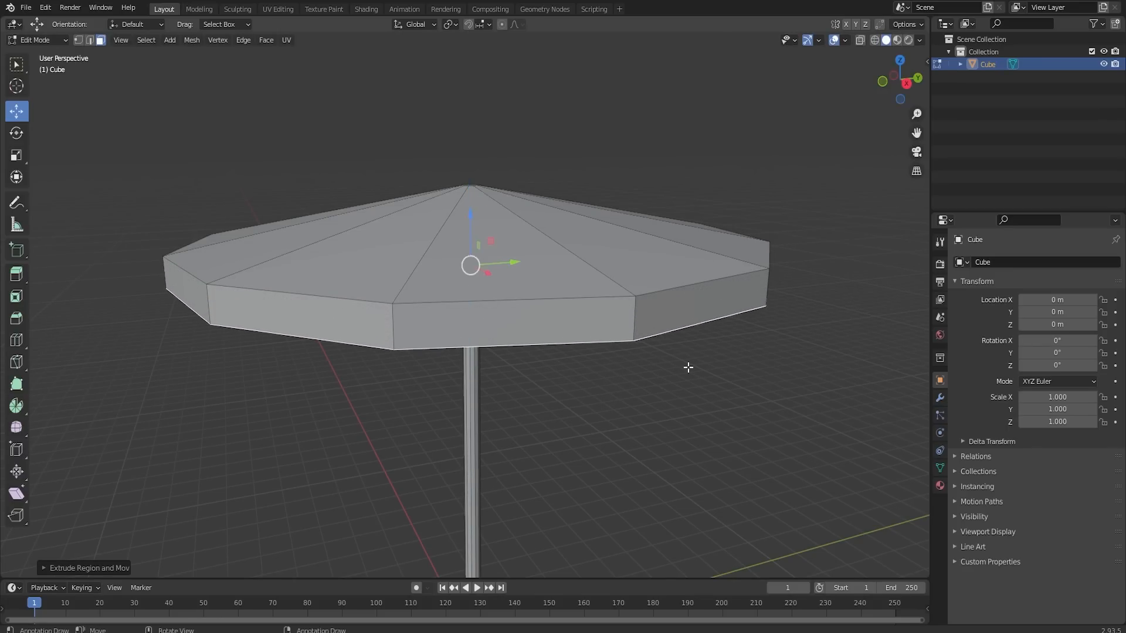
pyautogui.moveTo(688, 367); pyautogui.dragTo(704, 354, button='middle')
pyautogui.press('s')
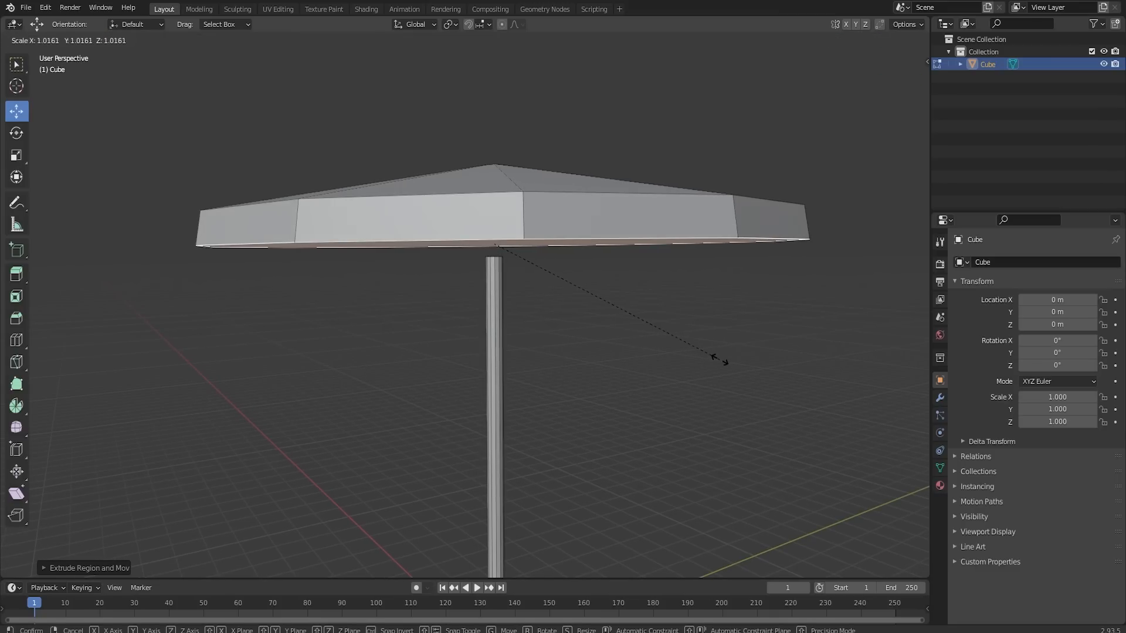
pyautogui.click(721, 360)
# - Inset the canopy's underside slightly and extrude the inset face up into the canopy
pyautogui.moveTo(721, 359); pyautogui.dragTo(744, 352, button='middle')
pyautogui.press('i')
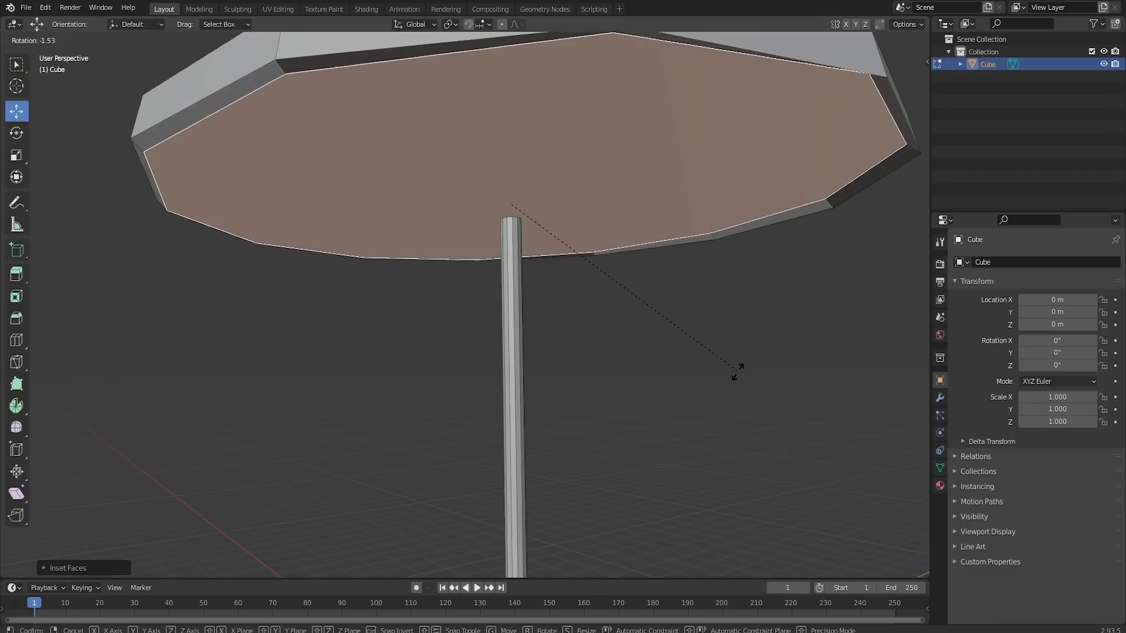
pyautogui.press('Escape')
pyautogui.press('e')
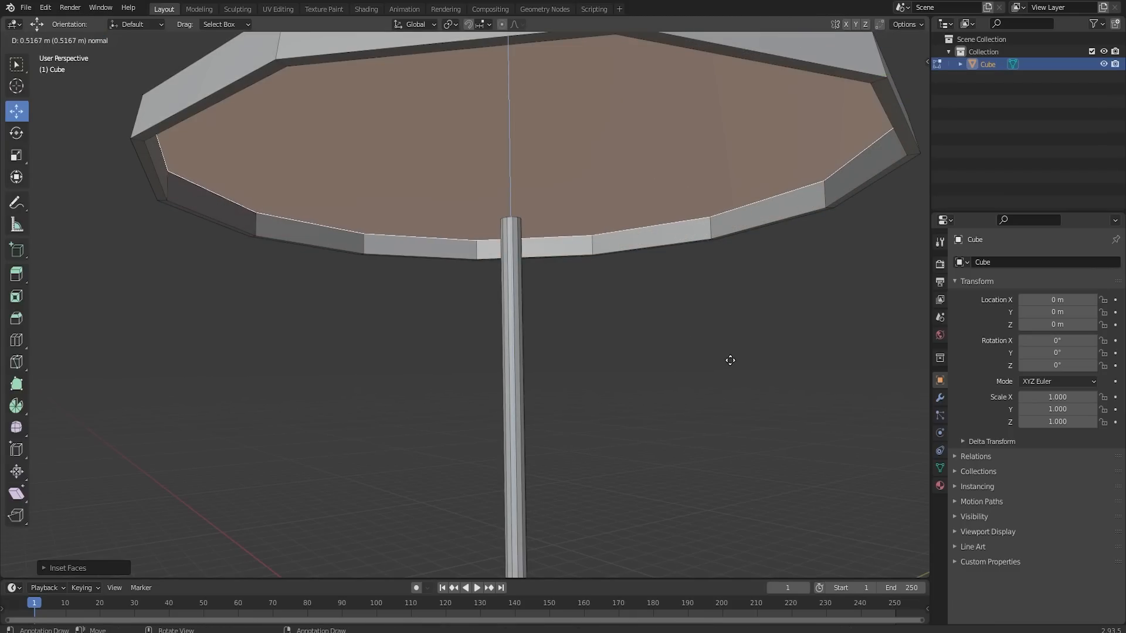
pyautogui.click(711, 309)
# - Scale the raised inner face down to a small central face so the hollow underside follows the canopy's slope
pyautogui.scroll(-5, 712, 313)
pyautogui.moveTo(711, 317); pyautogui.dragTo(696, 299, button='middle')
pyautogui.press('s')
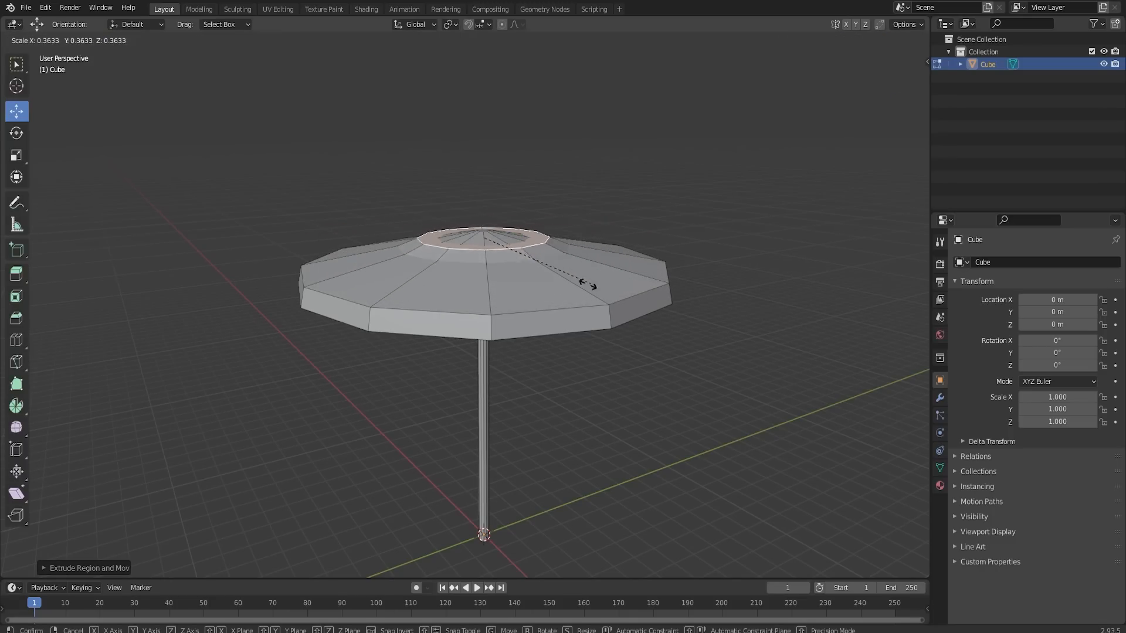
pyautogui.click(589, 283)
# - Select all the narrow rim faces around the canopy's underside and extrude them slightly downward
pyautogui.press('Tab')
pyautogui.moveTo(588, 278); pyautogui.dragTo(552, 187, button='middle')
pyautogui.scroll(3, 587, 229)
pyautogui.press('Tab')
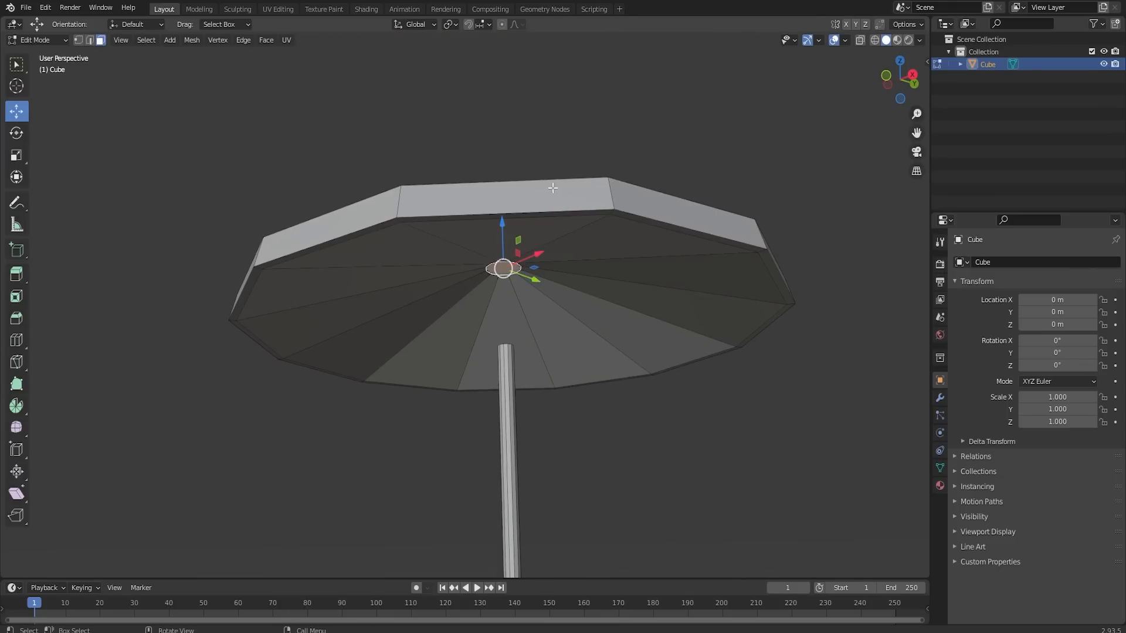
pyautogui.click(569, 216)
pyautogui.keyDown('shift'); pyautogui.click(633, 220); pyautogui.keyUp('shift')
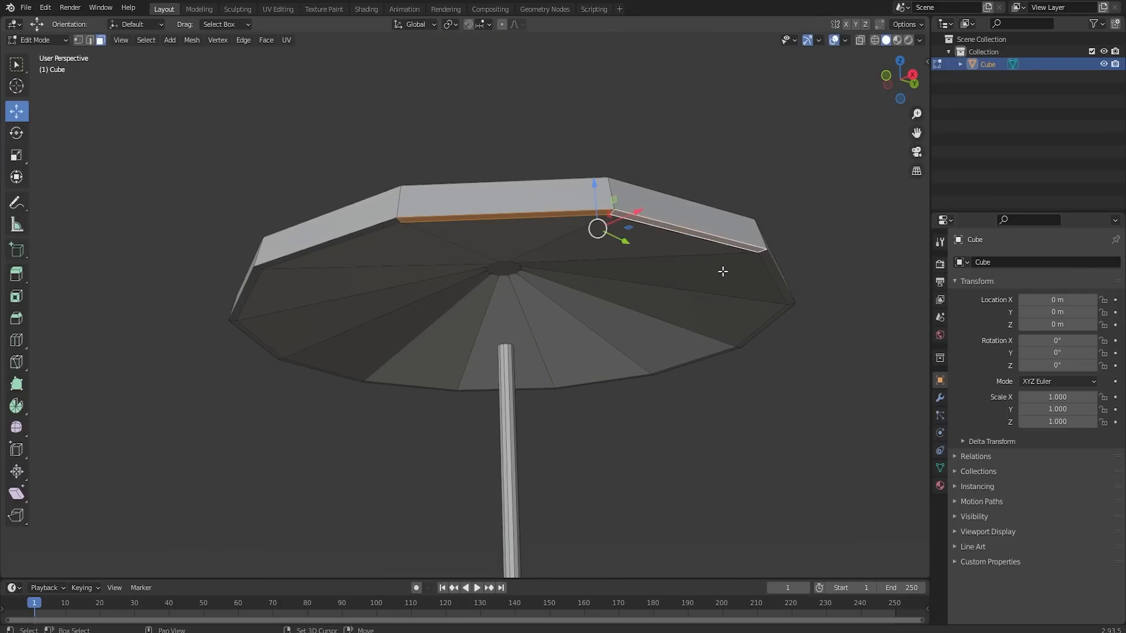
pyautogui.keyDown('shift'); pyautogui.click(775, 269); pyautogui.keyUp('shift')
pyautogui.keyDown('shift'); pyautogui.click(771, 320); pyautogui.keyUp('shift')
pyautogui.keyDown('shift'); pyautogui.click(704, 357); pyautogui.keyUp('shift')
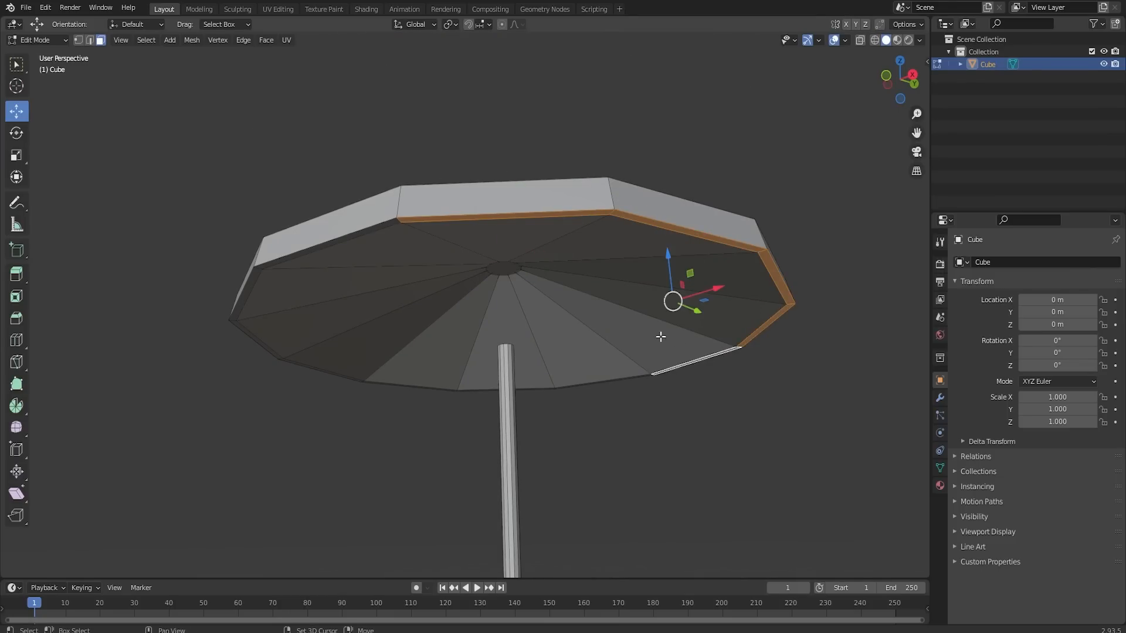
pyautogui.keyDown('shift'); pyautogui.click(372, 228); pyautogui.keyUp('shift')
pyautogui.moveTo(349, 217); pyautogui.dragTo(444, 214, button='middle')
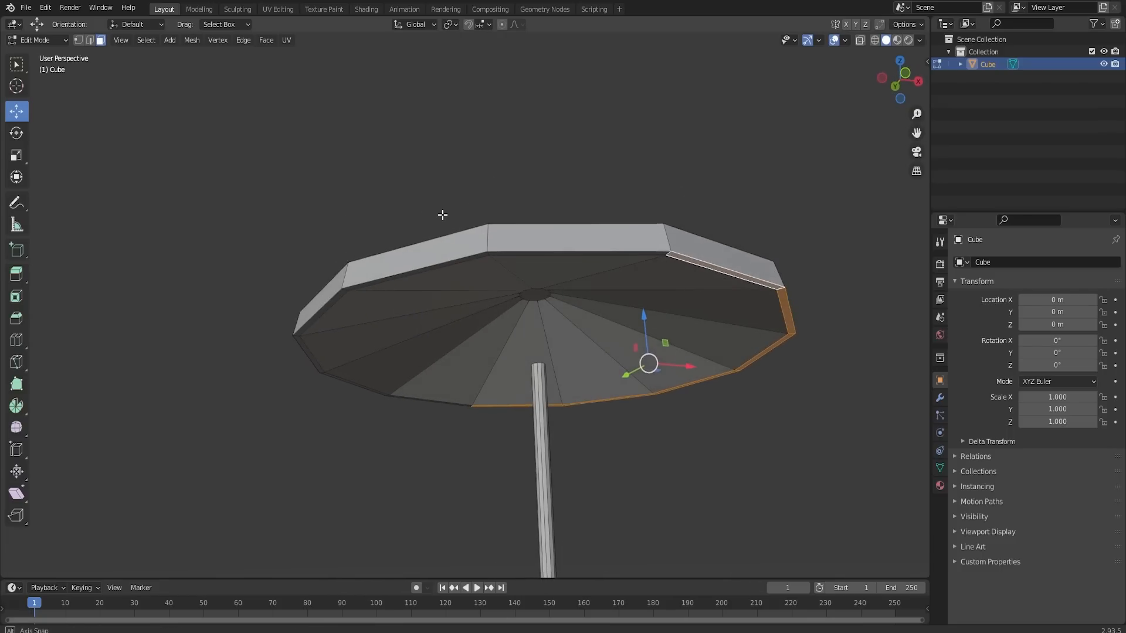
pyautogui.keyDown('shift'); pyautogui.click(537, 253); pyautogui.keyUp('shift')
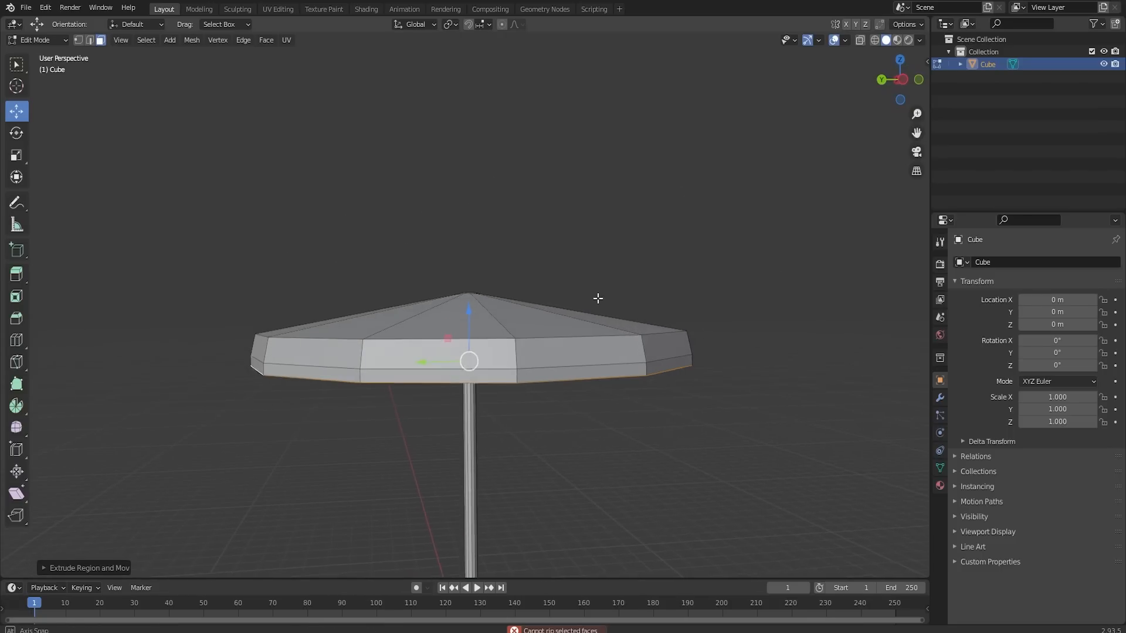
# - Rip the lower rim band at one corner edge and pull the two sides apart to cut a small V-shaped notch
pyautogui.scroll(3, 598, 329)
pyautogui.moveTo(591, 418); pyautogui.dragTo(571, 353, button='middle')
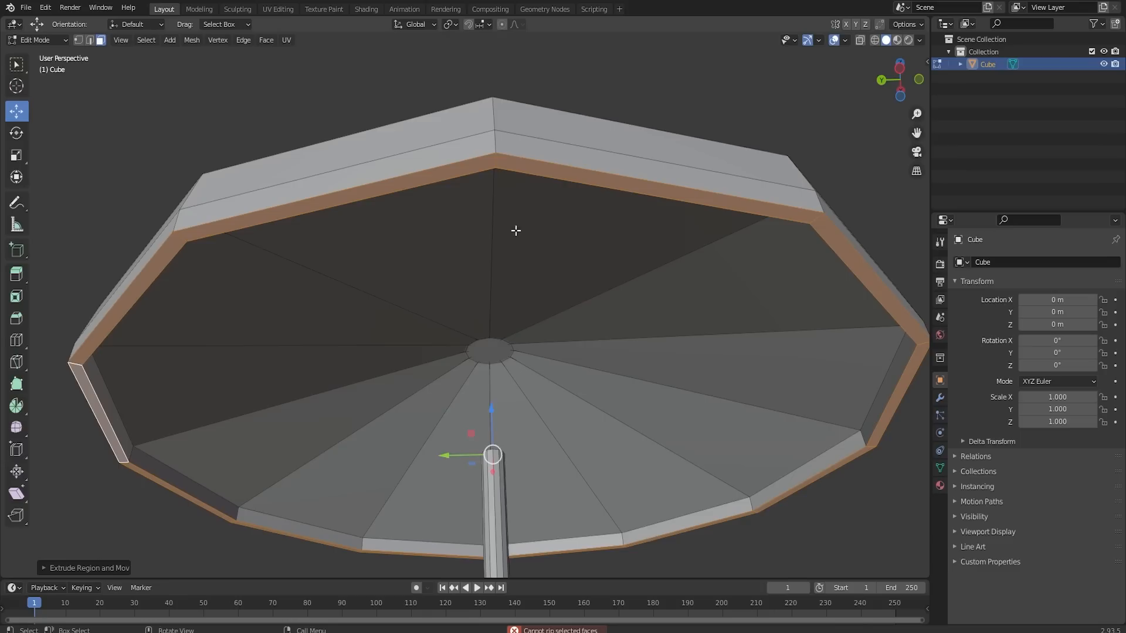
pyautogui.click(497, 162)
pyautogui.click(93, 40)
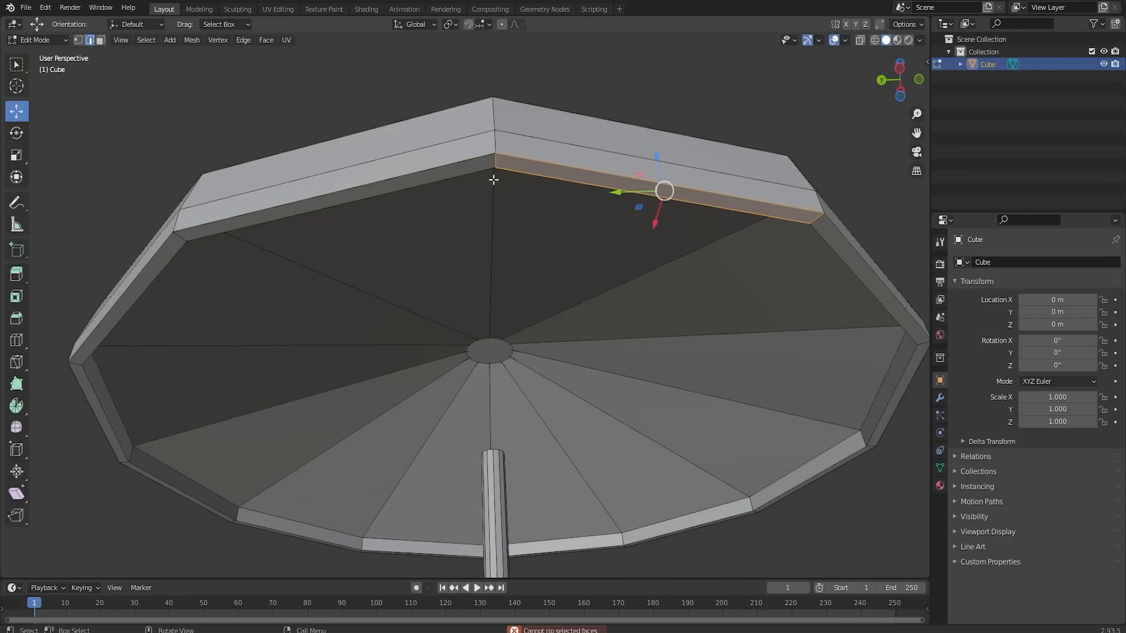
pyautogui.click(496, 164)
pyautogui.press('v')
pyautogui.click(501, 165)
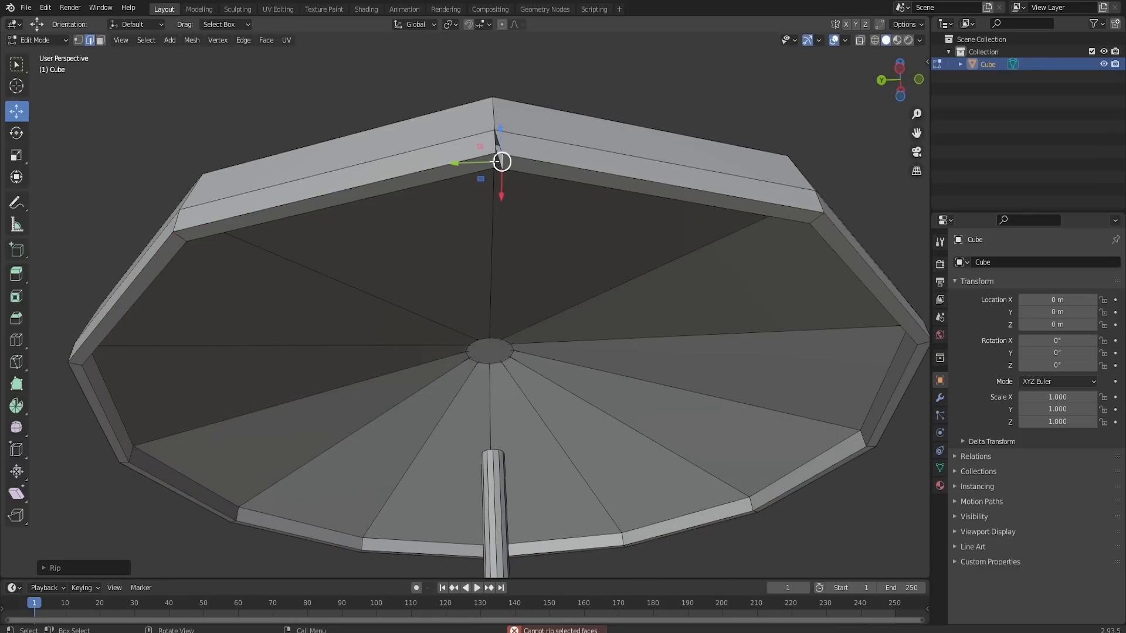
pyautogui.click(493, 167)
pyautogui.moveTo(471, 164); pyautogui.dragTo(459, 162)
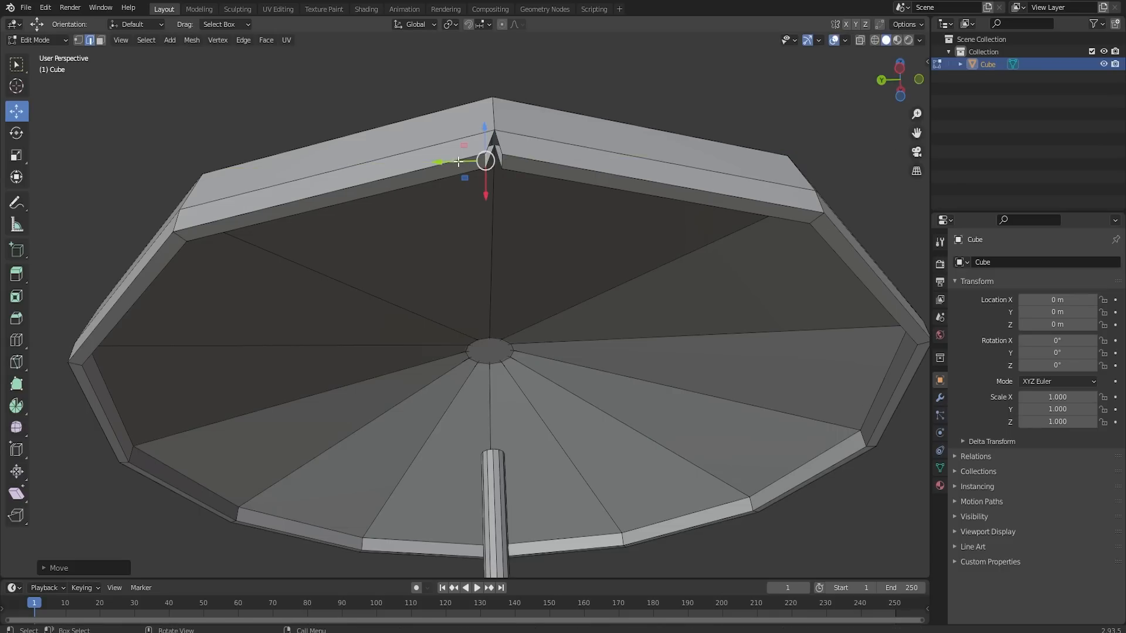
# - Scale down two neighbouring bottom rim faces of the canopy one at a time to open V-shaped notches at their corners
pyautogui.press('3')
pyautogui.moveTo(491, 162); pyautogui.dragTo(664, 347, button='middle')
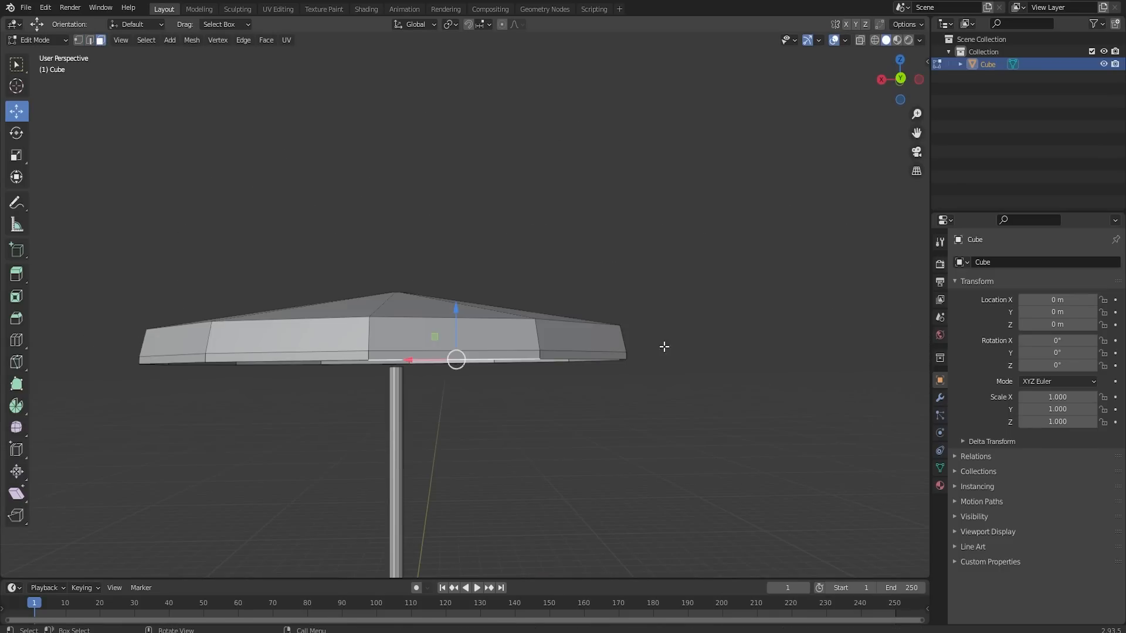
pyautogui.moveTo(547, 296); pyautogui.dragTo(589, 314, button='middle')
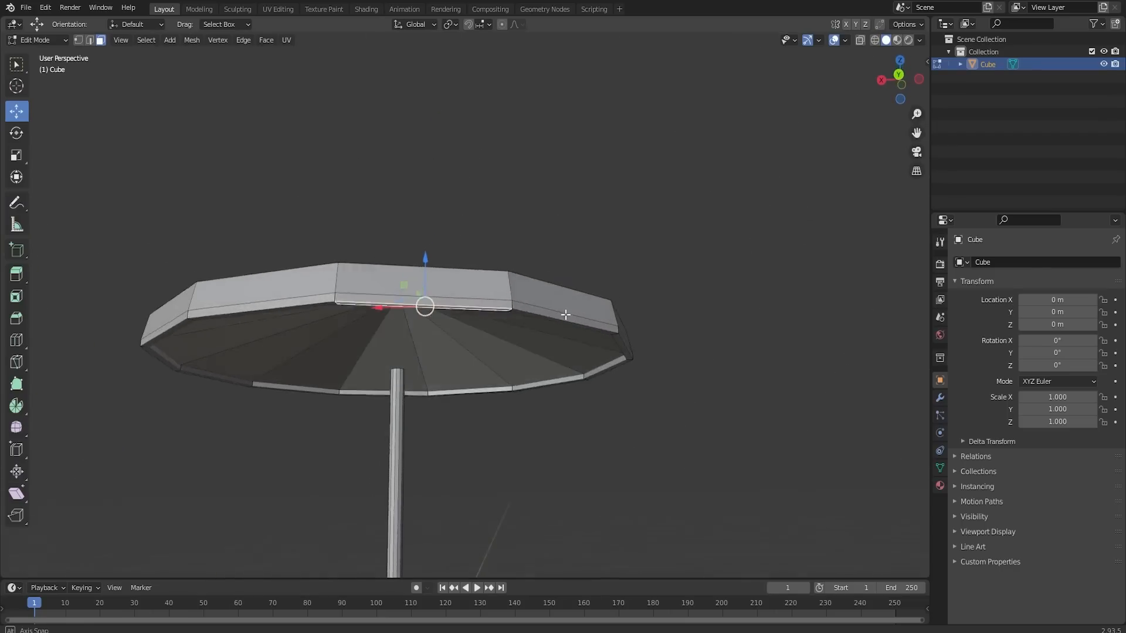
pyautogui.scroll(3, 555, 330)
pyautogui.moveTo(524, 351); pyautogui.dragTo(559, 356, button='middle')
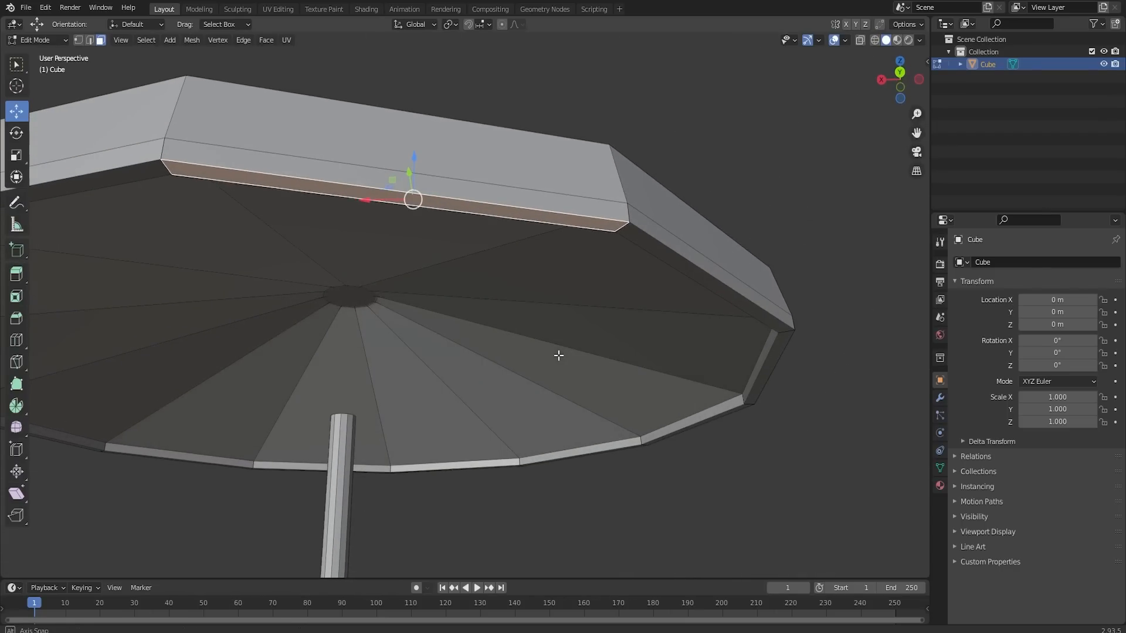
pyautogui.press('s')
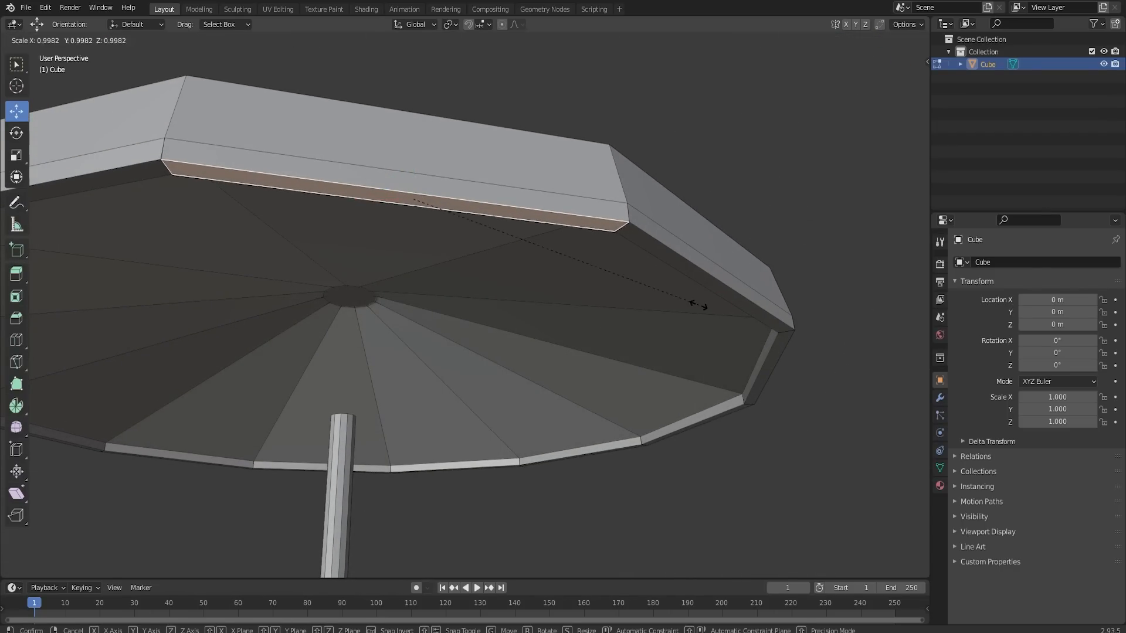
pyautogui.click(680, 297)
pyautogui.click(719, 290)
pyautogui.press('s')
pyautogui.click(799, 387)
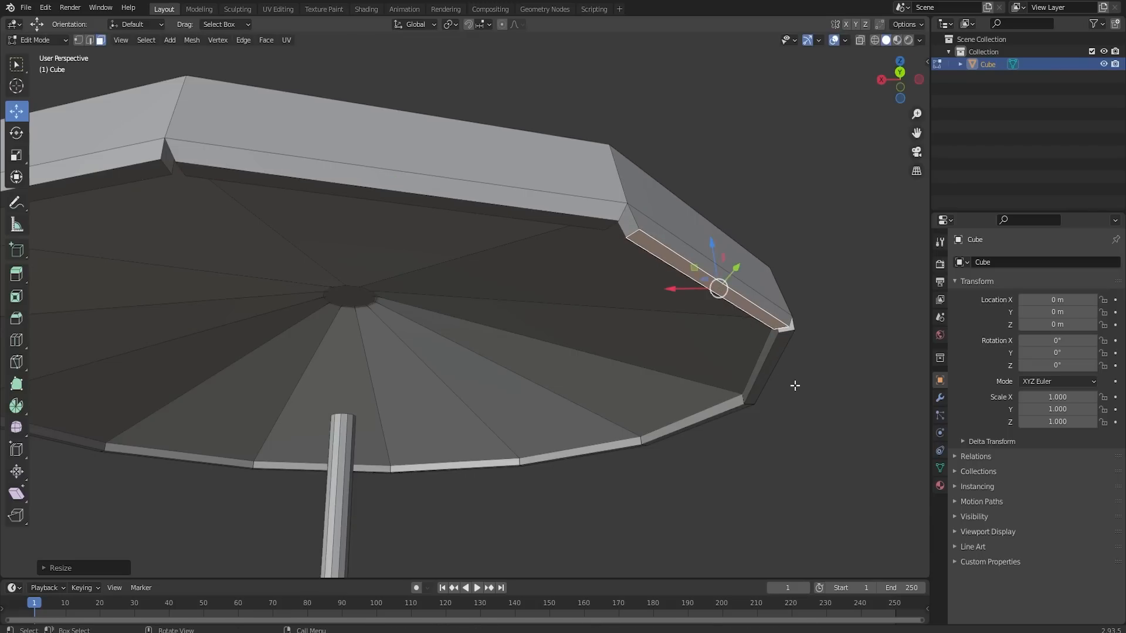
# - Scale down each of the remaining bottom rim faces in turn so that every canopy corner is notched
pyautogui.moveTo(794, 385); pyautogui.dragTo(462, 233, button='middle')
pyautogui.click(502, 257)
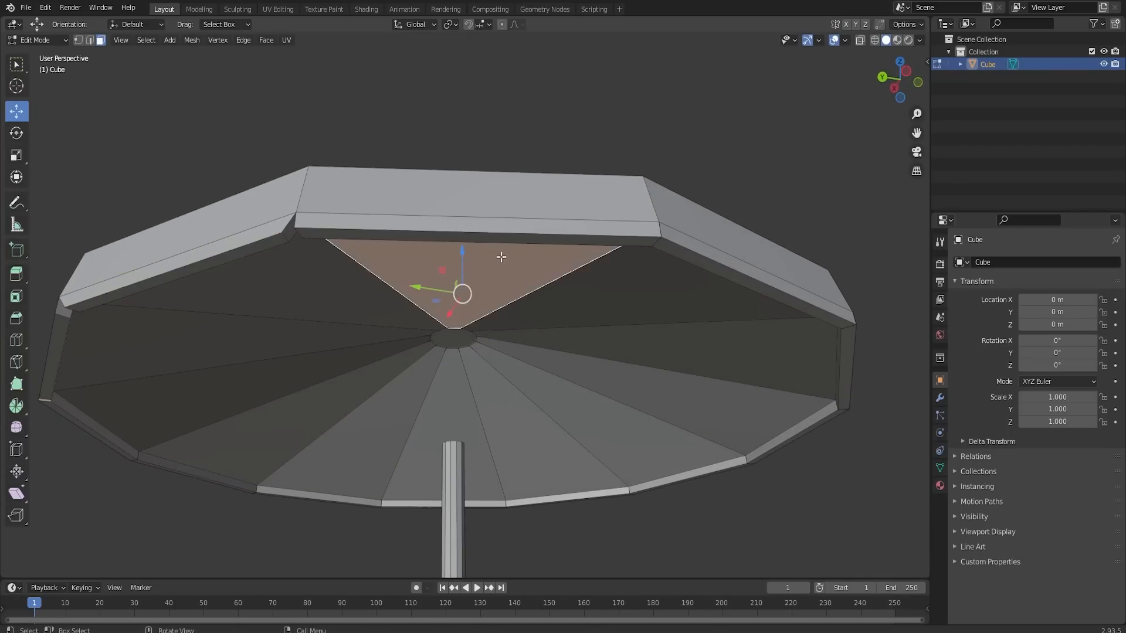
pyautogui.click(555, 243)
pyautogui.press('s')
pyautogui.click(704, 291)
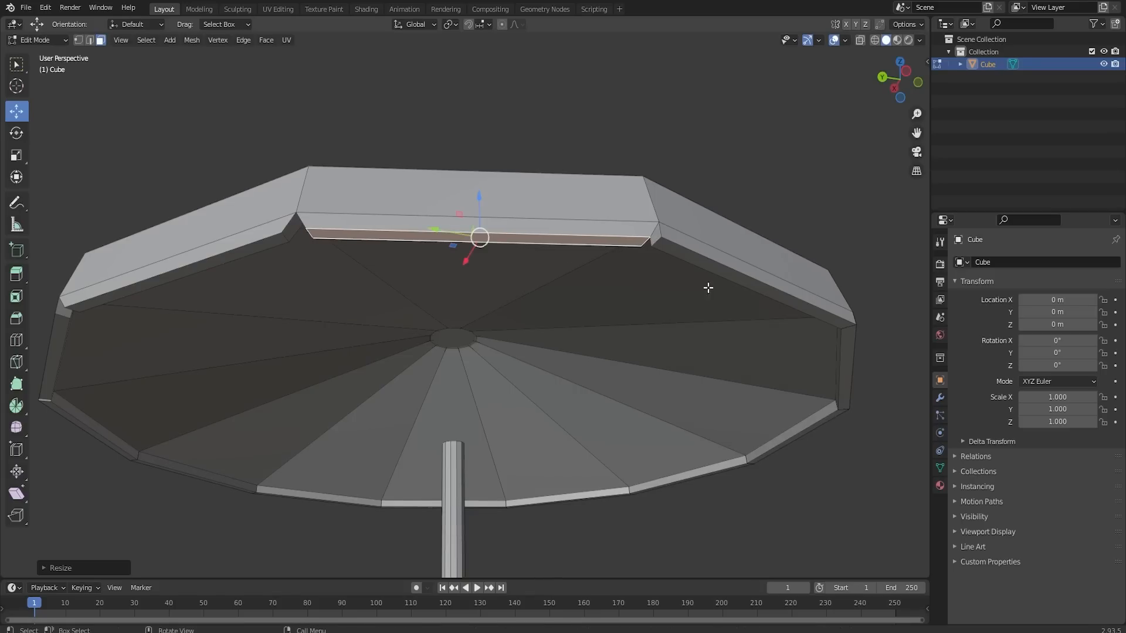
pyautogui.click(751, 305)
pyautogui.press('s')
pyautogui.click(809, 371)
pyautogui.moveTo(809, 372); pyautogui.dragTo(552, 144, button='middle')
pyautogui.press('s')
pyautogui.click(784, 369)
pyautogui.click(662, 281)
pyautogui.click(530, 157)
pyautogui.press('g')
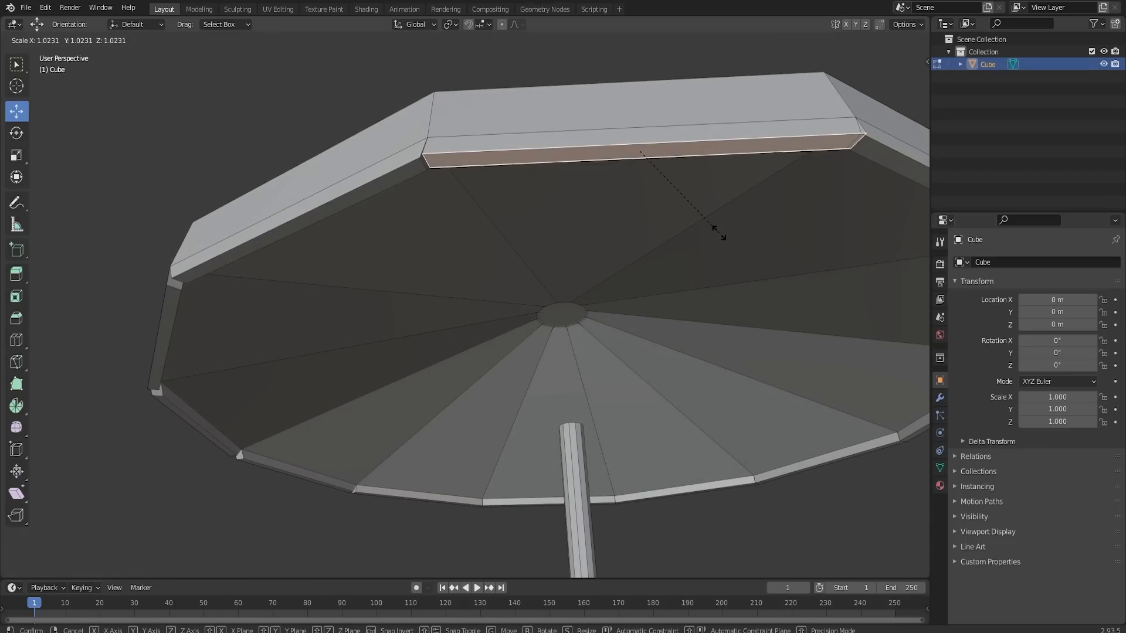
pyautogui.click(714, 231)
pyautogui.moveTo(714, 231); pyautogui.dragTo(727, 236, button='middle')
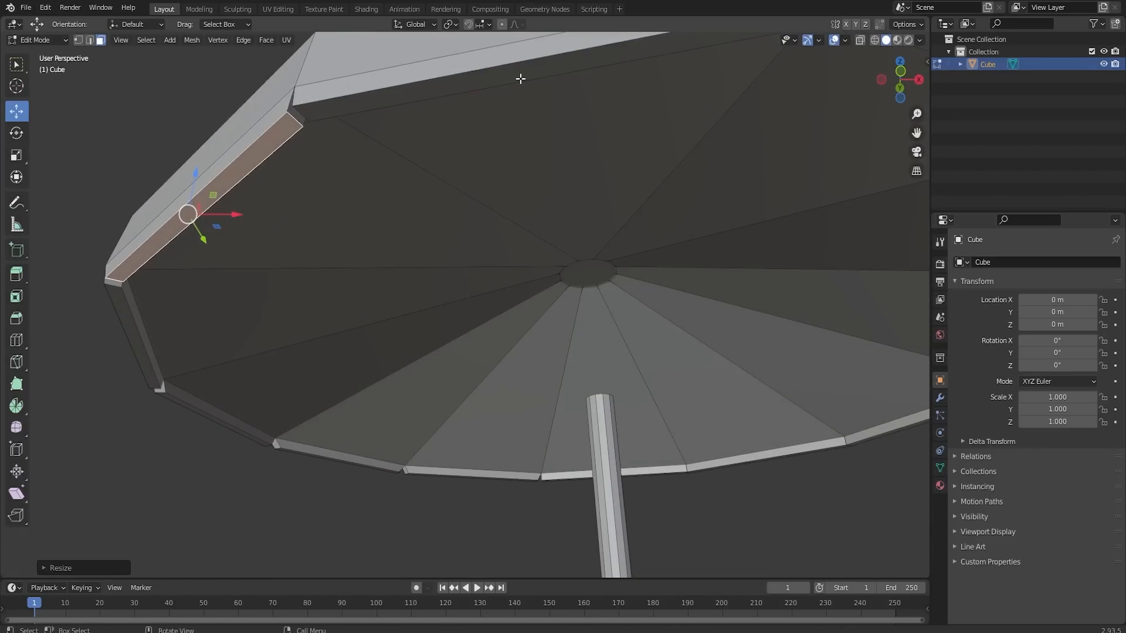
# - Select all the bottom rim faces around the canopy together and move them down to lengthen the flaps
pyautogui.moveTo(520, 79); pyautogui.dragTo(635, 181, button='middle')
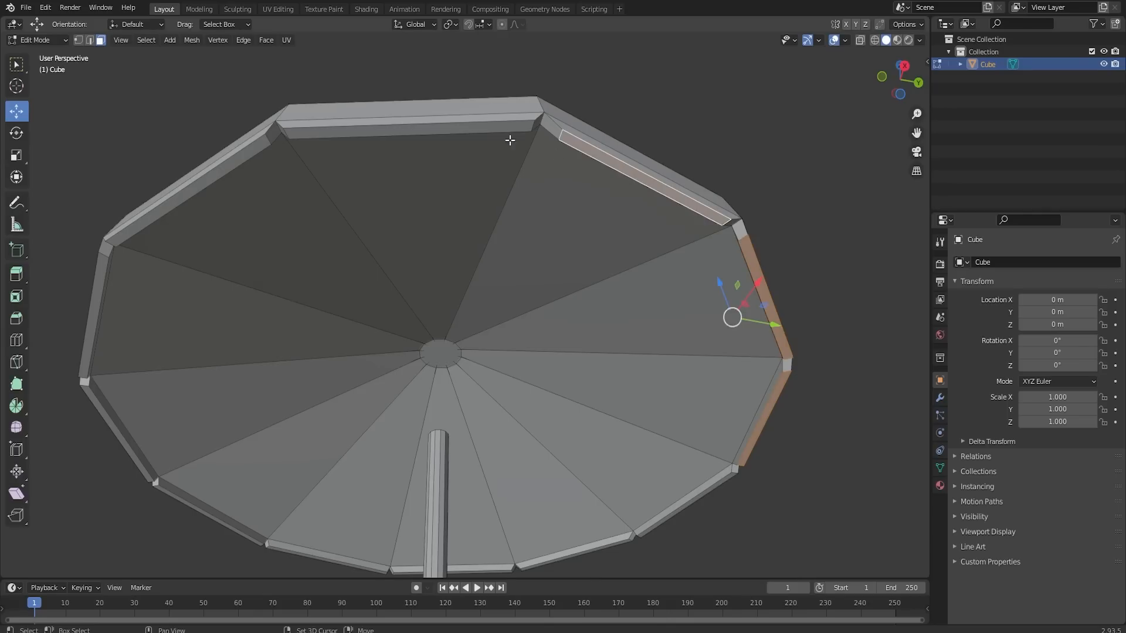
pyautogui.keyDown('shift'); pyautogui.click(444, 131); pyautogui.keyUp('shift')
pyautogui.keyDown('shift'); pyautogui.click(221, 179); pyautogui.keyUp('shift')
pyautogui.moveTo(222, 181); pyautogui.dragTo(515, 183, button='middle')
pyautogui.keyDown('shift'); pyautogui.click(634, 182); pyautogui.keyUp('shift')
pyautogui.keyDown('shift'); pyautogui.click(547, 170); pyautogui.keyUp('shift')
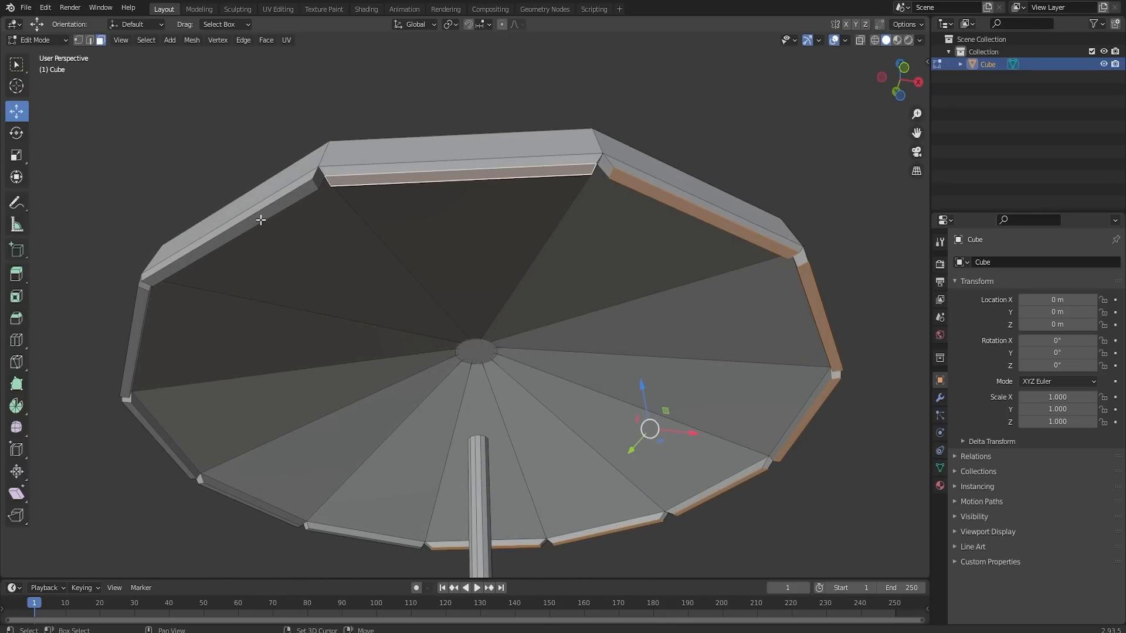
pyautogui.keyDown('shift'); pyautogui.click(261, 217); pyautogui.keyUp('shift')
pyautogui.moveTo(271, 231); pyautogui.dragTo(544, 213, button='middle')
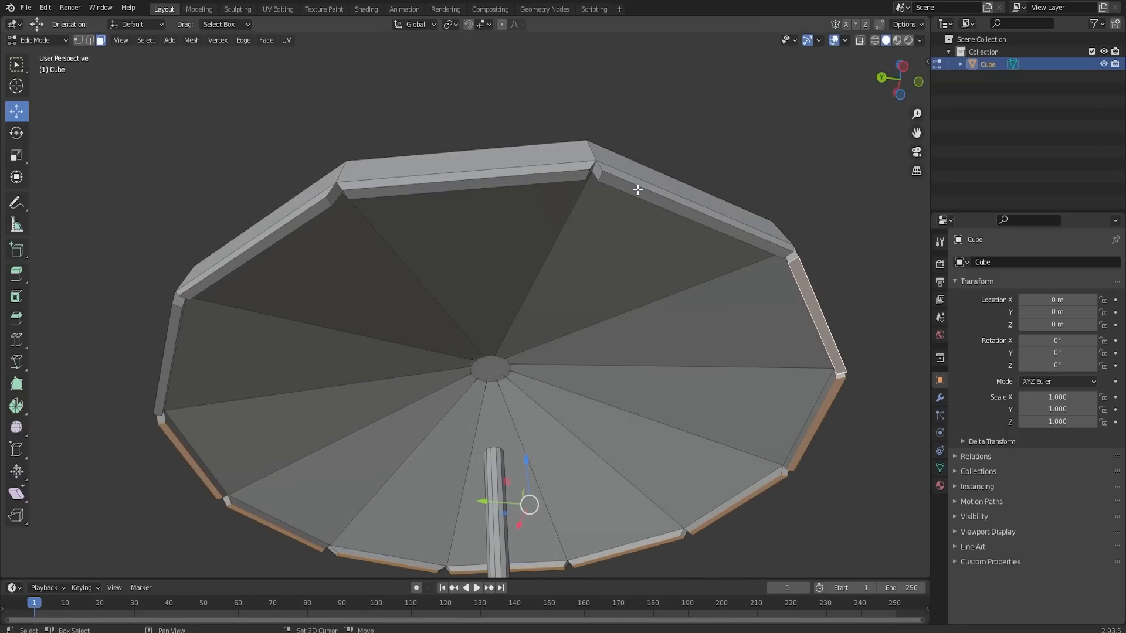
pyautogui.keyDown('shift'); pyautogui.click(634, 191); pyautogui.keyUp('shift')
pyautogui.keyDown('shift'); pyautogui.click(545, 173); pyautogui.keyUp('shift')
pyautogui.keyDown('shift'); pyautogui.click(530, 181); pyautogui.keyUp('shift')
pyautogui.keyDown('shift'); pyautogui.click(540, 172); pyautogui.keyUp('shift')
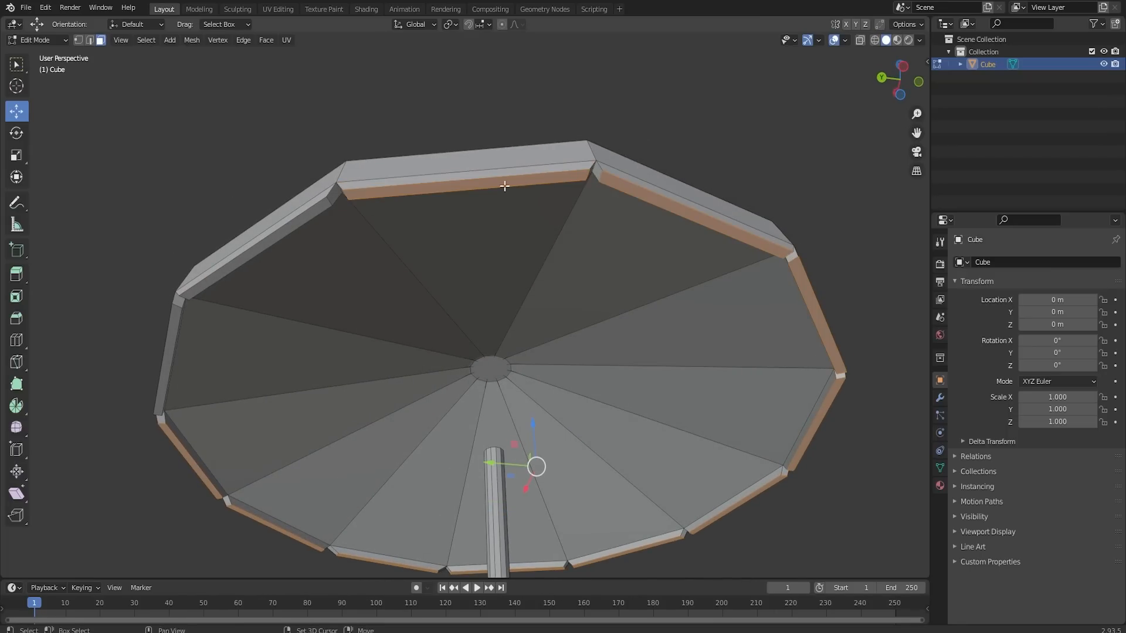
pyautogui.keyDown('shift'); pyautogui.click(312, 214); pyautogui.keyUp('shift')
pyautogui.keyDown('shift'); pyautogui.click(169, 349); pyautogui.keyUp('shift')
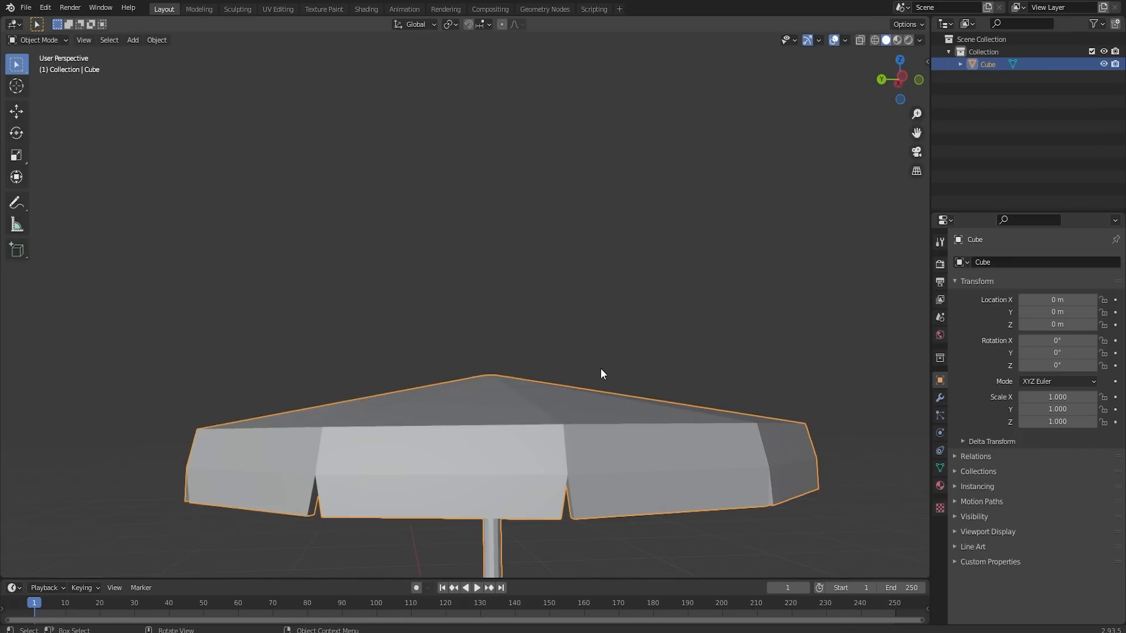
# - Select the whole linked canopy mesh and lower it slightly along Z on the pole
pyautogui.scroll(-2, 600, 368)
pyautogui.scroll(-2, 579, 410)
pyautogui.press('Tab')
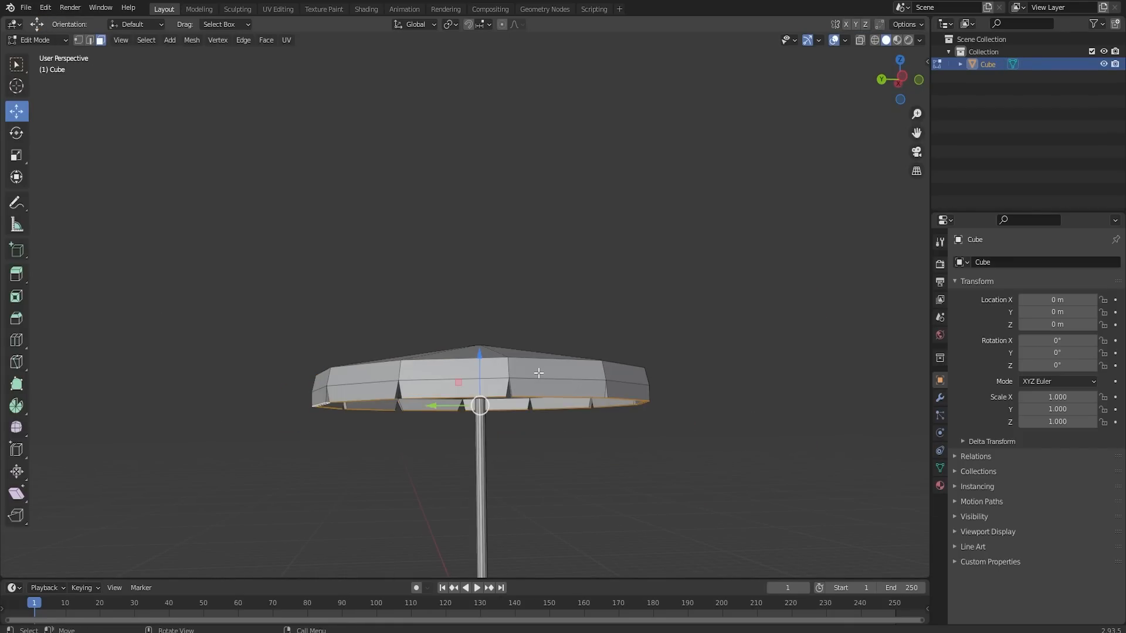
pyautogui.press('l')
pyautogui.moveTo(480, 339); pyautogui.dragTo(480, 358)
# - Extrude the pole's top face upward above the canopy and scale it down to form a pointed tip
pyautogui.moveTo(548, 390); pyautogui.dragTo(642, 393, button='middle')
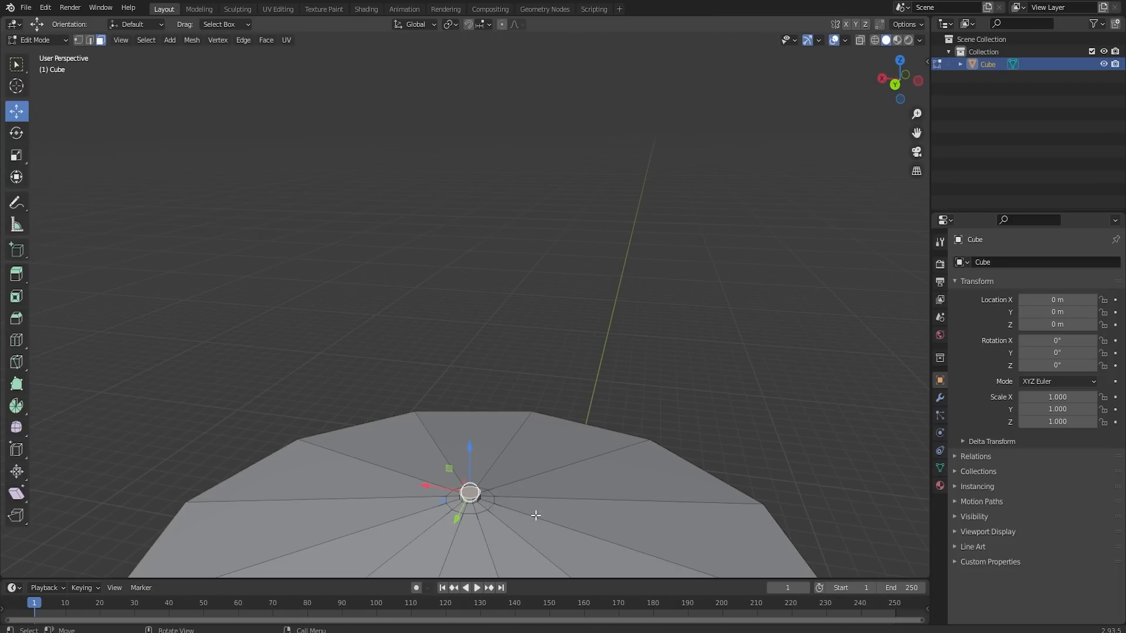
pyautogui.press('e')
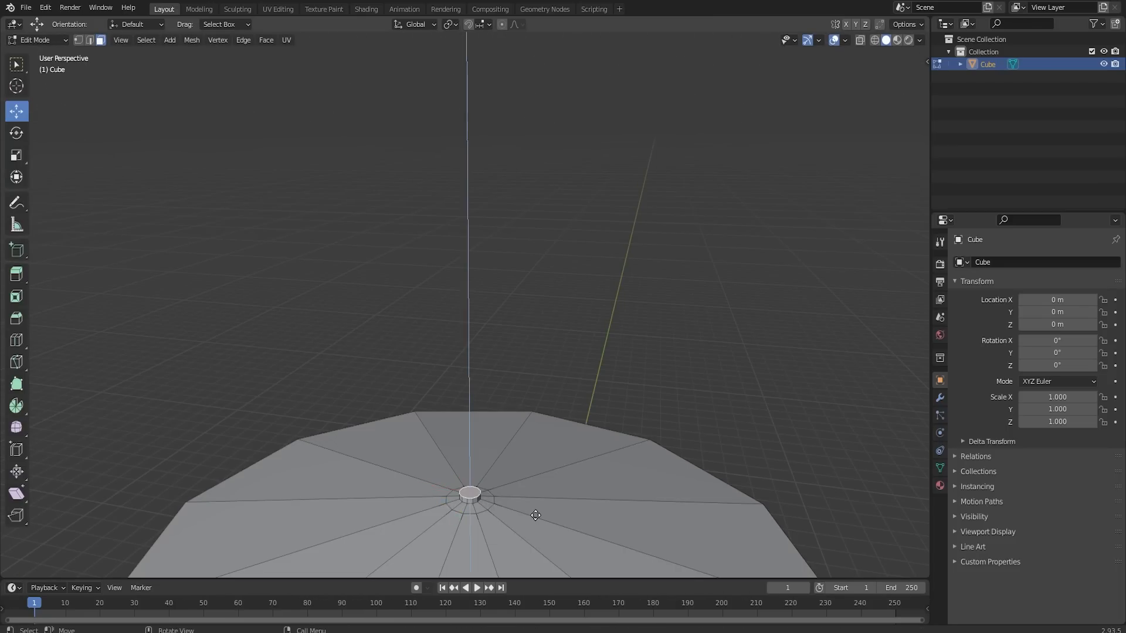
pyautogui.click(534, 489)
pyautogui.press('s')
pyautogui.click(512, 474)
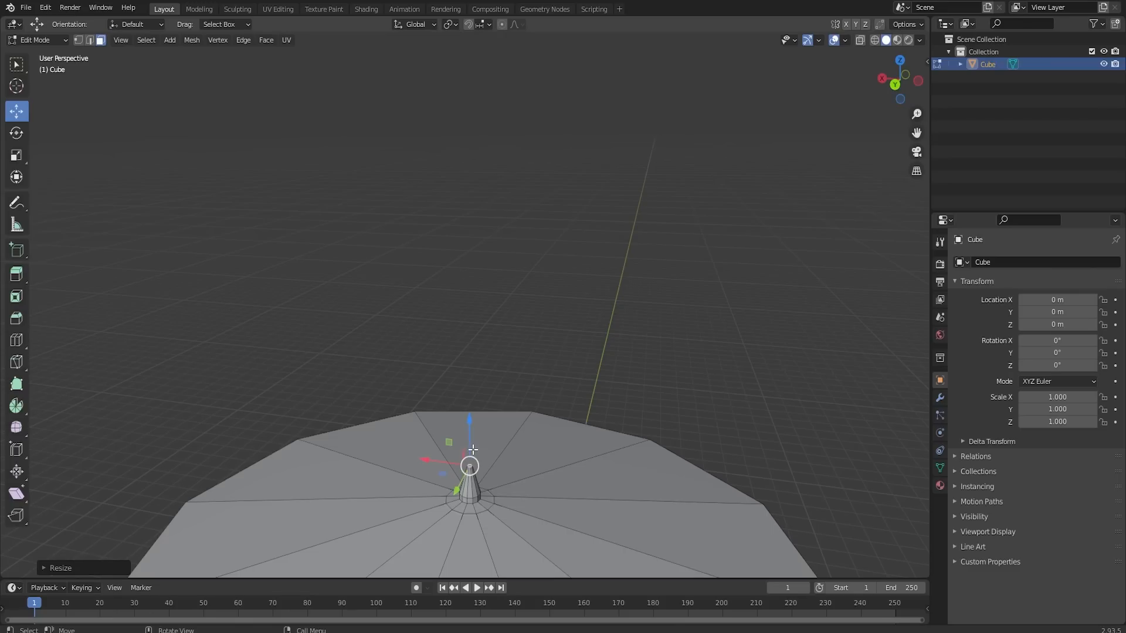
pyautogui.moveTo(473, 449); pyautogui.dragTo(519, 469, button='middle')
pyautogui.scroll(-1, 519, 469)
# - Select the linked canopy again and adjust its height along Z, leaving the pole's pointed tip protruding
pyautogui.press('l')
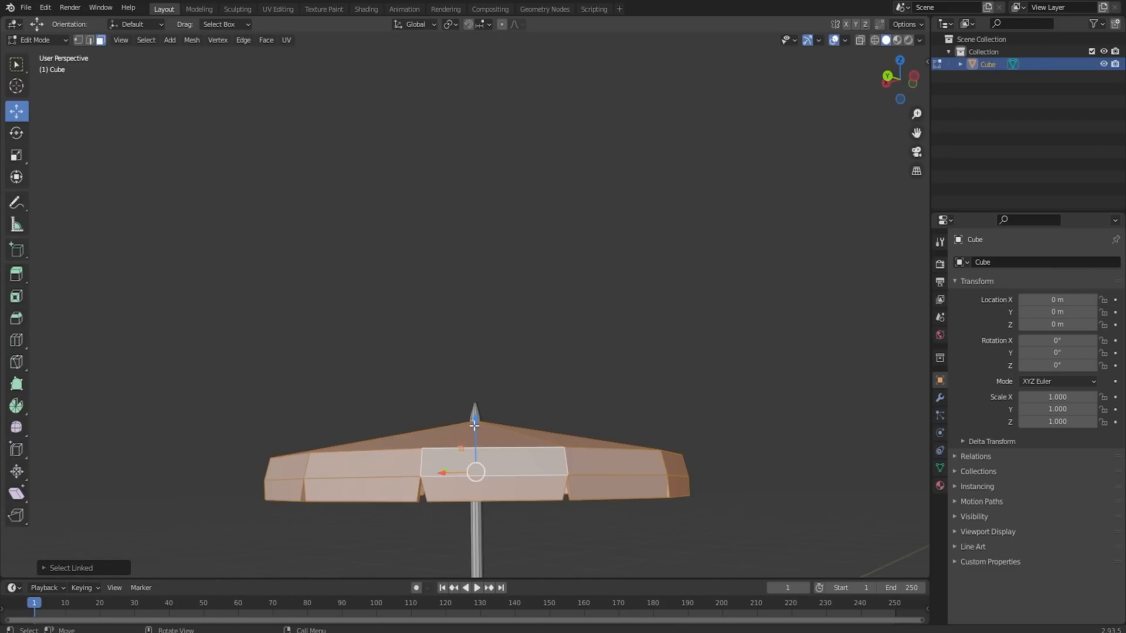
pyautogui.press('g')
pyautogui.press('z')
pyautogui.click(638, 374)
pyautogui.click(643, 379)
# - Shade the parasol smooth in Object Mode and enable Auto Smooth for its normals at 30°
pyautogui.scroll(-5, 657, 507)
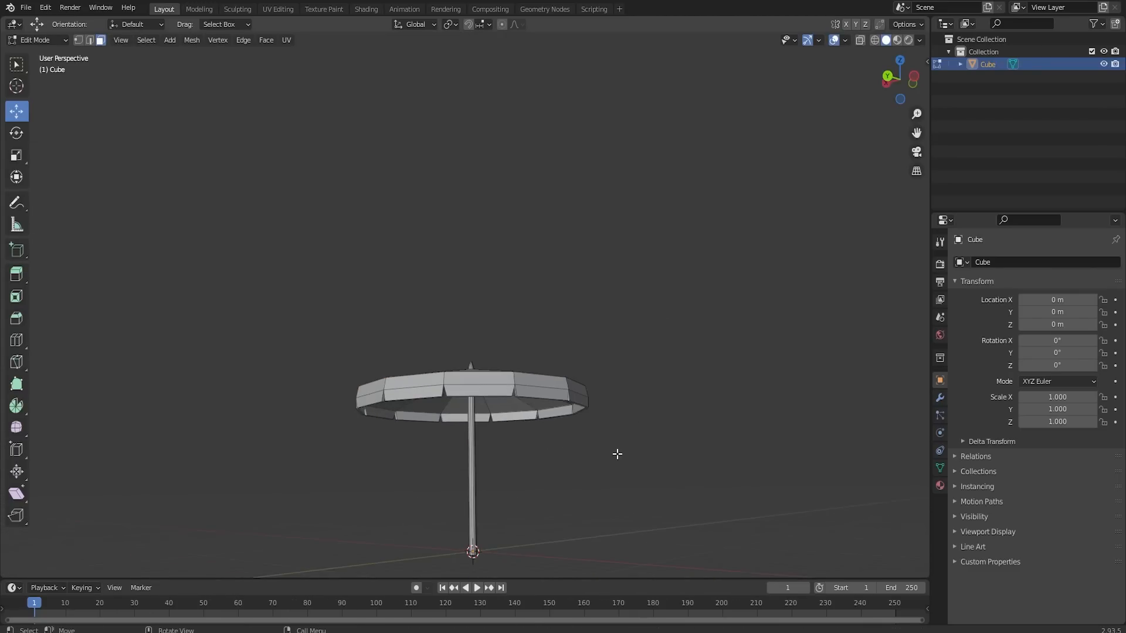
pyautogui.moveTo(586, 407); pyautogui.dragTo(505, 439, button='middle')
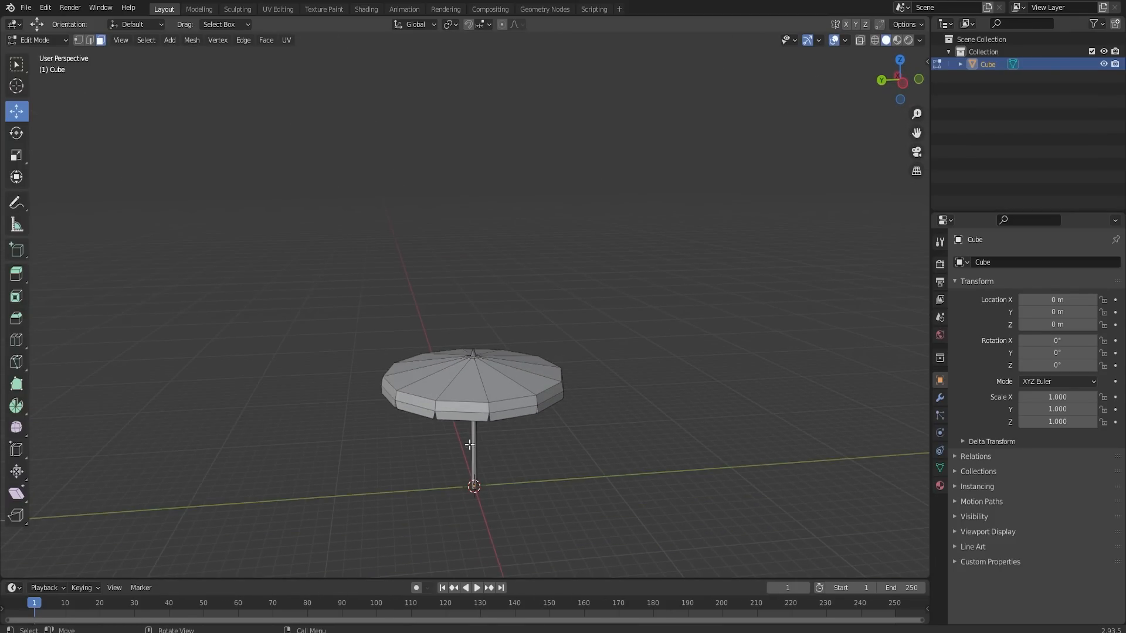
pyautogui.scroll(-2, 622, 381)
pyautogui.press('Tab')
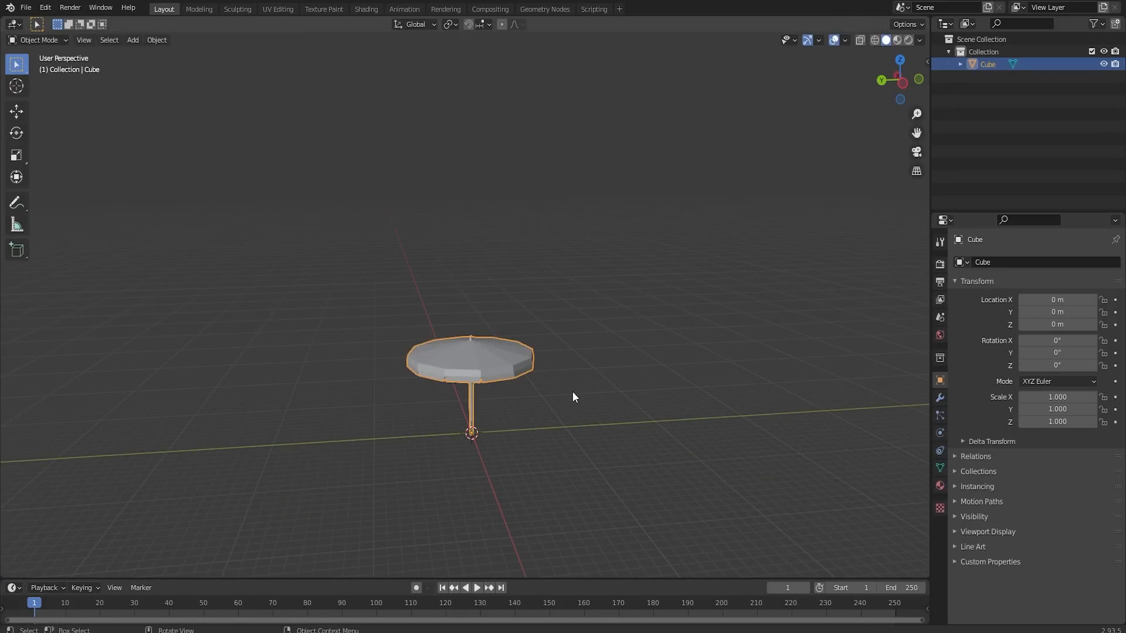
pyautogui.rightClick(494, 366)
pyautogui.click(494, 364)
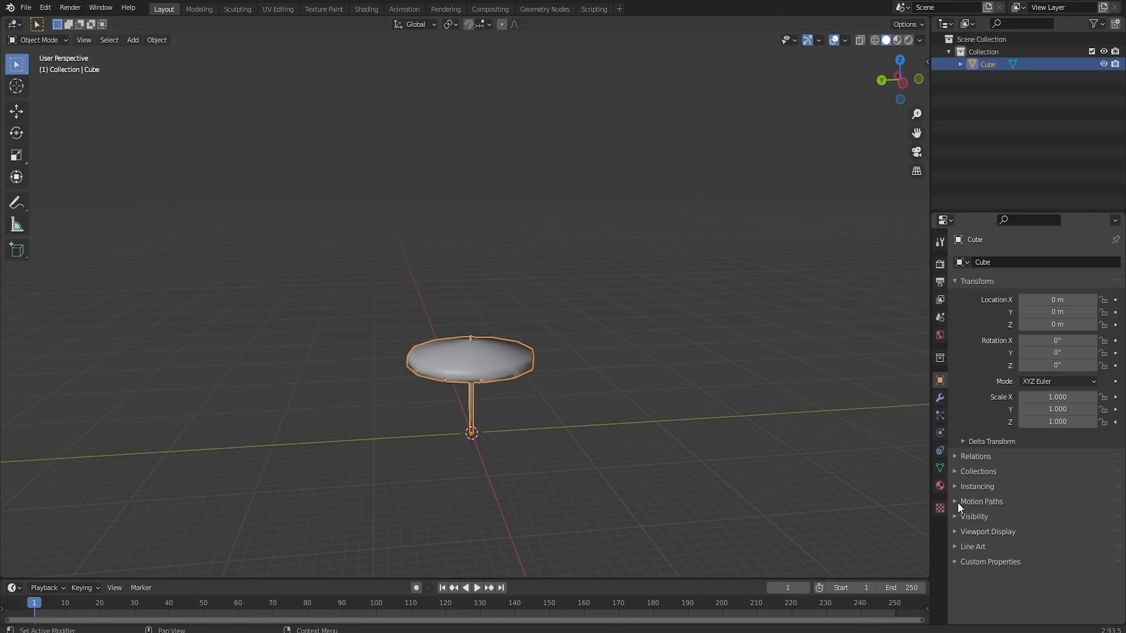
pyautogui.click(940, 468)
pyautogui.click(955, 477)
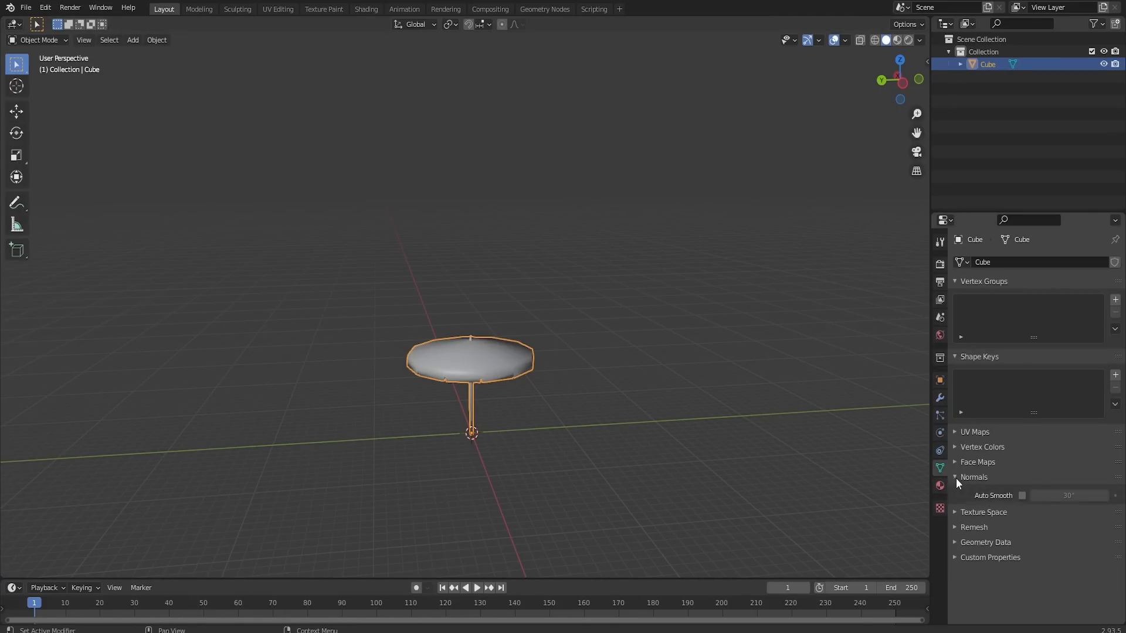
pyautogui.click(1022, 496)
pyautogui.click(633, 429)
pyautogui.click(484, 374)
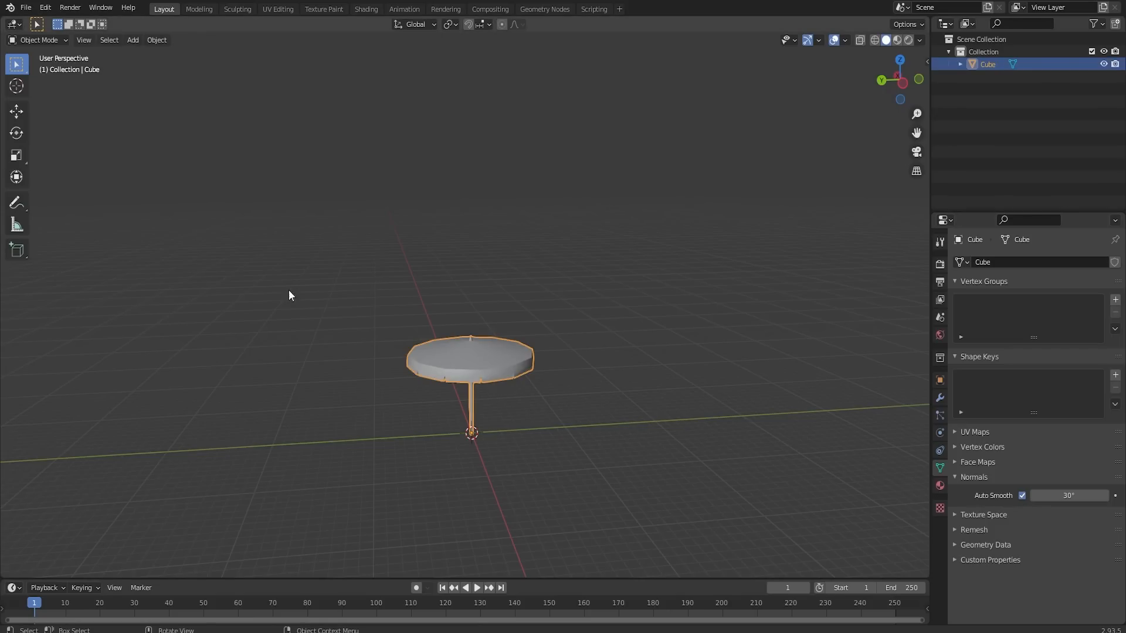
# - Move the finished parasol along the Y axis, well away from the world origin
pyautogui.click(17, 113)
pyautogui.moveTo(441, 437); pyautogui.dragTo(84, 428)
pyautogui.moveTo(84, 428); pyautogui.dragTo(66, 429)
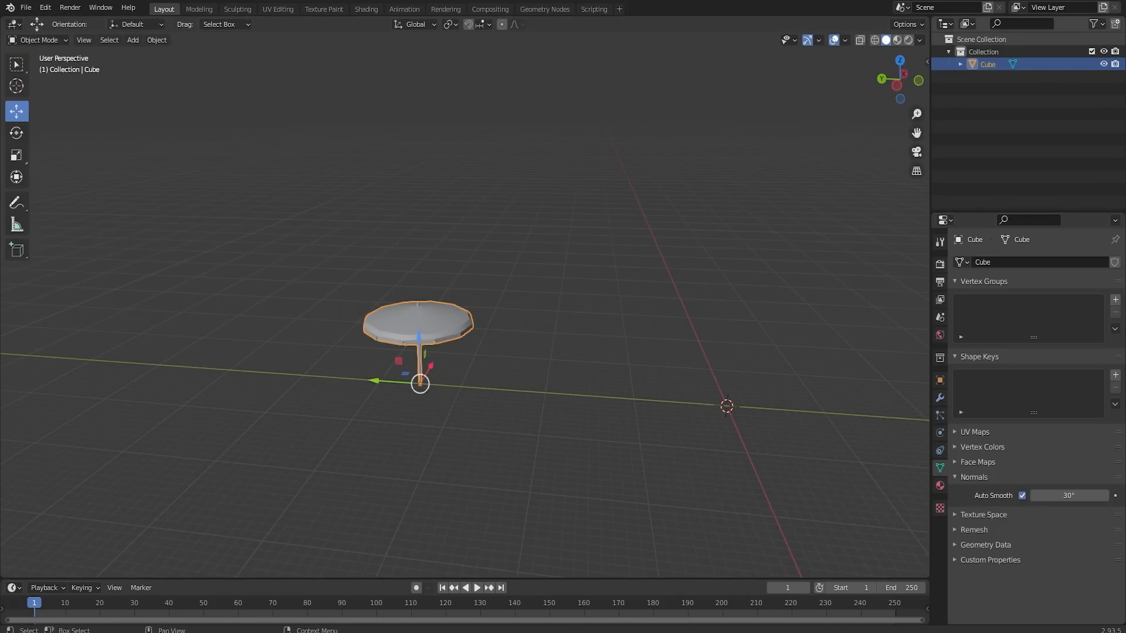
pyautogui.moveTo(458, 422); pyautogui.dragTo(520, 322, button='middle')
# - Add a new cube at the origin and scale its mesh down slightly along Z in Edit Mode
pyautogui.hotkey('shift', 'a')
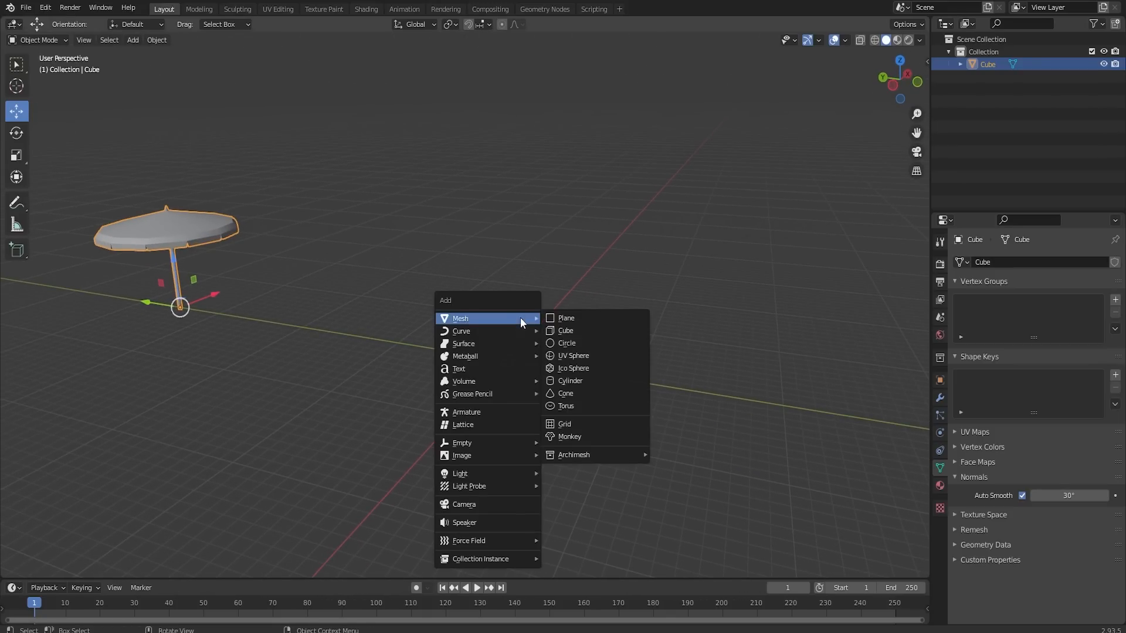
pyautogui.click(565, 331)
pyautogui.scroll(4, 552, 352)
pyautogui.moveTo(554, 389); pyautogui.dragTo(615, 405, button='middle')
pyautogui.press('Tab')
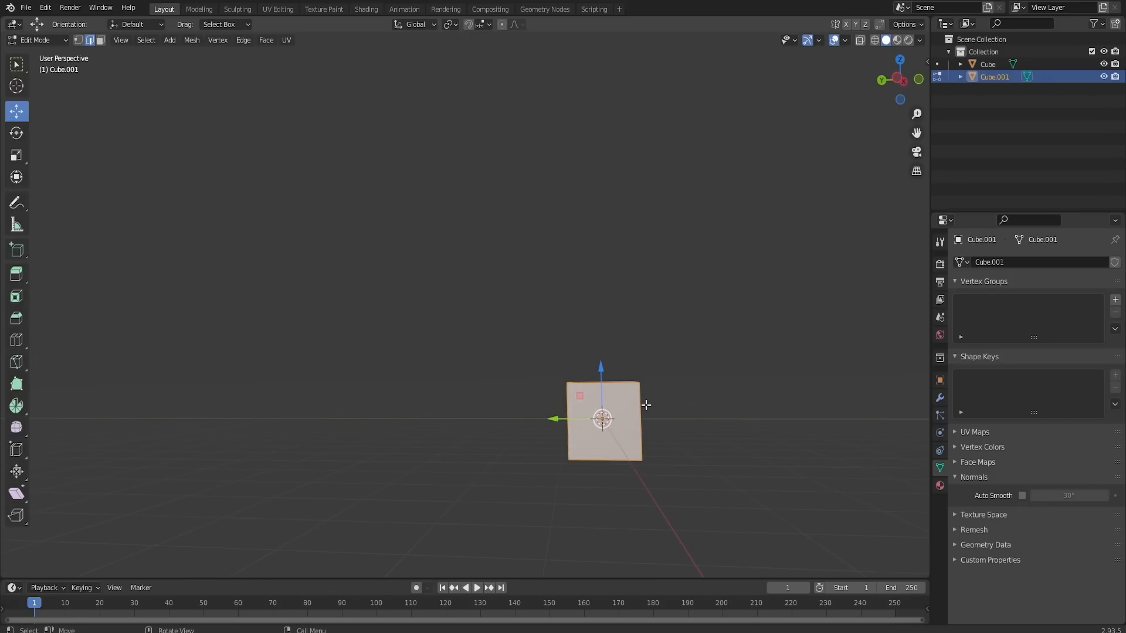
pyautogui.press('s')
pyautogui.press('z')
pyautogui.click(644, 402)
# - Move one X-side face of the new cube inward about 1.73 m to flatten it into a thin upright panel
pyautogui.moveTo(663, 387); pyautogui.dragTo(414, 373, button='middle')
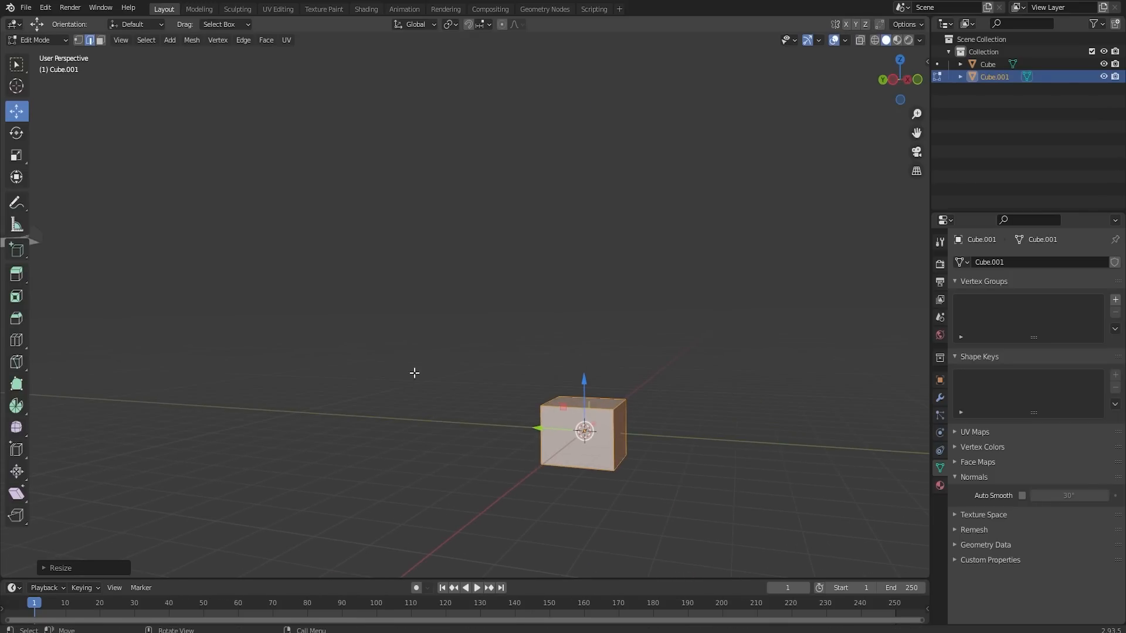
pyautogui.click(581, 432)
pyautogui.moveTo(726, 405); pyautogui.dragTo(687, 416, button='middle')
pyautogui.scroll(2, 686, 415)
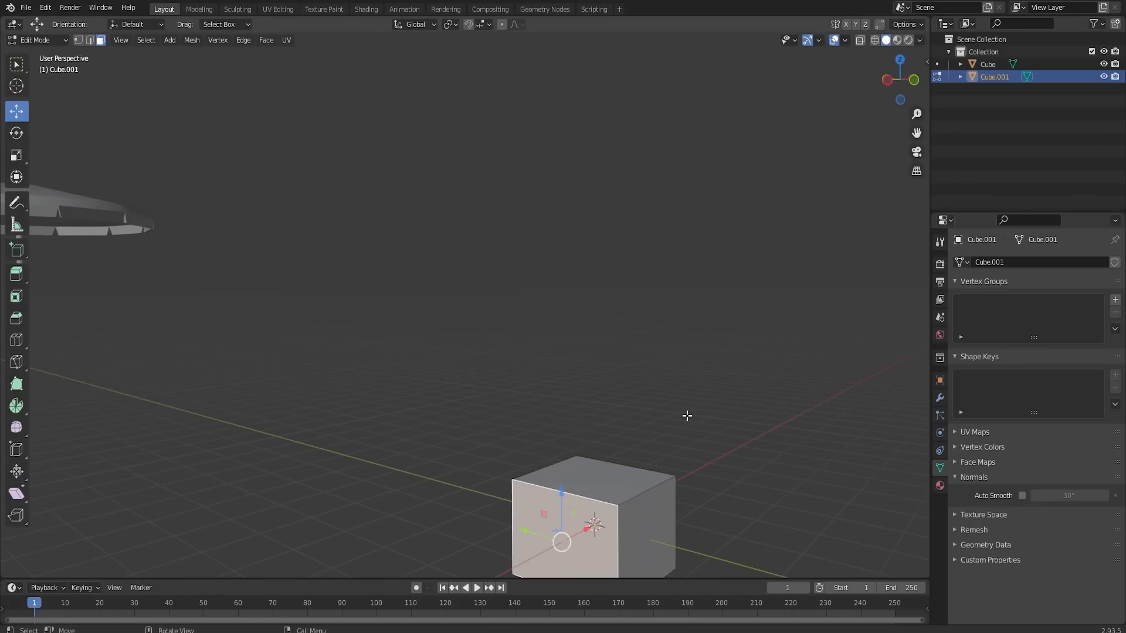
pyautogui.press('g')
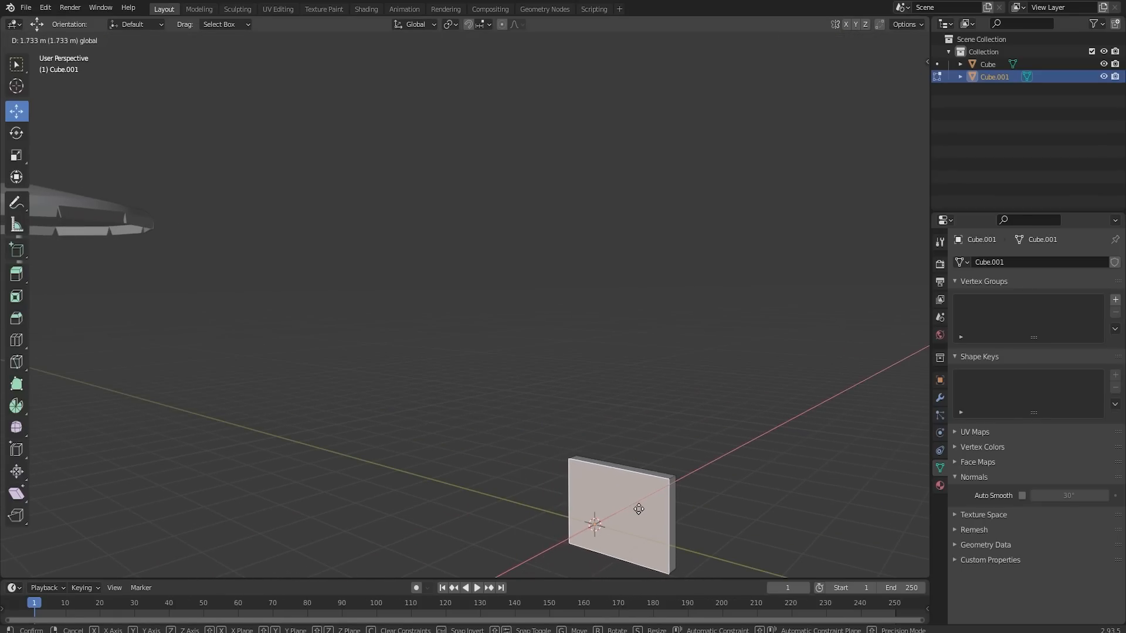
pyautogui.click(638, 509)
# - Cut two vertical edge loops through the panel and move them along X so the panel bows backward
pyautogui.scroll(1, 631, 496)
pyautogui.click(630, 496)
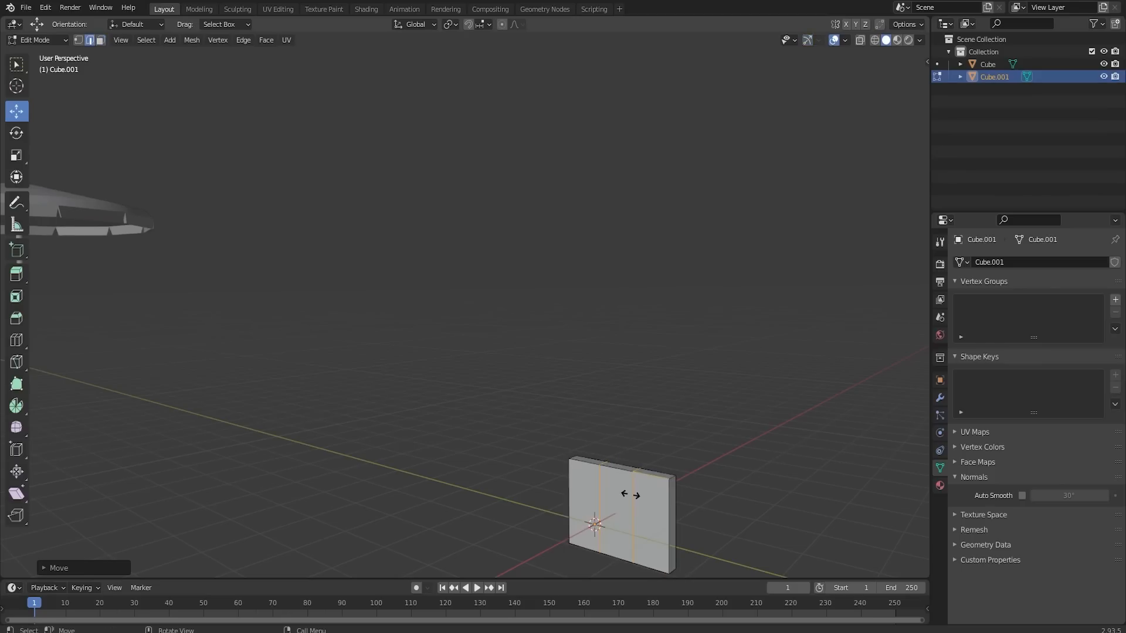
pyautogui.moveTo(688, 479); pyautogui.dragTo(625, 535, button='middle')
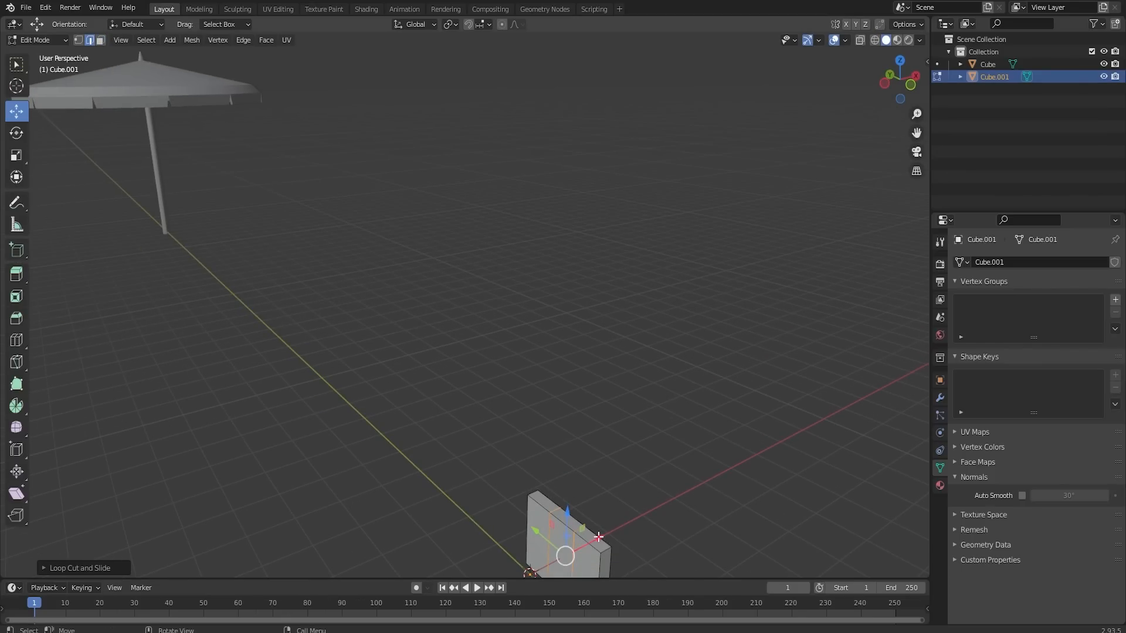
pyautogui.moveTo(598, 537); pyautogui.dragTo(603, 534)
pyautogui.moveTo(604, 534); pyautogui.dragTo(637, 492, button='middle')
# - Select the panel's three front faces and move them backward along X to make the panel thinner
pyautogui.click(101, 41)
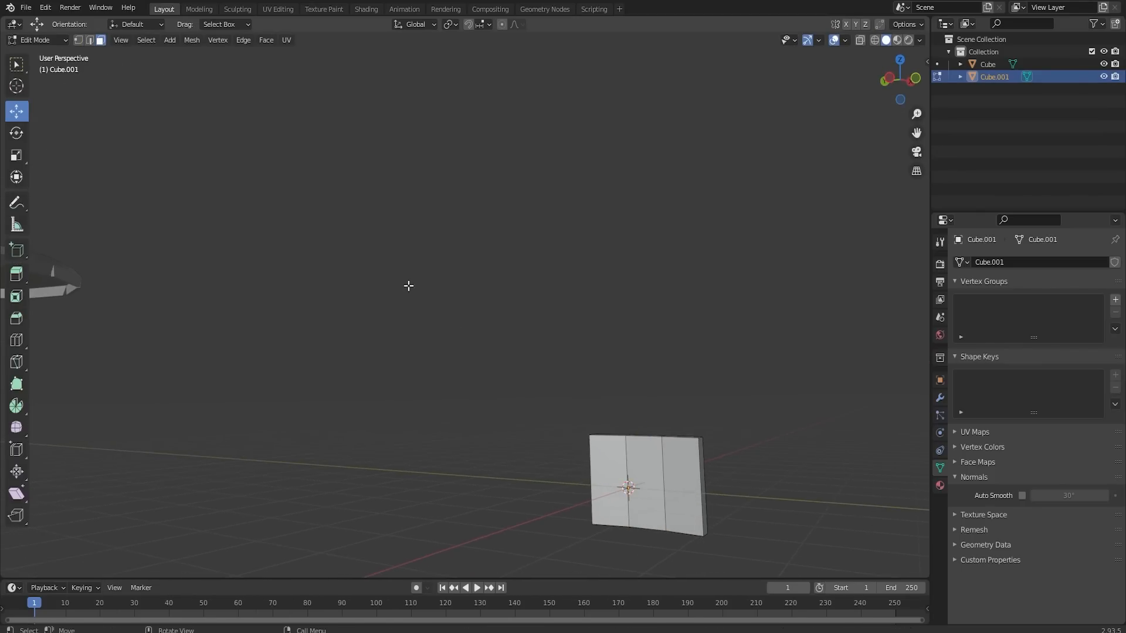
pyautogui.click(602, 478)
pyautogui.keyDown('shift'); pyautogui.click(649, 463); pyautogui.keyUp('shift')
pyautogui.keyDown('shift'); pyautogui.click(685, 458); pyautogui.keyUp('shift')
pyautogui.moveTo(738, 448); pyautogui.dragTo(487, 239, button='middle')
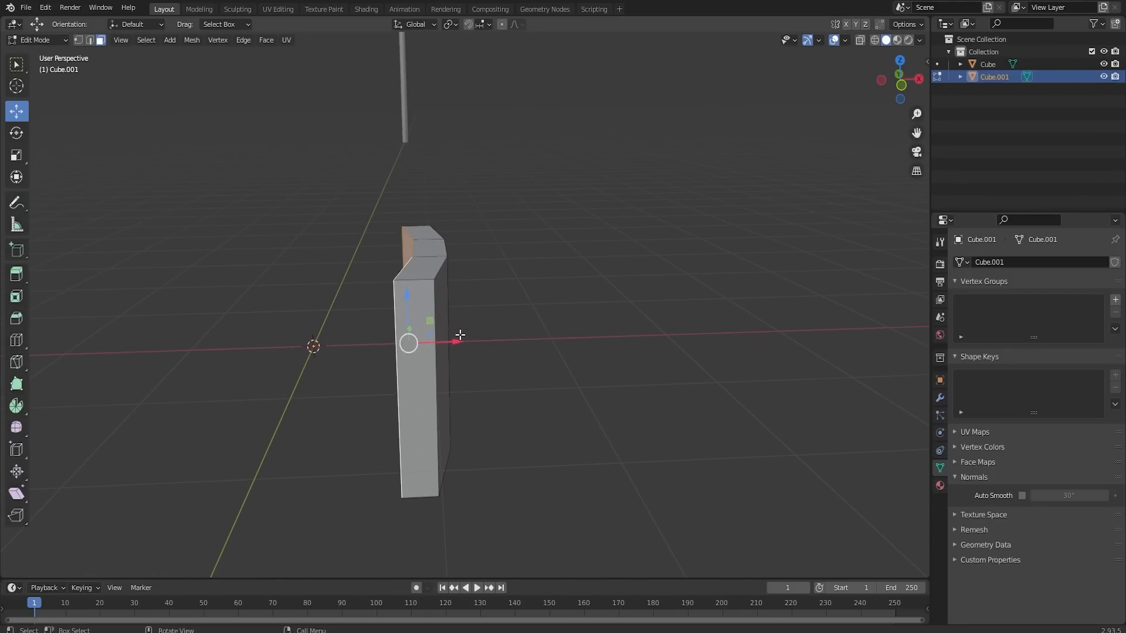
pyautogui.moveTo(458, 340); pyautogui.dragTo(478, 340)
# - Inset the panel's three front faces slightly to form a thin border and extrude the inset faces to define the screen
pyautogui.moveTo(478, 339); pyautogui.dragTo(546, 277, button='middle')
pyautogui.press('i')
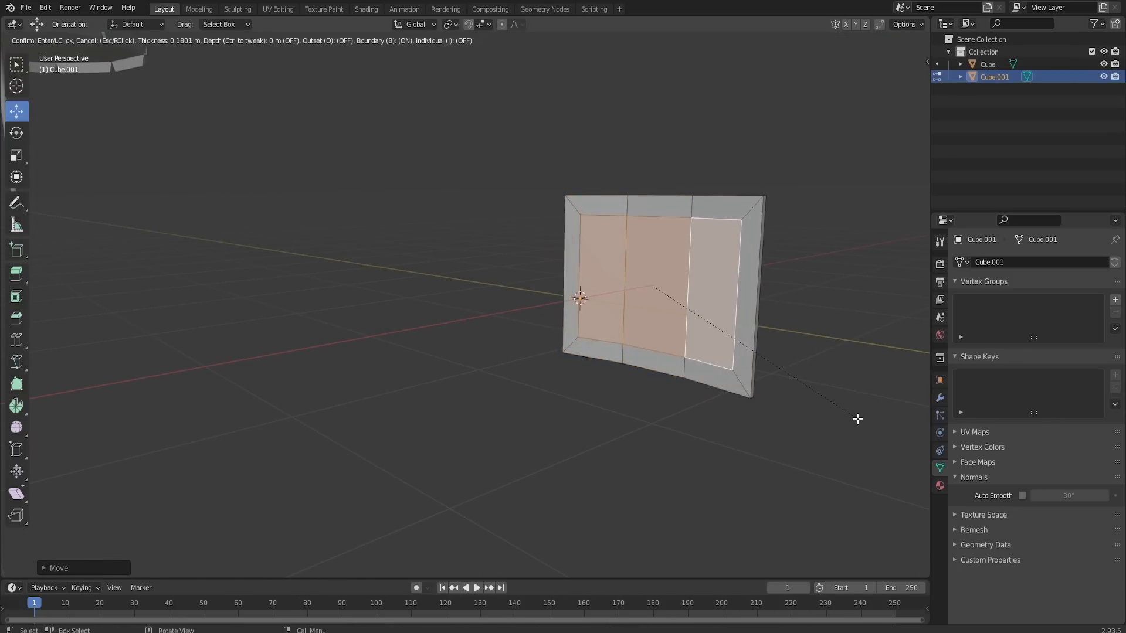
pyautogui.click(870, 422)
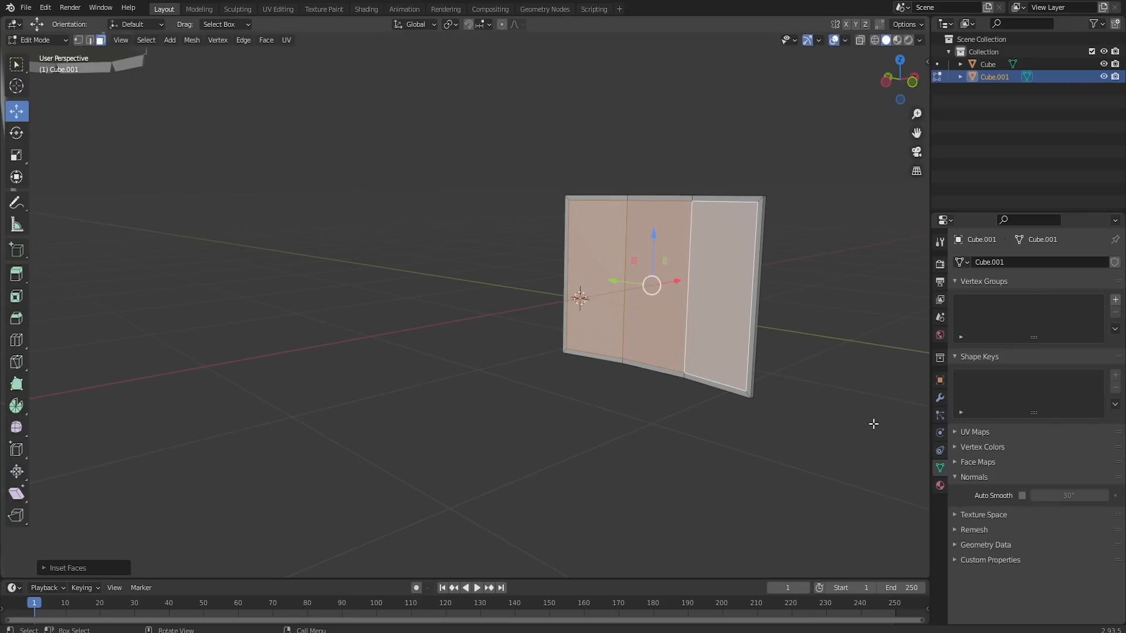
pyautogui.moveTo(872, 422); pyautogui.dragTo(400, 362, button='middle')
pyautogui.press('e')
pyautogui.click(810, 380)
# - Duplicate the panel's middle back face in place and scale the copy along Z to a bit over a third of its height
pyautogui.click(278, 364)
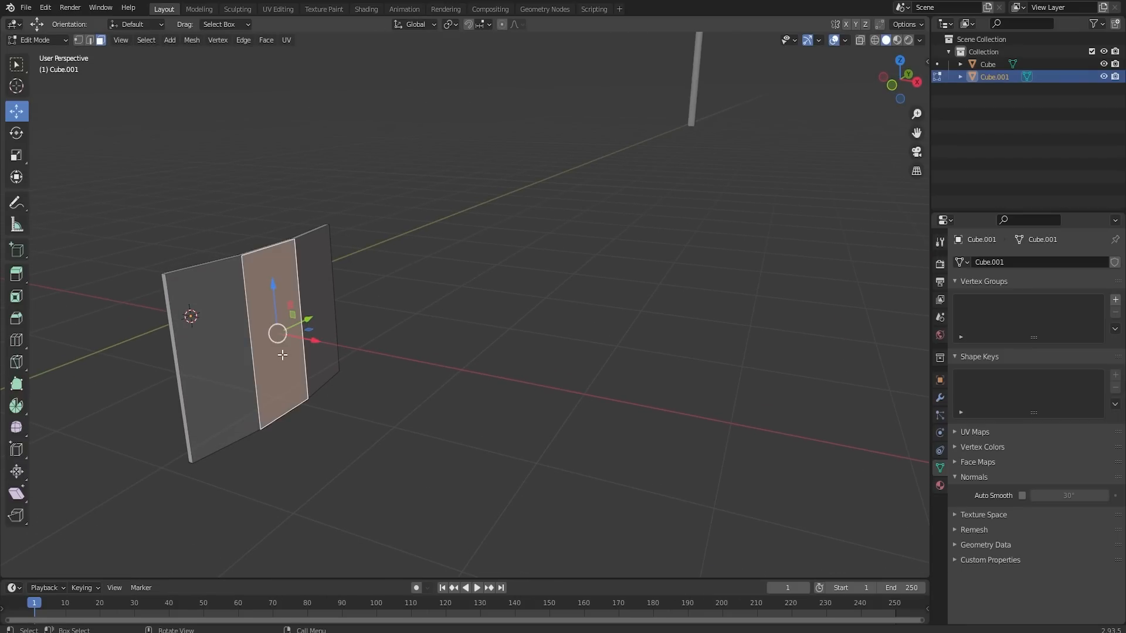
pyautogui.hotkey('shift', 'd')
pyautogui.rightClick(299, 362)
pyautogui.press('s')
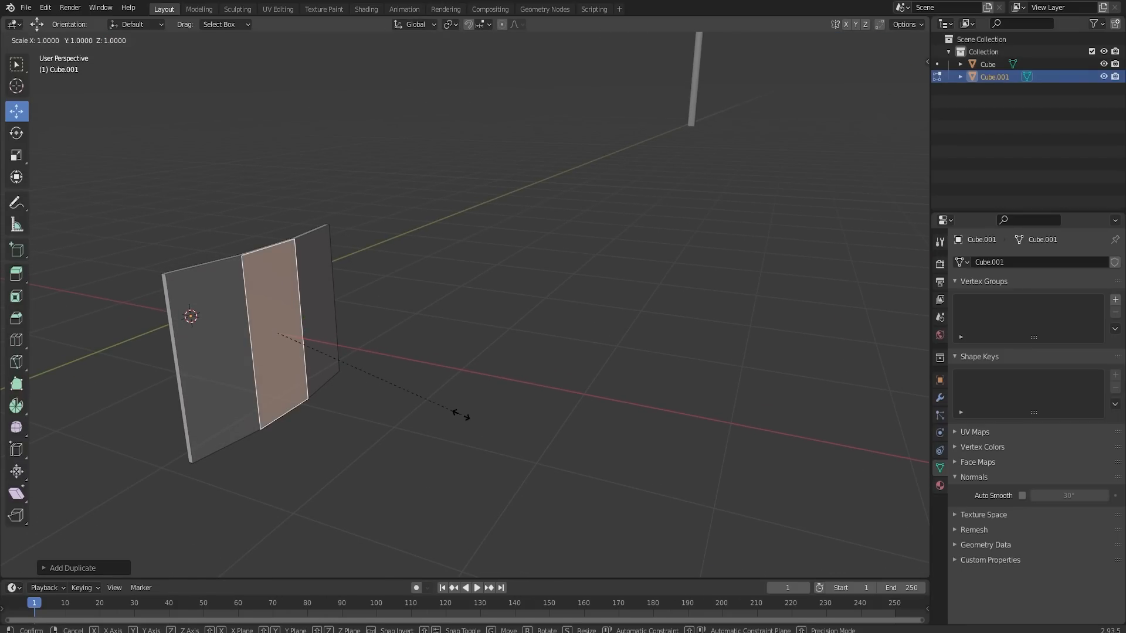
pyautogui.press('z')
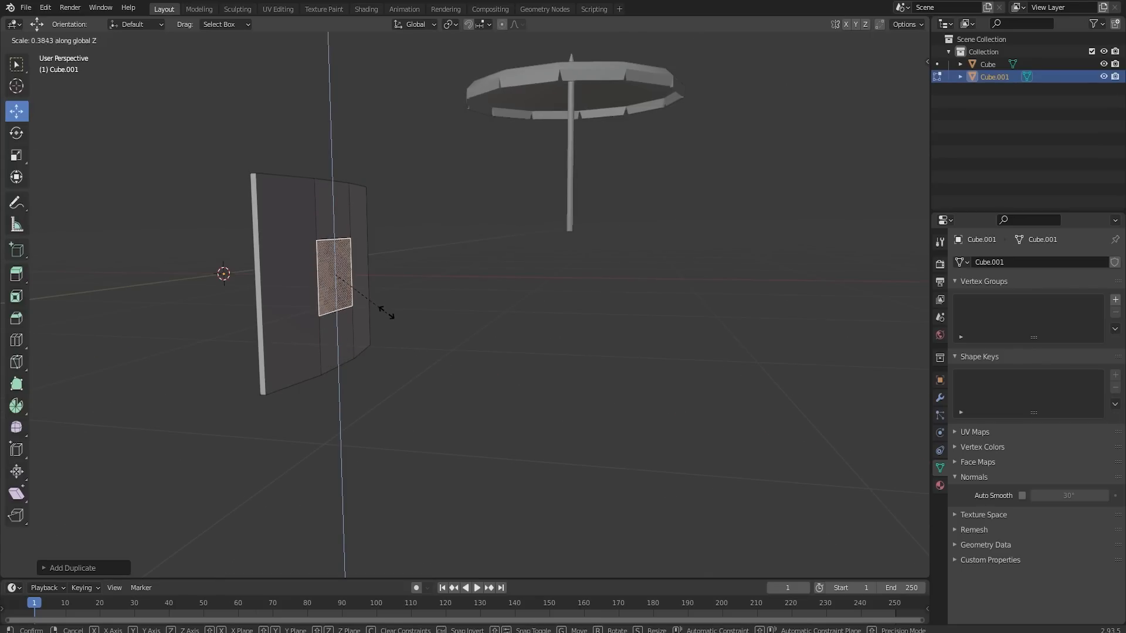
pyautogui.click(383, 306)
# - Extrude the duplicated face outward into a mounting block and scale it wider than the panel's middle section
pyautogui.press('e')
pyautogui.click(441, 339)
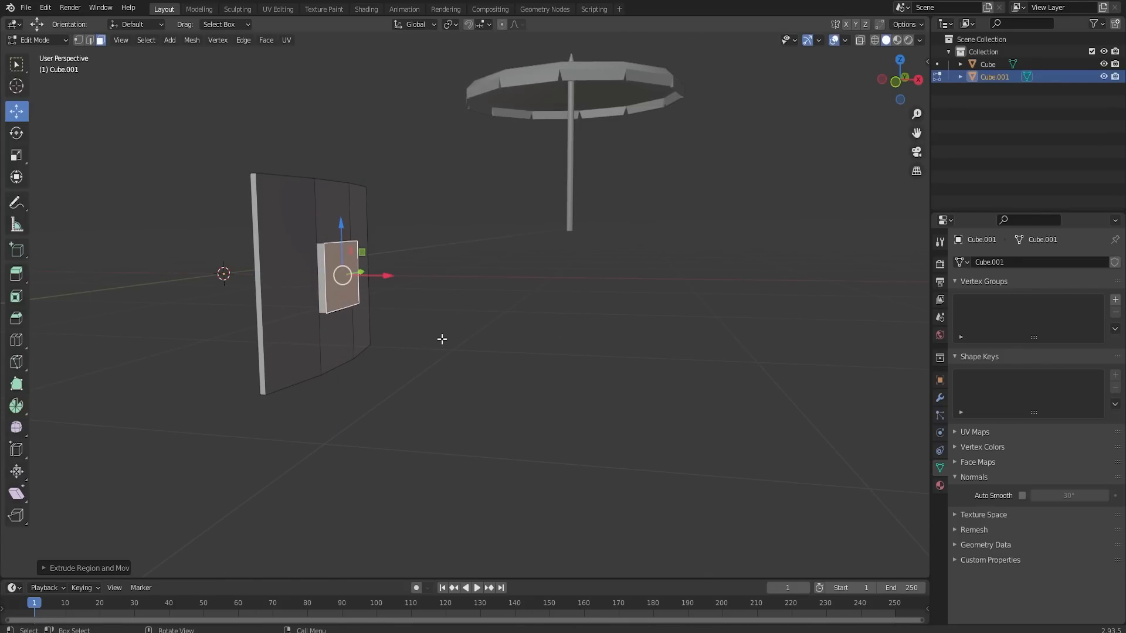
pyautogui.moveTo(403, 318); pyautogui.dragTo(320, 293, button='middle')
pyautogui.press('s')
pyautogui.click(297, 315)
pyautogui.scroll(3, 320, 293)
# - Move the mounting block's upper outer edge down about 0.05 m along Z to slope its top
pyautogui.click(89, 40)
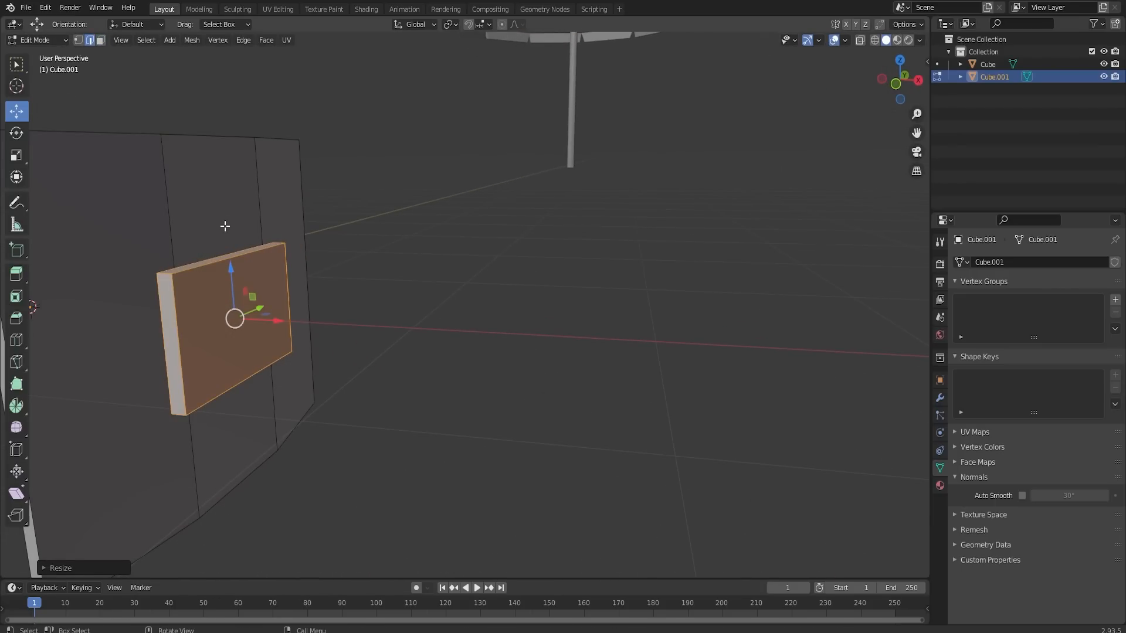
pyautogui.click(235, 258)
pyautogui.press('g')
pyautogui.press('z')
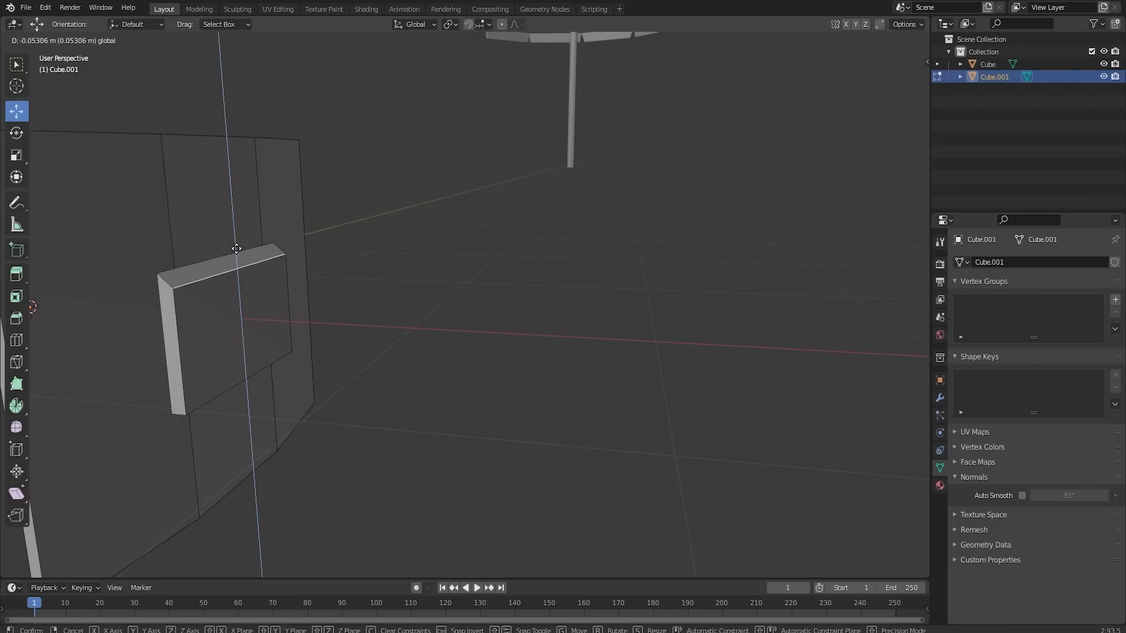
pyautogui.click(238, 251)
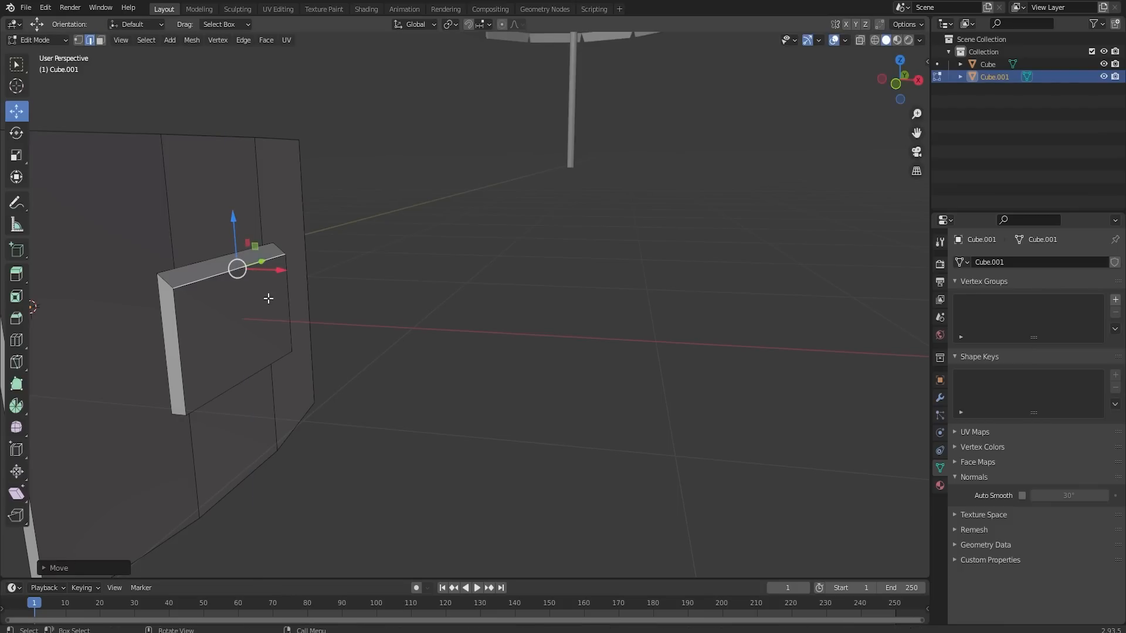
# - Cut two evenly spaced vertical edge loops through the mounting block
pyautogui.moveTo(269, 311); pyautogui.dragTo(175, 269, button='middle')
pyautogui.hotkey('ctrl', 'r')
pyautogui.click(176, 270)
pyautogui.rightClick(176, 269)
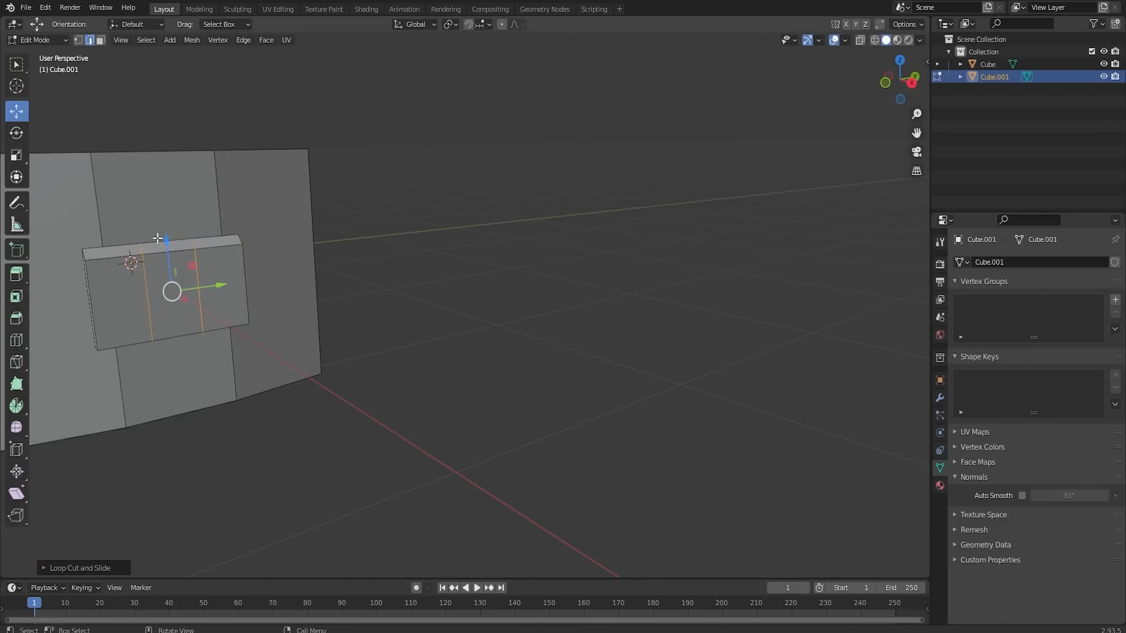
# - Select the faces of the mounting block's middle section and move them up along Z to arch the block
pyautogui.click(150, 241)
pyautogui.click(175, 285)
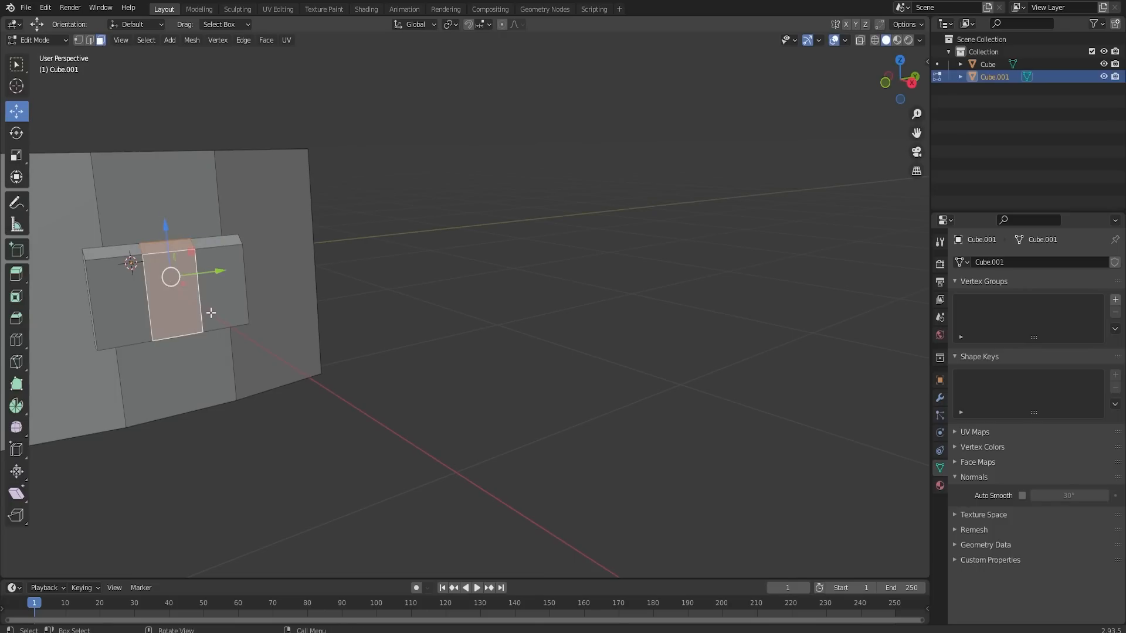
pyautogui.moveTo(174, 284); pyautogui.dragTo(209, 249, button='middle')
pyautogui.keyDown('shift'); pyautogui.click(194, 172); pyautogui.keyUp('shift')
pyautogui.moveTo(194, 172); pyautogui.dragTo(170, 220, button='middle')
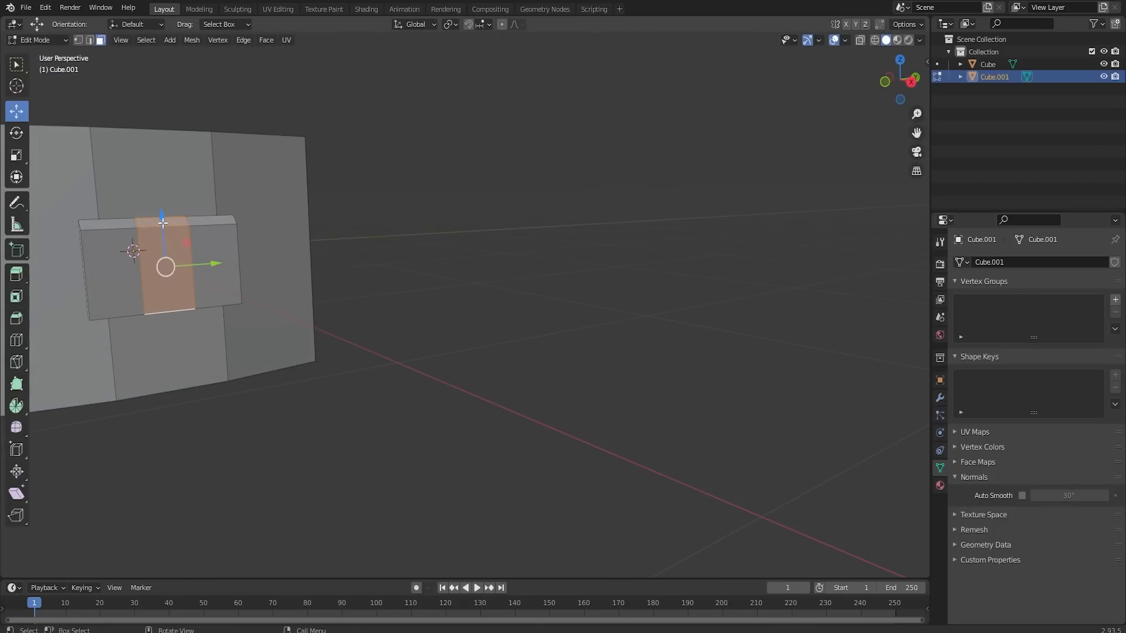
pyautogui.moveTo(162, 225); pyautogui.dragTo(163, 227)
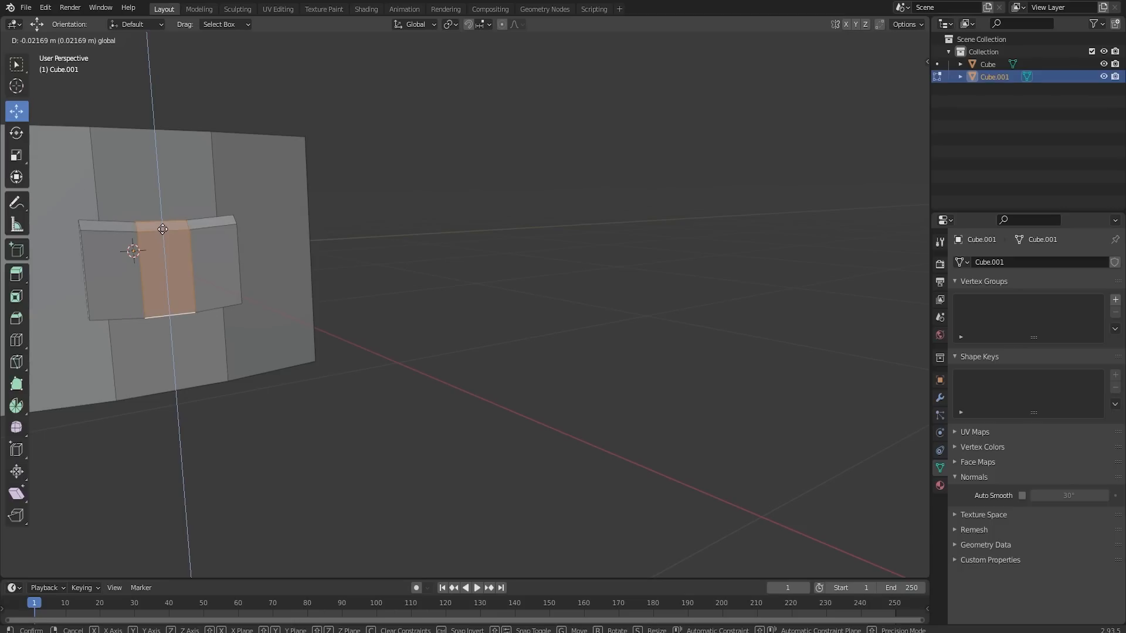
pyautogui.moveTo(162, 227); pyautogui.dragTo(163, 202)
pyautogui.click(170, 223)
# - Duplicate the mounting block's middle outer face and scale the copy to about 0.43 along Z
pyautogui.moveTo(163, 202); pyautogui.dragTo(339, 257, button='middle')
pyautogui.click(281, 251)
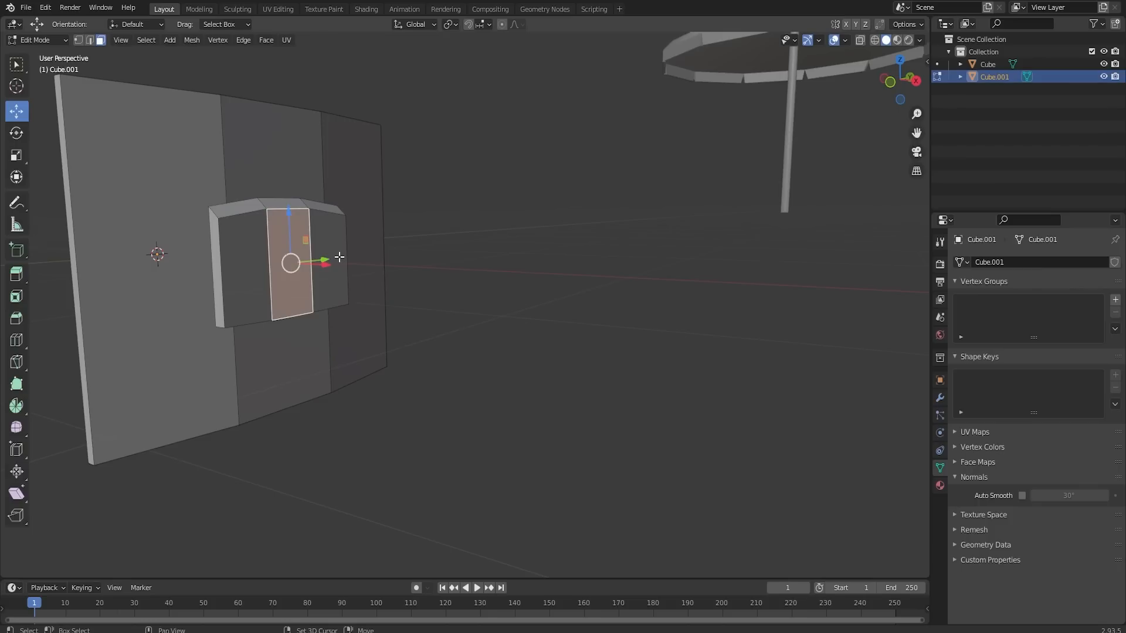
pyautogui.hotkey('shift', 'd')
pyautogui.press('s')
pyautogui.press('z')
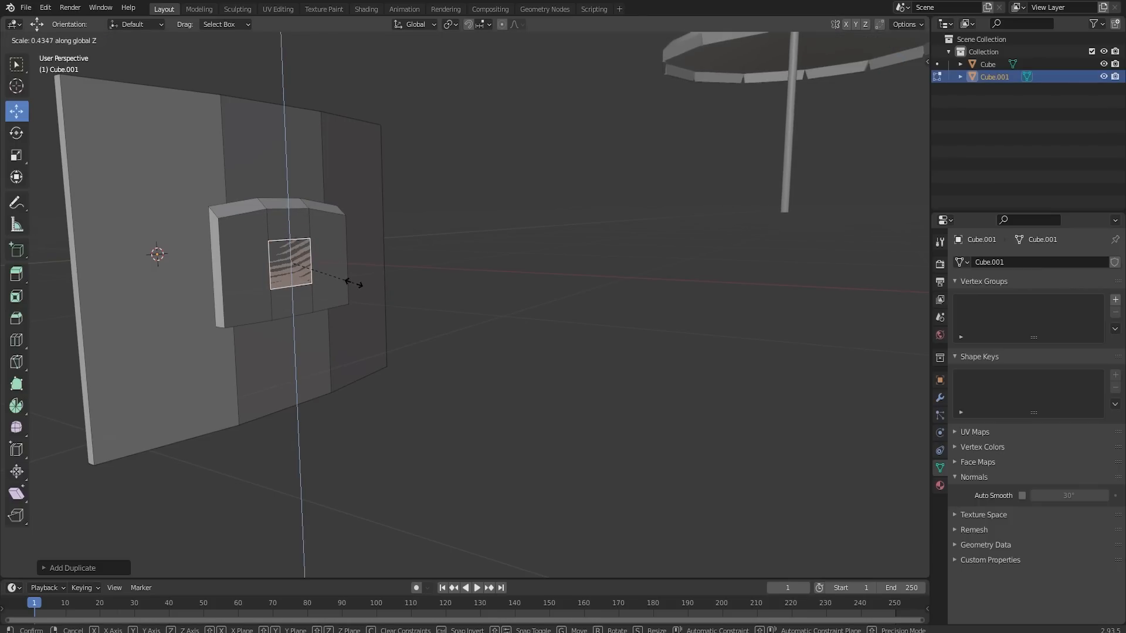
pyautogui.click(354, 284)
# - Extrude the small duplicated face outward and extrude its underside downward into a long stand arm
pyautogui.press('e')
pyautogui.moveTo(347, 282); pyautogui.dragTo(359, 82, button='middle')
pyautogui.click(377, 285)
pyautogui.press('e')
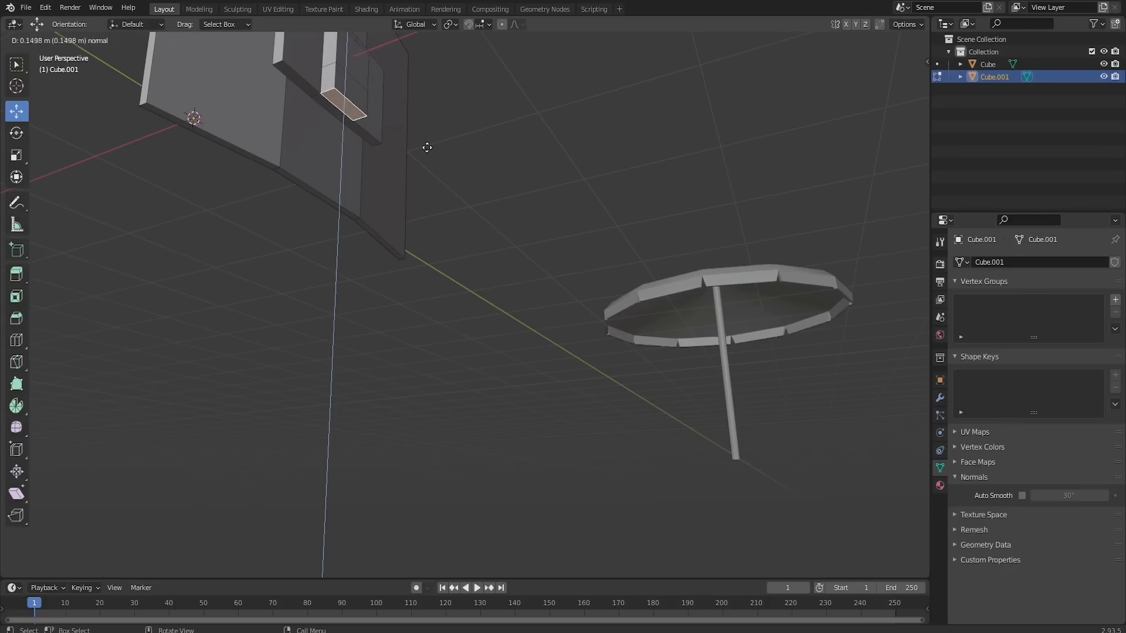
pyautogui.click(431, 246)
pyautogui.moveTo(431, 247); pyautogui.dragTo(106, 87, button='middle')
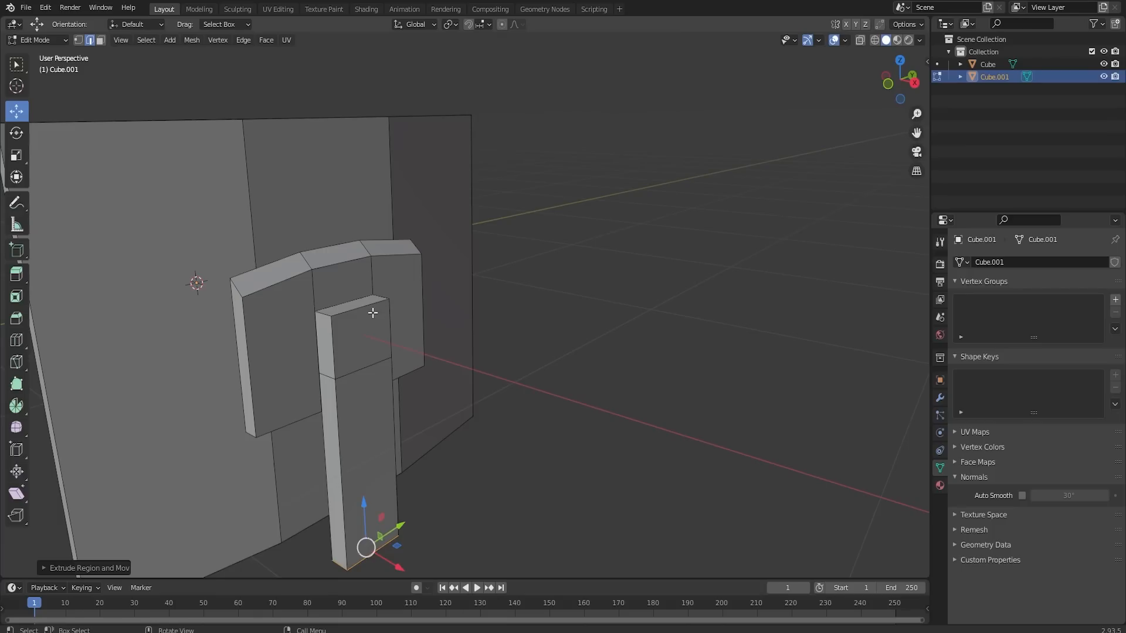
# - Move the stand arm's upper outer edge down along Z to slope its top
pyautogui.click(362, 310)
pyautogui.moveTo(357, 287); pyautogui.dragTo(360, 307)
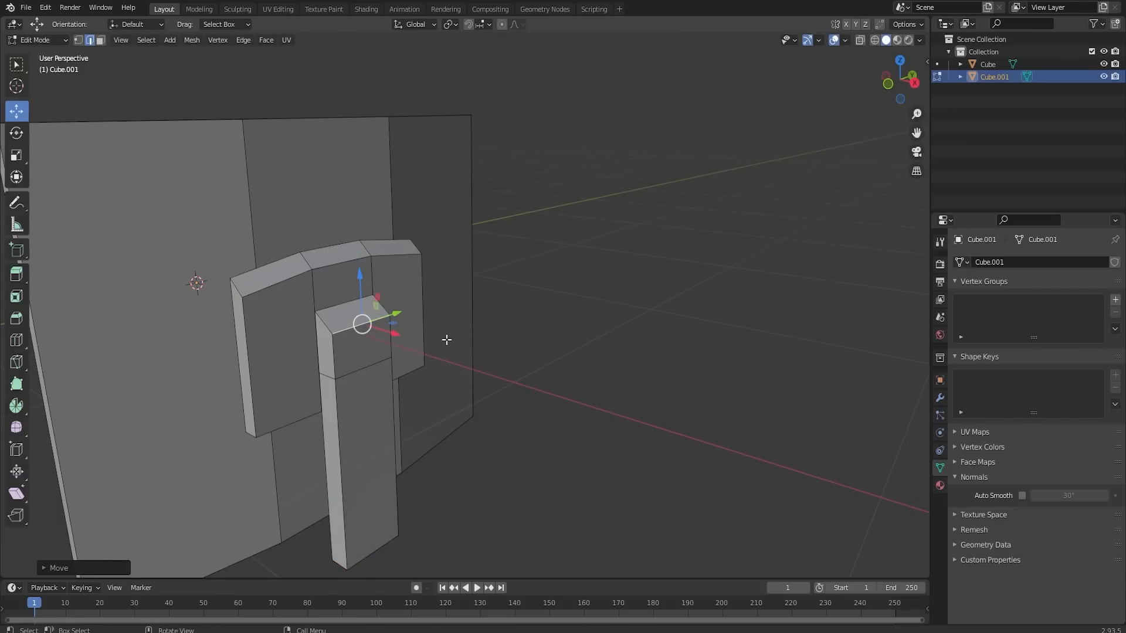
pyautogui.moveTo(438, 344); pyautogui.dragTo(428, 338, button='middle')
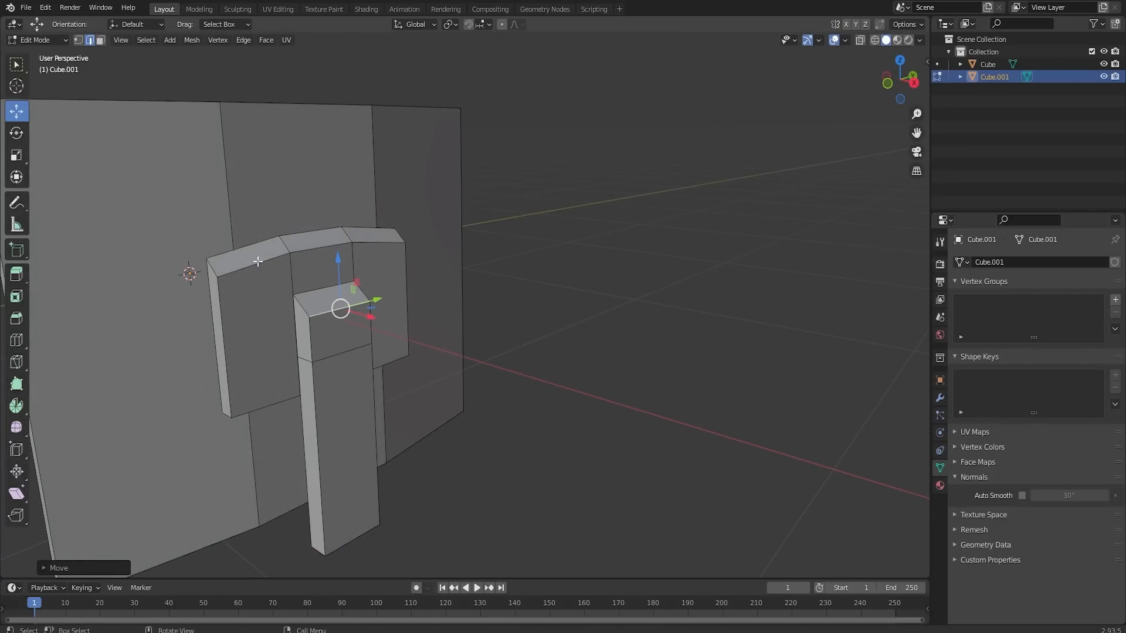
pyautogui.moveTo(258, 261); pyautogui.dragTo(351, 250, button='middle')
pyautogui.moveTo(603, 329); pyautogui.dragTo(288, 343, button='middle')
pyautogui.moveTo(261, 289); pyautogui.dragTo(269, 287)
pyautogui.moveTo(271, 287); pyautogui.dragTo(606, 440, button='middle')
# - Duplicate the stand arm's bottom face, scale the copy up well beyond the arm, and extrude it into a flat base
pyautogui.press('Tab')
pyautogui.press('Tab')
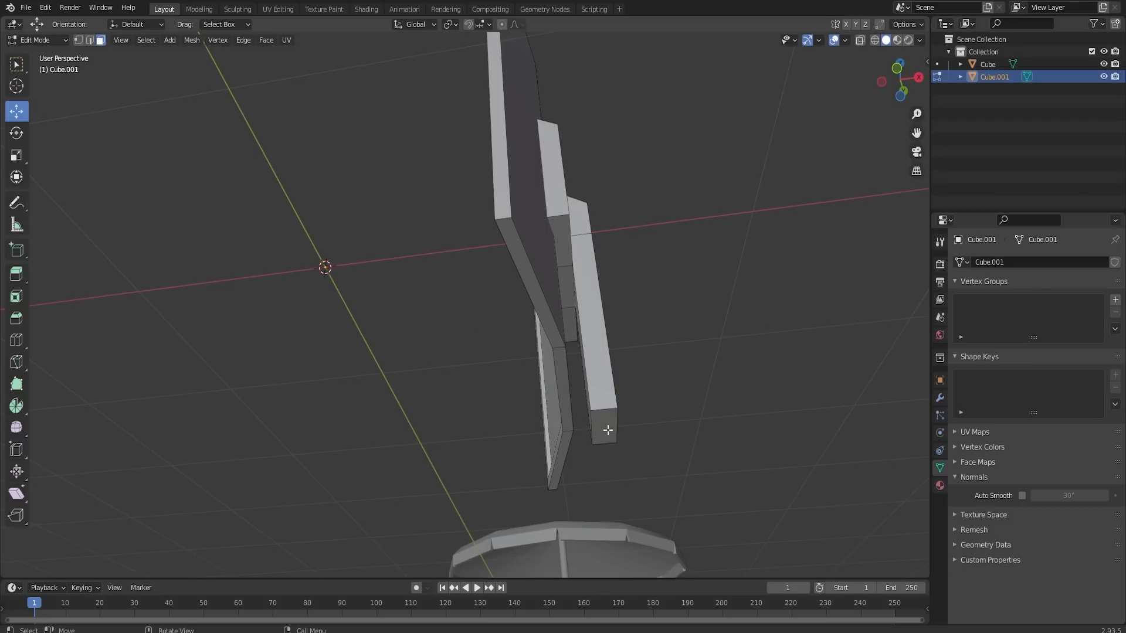
pyautogui.click(607, 429)
pyautogui.hotkey('shift', 'd')
pyautogui.press('s')
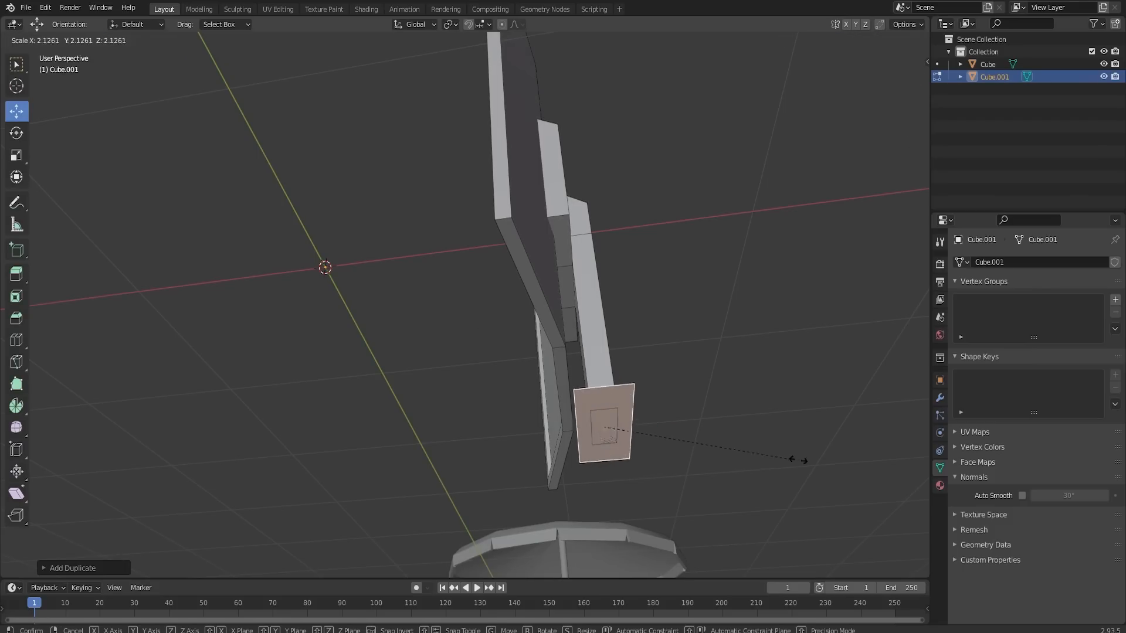
pyautogui.click(105, 477)
pyautogui.moveTo(106, 477); pyautogui.dragTo(484, 489, button='middle')
pyautogui.press('e')
pyautogui.click(675, 531)
# - Shade the monitor smooth in Object Mode and enable Auto Smooth at 30°
pyautogui.moveTo(674, 531); pyautogui.dragTo(609, 361, button='middle')
pyautogui.press('Tab')
pyautogui.rightClick(610, 361)
pyautogui.click(609, 361)
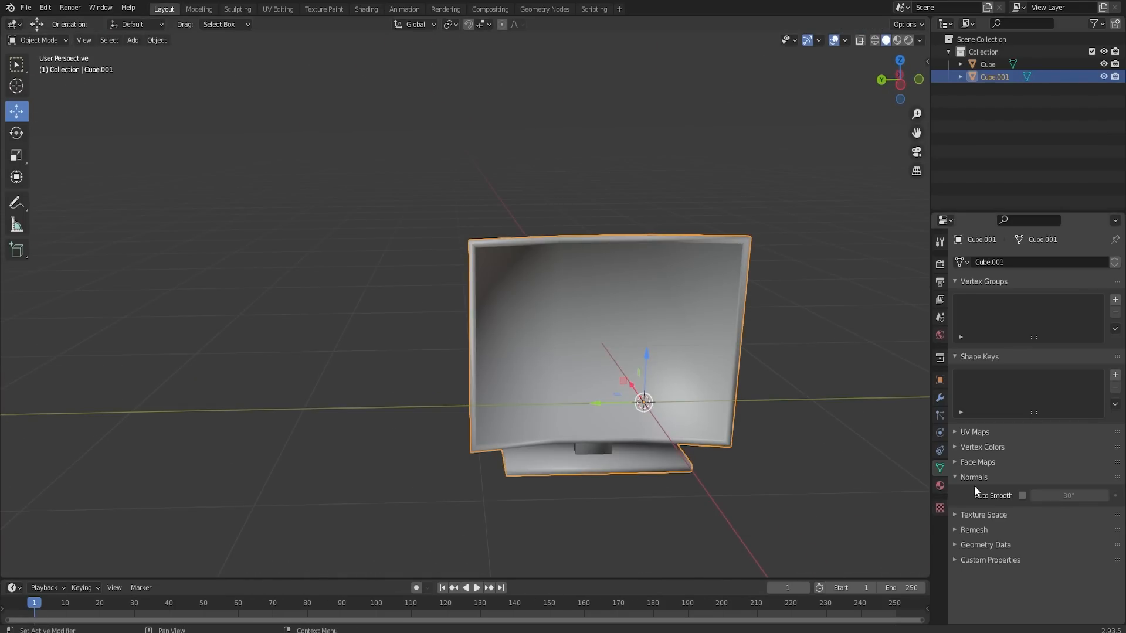
pyautogui.click(1021, 495)
pyautogui.click(756, 478)
pyautogui.moveTo(757, 477); pyautogui.dragTo(713, 448, button='middle')
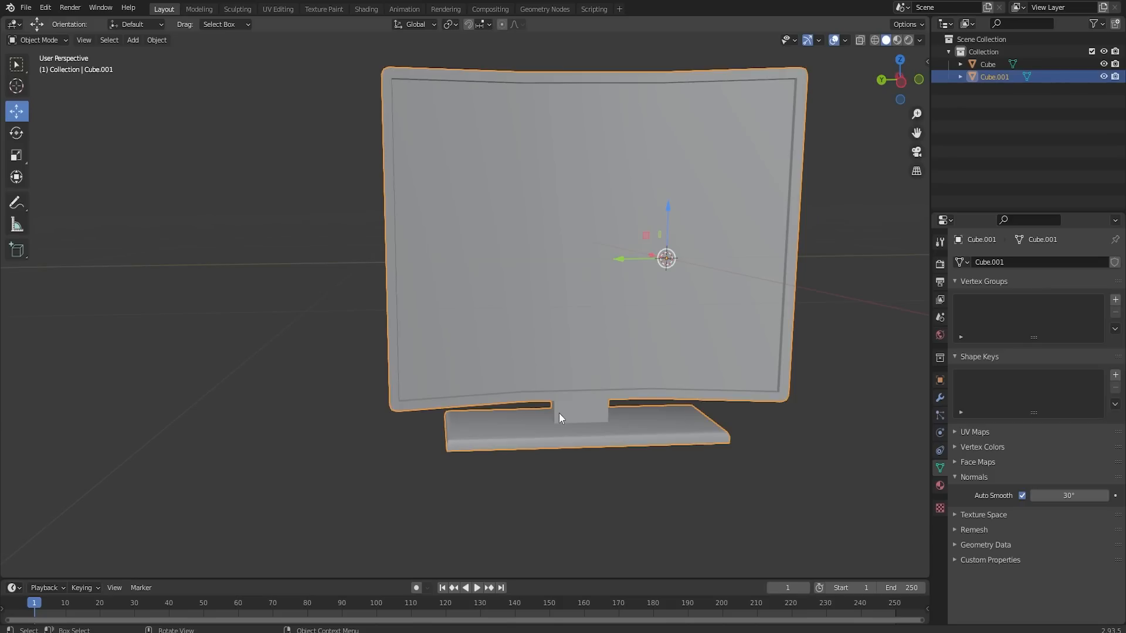
pyautogui.moveTo(786, 422); pyautogui.dragTo(730, 463, button='middle')
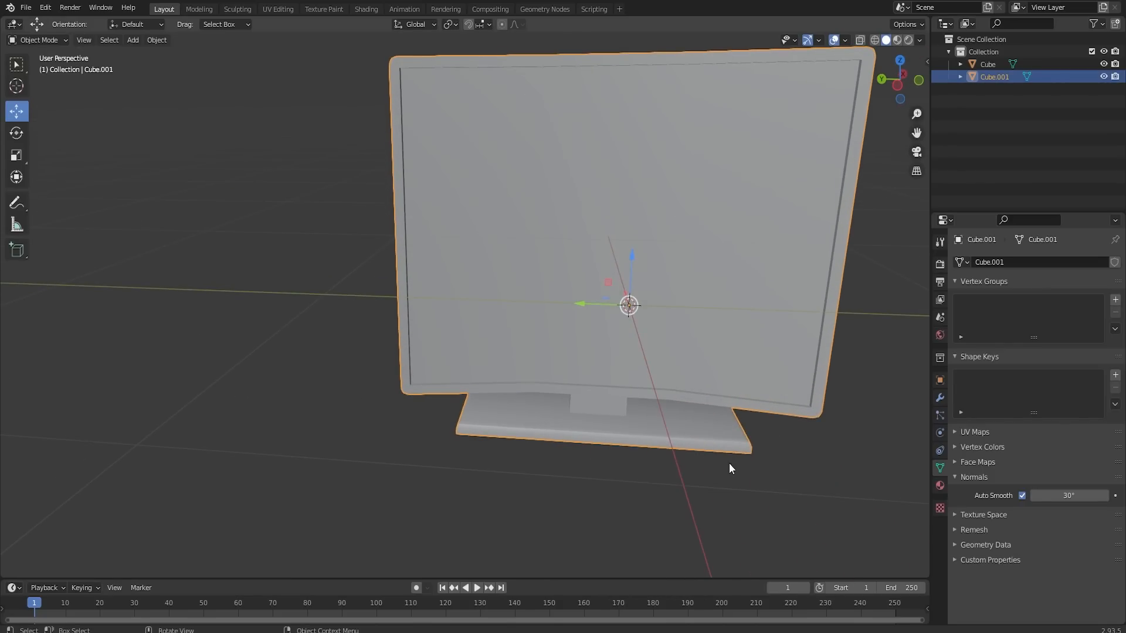
pyautogui.moveTo(871, 331); pyautogui.dragTo(778, 338, button='middle')
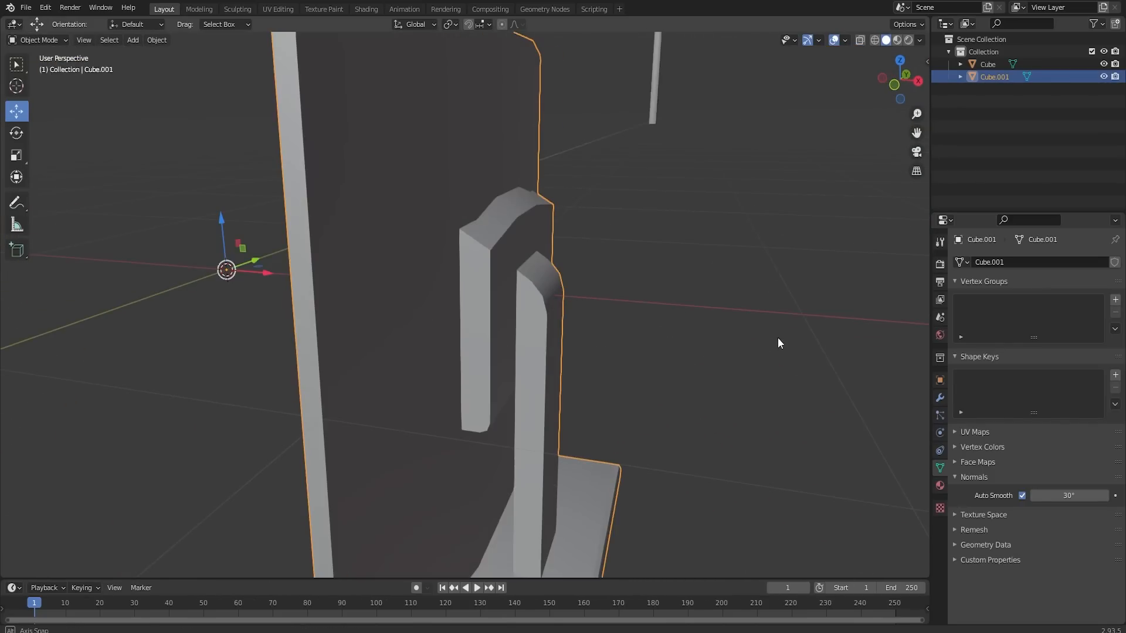
pyautogui.moveTo(447, 296); pyautogui.dragTo(593, 298, button='middle')
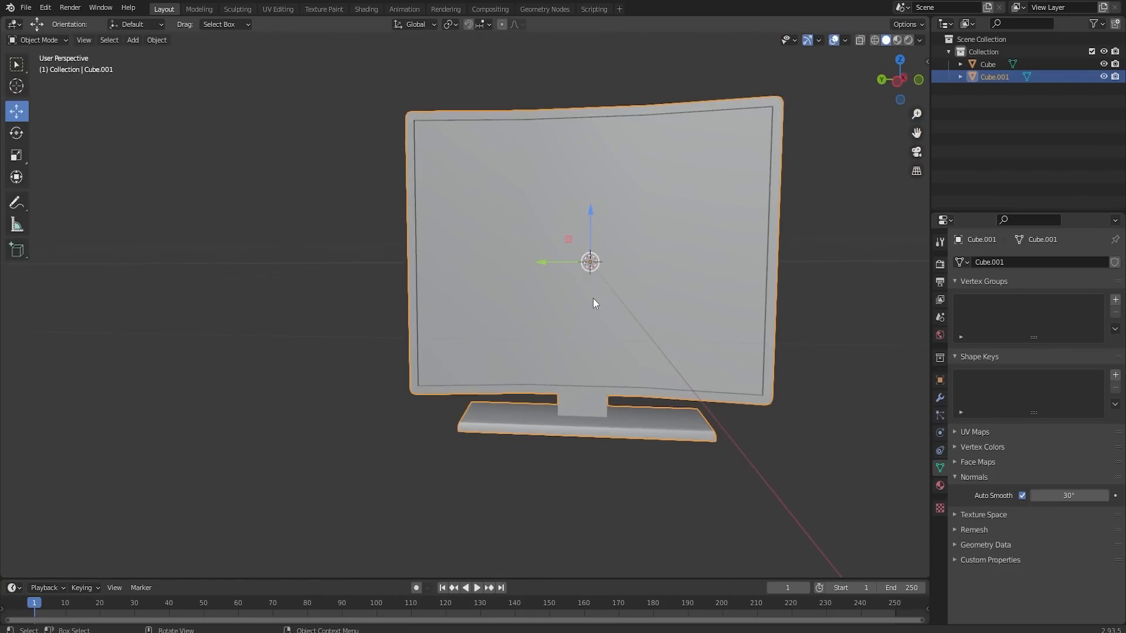
# - Move the monitor along Y away from the origin to beside the parasol's pole
pyautogui.scroll(-6, 580, 307)
pyautogui.keyDown('shift'); pyautogui.moveTo(543, 325); pyautogui.dragTo(613, 390, button='middle'); pyautogui.keyUp('shift')
pyautogui.scroll(-4, 612, 391)
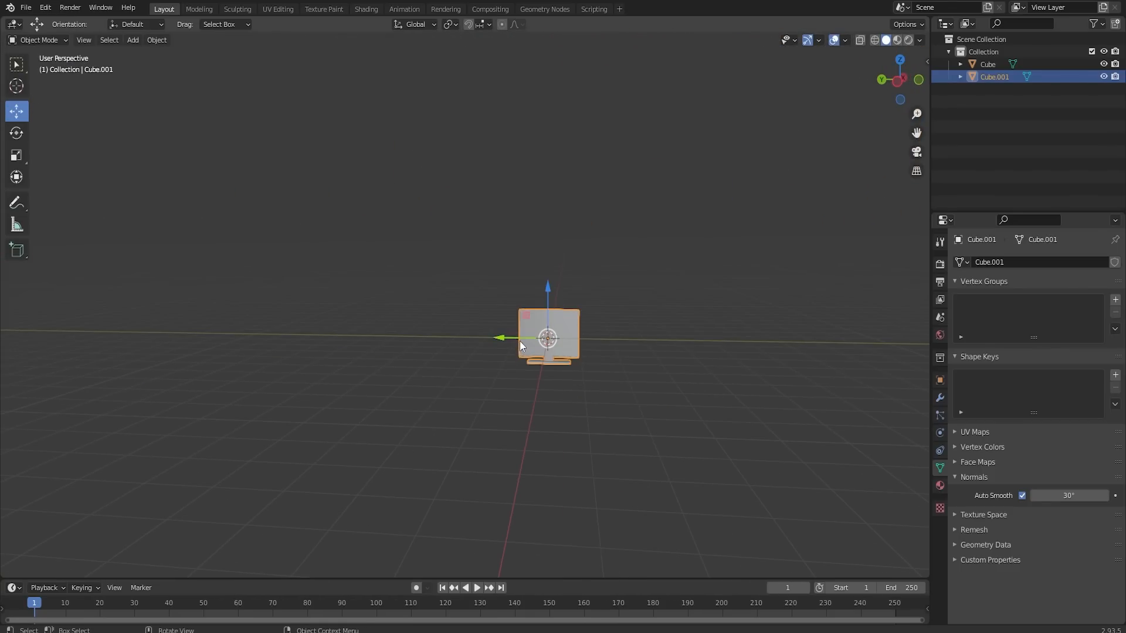
pyautogui.moveTo(520, 345); pyautogui.dragTo(270, 315)
pyautogui.scroll(-4, 266, 315)
pyautogui.keyDown('shift'); pyautogui.moveTo(265, 314); pyautogui.dragTo(544, 375, button='middle'); pyautogui.keyUp('shift')
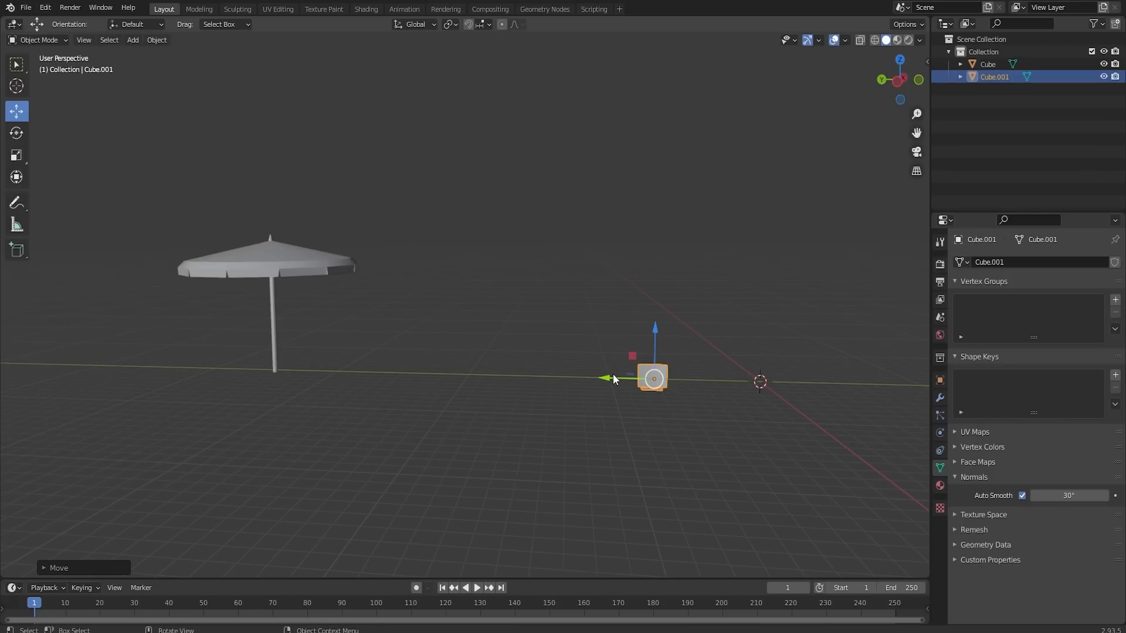
pyautogui.moveTo(613, 375); pyautogui.dragTo(261, 353)
# - Raise the monitor along Z so its base rests at ground level near the parasol
pyautogui.scroll(2, 273, 372)
pyautogui.keyDown('shift'); pyautogui.moveTo(283, 387); pyautogui.dragTo(545, 310, button='middle'); pyautogui.keyUp('shift')
pyautogui.moveTo(545, 255); pyautogui.dragTo(546, 235)
pyautogui.scroll(-2, 586, 252)
pyautogui.moveTo(715, 265); pyautogui.dragTo(695, 278, button='middle')
pyautogui.keyDown('shift'); pyautogui.moveTo(695, 278); pyautogui.dragTo(236, 344, button='middle'); pyautogui.keyUp('shift')
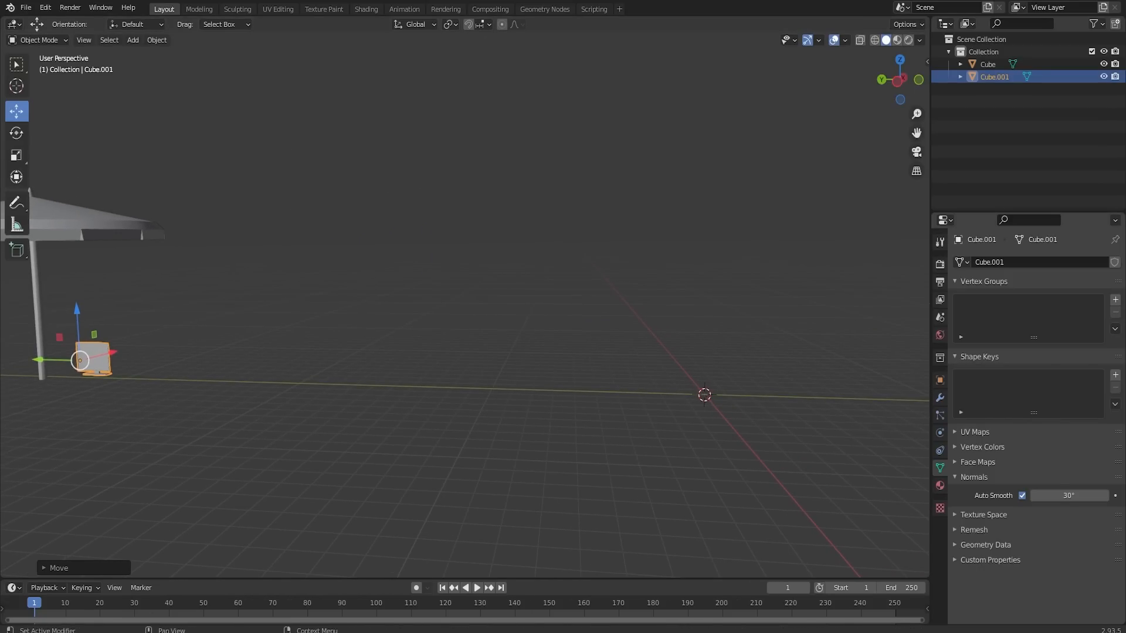
# - Add a UV sphere at the world origin and turn on proportional editing in Object Mode
pyautogui.moveTo(746, 371)
pyautogui.mouseDown(button='middle')
pyautogui.moveTo(684, 361)
pyautogui.moveTo(731, 364)
pyautogui.mouseUp(button='middle')
pyautogui.hotkey('shift', 'a')
pyautogui.moveTo(734, 361)
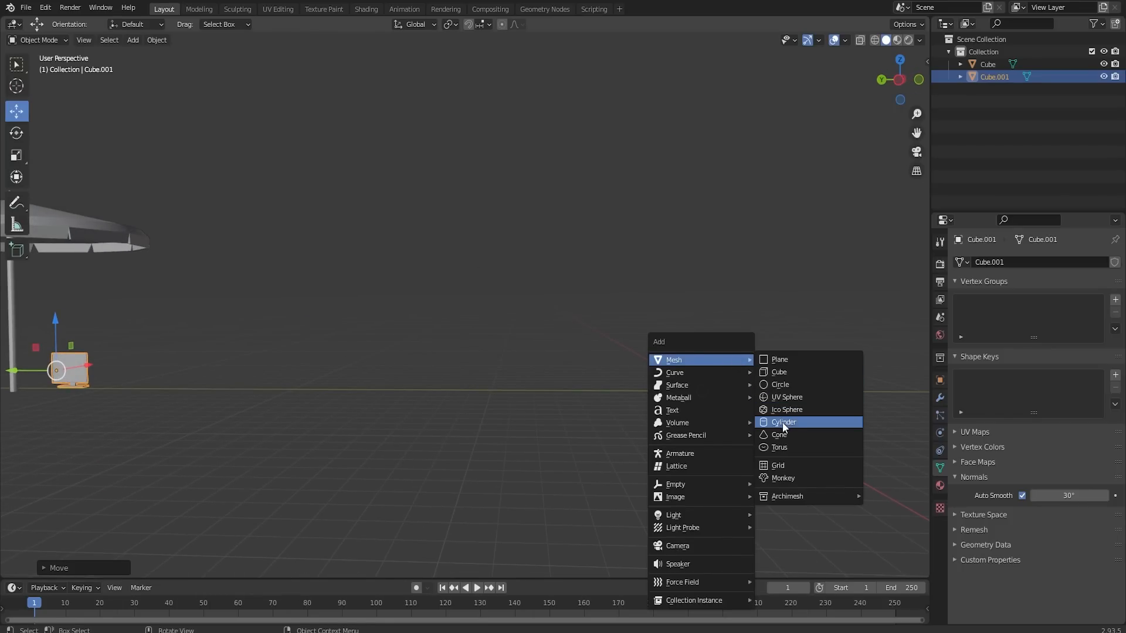
pyautogui.click(789, 401)
pyautogui.scroll(3, 736, 399)
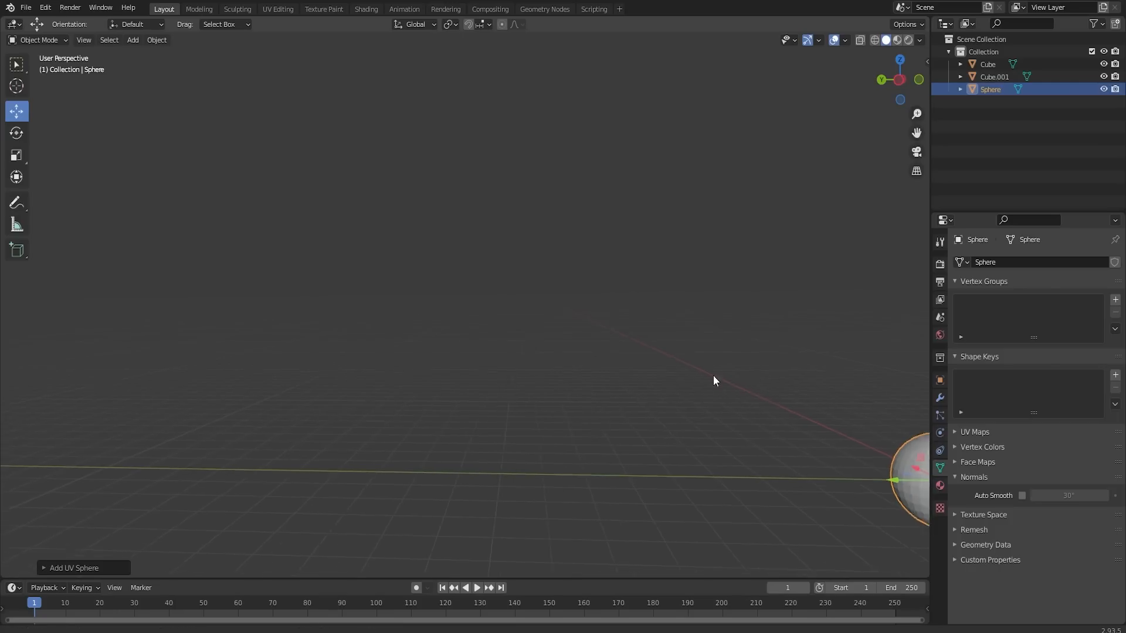
pyautogui.keyDown('shift'); pyautogui.moveTo(713, 376); pyautogui.dragTo(555, 385, button='middle'); pyautogui.keyUp('shift')
pyautogui.moveTo(502, 46); pyautogui.dragTo(654, 407, button='middle')
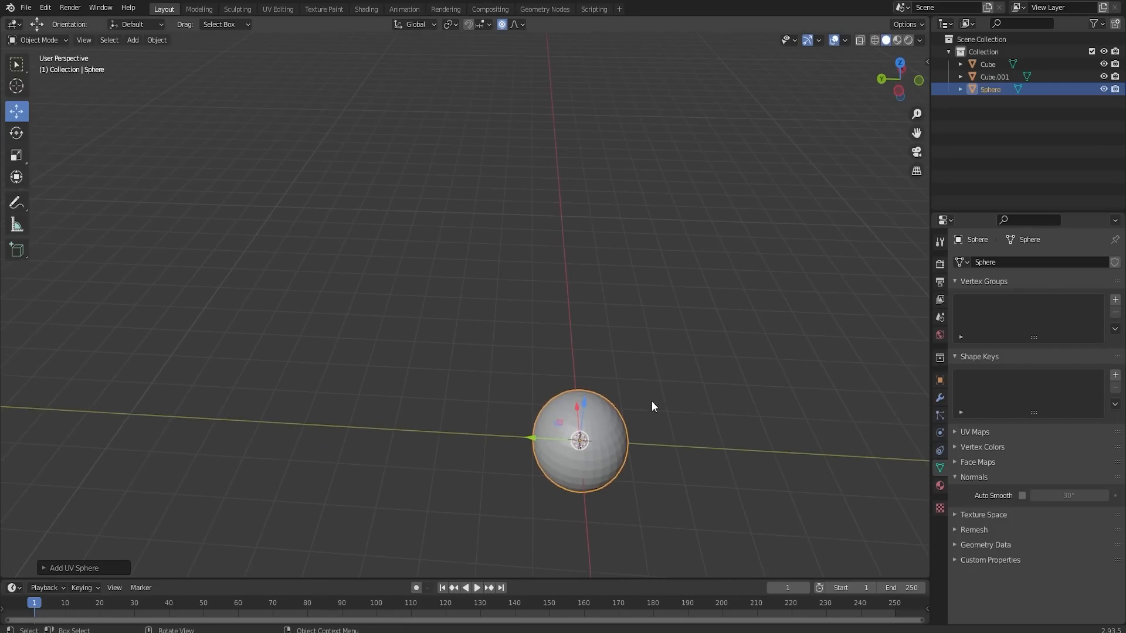
# - Pull the sphere's bottom vertex down along Z with smooth proportional editing at size 1.61 to form a balloon shape
pyautogui.press('Tab')
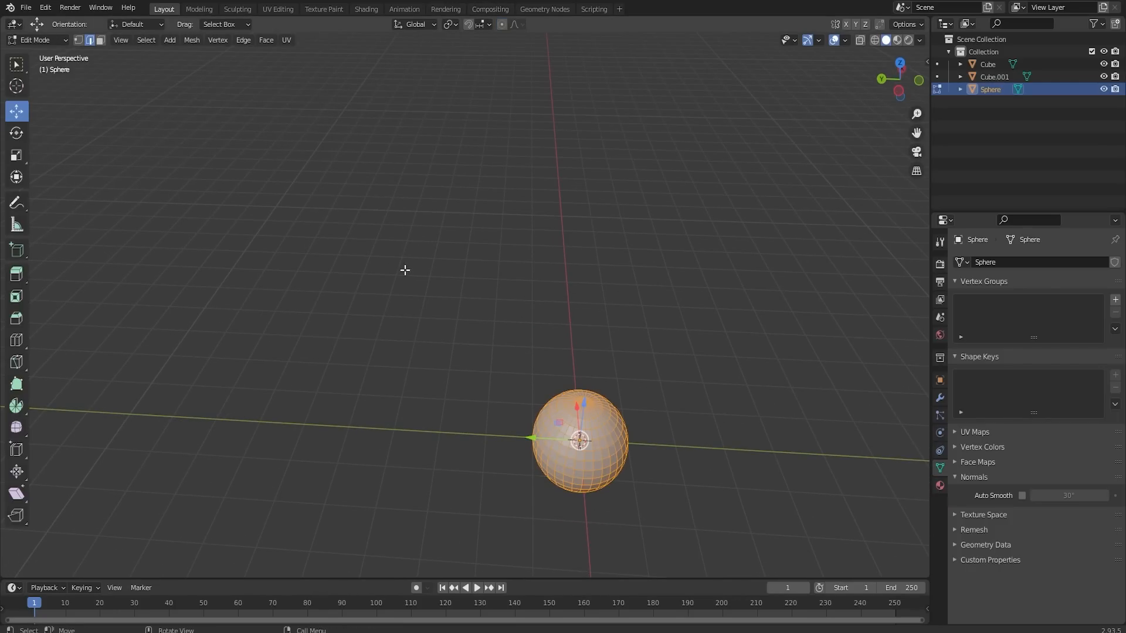
pyautogui.click(79, 41)
pyautogui.click(585, 402)
pyautogui.moveTo(618, 449); pyautogui.dragTo(628, 258, button='middle')
pyautogui.keyDown('alt'); pyautogui.moveTo(673, 172); pyautogui.dragTo(672, 312, button='middle'); pyautogui.keyUp('alt')
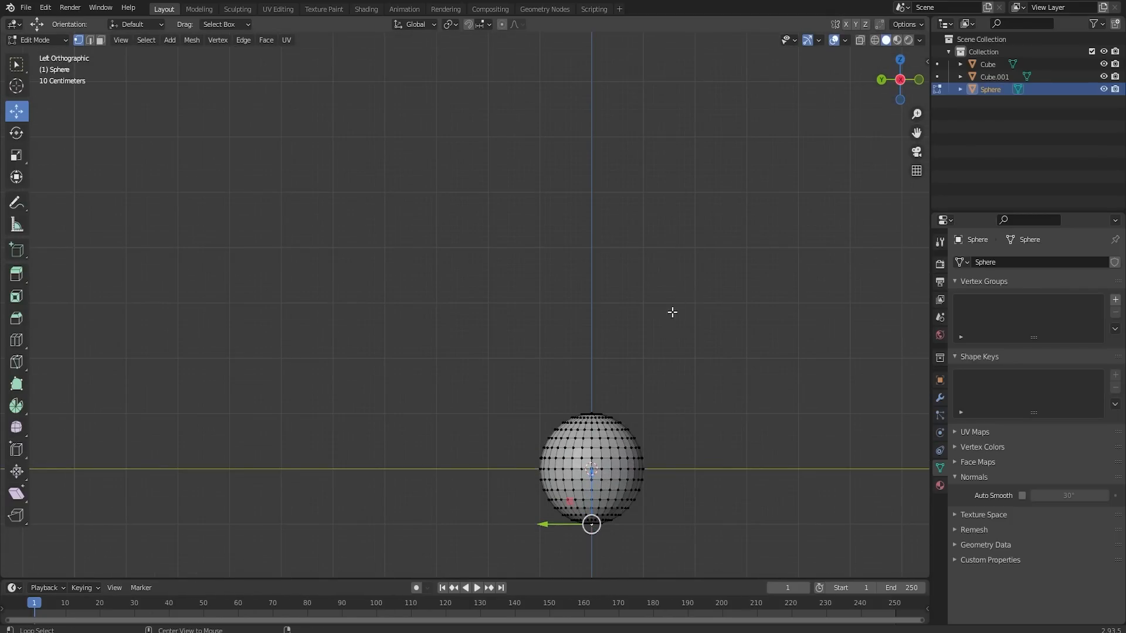
pyautogui.keyDown('shift'); pyautogui.moveTo(628, 448); pyautogui.dragTo(574, 229, button='middle'); pyautogui.keyUp('shift')
pyautogui.press('g')
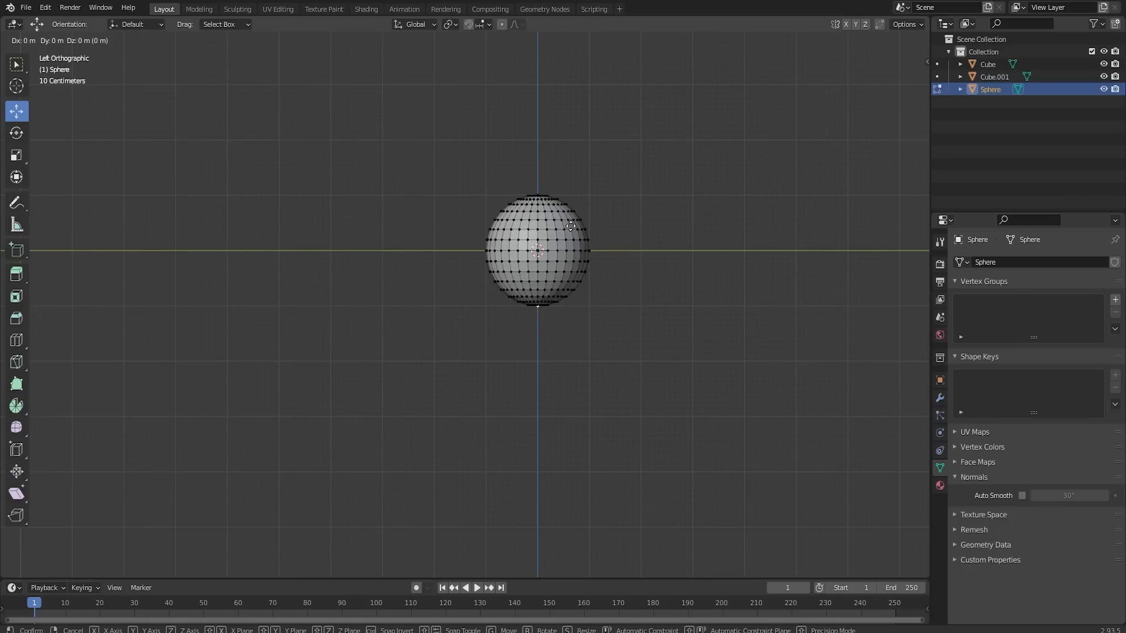
pyautogui.press('Escape')
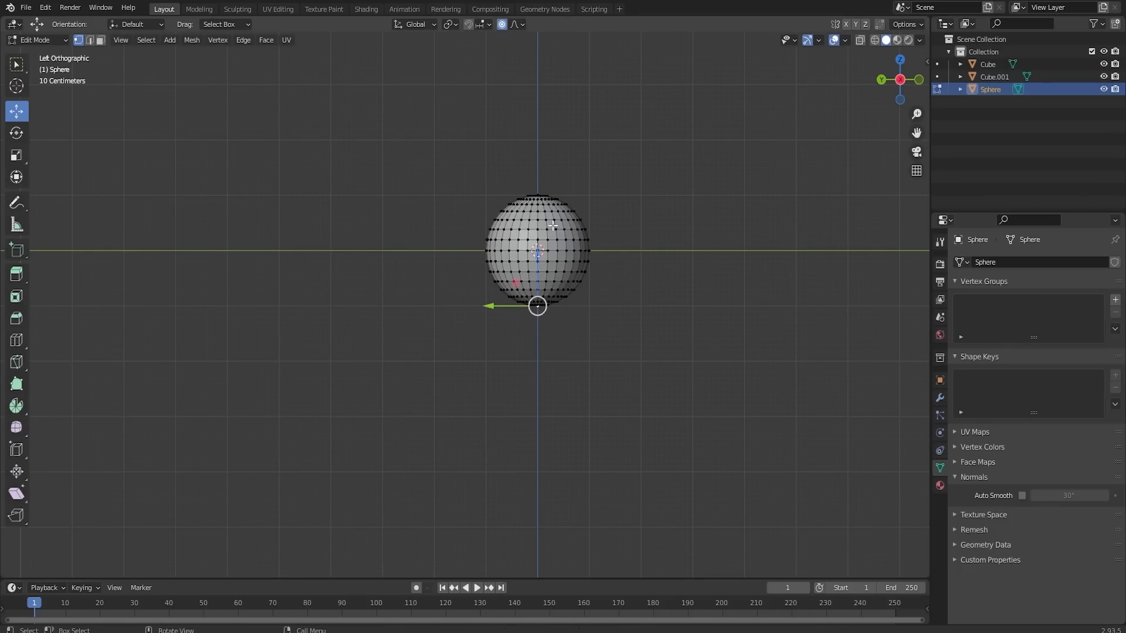
pyautogui.press('g')
pyautogui.scroll(-5, 552, 228)
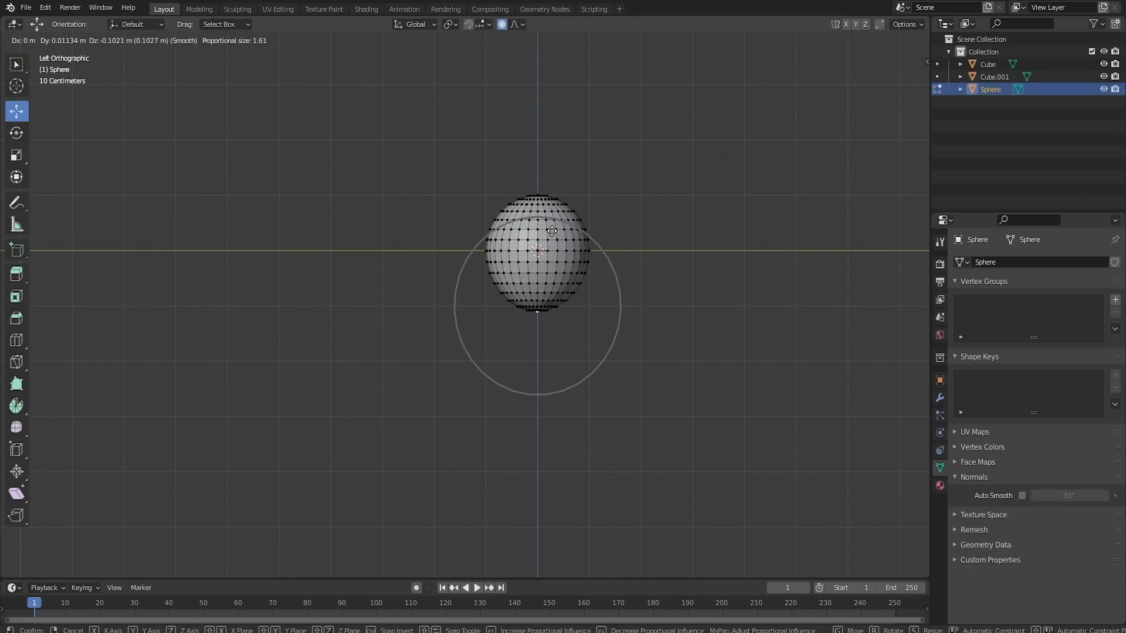
pyautogui.press('Escape')
pyautogui.press('g')
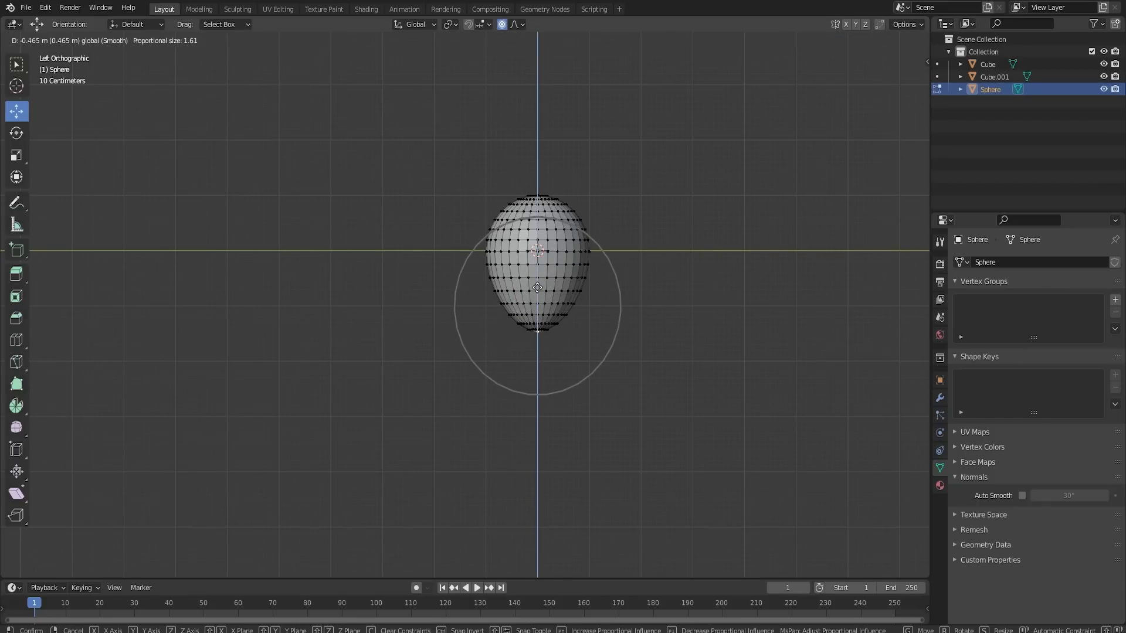
pyautogui.click(597, 296)
pyautogui.press('Tab')
# - Duplicate the cap faces at the balloon's bottom tip in place and scale the duplicate down with proportional editing off
pyautogui.moveTo(598, 293); pyautogui.dragTo(533, 284, button='middle')
pyautogui.scroll(3, 623, 341)
pyautogui.press('Tab')
pyautogui.scroll(2, 636, 327)
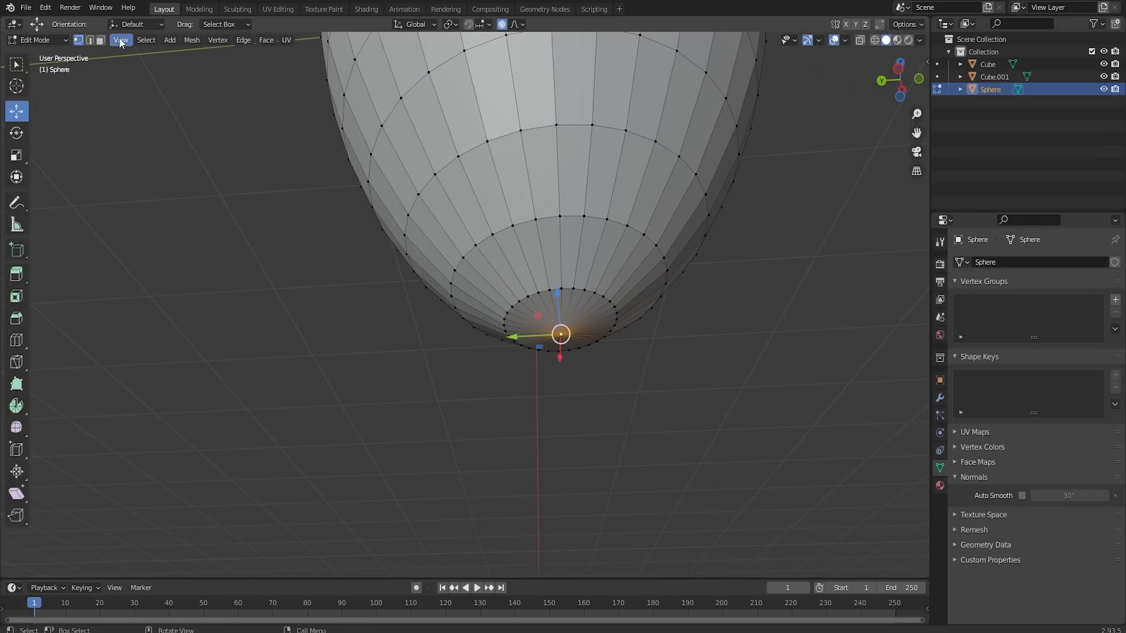
pyautogui.click(560, 327)
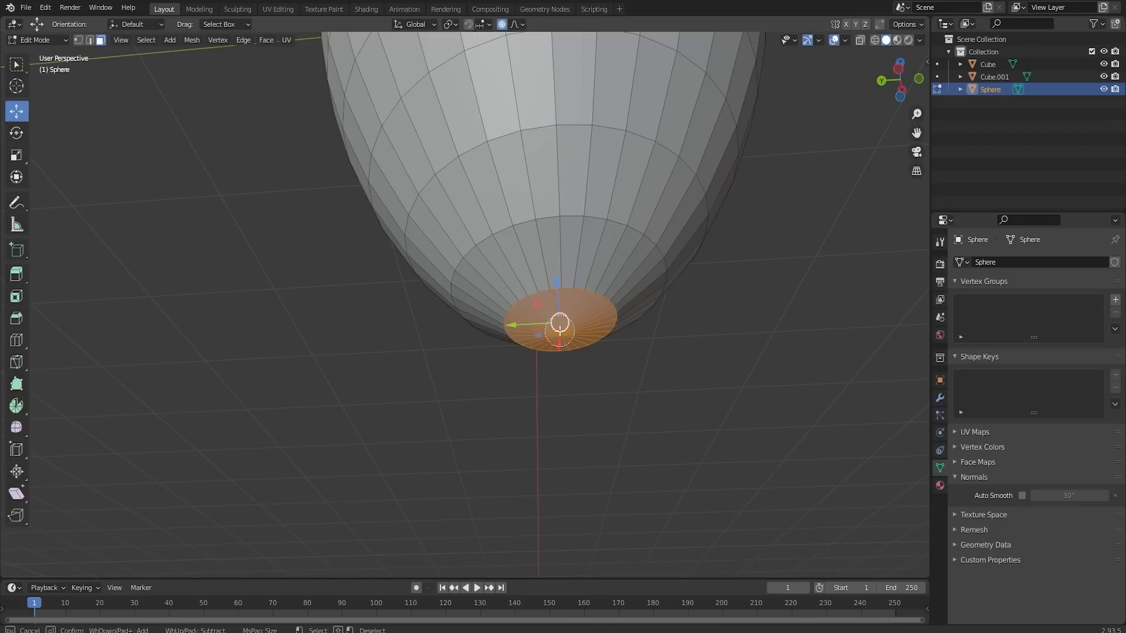
pyautogui.hotkey('shift', 'd')
pyautogui.rightClick(633, 347)
pyautogui.press('s')
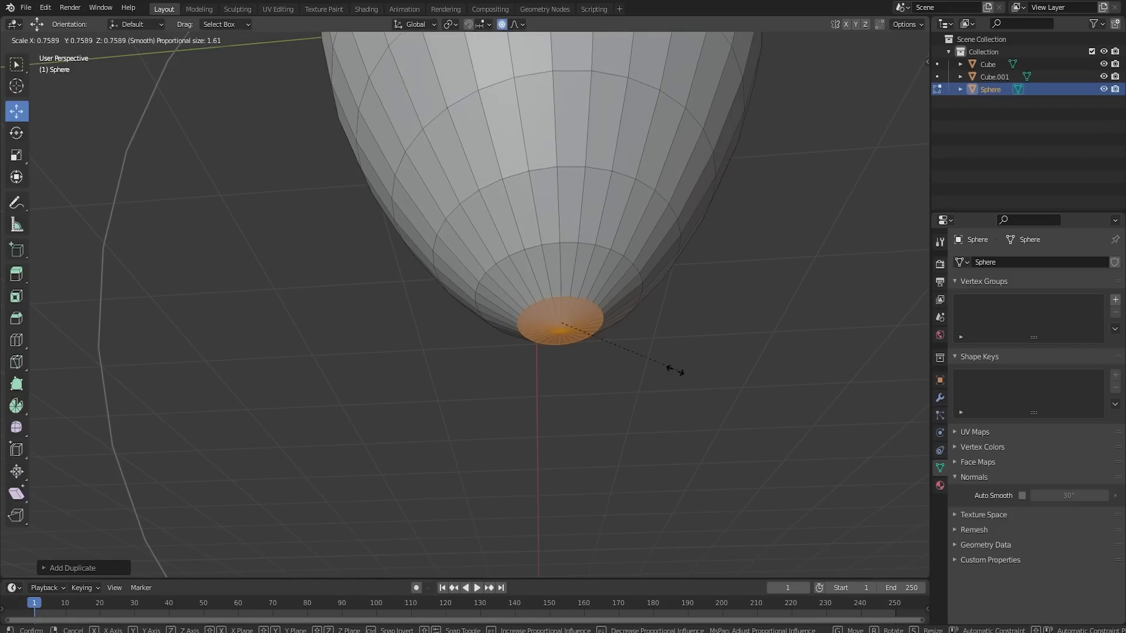
pyautogui.rightClick(675, 370)
pyautogui.click(502, 26)
pyautogui.press('s')
pyautogui.click(706, 334)
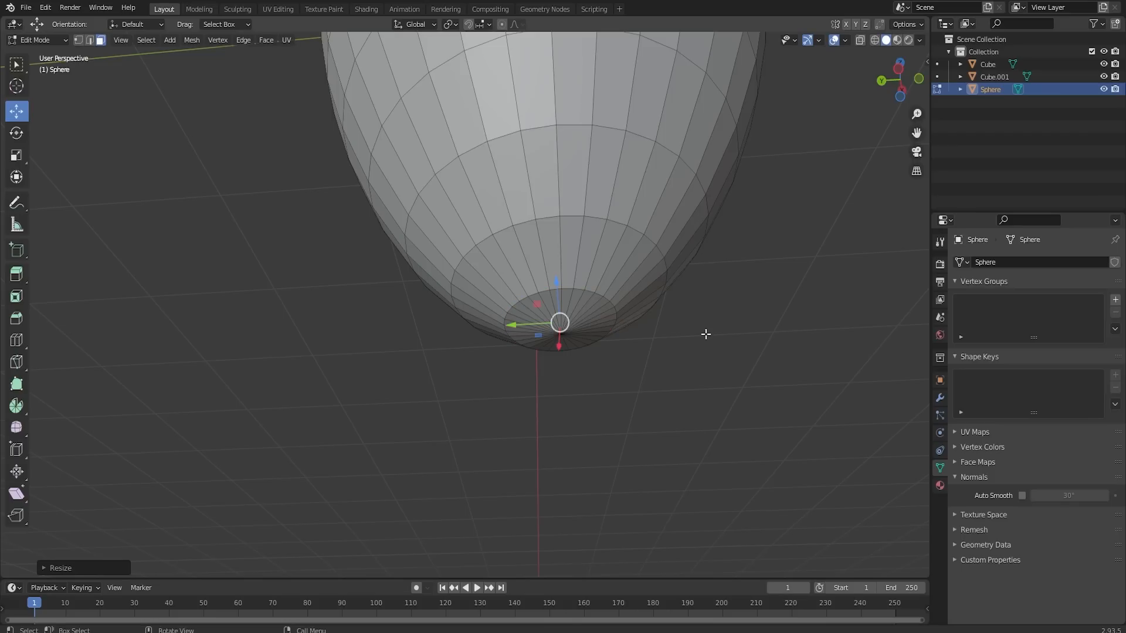
# - Extrude the duplicated cap down about 0.1 m and scale its end face up into a flared neck
pyautogui.press('e')
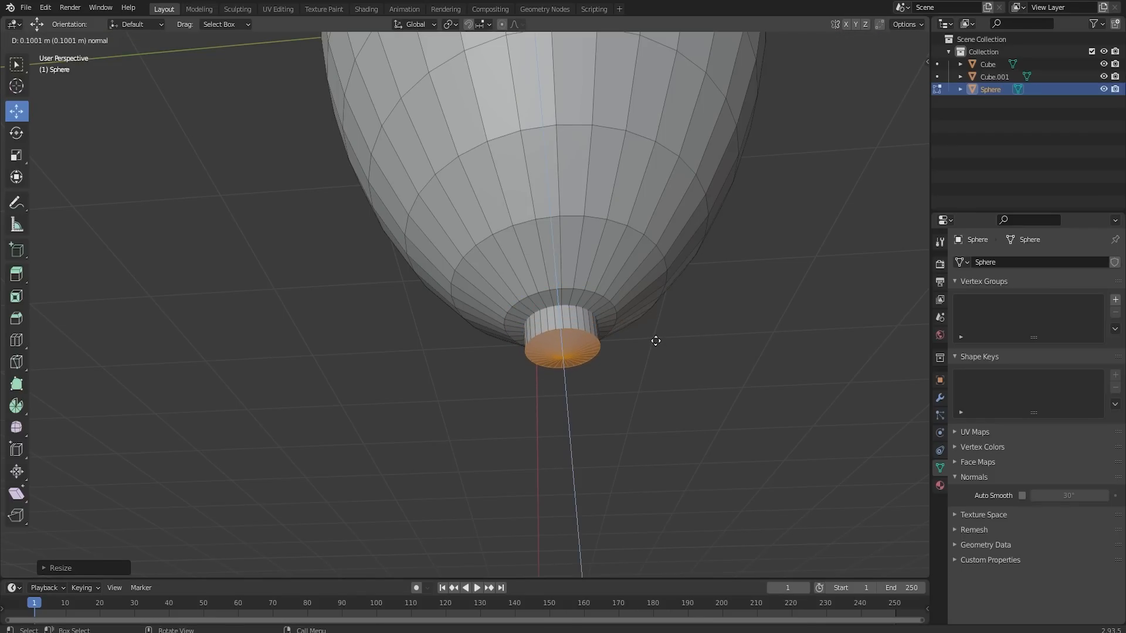
pyautogui.click(656, 341)
pyautogui.press('s')
pyautogui.click(738, 374)
# - Inset the neck's end face about 0.08 m and extrude it inward with a slightly narrower inner end
pyautogui.press('i')
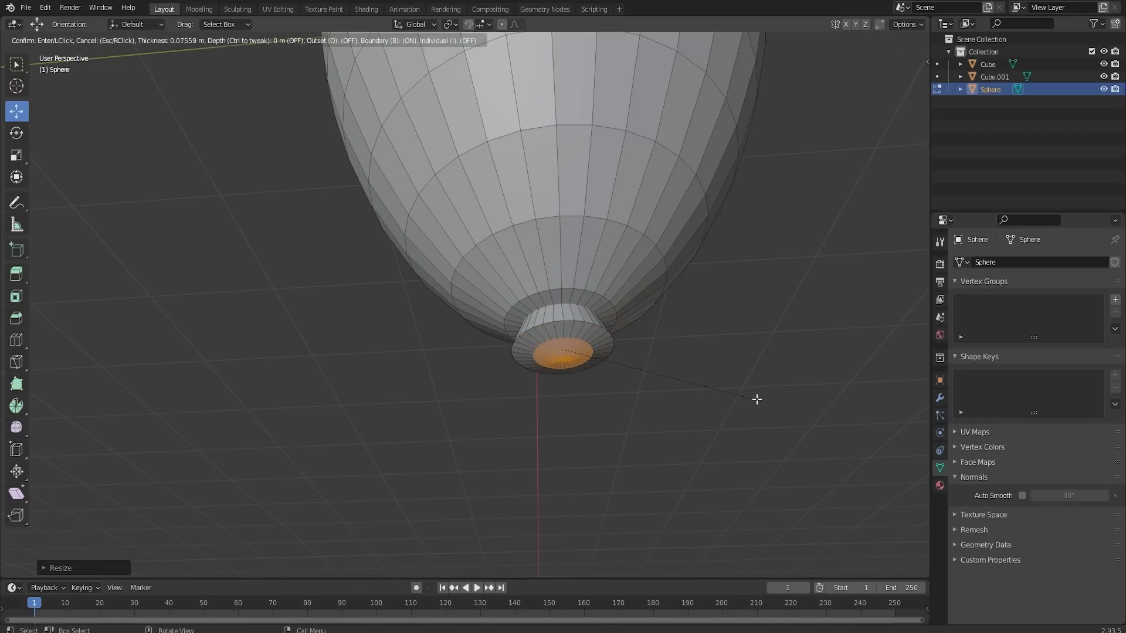
pyautogui.click(751, 397)
pyautogui.press('e')
pyautogui.click(740, 383)
pyautogui.press('s')
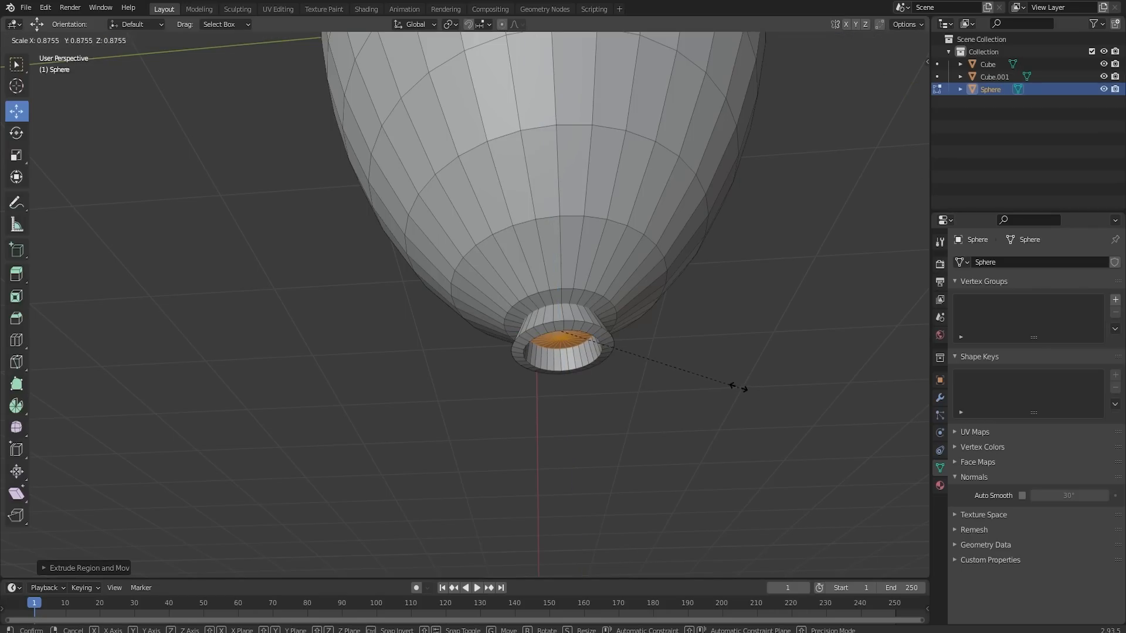
pyautogui.click(712, 386)
# - Select the whole linked neck piece, scale it down to a small nozzle and stretch it along Z
pyautogui.hotkey('ctrl', 'l')
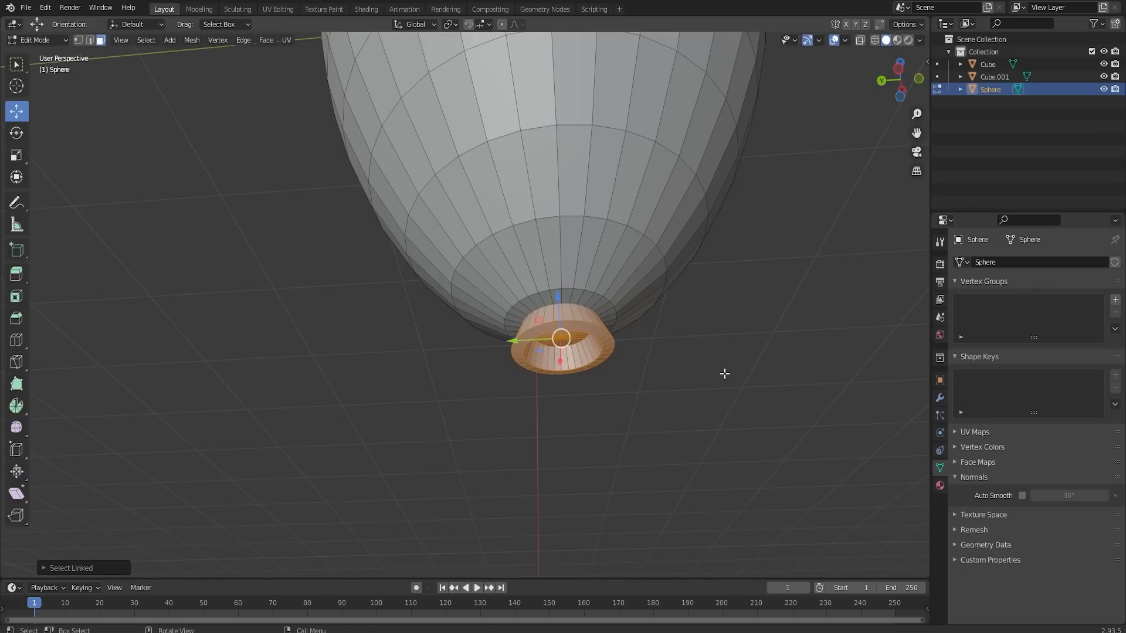
pyautogui.press('s')
pyautogui.click(610, 355)
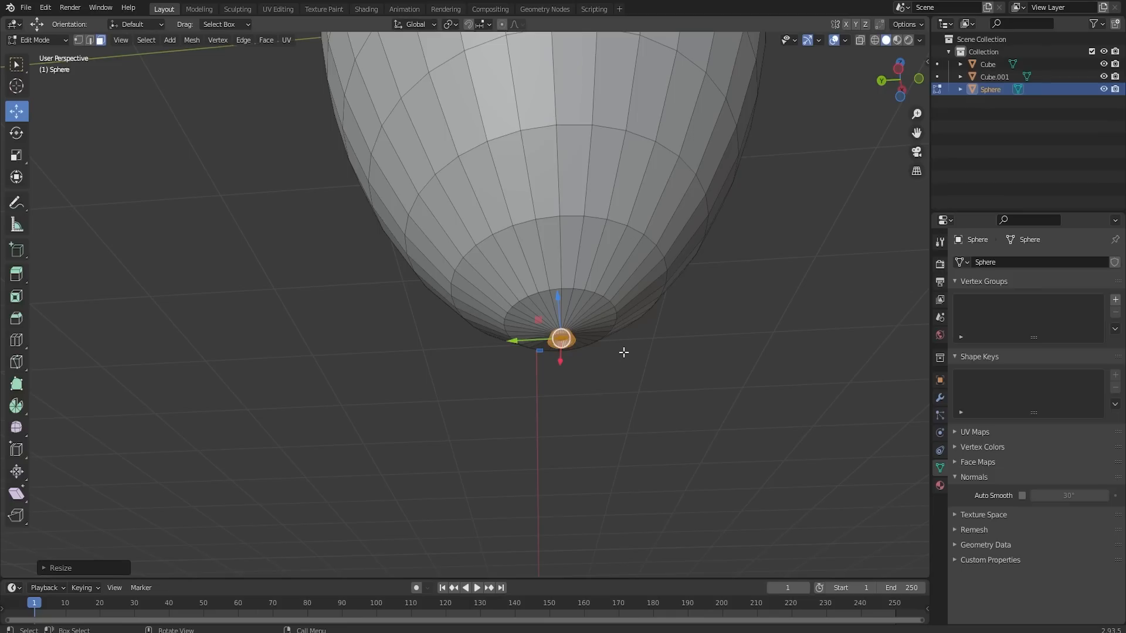
pyautogui.moveTo(655, 344); pyautogui.dragTo(653, 368, button='middle')
pyautogui.press('s')
pyautogui.press('z')
pyautogui.click(11, 371)
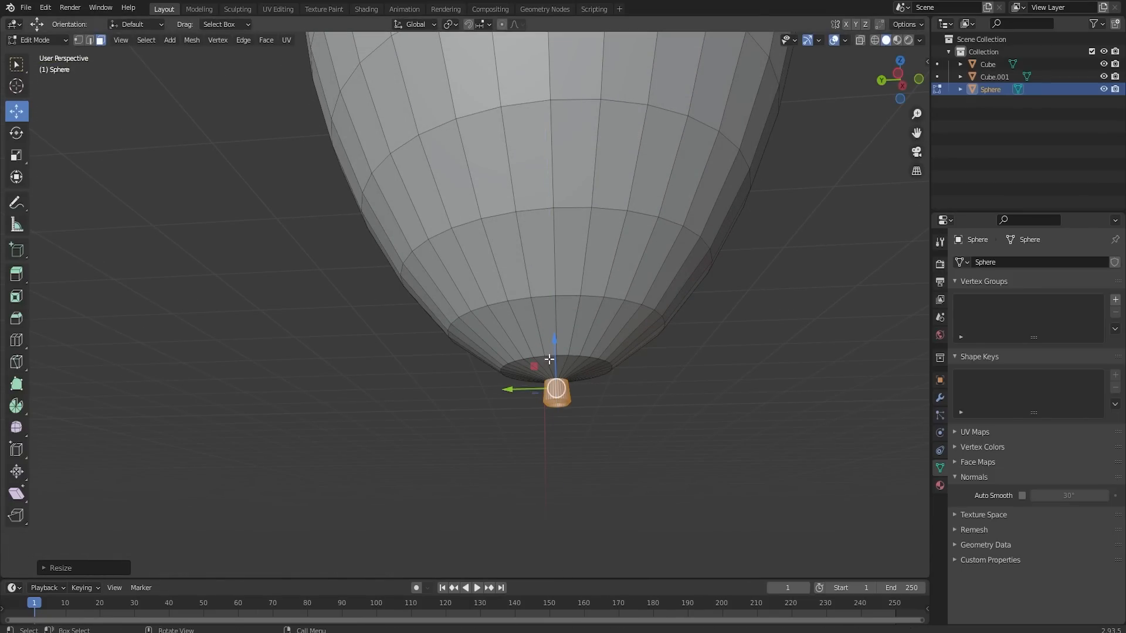
# - Move the neck along Z against the balloon's underside and scale it up slightly
pyautogui.moveTo(549, 359); pyautogui.dragTo(557, 362)
pyautogui.scroll(4, 604, 393)
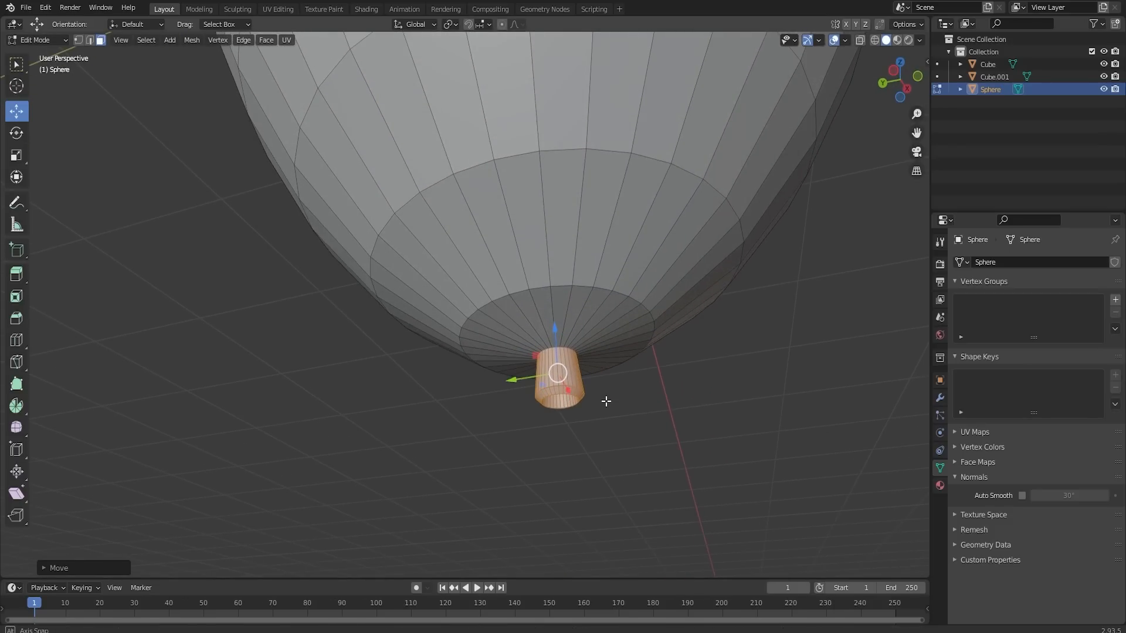
pyautogui.press('s')
pyautogui.click(695, 447)
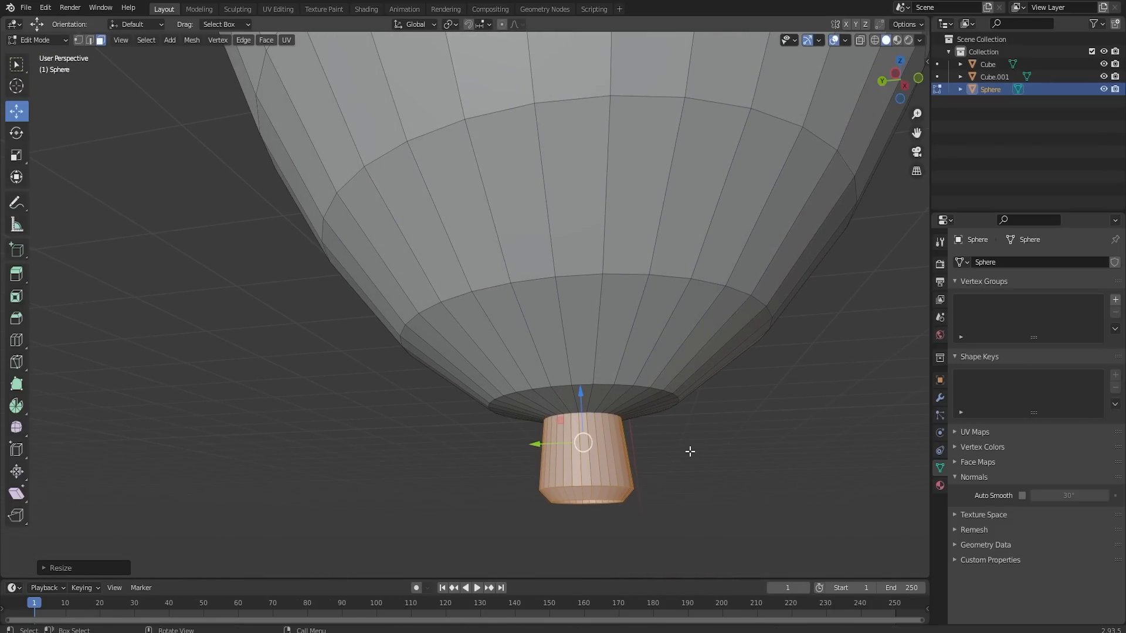
# - Shade the balloon smooth in Object Mode and enable Auto Smooth at 30°
pyautogui.press('Tab')
pyautogui.click(1021, 496)
pyautogui.scroll(-5, 611, 474)
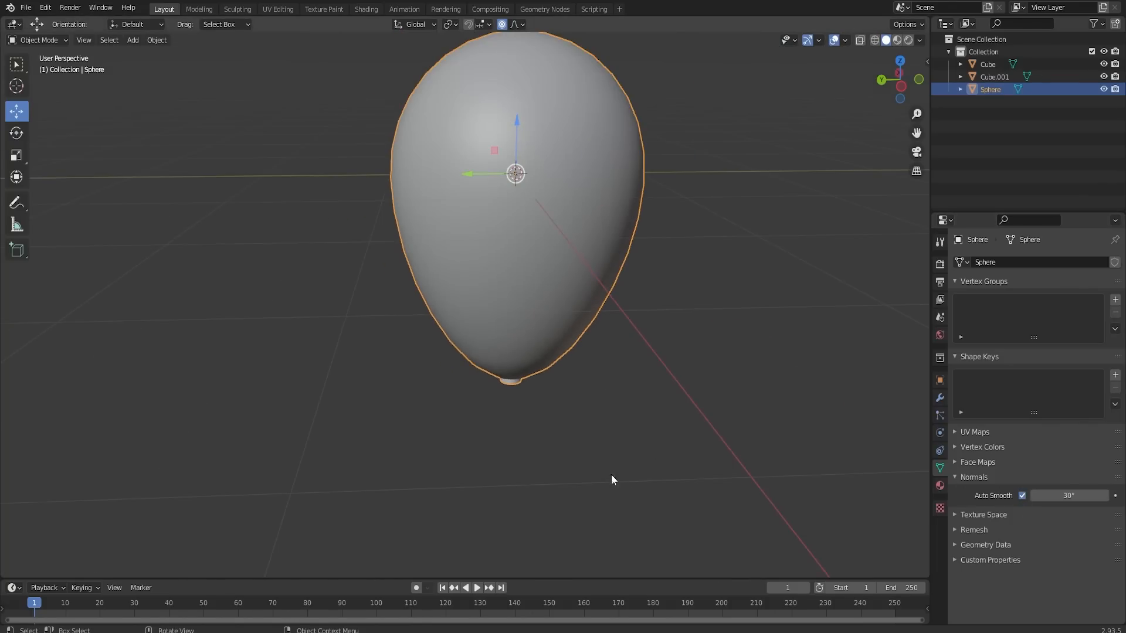
pyautogui.press('Tab')
pyautogui.press('Tab')
pyautogui.scroll(-4, 629, 333)
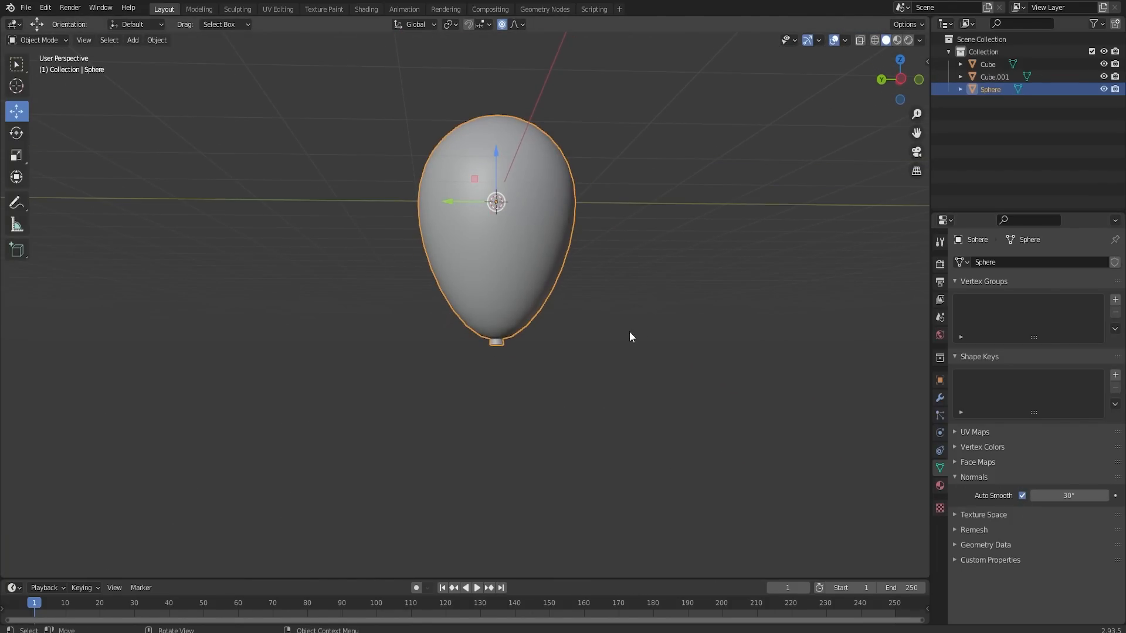
# - Move the balloon along Y away from the origin and turn off proportional editing in Object Mode
pyautogui.moveTo(559, 307); pyautogui.dragTo(559, 326, button='middle')
pyautogui.scroll(-4, 529, 317)
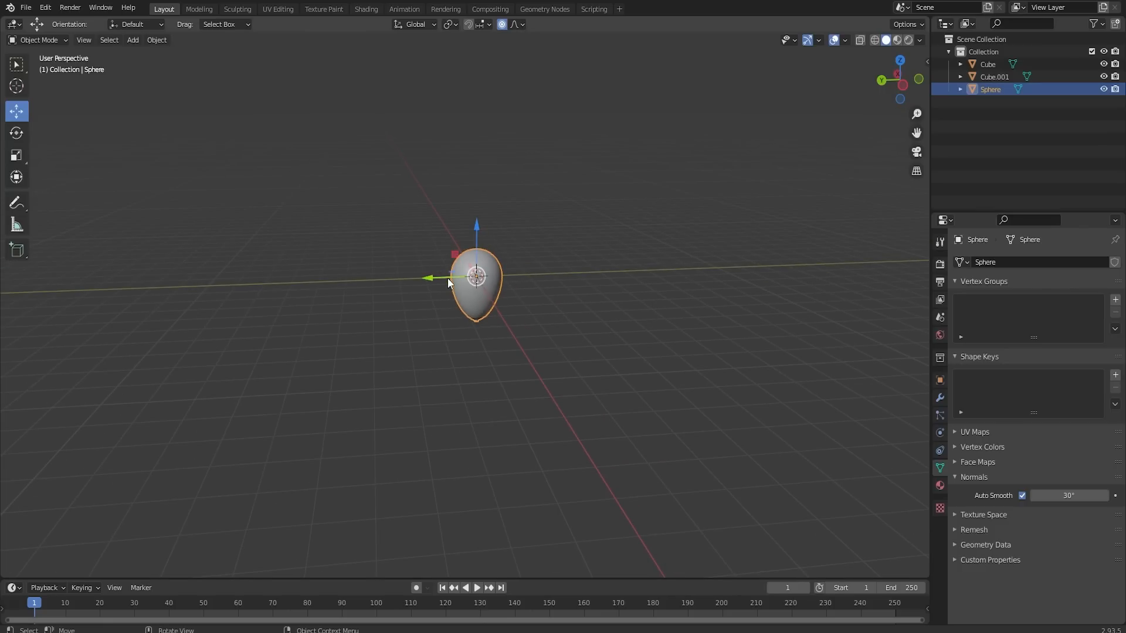
pyautogui.moveTo(443, 276); pyautogui.dragTo(240, 271)
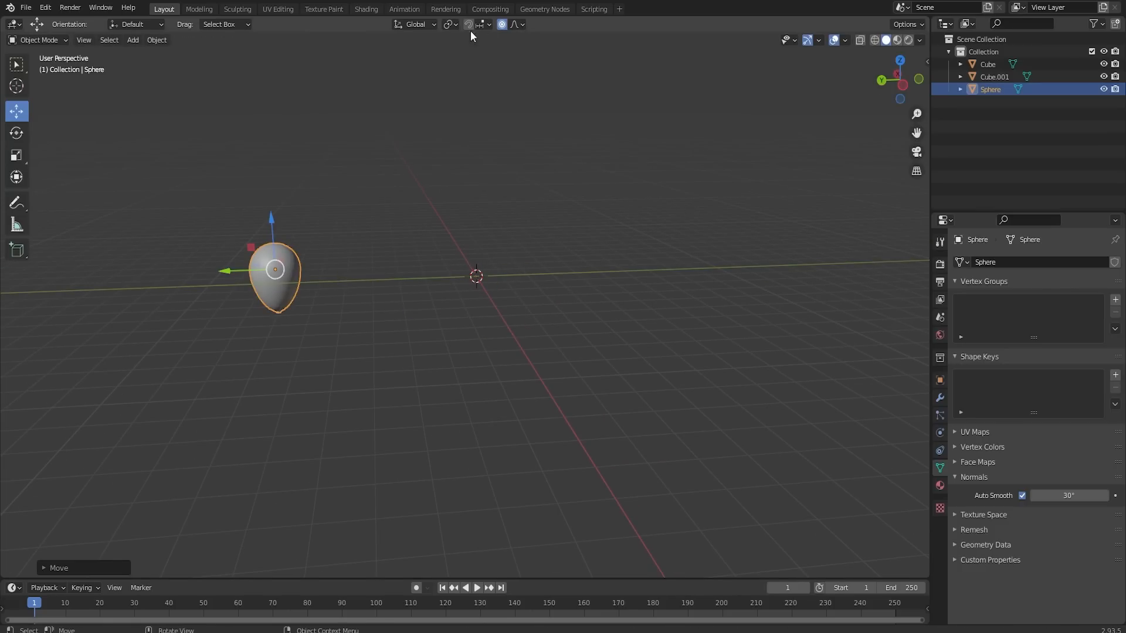
pyautogui.click(502, 25)
pyautogui.scroll(-5, 429, 202)
# - Move the balloon further along Y to the parasol's pole and raise it along Z above the monitor
pyautogui.keyDown('shift'); pyautogui.moveTo(377, 223); pyautogui.dragTo(580, 211, button='middle'); pyautogui.keyUp('shift')
pyautogui.moveTo(552, 278); pyautogui.dragTo(327, 280)
pyautogui.moveTo(369, 240); pyautogui.dragTo(367, 199)
pyautogui.moveTo(319, 244); pyautogui.dragTo(287, 243)
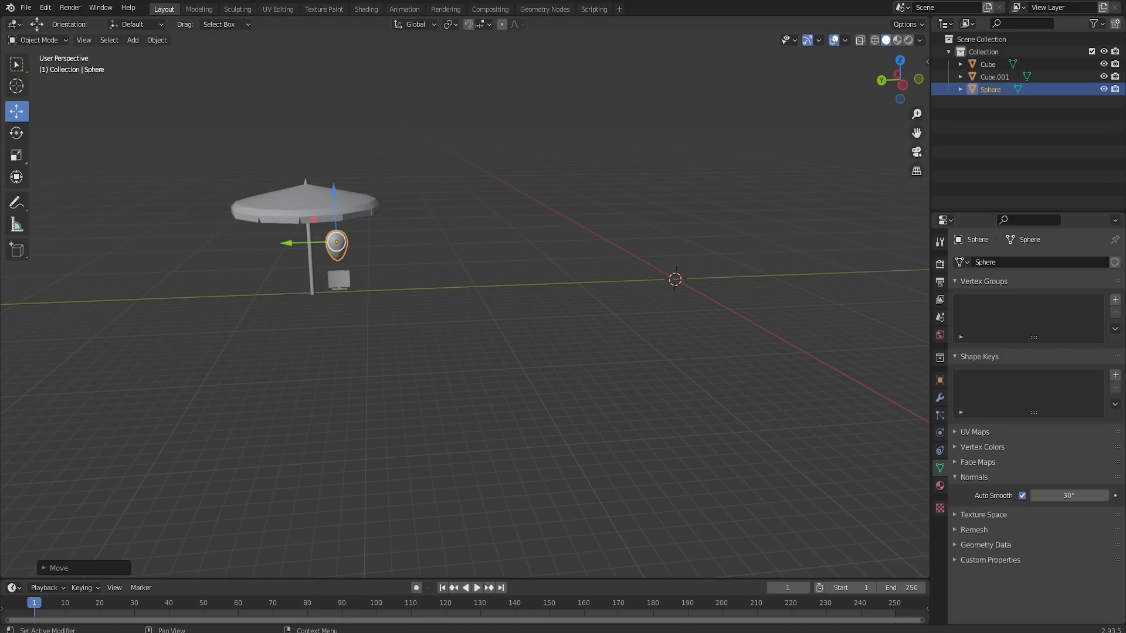
# - Add a cube mesh at the world origin and frame it in the view
pyautogui.click(587, 402)
pyautogui.hotkey('shift', 'a')
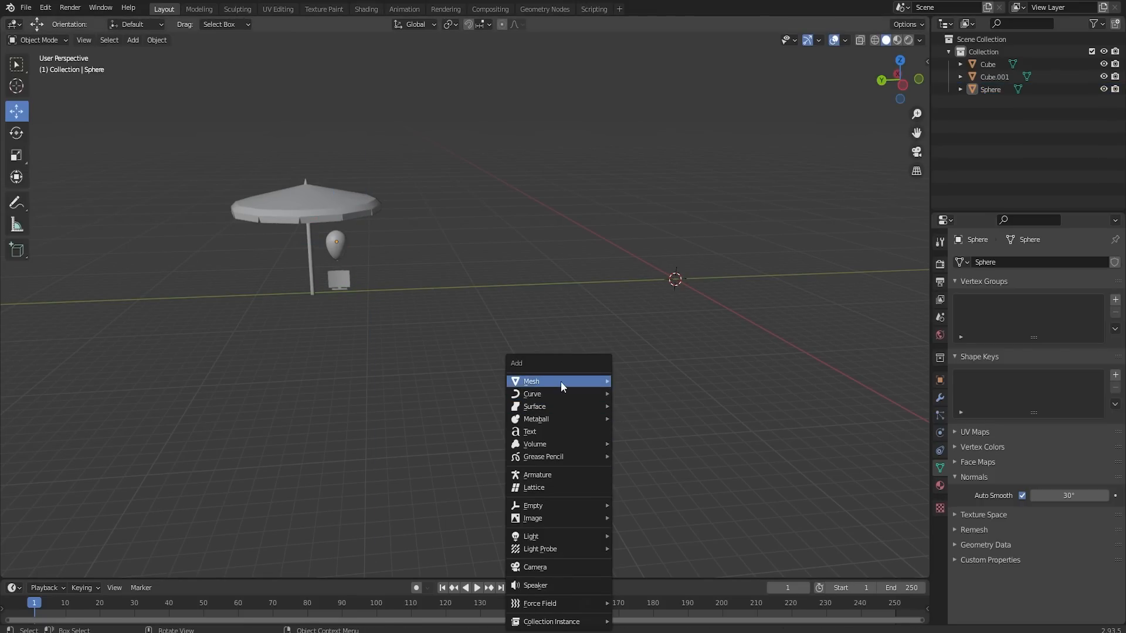
pyautogui.moveTo(561, 381)
pyautogui.click(639, 394)
pyautogui.scroll(4, 695, 296)
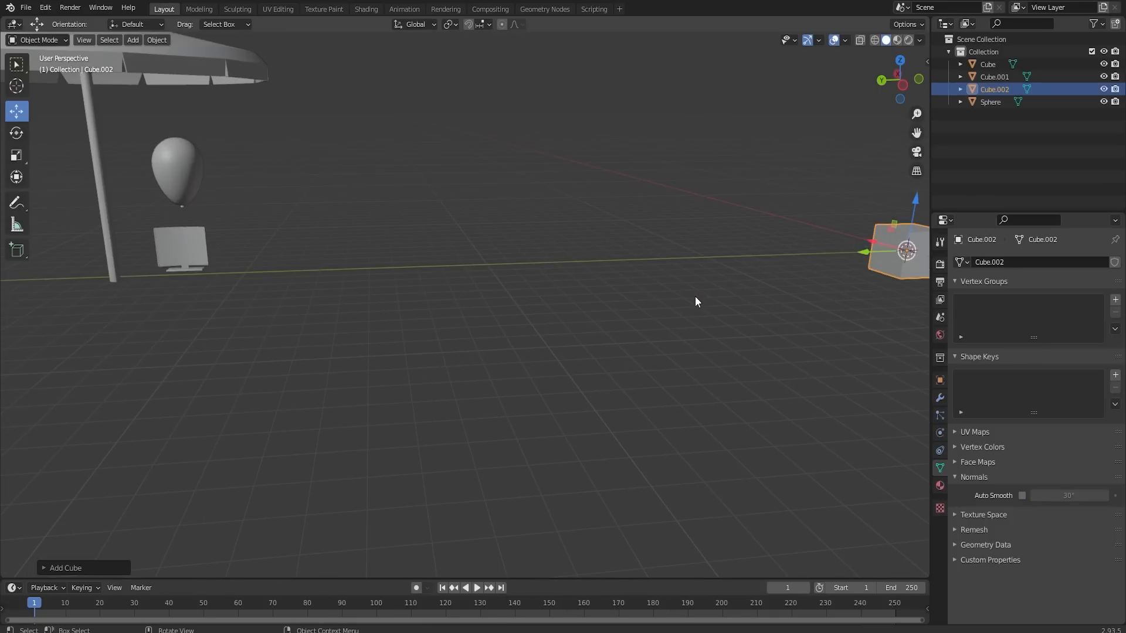
pyautogui.press('KP_Decimal')
pyautogui.scroll(3, 467, 347)
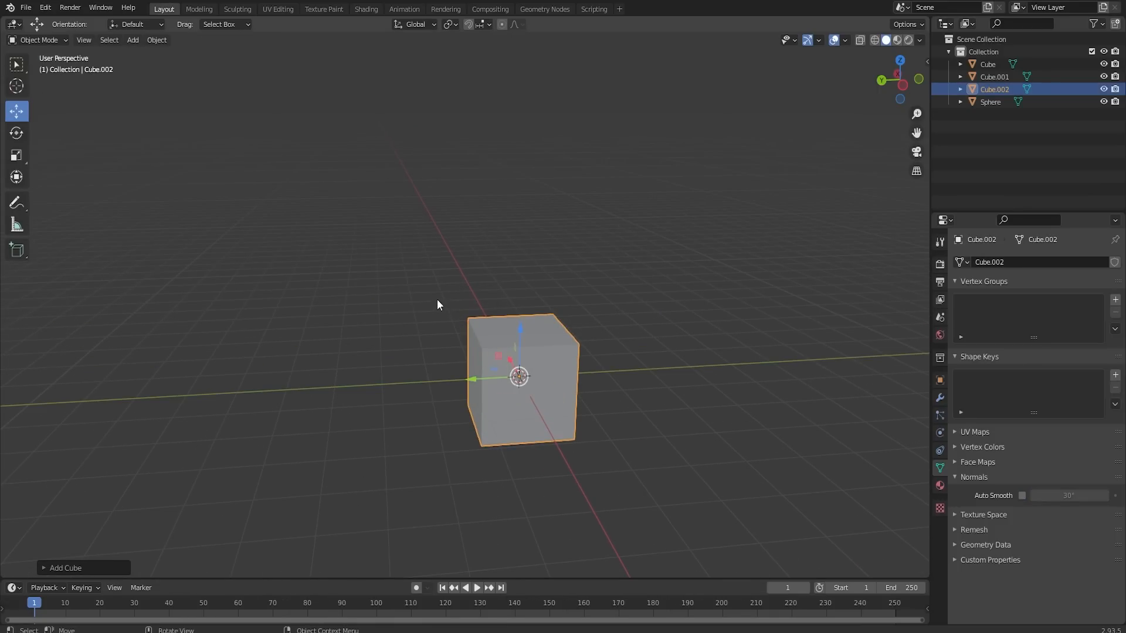
# - Pull the cube's end face outward along Y in Edit Mode to make a long box
pyautogui.moveTo(438, 305); pyautogui.dragTo(490, 334, button='middle')
pyautogui.press('Tab')
pyautogui.click(490, 366)
pyautogui.moveTo(455, 379); pyautogui.dragTo(170, 402)
# - Bevel one long top edge of the box about 1.3 m wide with 4 segments
pyautogui.moveTo(383, 376); pyautogui.dragTo(455, 369, button='middle')
pyautogui.click(455, 370)
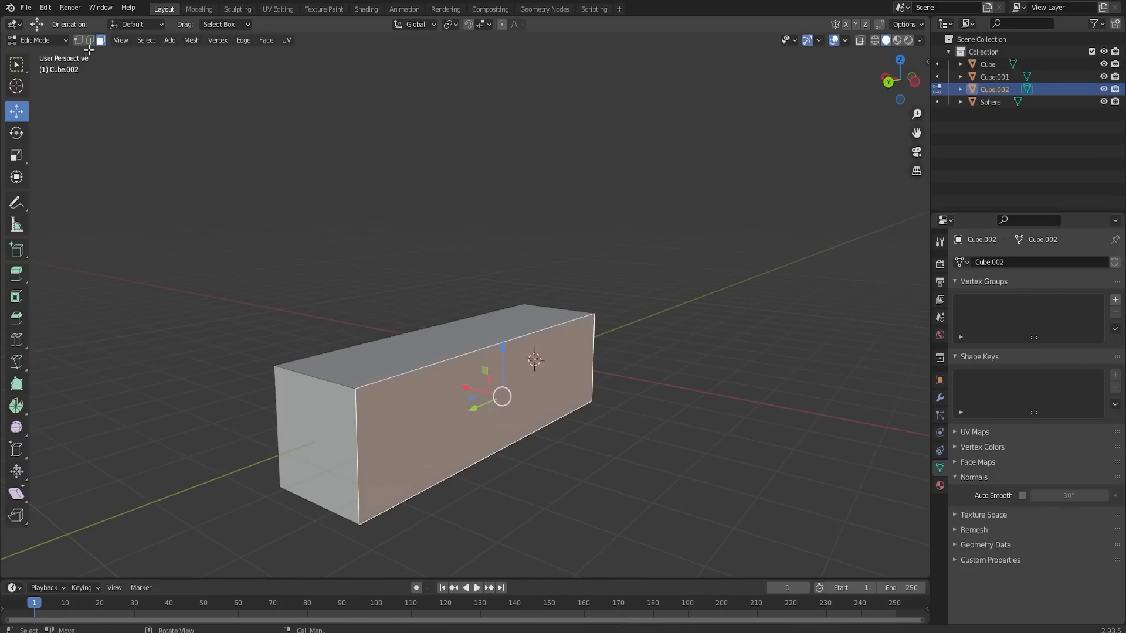
pyautogui.click(90, 40)
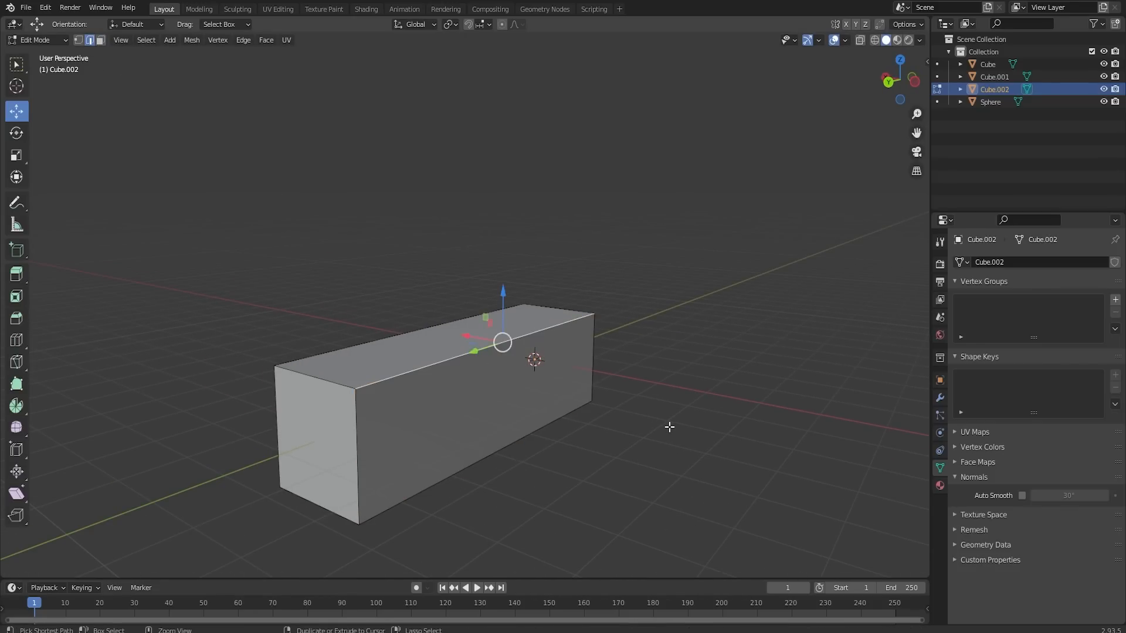
pyautogui.hotkey('ctrl', 'b')
pyautogui.scroll(3, 737, 450)
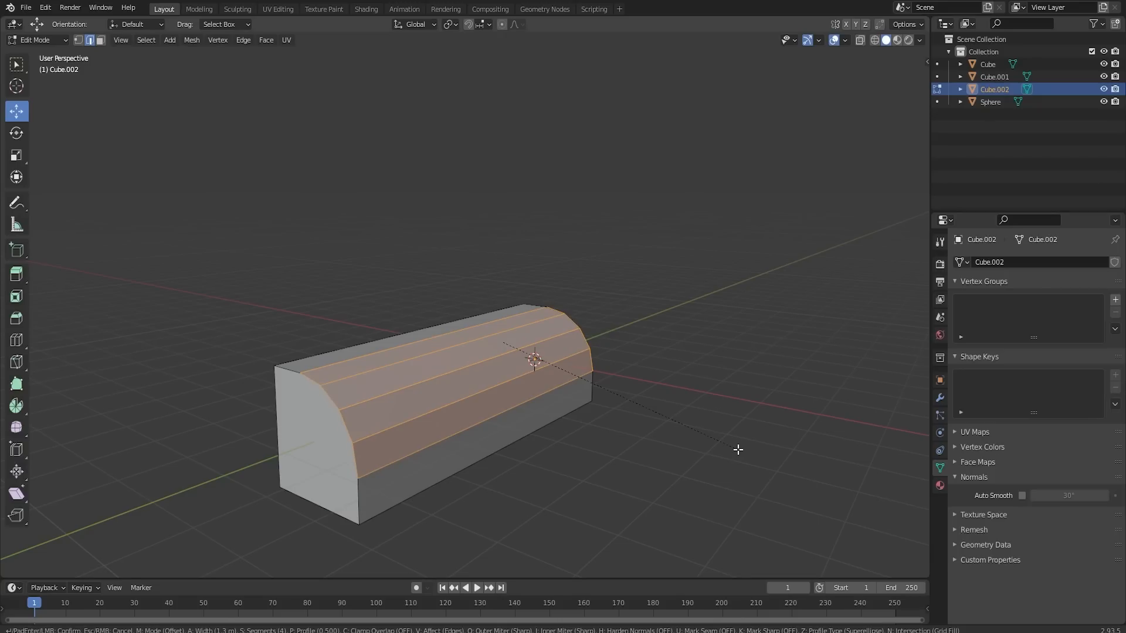
pyautogui.click(737, 451)
# - Add two evenly spaced loop cuts across the box's length and bevel them into bands about 0.13 m wide
pyautogui.moveTo(602, 366); pyautogui.dragTo(447, 356, button='middle')
pyautogui.hotkey('ctrl', 'r')
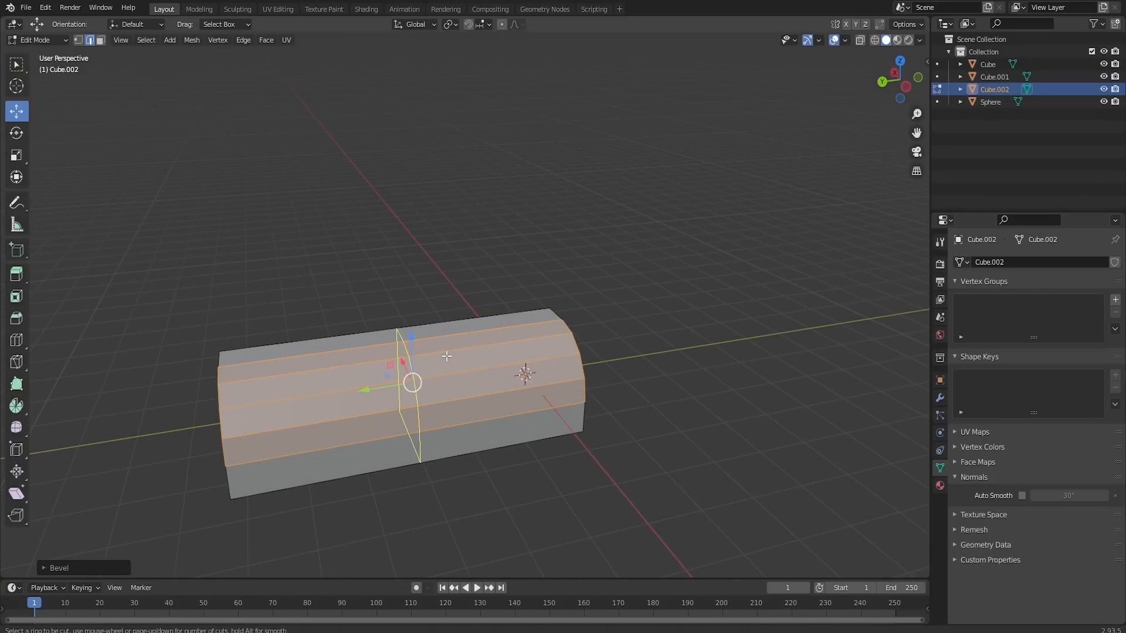
pyautogui.scroll(1, 446, 356)
pyautogui.click(446, 356)
pyautogui.rightClick(446, 356)
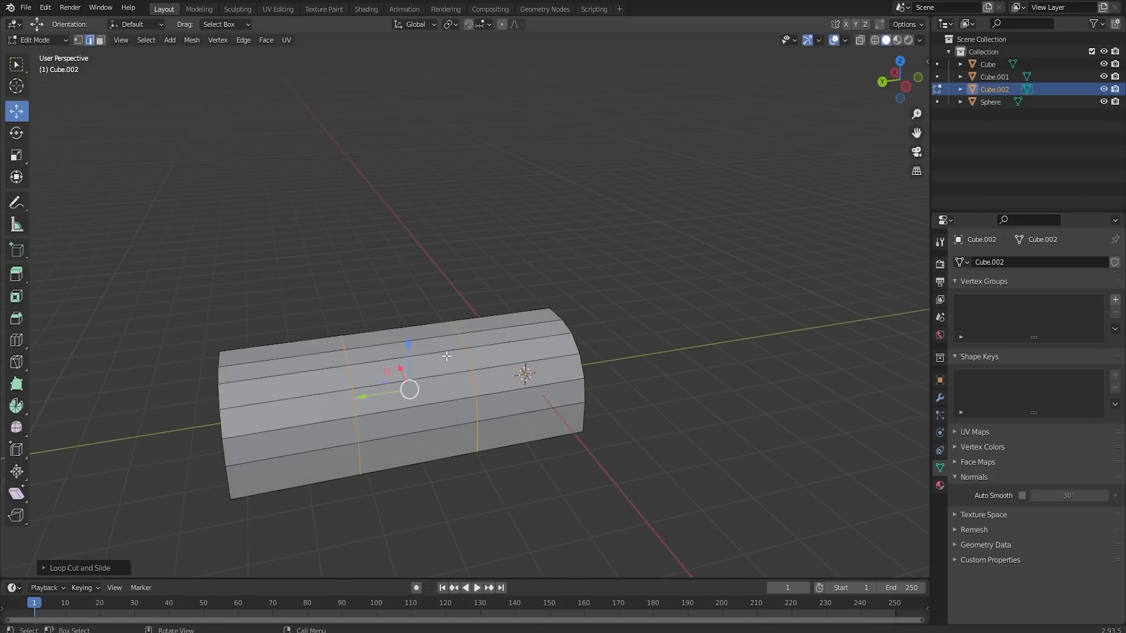
pyautogui.hotkey('ctrl', 'b')
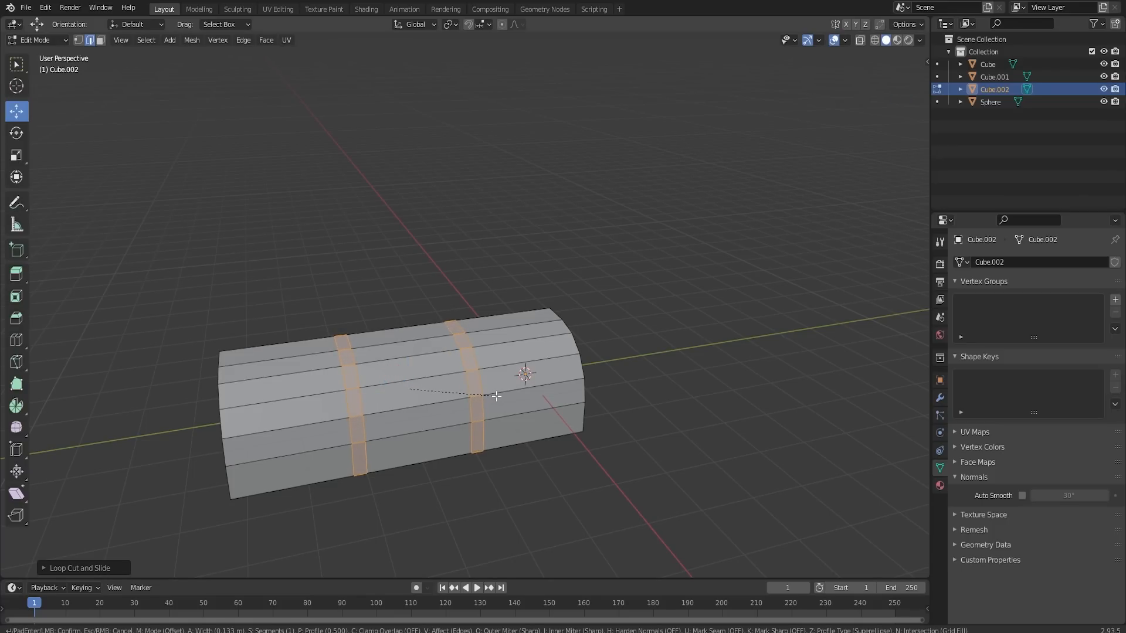
pyautogui.click(496, 397)
# - Add one centred loop cut around each end section of the rounded box, outside the two bands
pyautogui.moveTo(495, 389); pyautogui.dragTo(234, 439, button='middle')
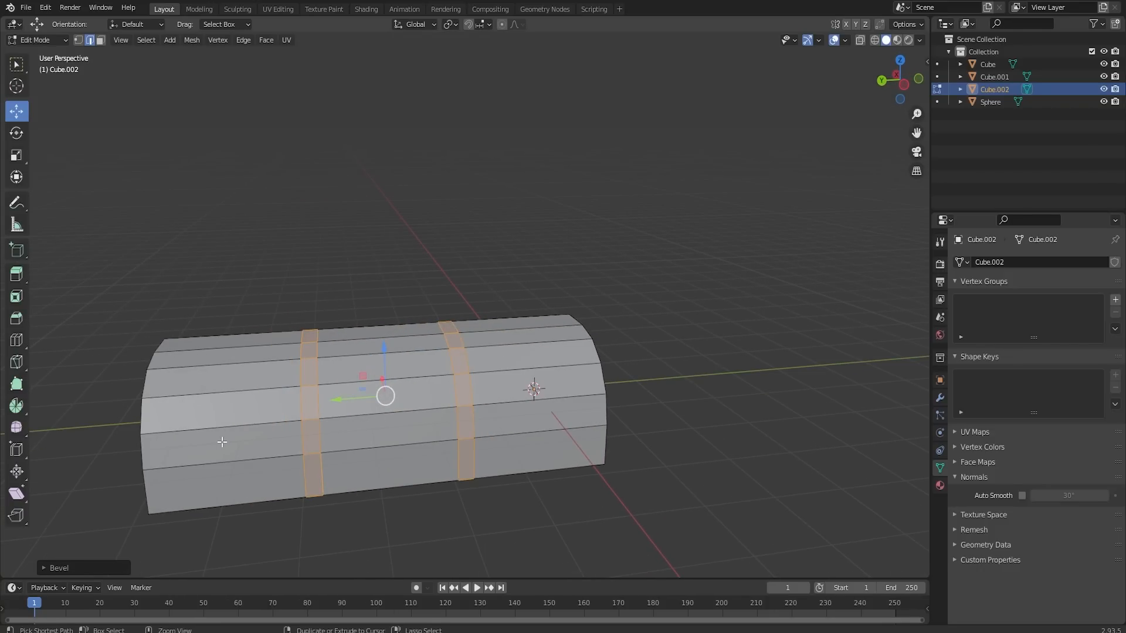
pyautogui.hotkey('ctrl', 'r')
pyautogui.click(192, 445)
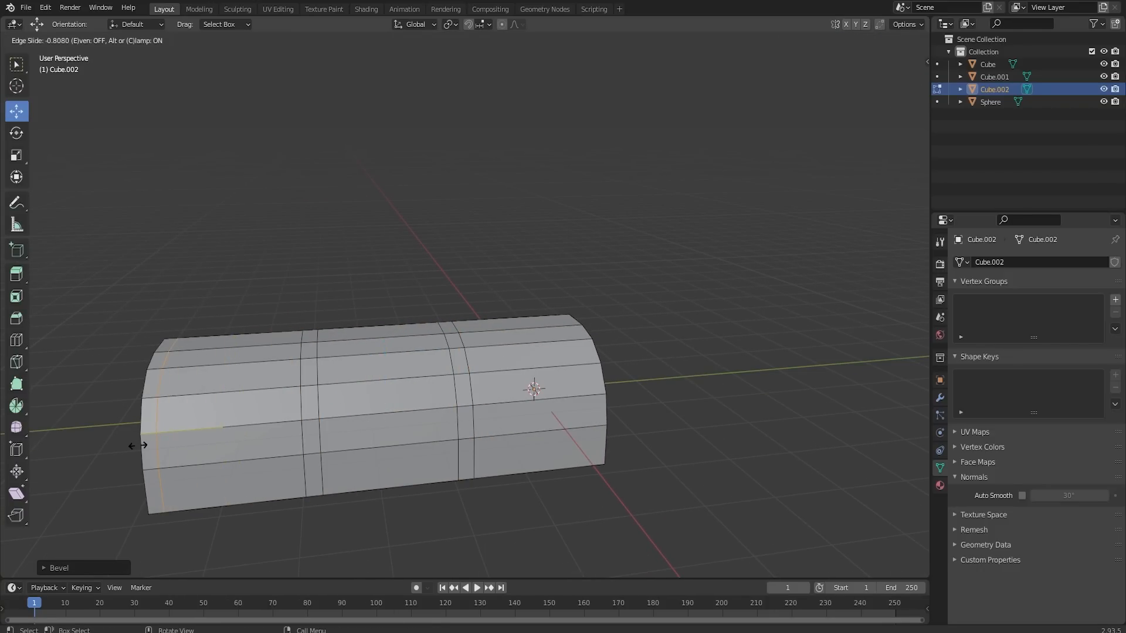
pyautogui.rightClick(137, 445)
pyautogui.hotkey('ctrl', 'r')
pyautogui.click(535, 389)
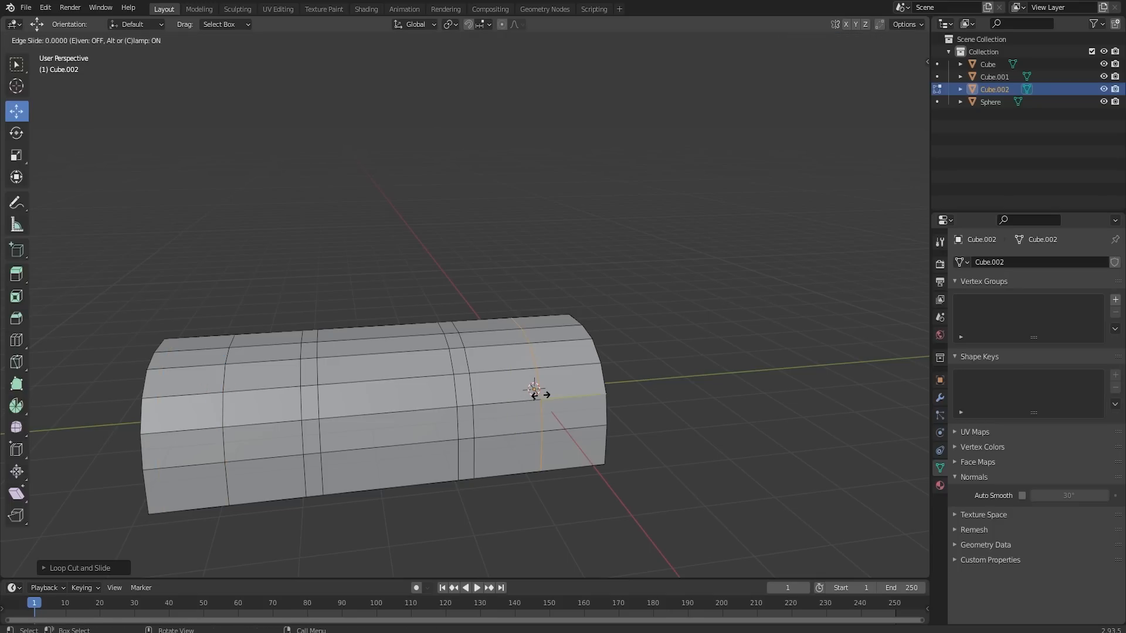
pyautogui.rightClick(409, 410)
# - Scale the two end loops along Y by about 1.34 so they sit near the box's ends
pyautogui.moveTo(215, 402); pyautogui.dragTo(467, 429, button='middle')
pyautogui.press('s')
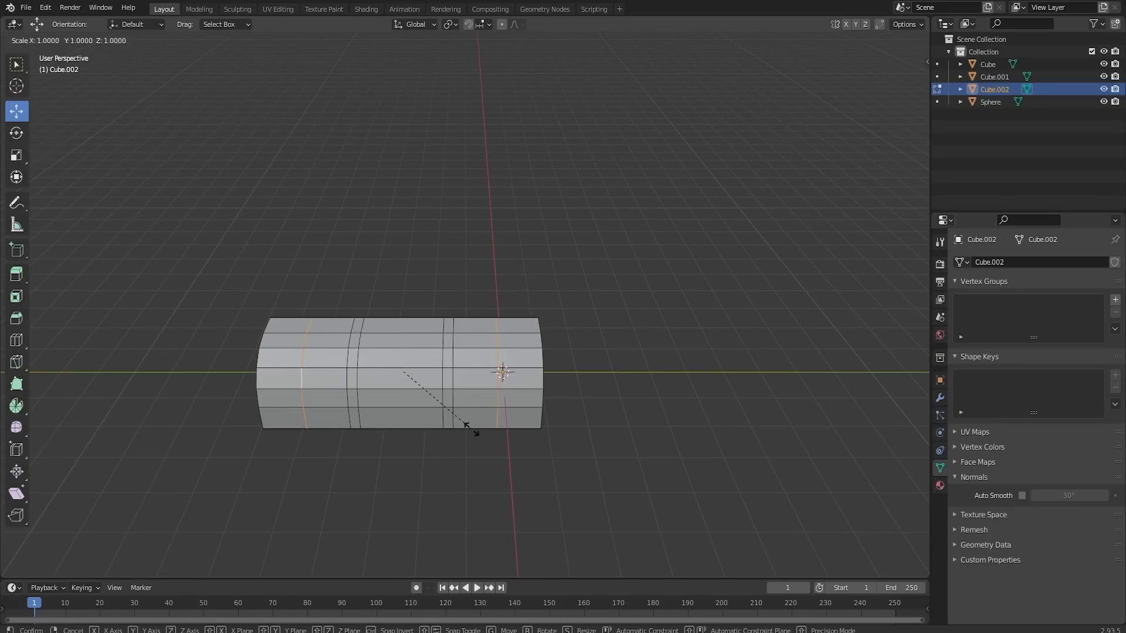
pyautogui.press('y')
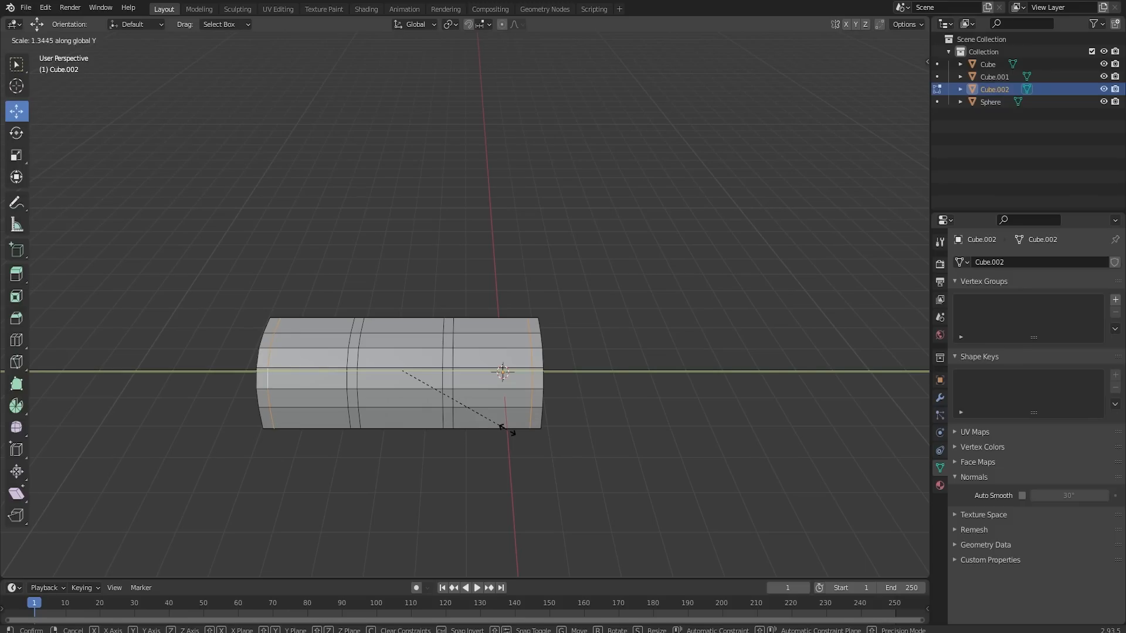
pyautogui.click(506, 429)
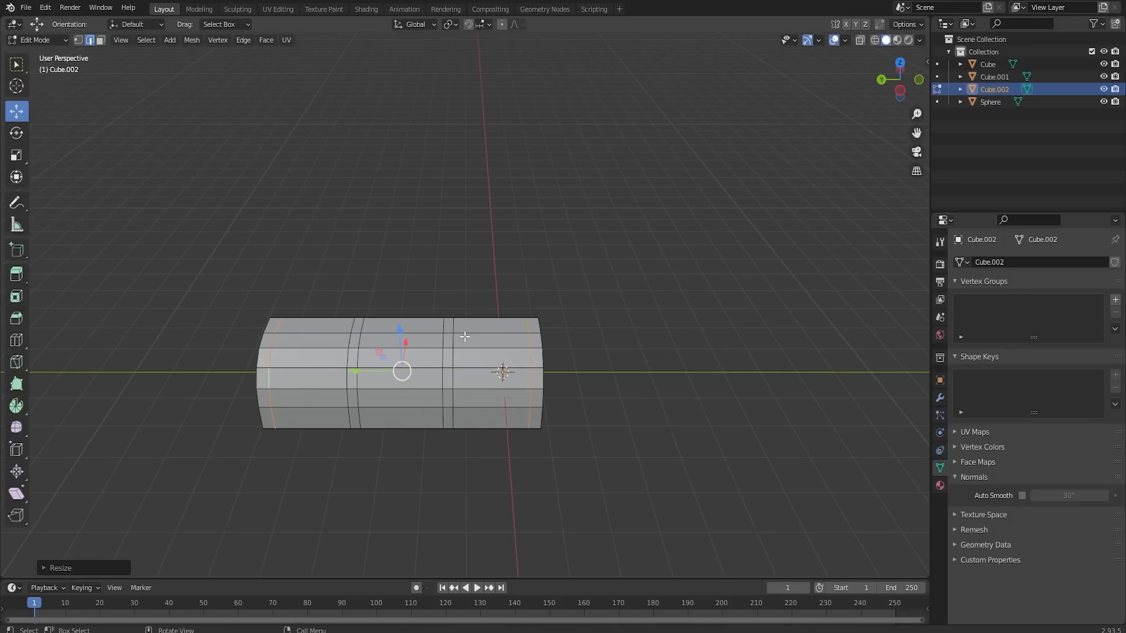
# - Select the curved panel faces between the bands in face select mode and sink them slightly into the body
pyautogui.moveTo(543, 333); pyautogui.dragTo(221, 275, button='middle')
pyautogui.press('3')
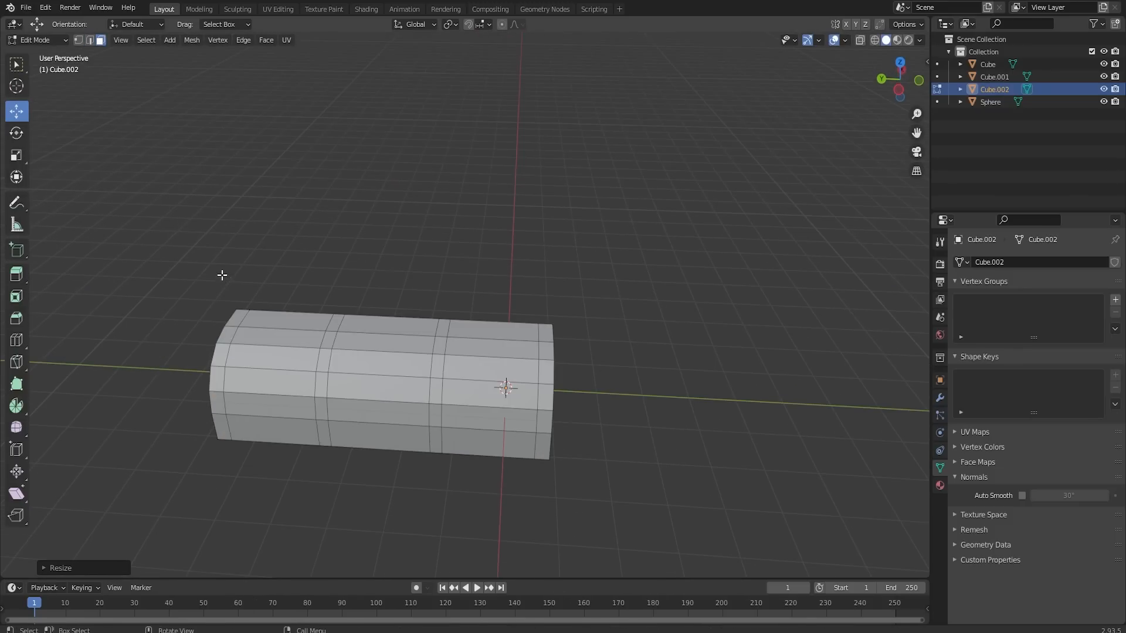
pyautogui.press('c')
pyautogui.moveTo(276, 381); pyautogui.dragTo(273, 404)
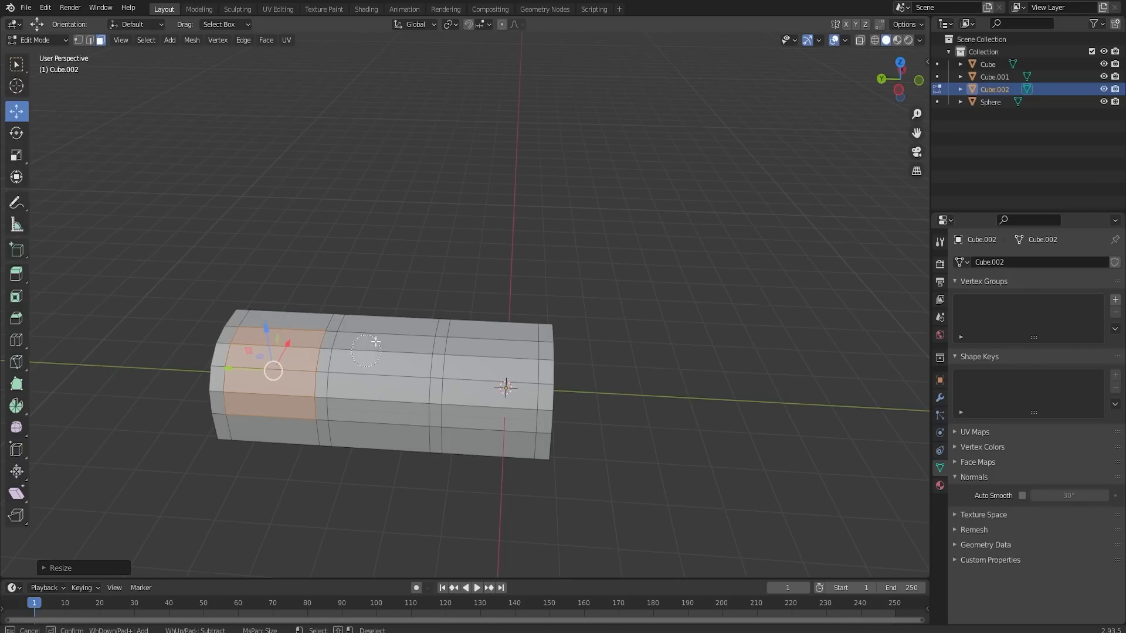
pyautogui.moveTo(391, 357)
pyautogui.mouseDown()
pyautogui.moveTo(414, 383)
pyautogui.moveTo(509, 412)
pyautogui.mouseUp()
pyautogui.press('Escape')
pyautogui.scroll(2, 518, 427)
pyautogui.moveTo(518, 427)
pyautogui.mouseDown(button='middle')
pyautogui.moveTo(399, 398)
pyautogui.moveTo(529, 349)
pyautogui.moveTo(529, 311)
pyautogui.moveTo(518, 372)
pyautogui.moveTo(441, 406)
pyautogui.moveTo(461, 396)
pyautogui.mouseUp(button='middle')
pyautogui.press('Tab')
pyautogui.press('Tab')
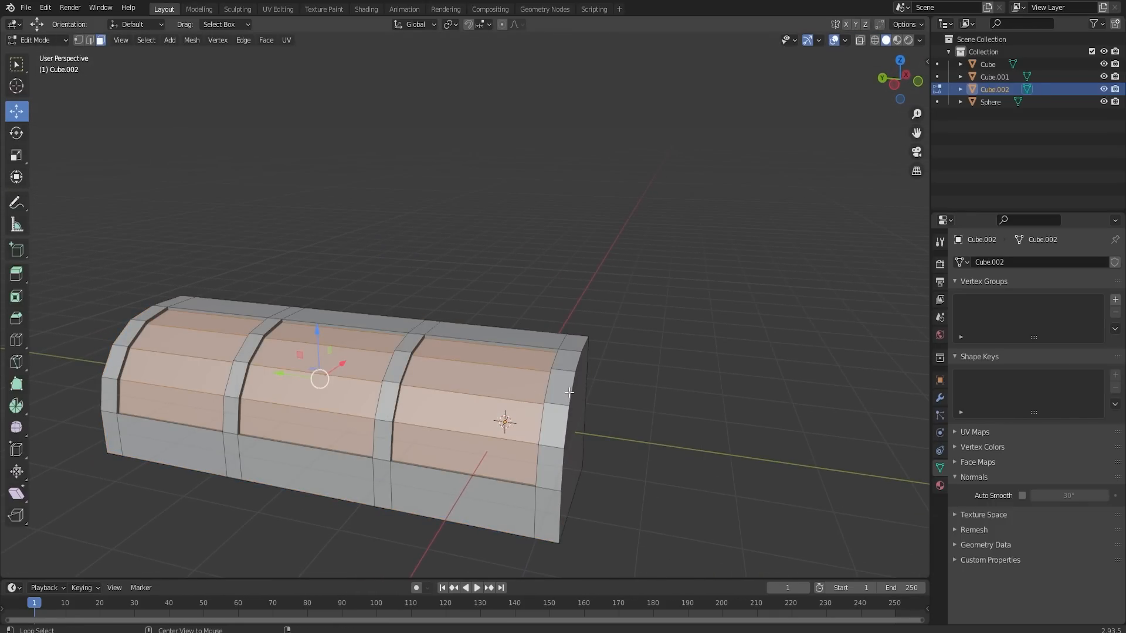
# - Try to bevel the outline edges of the box's two end faces, and undo it
pyautogui.keyDown('alt'); pyautogui.click(569, 392); pyautogui.keyUp('alt')
pyautogui.click(91, 41)
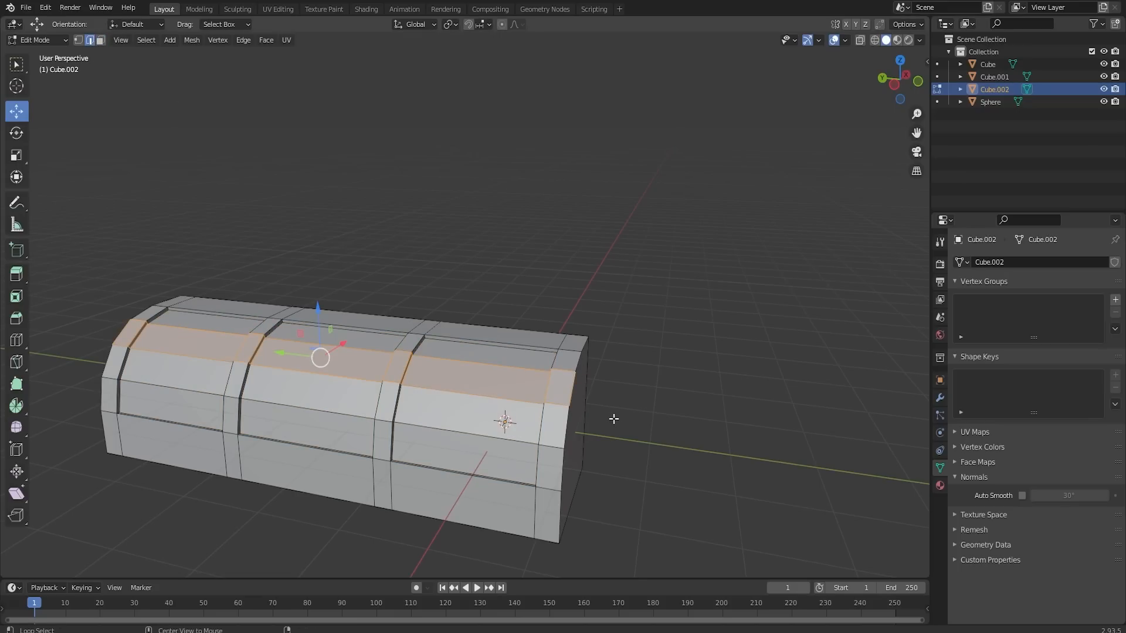
pyautogui.keyDown('alt'); pyautogui.click(570, 418); pyautogui.keyUp('alt')
pyautogui.moveTo(571, 421); pyautogui.dragTo(610, 417, button='middle')
pyautogui.hotkey('ctrl', 'b')
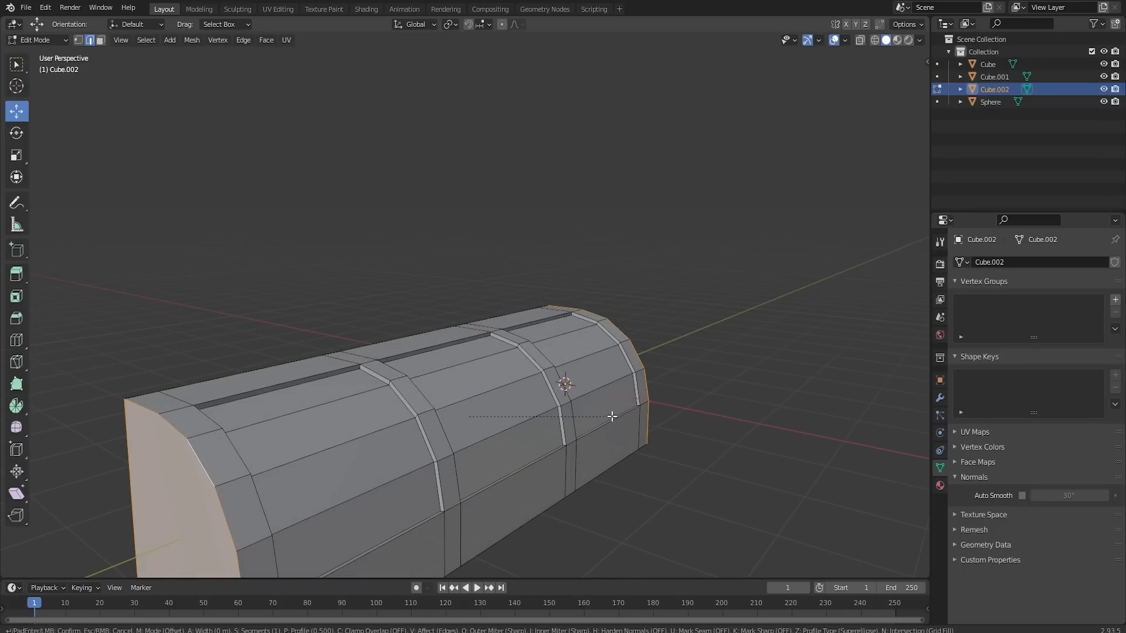
pyautogui.click(614, 416)
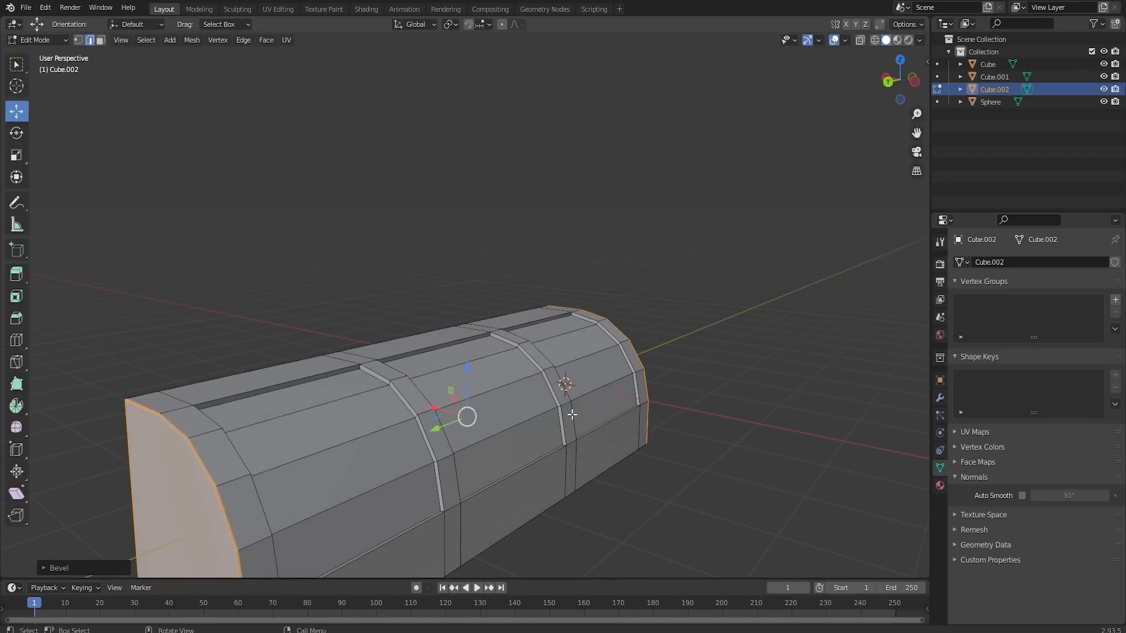
pyautogui.moveTo(515, 389); pyautogui.dragTo(488, 401, button='middle')
pyautogui.hotkey('ctrl', 'z')
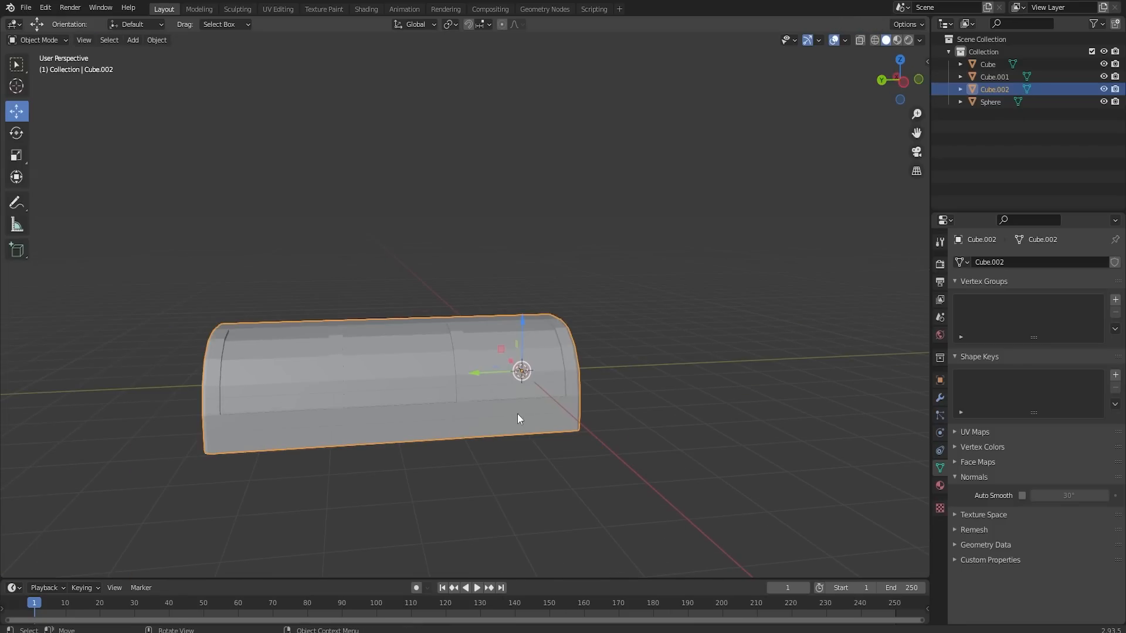
pyautogui.moveTo(492, 403); pyautogui.dragTo(438, 382, button='middle')
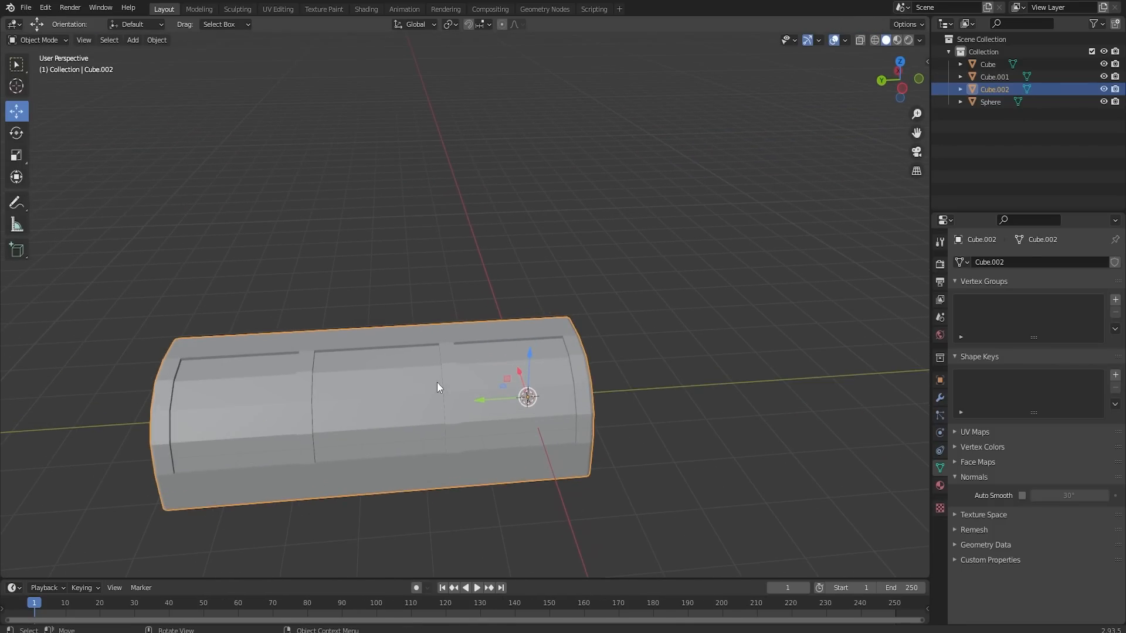
# - Shade the banded object smooth and enable Auto Smooth for its normals
pyautogui.rightClick(437, 382)
pyautogui.click(435, 380)
pyautogui.click(1021, 496)
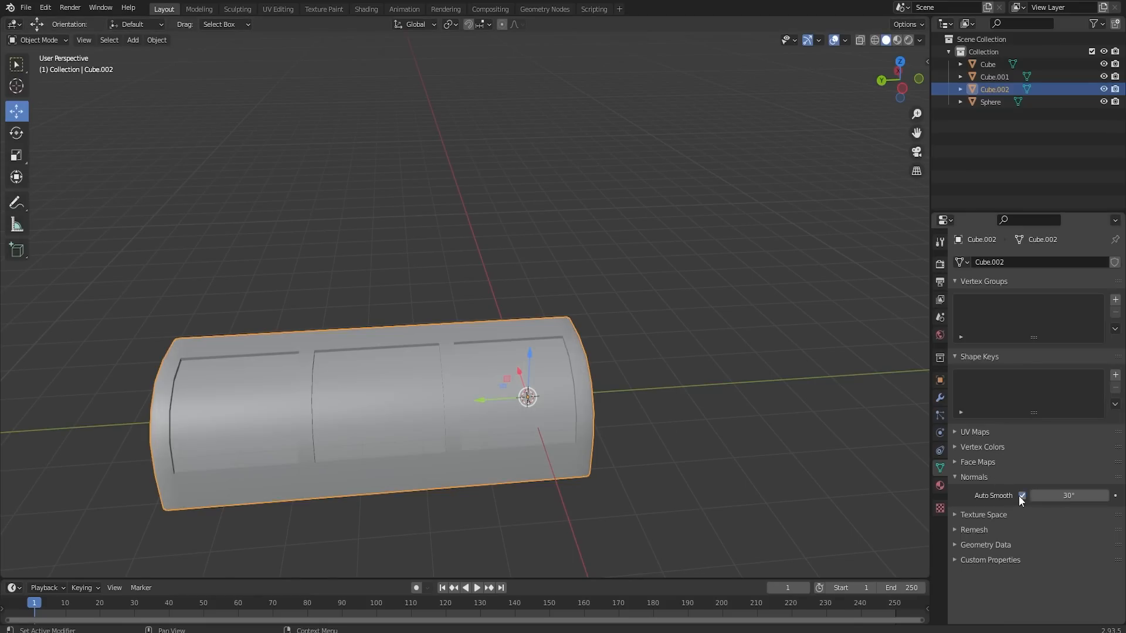
# - Move the banded object along Y away from the origin to stand beside the other props
pyautogui.scroll(-5, 612, 430)
pyautogui.moveTo(423, 370); pyautogui.dragTo(521, 360, button='middle')
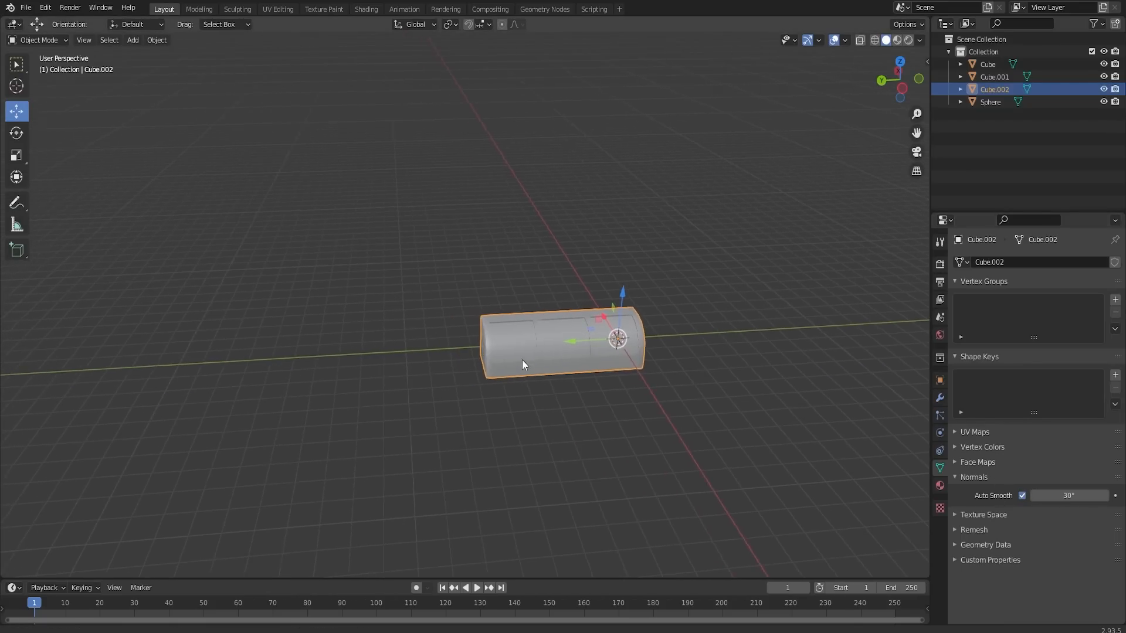
pyautogui.scroll(3, 571, 387)
pyautogui.moveTo(733, 398); pyautogui.dragTo(498, 382)
pyautogui.scroll(-7, 498, 382)
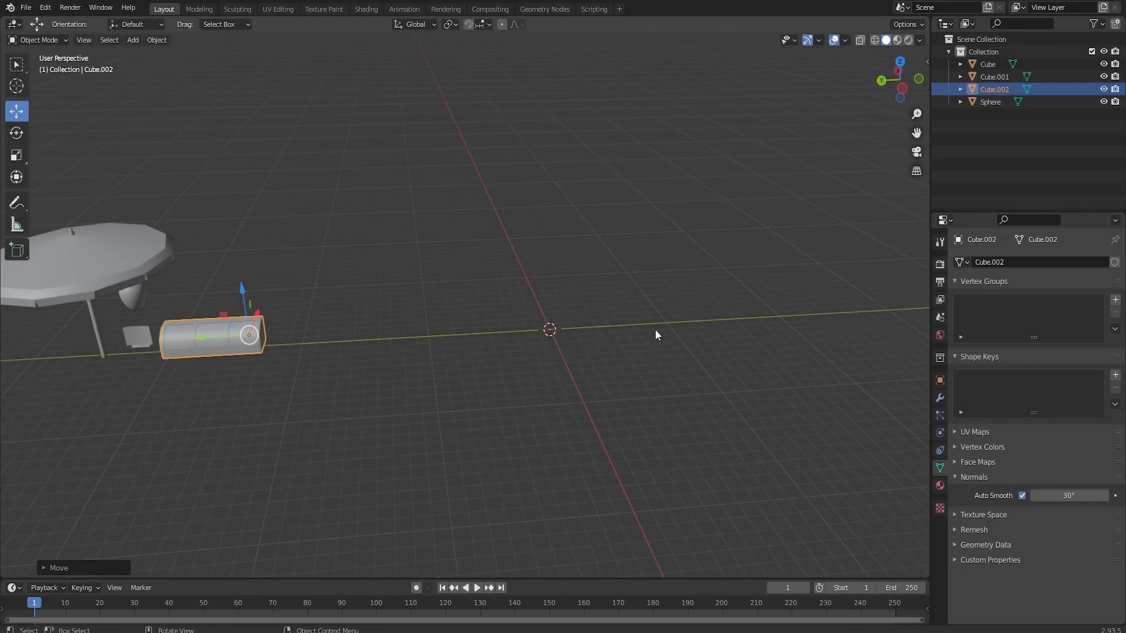
pyautogui.scroll(2, 656, 330)
# - Add a new cube mesh at the world origin and enter Edit Mode on it
pyautogui.hotkey('shift', 'a')
pyautogui.moveTo(660, 332)
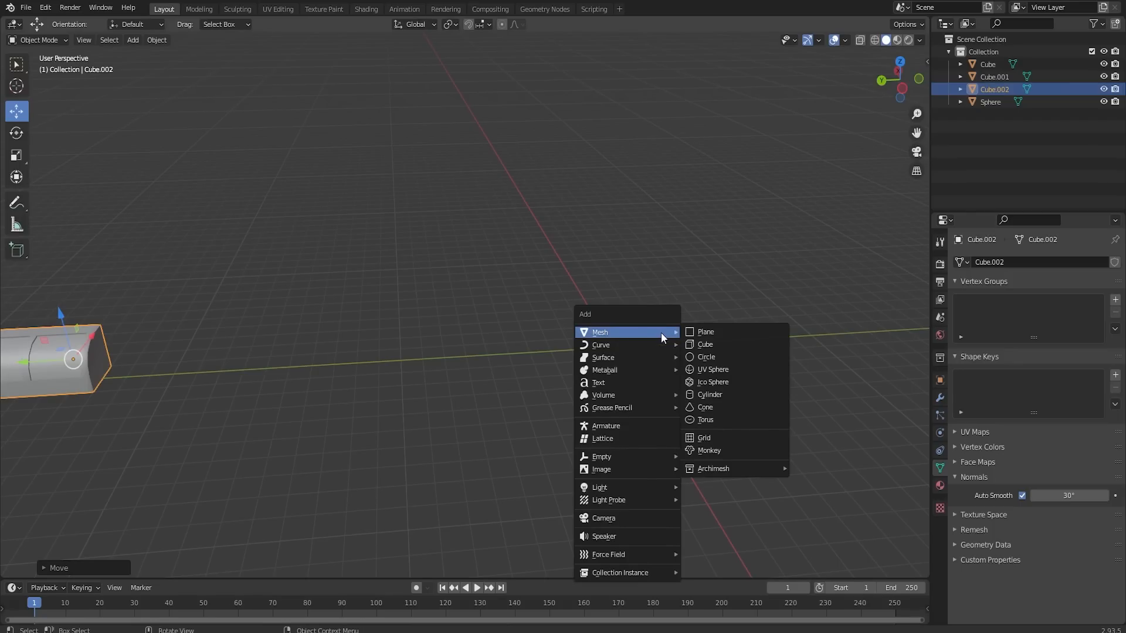
pyautogui.click(706, 344)
pyautogui.press('Tab')
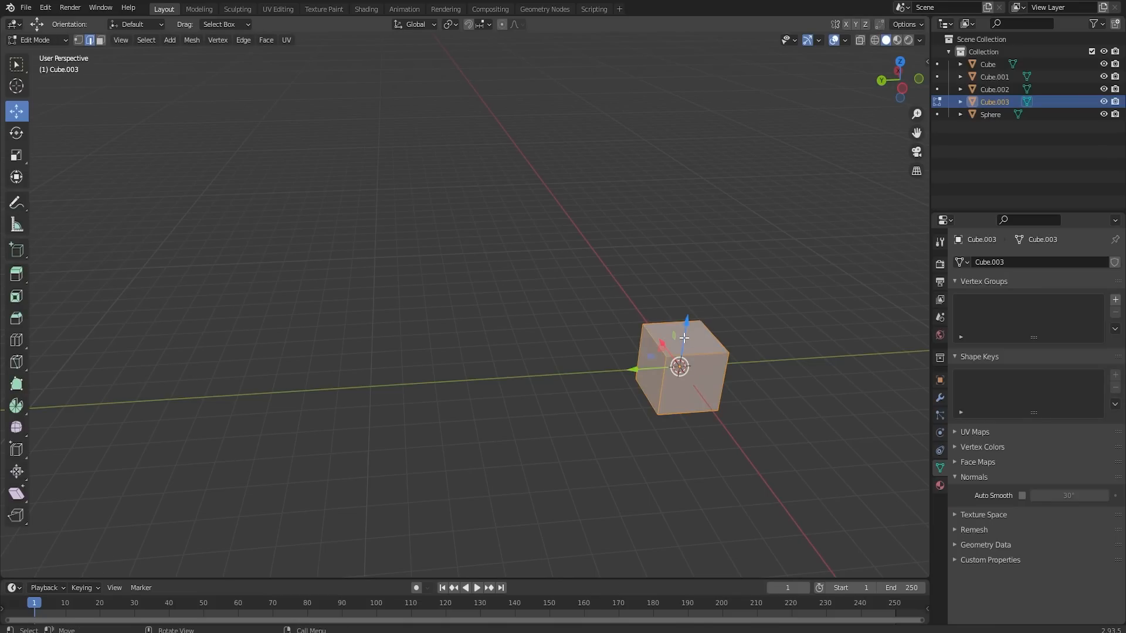
# - Raise the cube's top face along Z to form a tall box roughly twice as high as it is wide
pyautogui.click(680, 323)
pyautogui.click(102, 41)
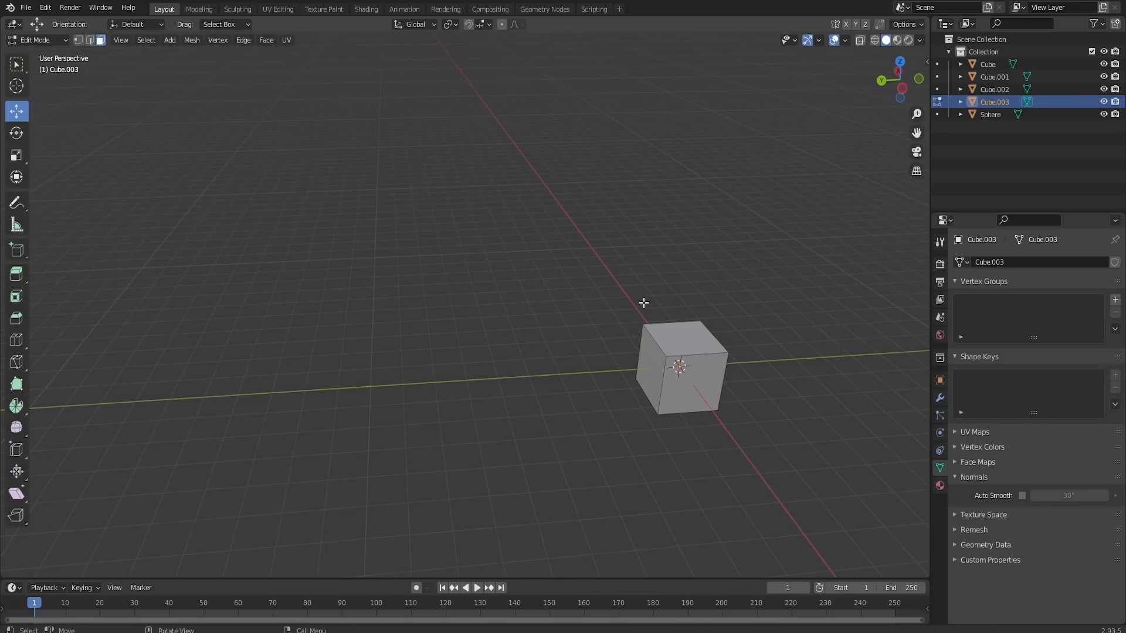
pyautogui.click(697, 338)
pyautogui.moveTo(694, 307); pyautogui.dragTo(710, 236)
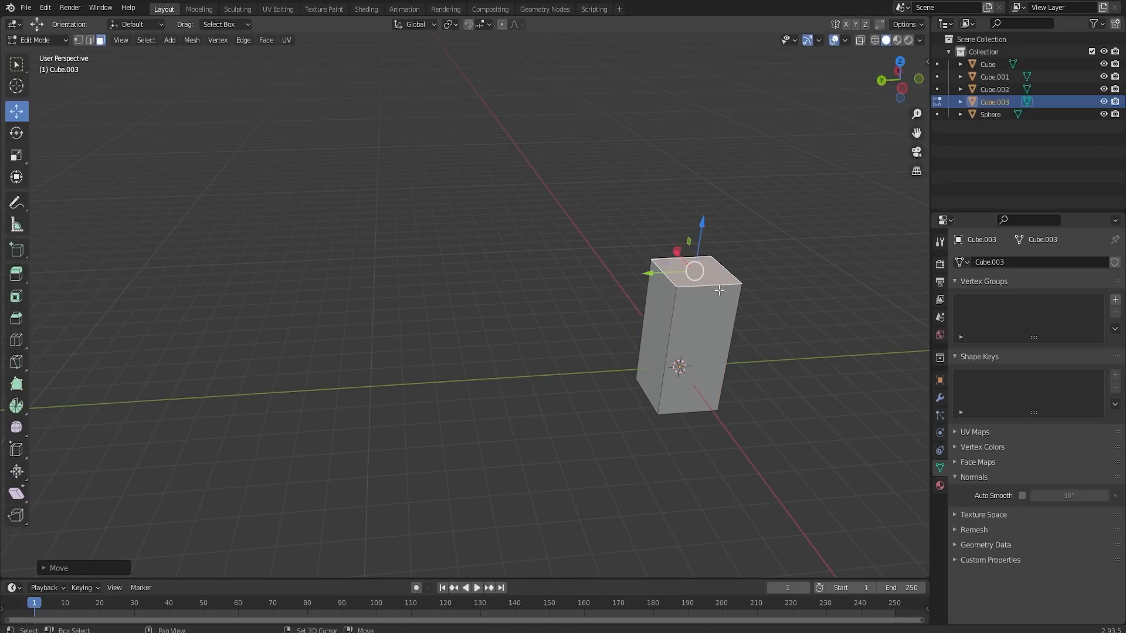
# - Add a horizontal loop cut around the box's mid-height and bevel it into a band about 0.2 m wide
pyautogui.keyDown('shift'); pyautogui.moveTo(713, 301); pyautogui.dragTo(628, 262, button='middle'); pyautogui.keyUp('shift')
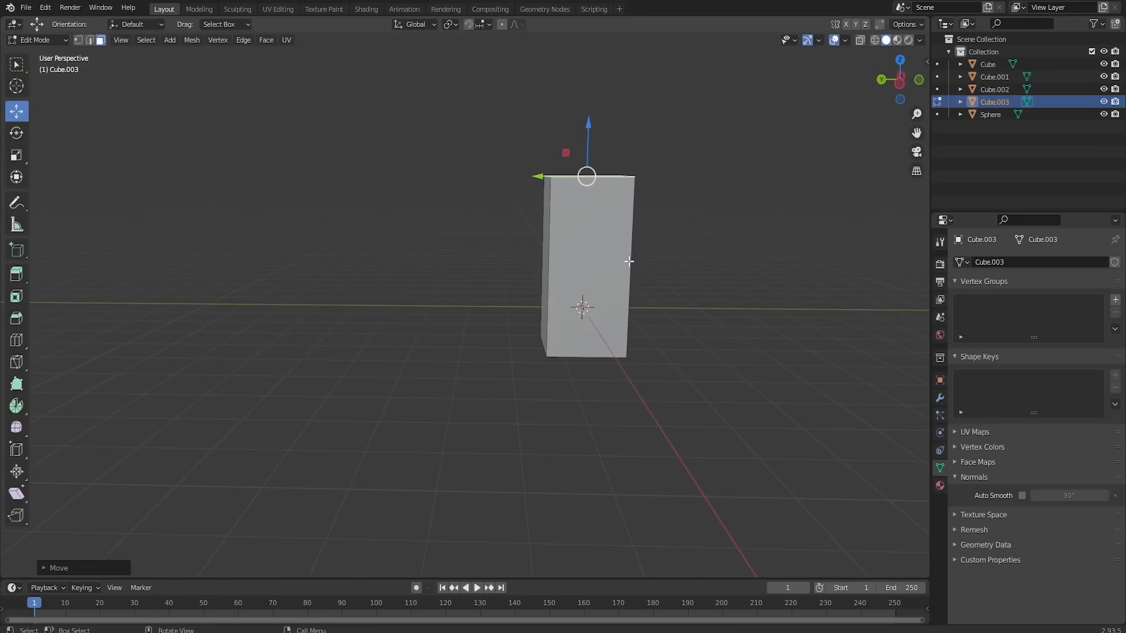
pyautogui.hotkey('ctrl', 'r')
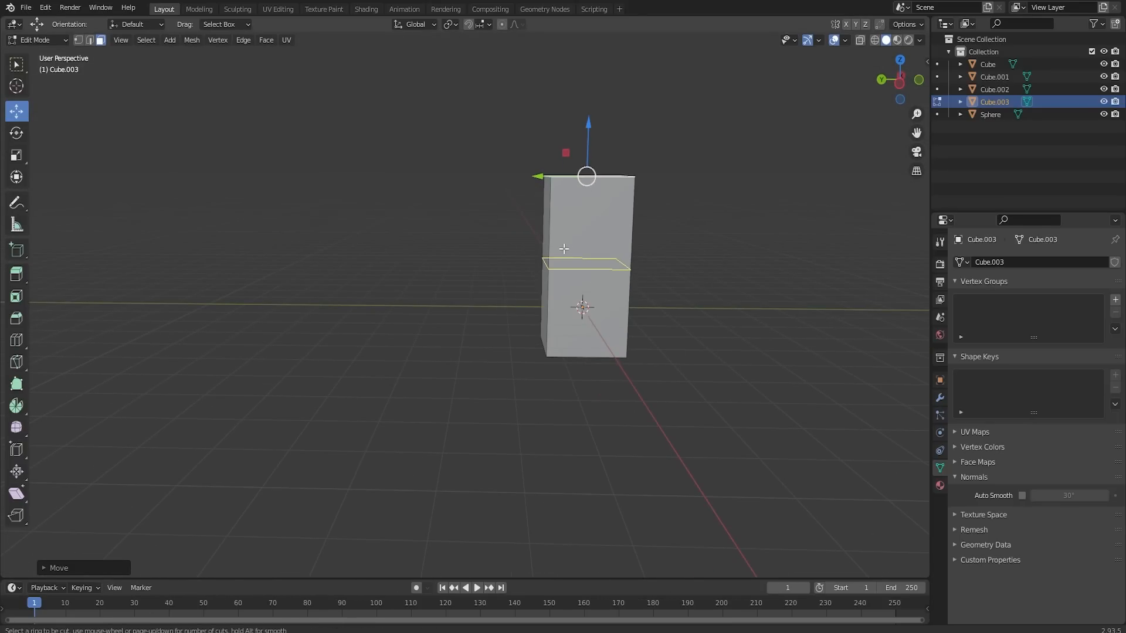
pyautogui.click(564, 249)
pyautogui.rightClick(564, 249)
pyautogui.hotkey('ctrl', 'b')
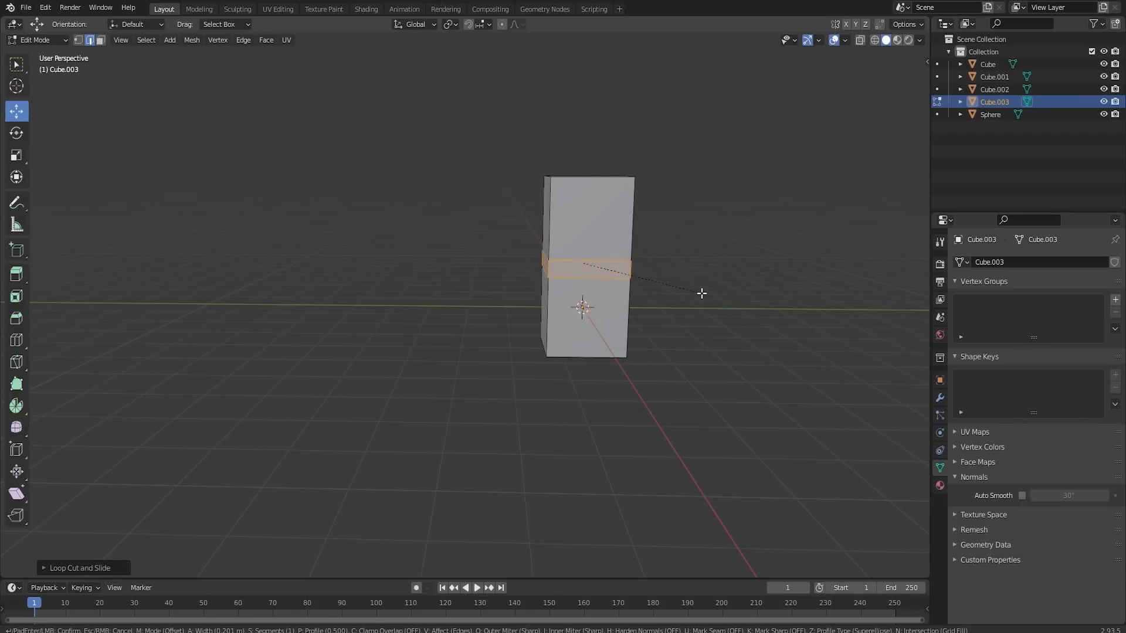
pyautogui.click(702, 292)
# - Try to inset the front faces above and below the middle band
pyautogui.click(631, 229)
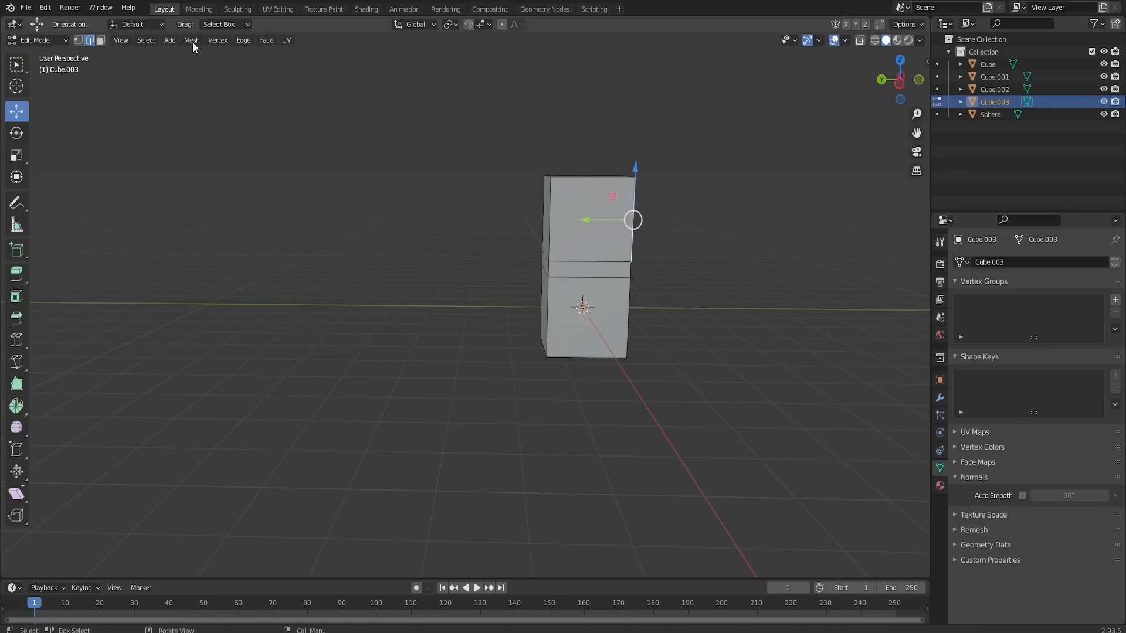
pyautogui.click(101, 40)
pyautogui.click(589, 217)
pyautogui.keyDown('shift'); pyautogui.click(586, 316); pyautogui.keyUp('shift')
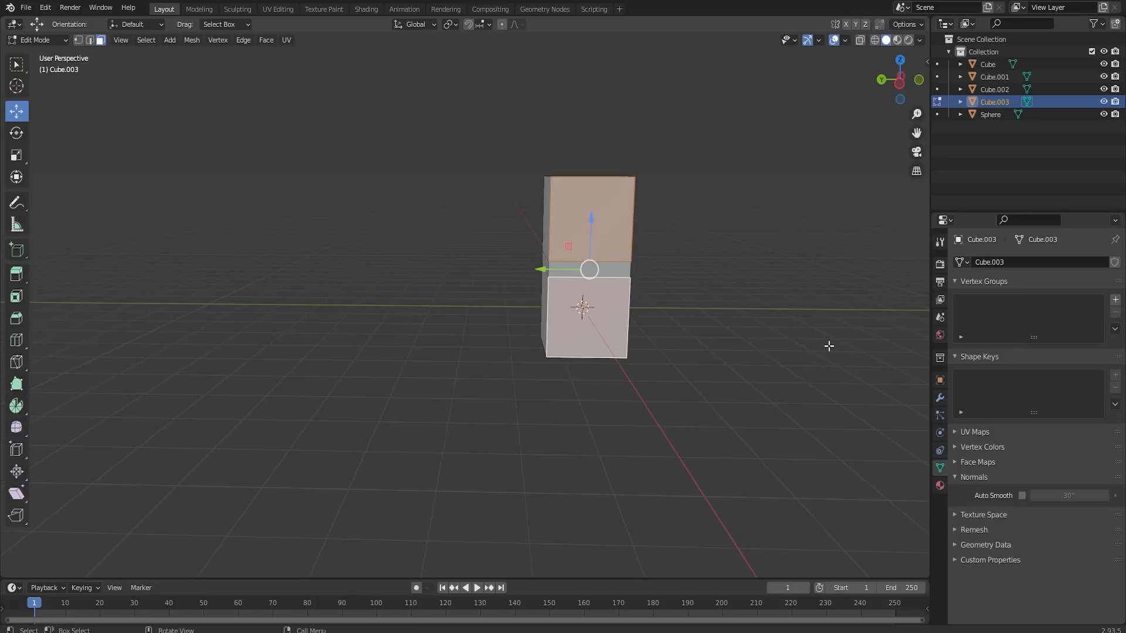
pyautogui.press('i')
pyautogui.press('Escape')
# - Undo the face selections, the band bevel and the loop cut on the tall box
pyautogui.hotkey('ctrl', 'z')
pyautogui.hotkey('ctrl', 'z')
pyautogui.hotkey('ctrl', 'z')
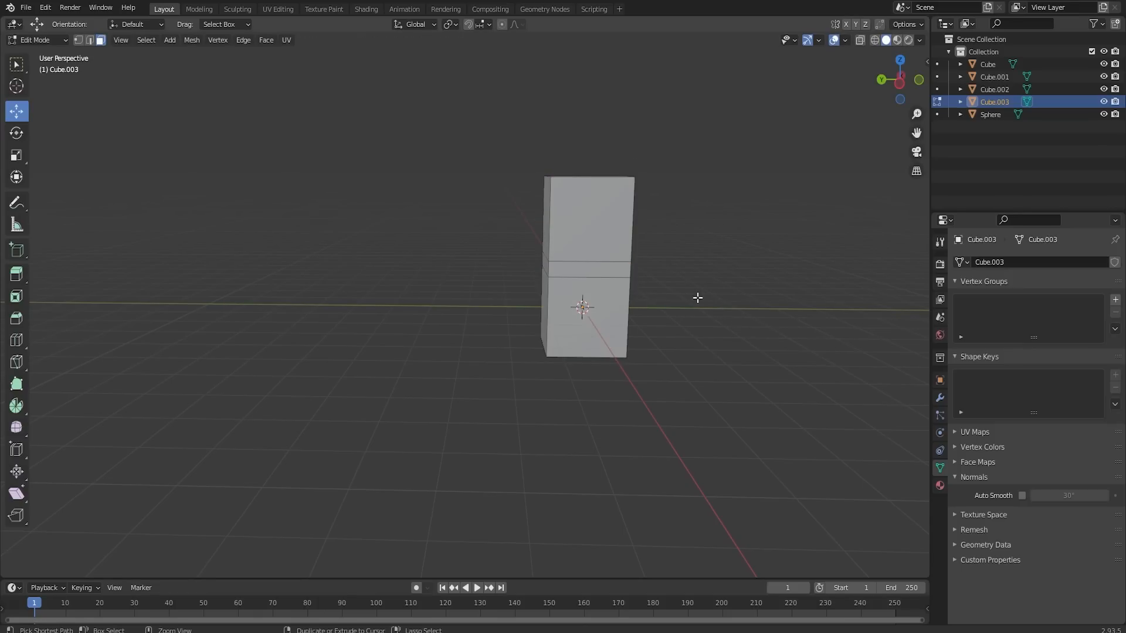
pyautogui.hotkey('ctrl', 'z')
pyautogui.hotkey('ctrl', 'z')
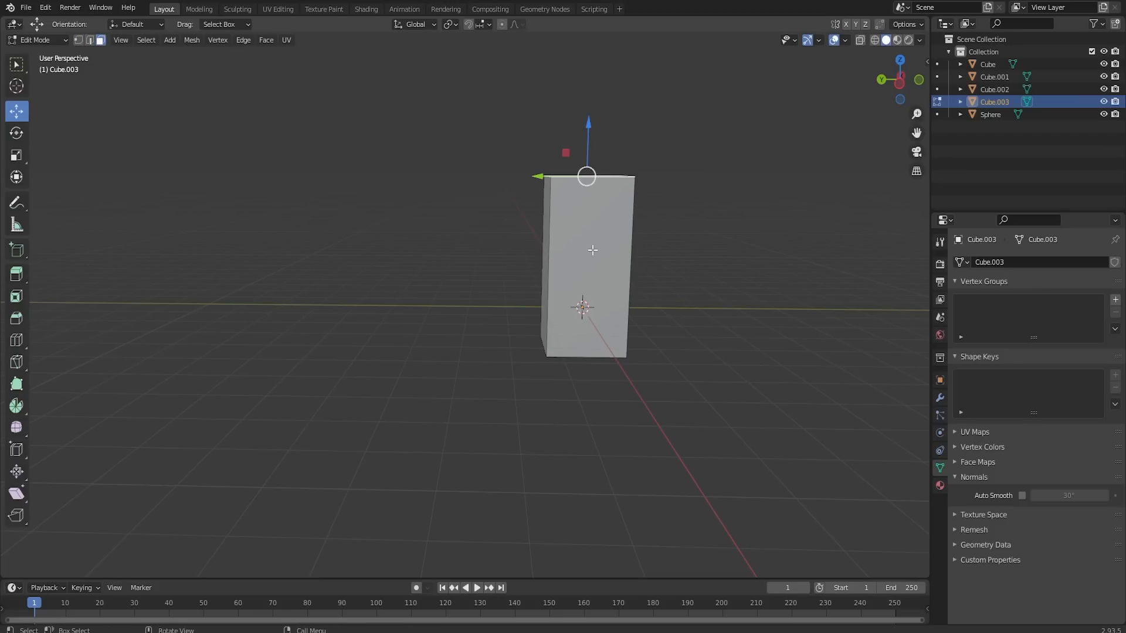
# - Add a single centred horizontal loop cut around the tall box, without a bevel
pyautogui.hotkey('ctrl', 'r')
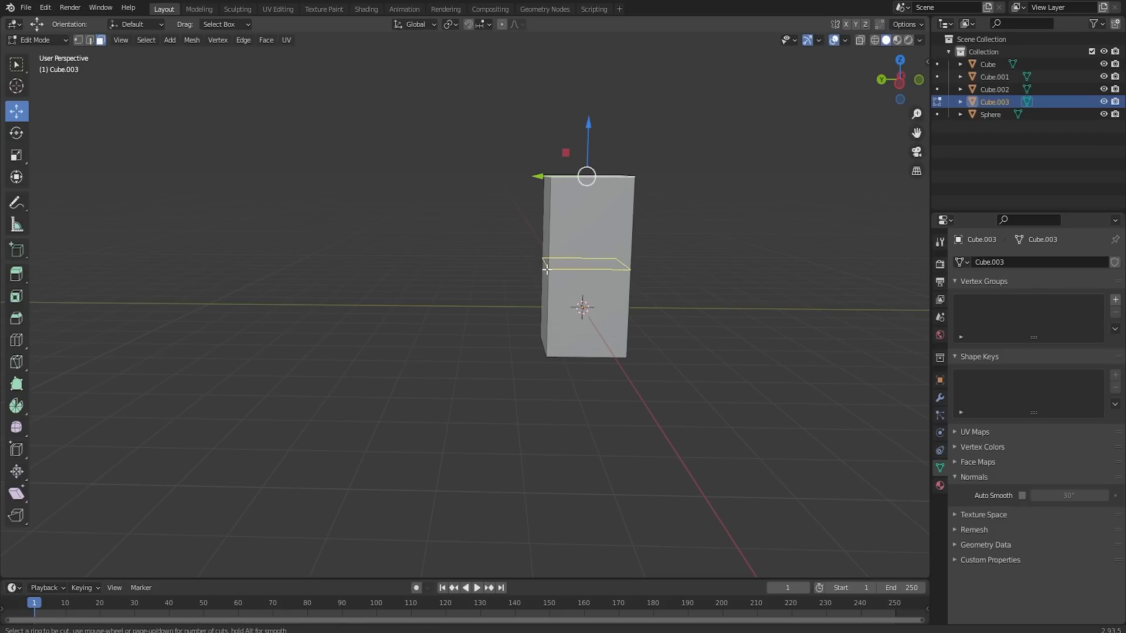
pyautogui.click(547, 268)
pyautogui.rightClick(547, 269)
# - Inset the upper and lower front faces individually by about 0.15 m
pyautogui.click(101, 40)
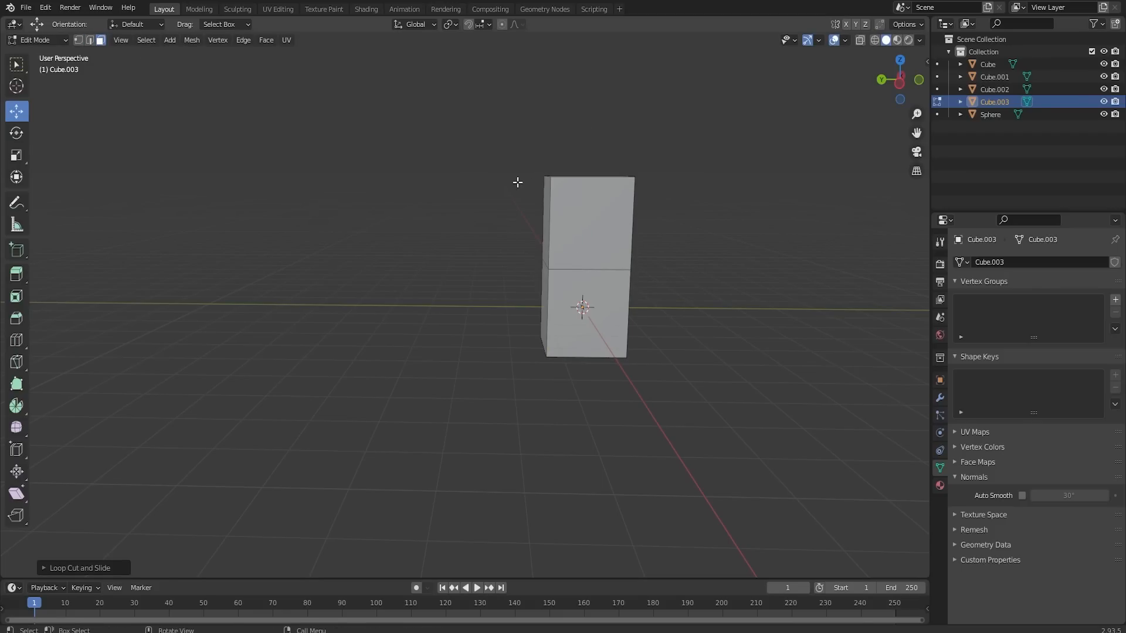
pyautogui.click(589, 223)
pyautogui.keyDown('shift'); pyautogui.click(613, 314); pyautogui.keyUp('shift')
pyautogui.press('i')
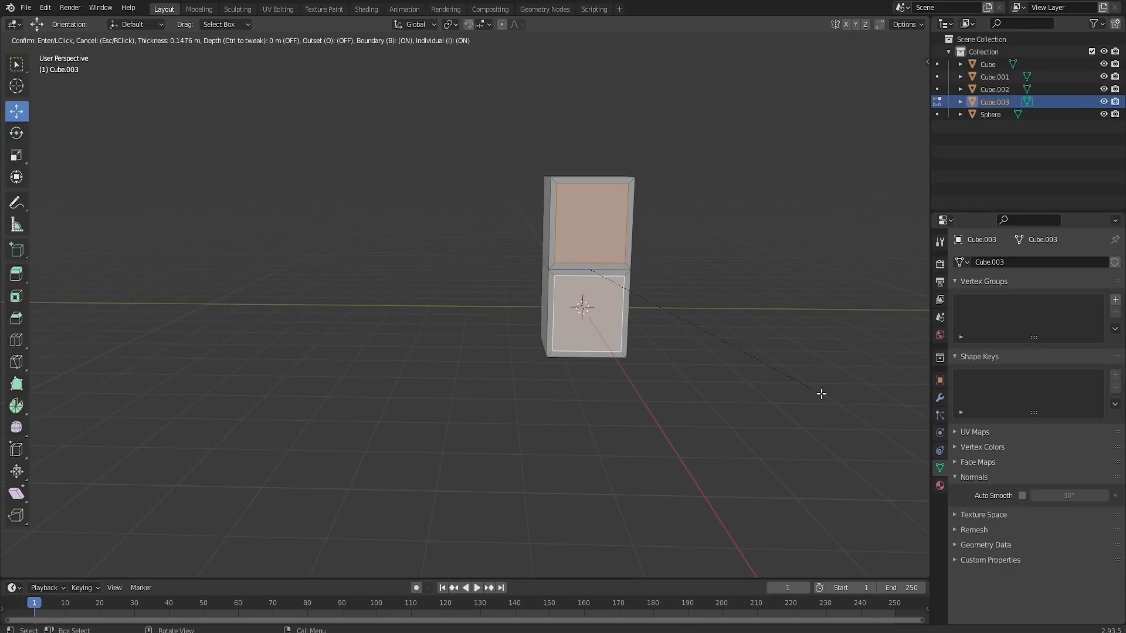
pyautogui.click(819, 392)
# - Extrude the two inset front faces and move them about 0.07 m along X into the box
pyautogui.scroll(3, 703, 355)
pyautogui.moveTo(690, 354); pyautogui.dragTo(749, 379, button='middle')
pyautogui.press('e')
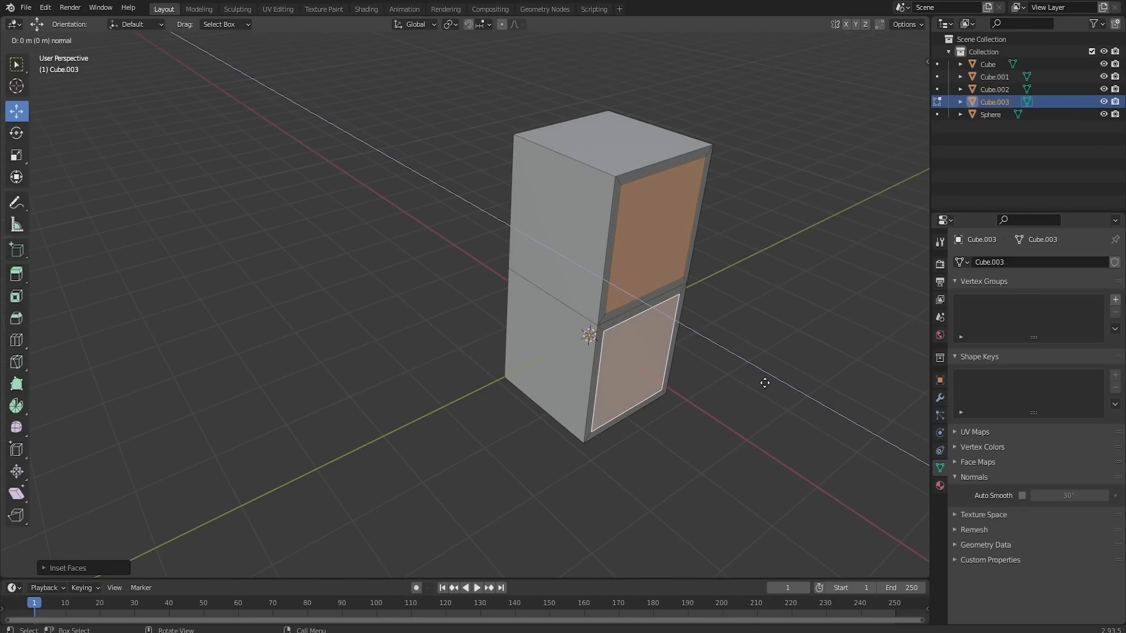
pyautogui.click(762, 380)
pyautogui.moveTo(730, 341); pyautogui.dragTo(677, 344, button='middle')
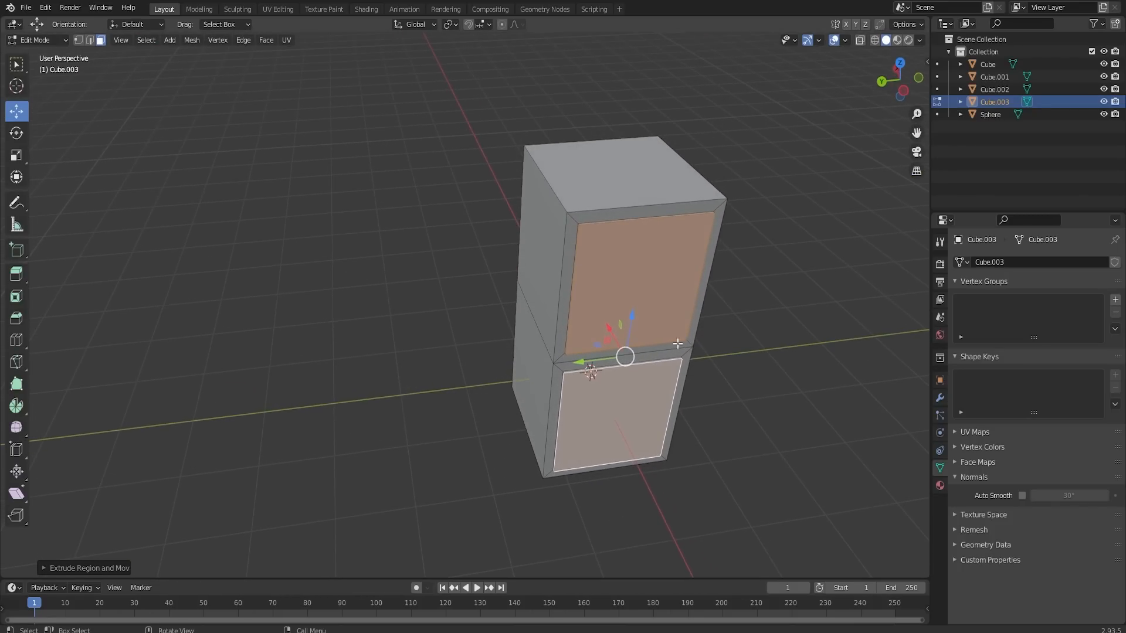
pyautogui.press('g')
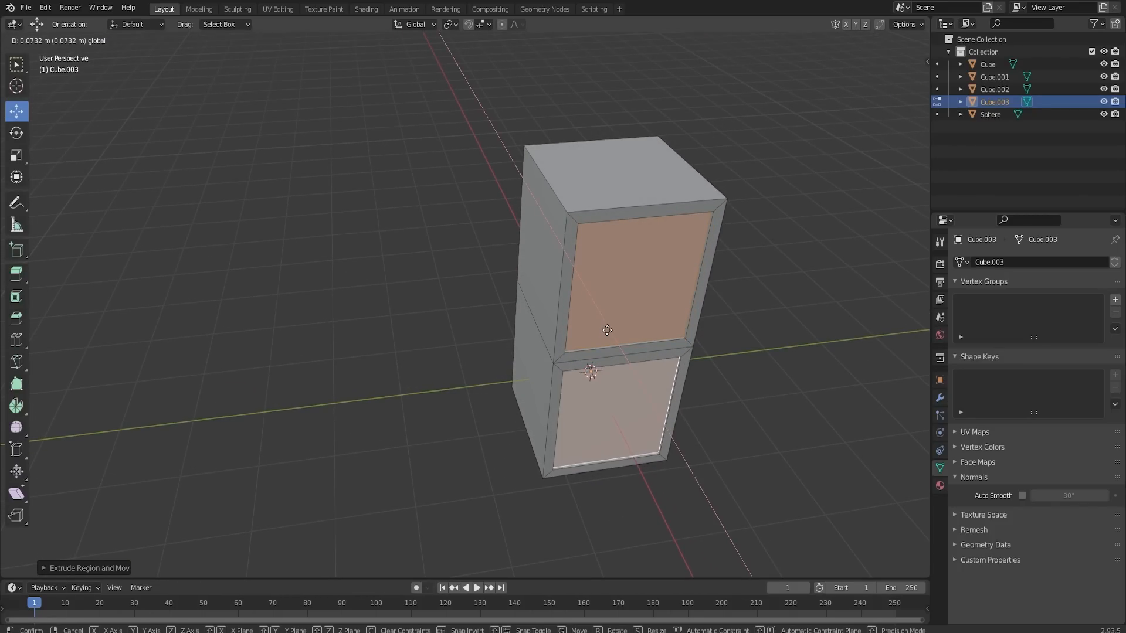
pyautogui.click(607, 330)
# - Model a horizontal bar handle in the middle of each of the tall box's two recessed front panels
pyautogui.moveTo(606, 330); pyautogui.dragTo(671, 276, button='middle')
pyautogui.click(632, 289)
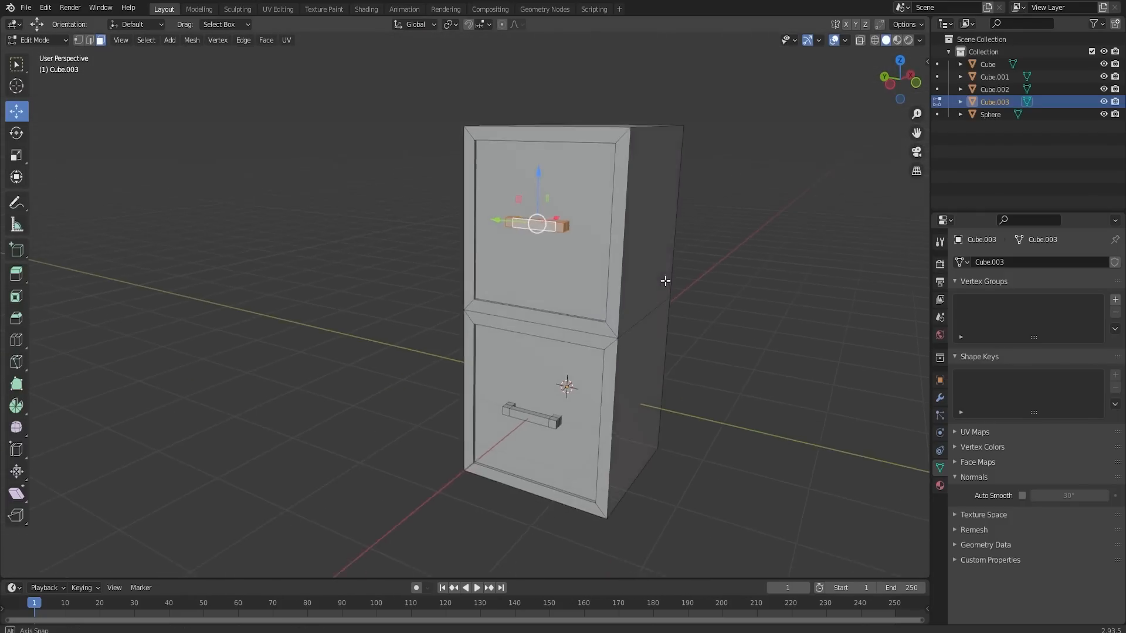
pyautogui.moveTo(658, 276); pyautogui.dragTo(627, 246, button='middle')
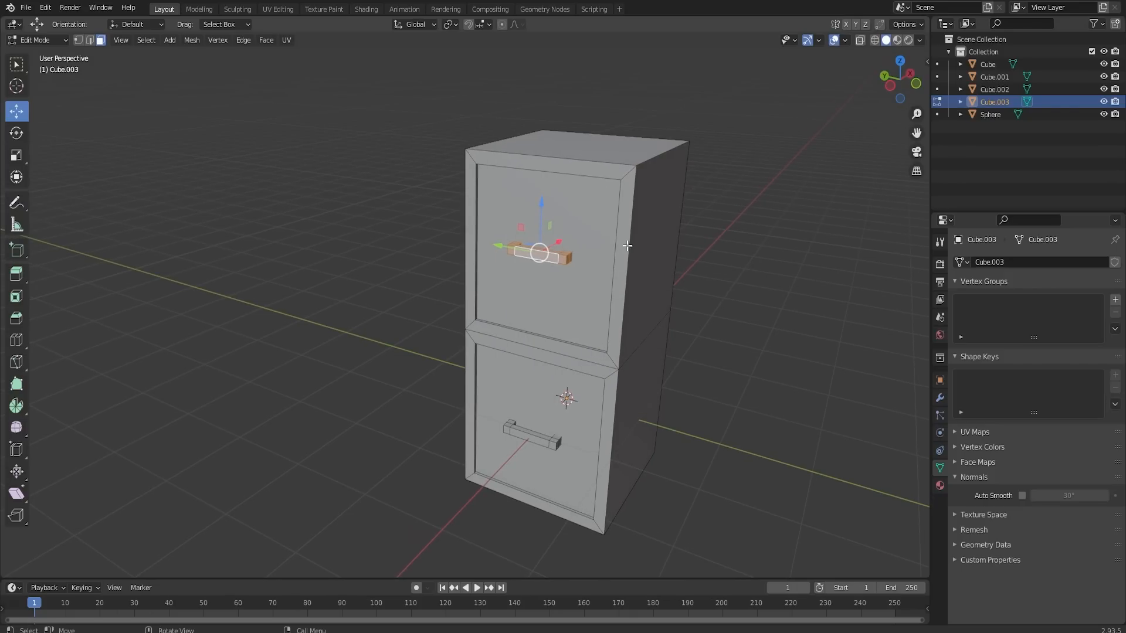
# - Bevel the tall box's outer front, top and vertical edges by about 0.03 m
pyautogui.keyDown('alt'); pyautogui.click(637, 204); pyautogui.keyUp('alt')
pyautogui.click(89, 40)
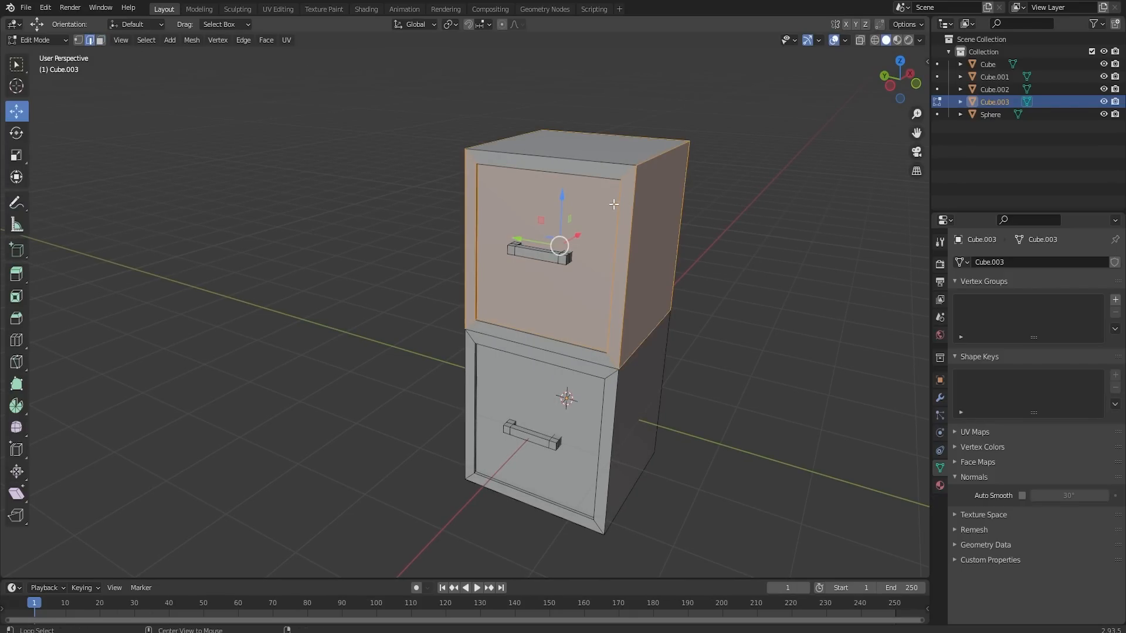
pyautogui.keyDown('alt'); pyautogui.click(634, 186); pyautogui.keyUp('alt')
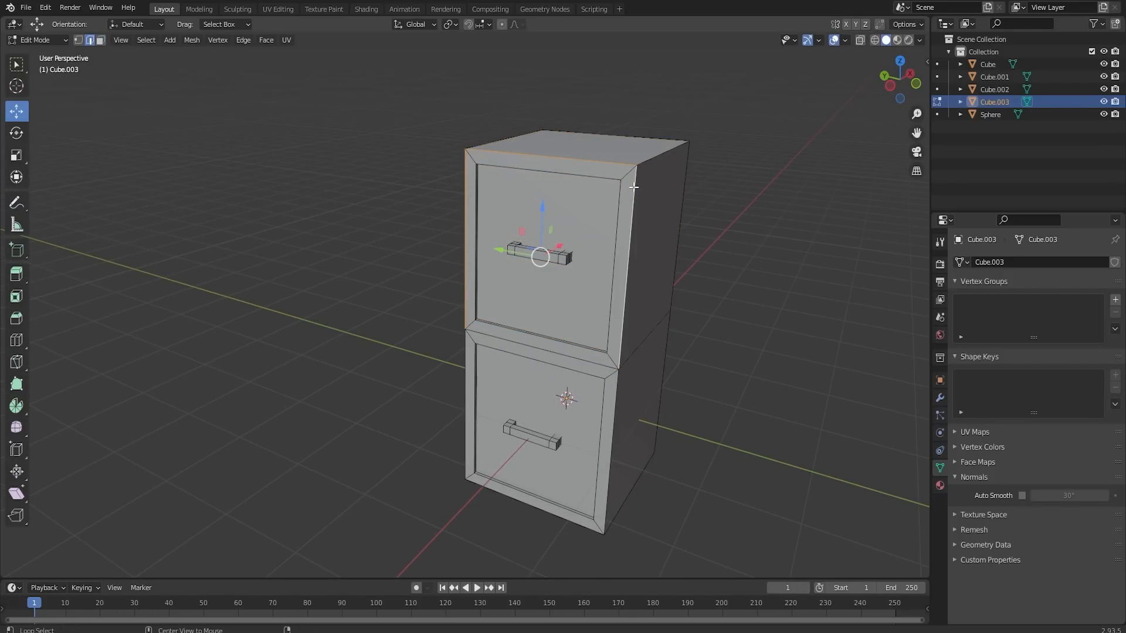
pyautogui.keyDown('alt'); pyautogui.click(617, 395); pyautogui.keyUp('alt')
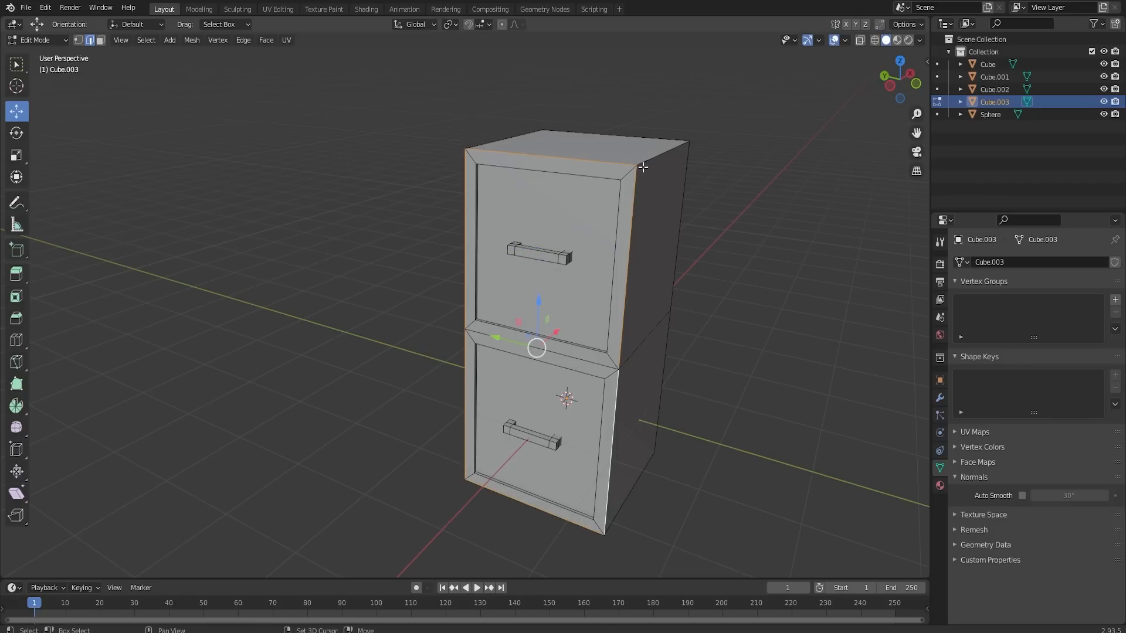
pyautogui.moveTo(655, 158); pyautogui.dragTo(678, 172, button='middle')
pyautogui.keyDown('shift'); pyautogui.click(576, 129); pyautogui.keyUp('shift')
pyautogui.moveTo(571, 484); pyautogui.dragTo(586, 391, button='middle')
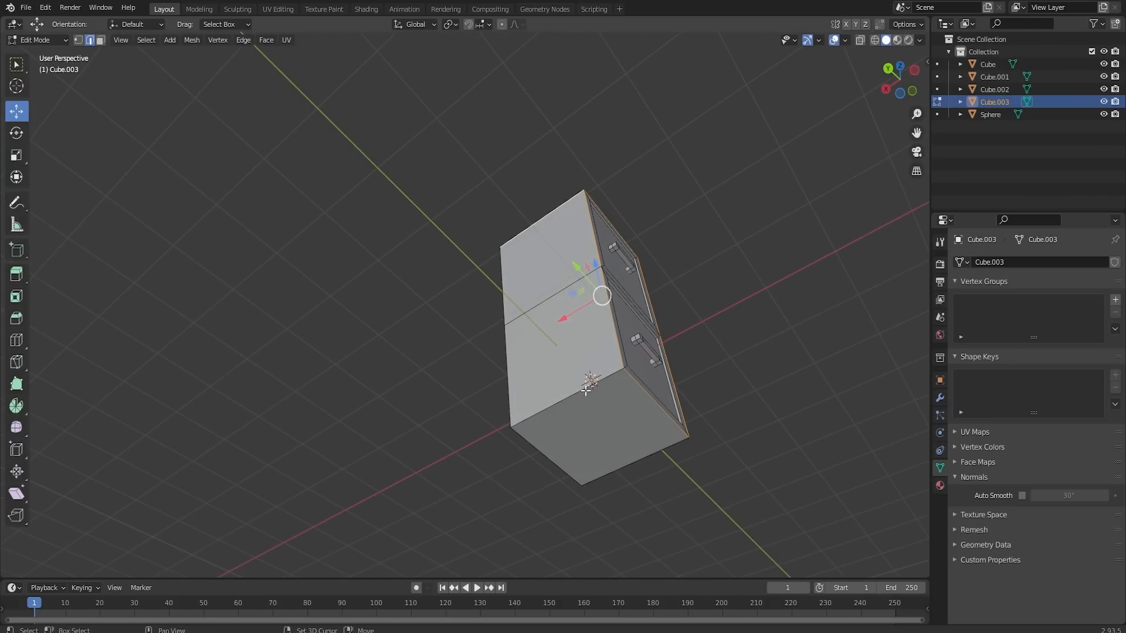
pyautogui.keyDown('shift'); pyautogui.click(586, 383); pyautogui.keyUp('shift')
pyautogui.moveTo(655, 374); pyautogui.dragTo(600, 340, button='middle')
pyautogui.keyDown('alt'); pyautogui.keyDown('shift'); pyautogui.click(288, 244); pyautogui.keyUp('shift'); pyautogui.keyUp('alt')
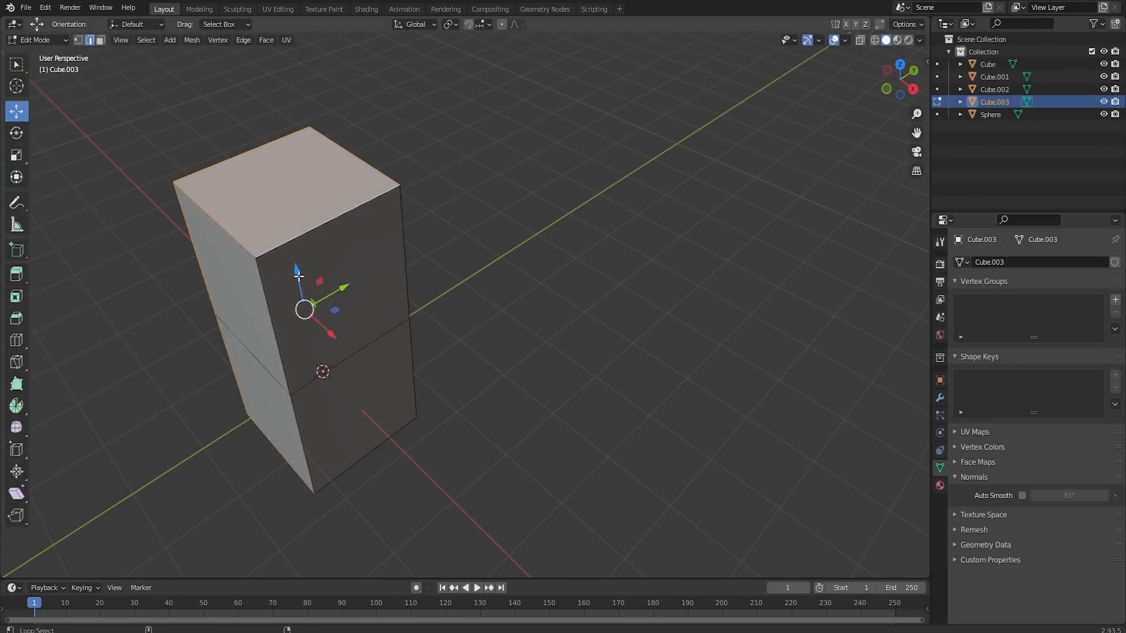
pyautogui.keyDown('alt'); pyautogui.keyDown('shift'); pyautogui.click(276, 300); pyautogui.keyUp('shift'); pyautogui.keyUp('alt')
pyautogui.keyDown('alt'); pyautogui.keyDown('shift'); pyautogui.click(407, 261); pyautogui.keyUp('shift'); pyautogui.keyUp('alt')
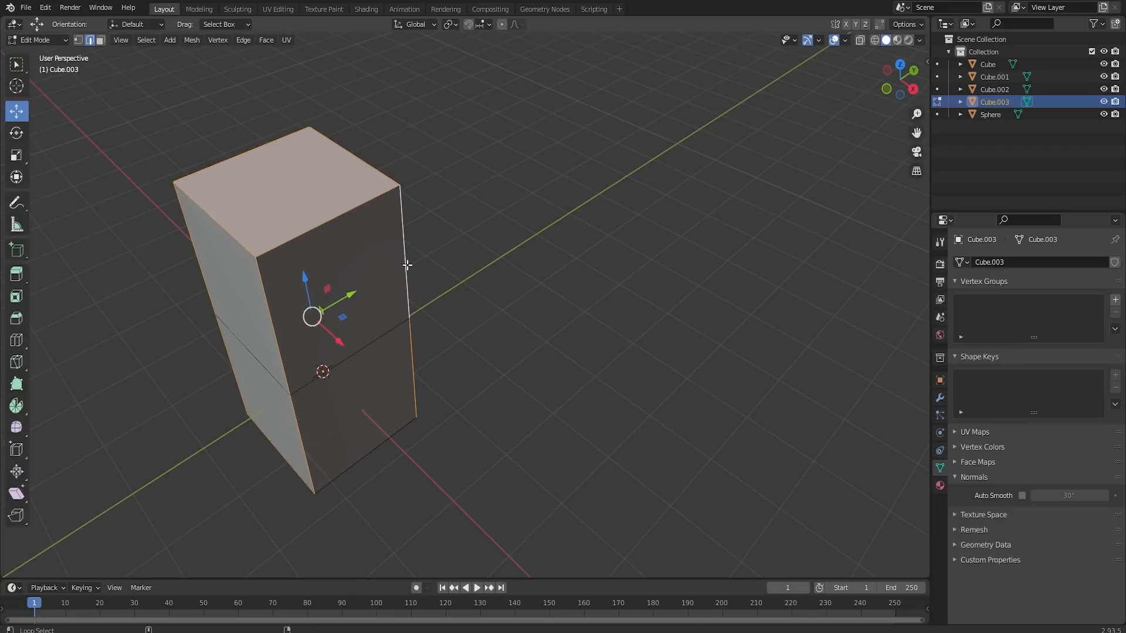
pyautogui.keyDown('alt'); pyautogui.moveTo(406, 261); pyautogui.dragTo(472, 195, button='middle'); pyautogui.keyUp('alt')
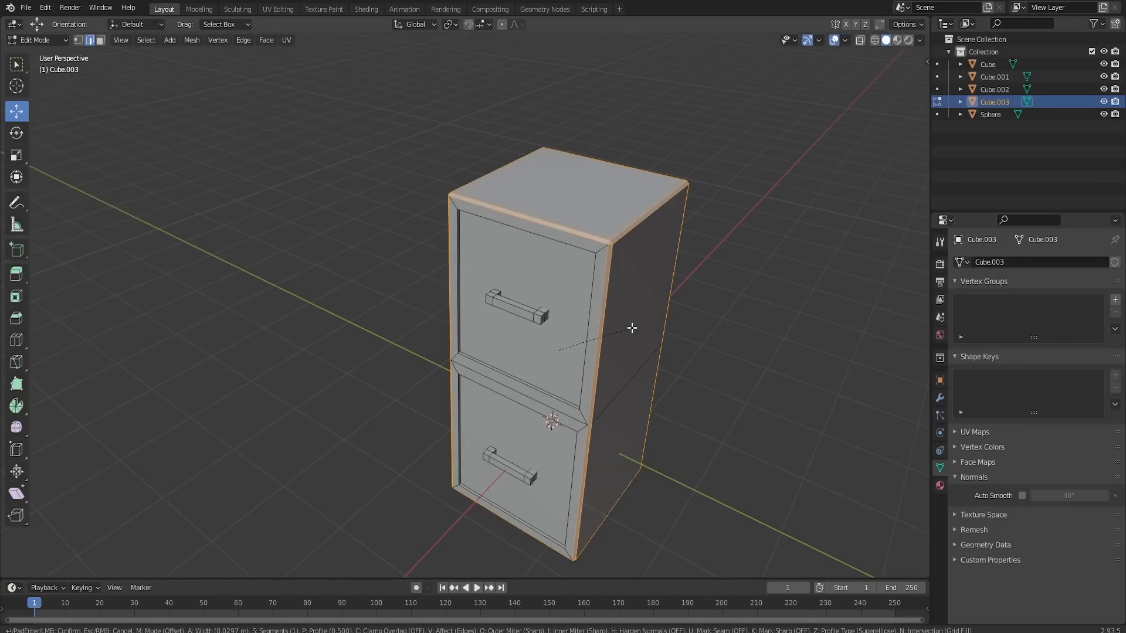
pyautogui.scroll(1, 631, 327)
pyautogui.click(631, 328)
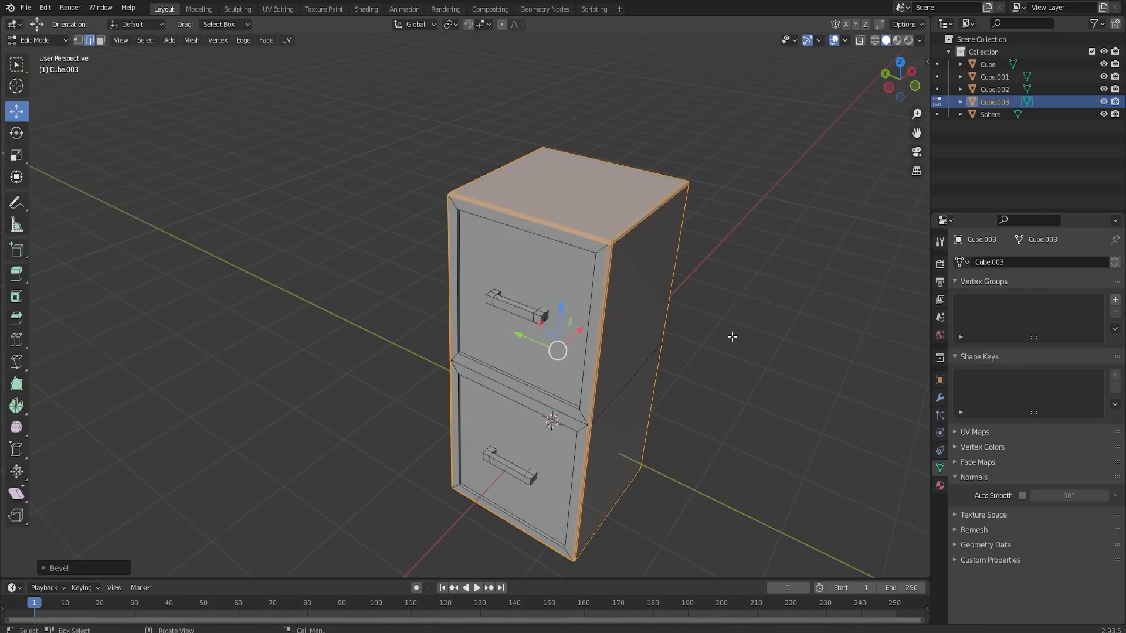
pyautogui.press('Tab')
# - Bevel the front rim edges around both recessed panels of the tall box
pyautogui.keyDown('alt'); pyautogui.moveTo(742, 332); pyautogui.dragTo(776, 301, button='middle'); pyautogui.keyUp('alt')
pyautogui.moveTo(776, 300); pyautogui.dragTo(763, 299, button='middle')
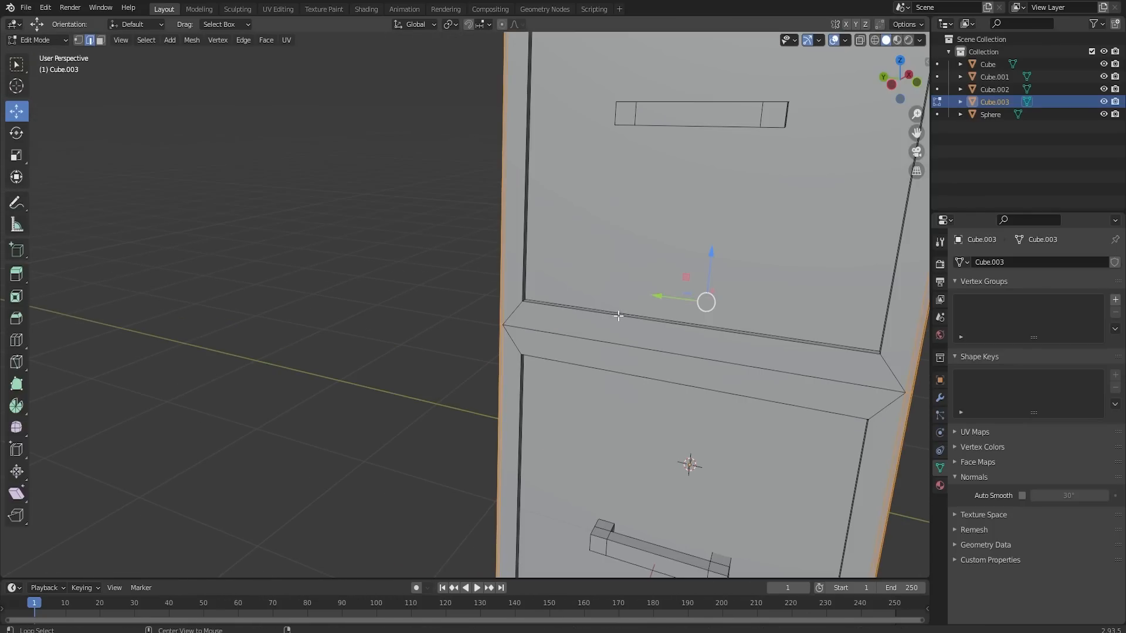
pyautogui.keyDown('alt'); pyautogui.click(623, 314); pyautogui.keyUp('alt')
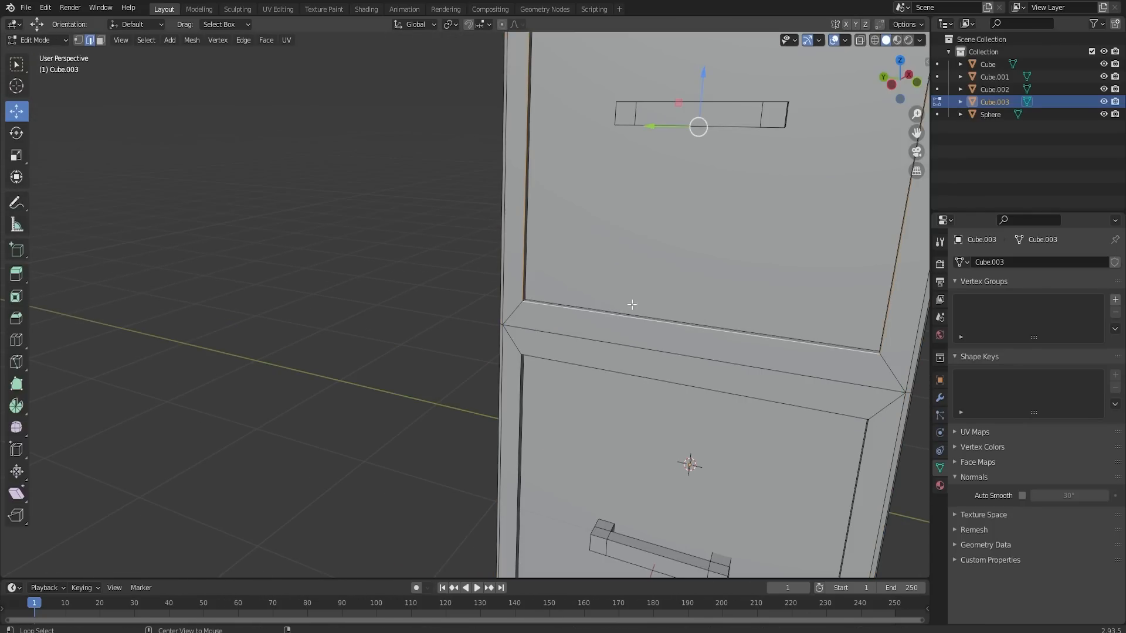
pyautogui.keyDown('alt'); pyautogui.keyDown('shift'); pyautogui.click(599, 366); pyautogui.keyUp('shift'); pyautogui.keyUp('alt')
pyautogui.scroll(-6, 713, 340)
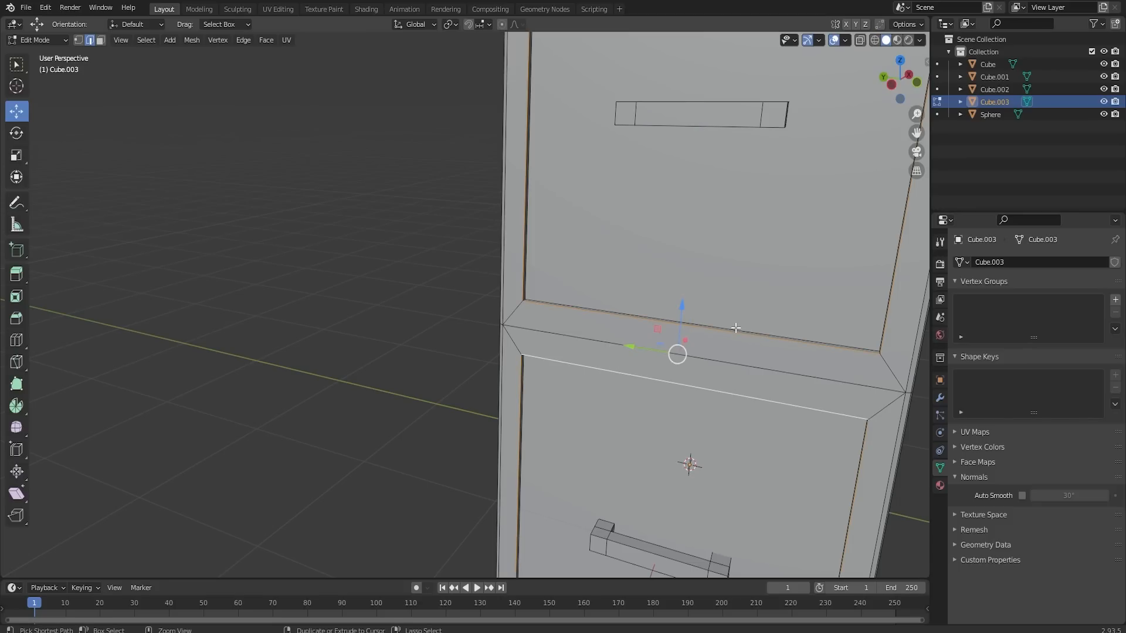
pyautogui.press('Tab')
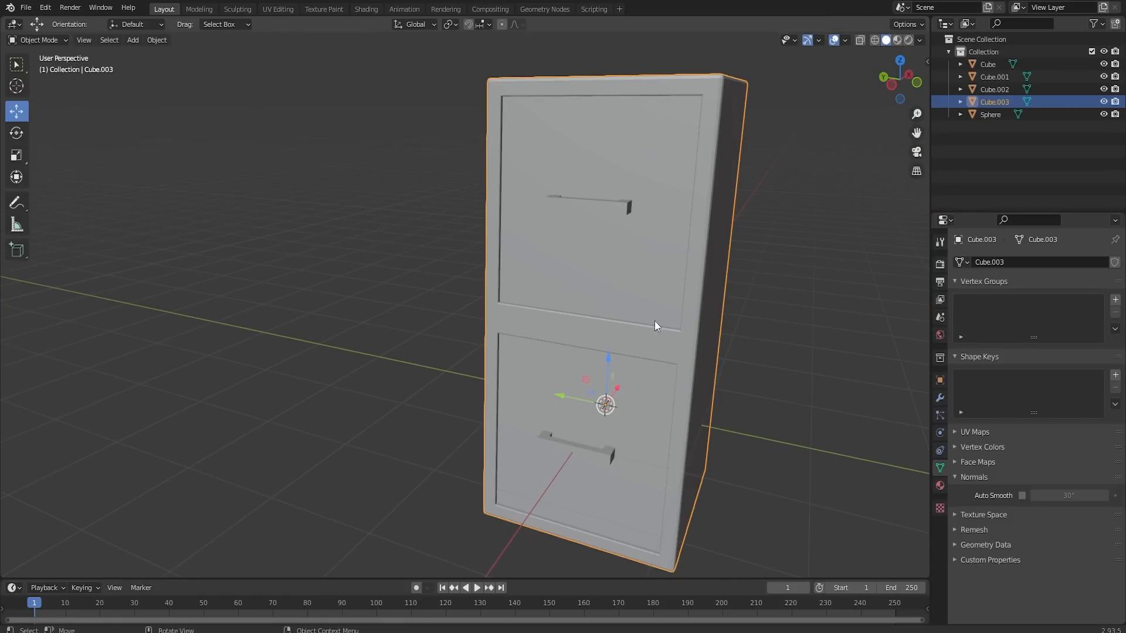
# - Shade the cabinet smooth and enable Auto Smooth at 30°
pyautogui.moveTo(656, 324); pyautogui.dragTo(689, 329, button='middle')
pyautogui.rightClick(685, 322)
pyautogui.click(685, 323)
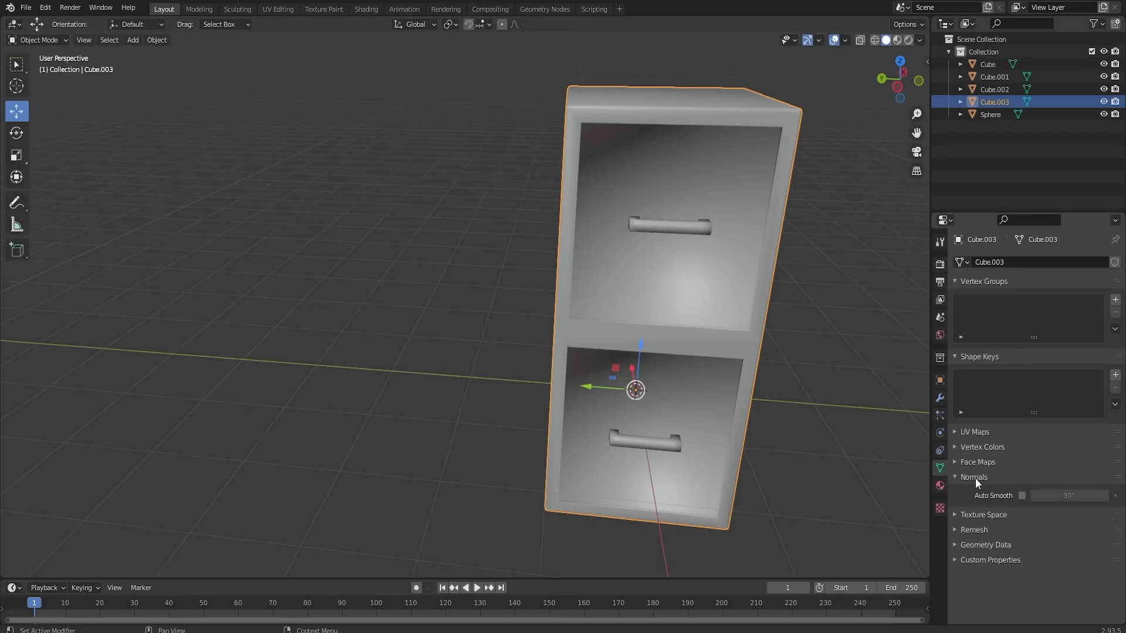
pyautogui.click(1021, 496)
pyautogui.scroll(-5, 656, 318)
# - Move the finished cabinet along the Y axis to stand beside the other props
pyautogui.moveTo(656, 318); pyautogui.dragTo(623, 325, button='middle')
pyautogui.scroll(-4, 623, 325)
pyautogui.keyDown('shift'); pyautogui.moveTo(502, 330); pyautogui.dragTo(610, 348, button='middle'); pyautogui.keyUp('shift')
pyautogui.click(621, 325)
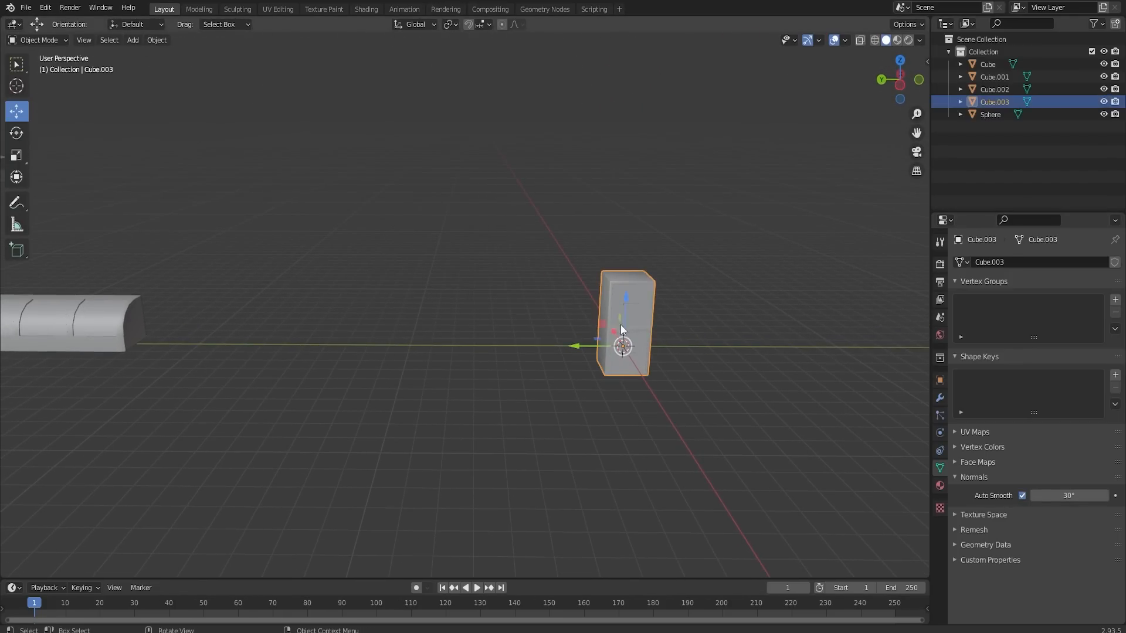
pyautogui.moveTo(575, 346); pyautogui.dragTo(117, 344)
# - Deselect the cabinet and add a new cube mesh at the origin
pyautogui.click(813, 349)
pyautogui.hotkey('shift', 'a')
pyautogui.moveTo(660, 350)
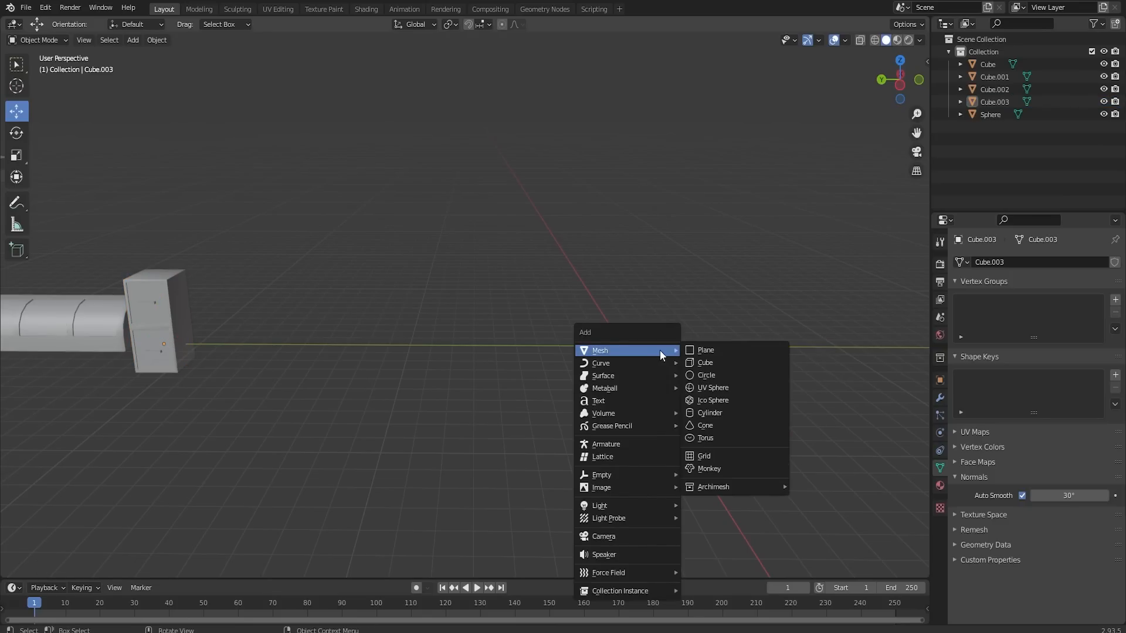
pyautogui.click(706, 363)
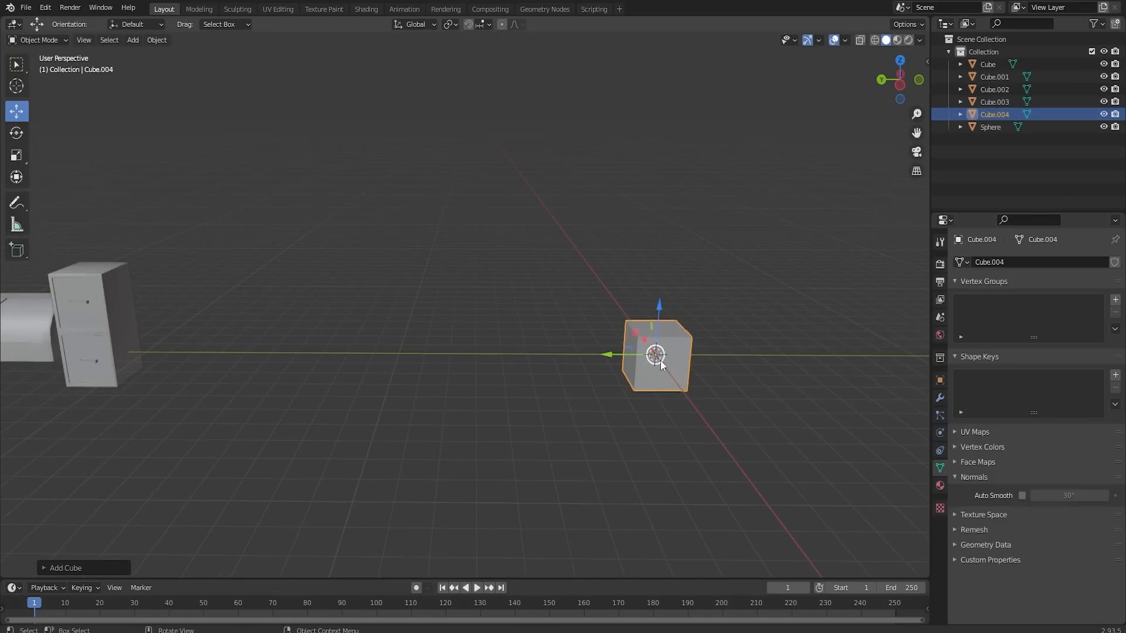
pyautogui.keyDown('shift'); pyautogui.moveTo(696, 350); pyautogui.dragTo(399, 343, button='middle'); pyautogui.keyUp('shift')
# - Stretch the new cube into a long bar by moving one side face outward along the Y axis
pyautogui.click(108, 42)
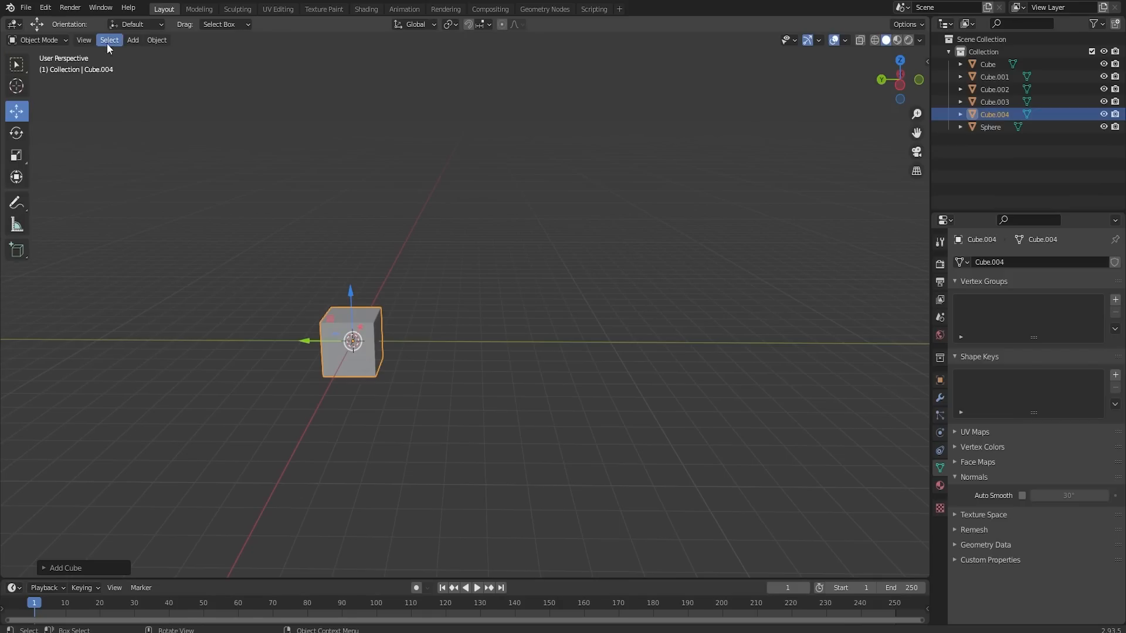
pyautogui.press('Tab')
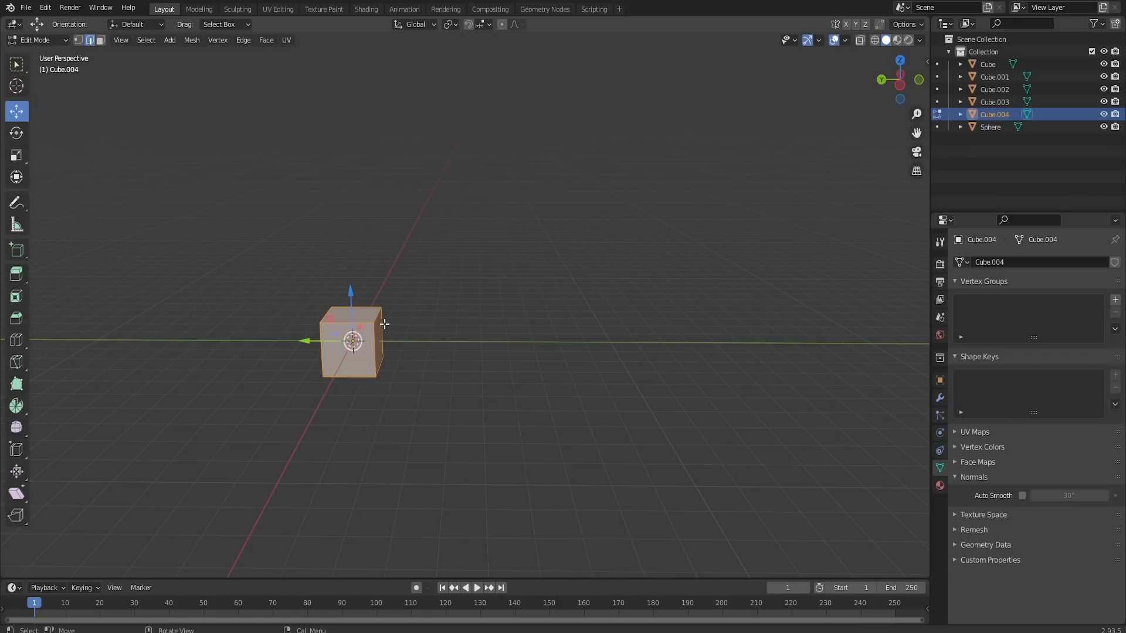
pyautogui.click(381, 333)
pyautogui.click(101, 40)
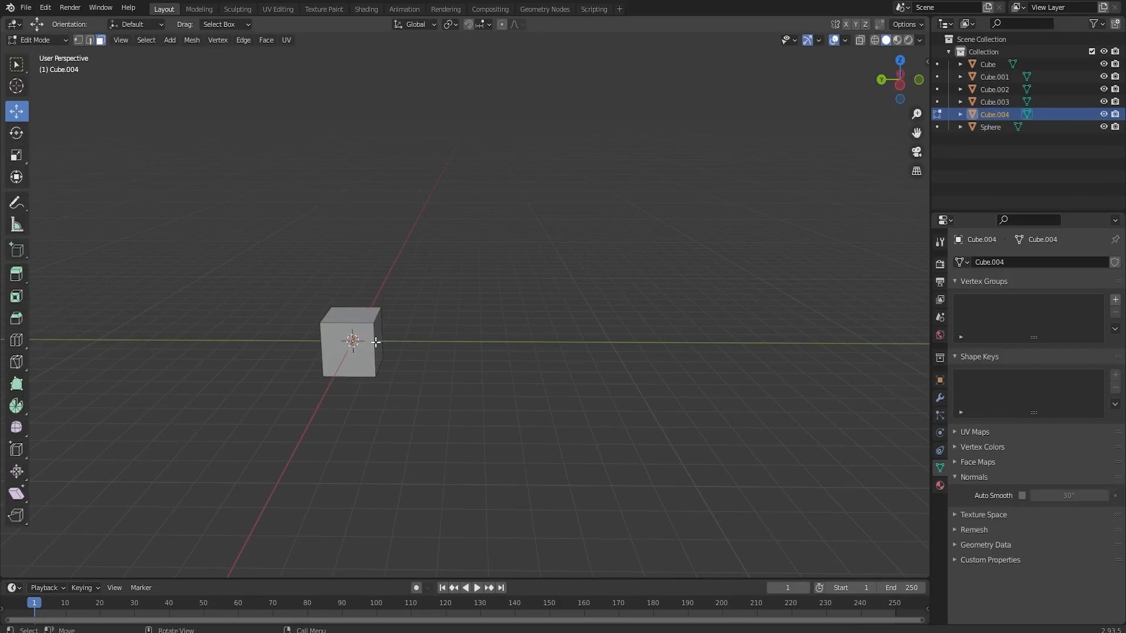
pyautogui.click(376, 342)
pyautogui.moveTo(353, 341); pyautogui.dragTo(716, 358)
pyautogui.moveTo(715, 358)
pyautogui.keyDown('alt'); pyautogui.mouseDown(button='middle')
pyautogui.moveTo(597, 325)
pyautogui.moveTo(716, 338)
pyautogui.mouseUp(button='middle'); pyautogui.keyUp('alt')
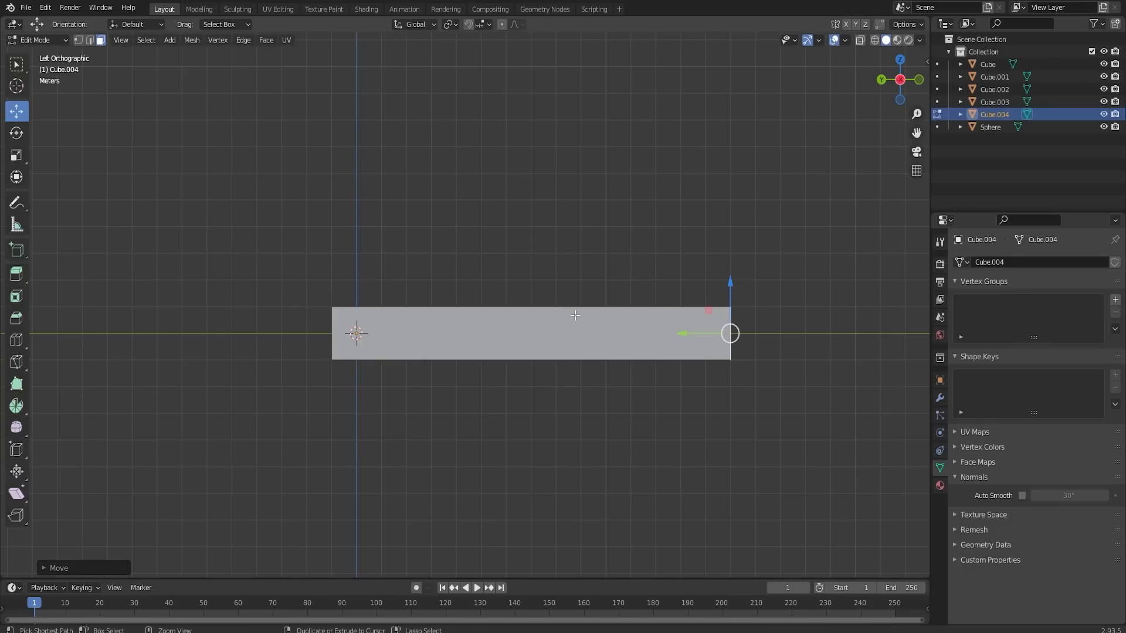
# - Add 14 evenly spaced loop cuts across the bar's length without sliding them
pyautogui.hotkey('ctrl', 'r')
pyautogui.scroll(9, 574, 315)
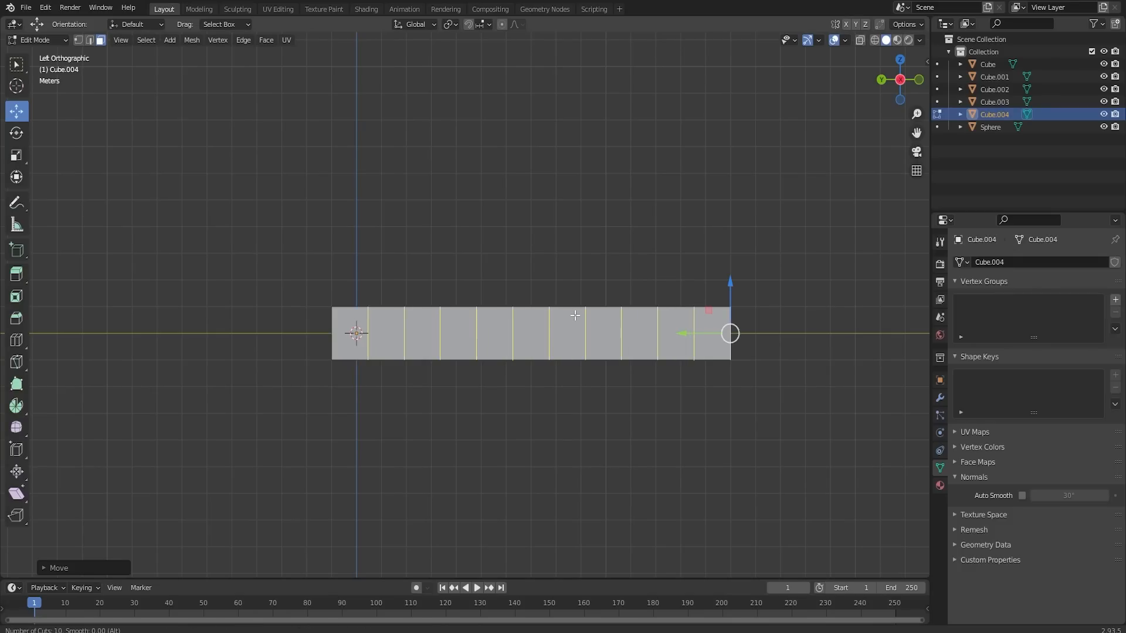
pyautogui.scroll(4, 574, 315)
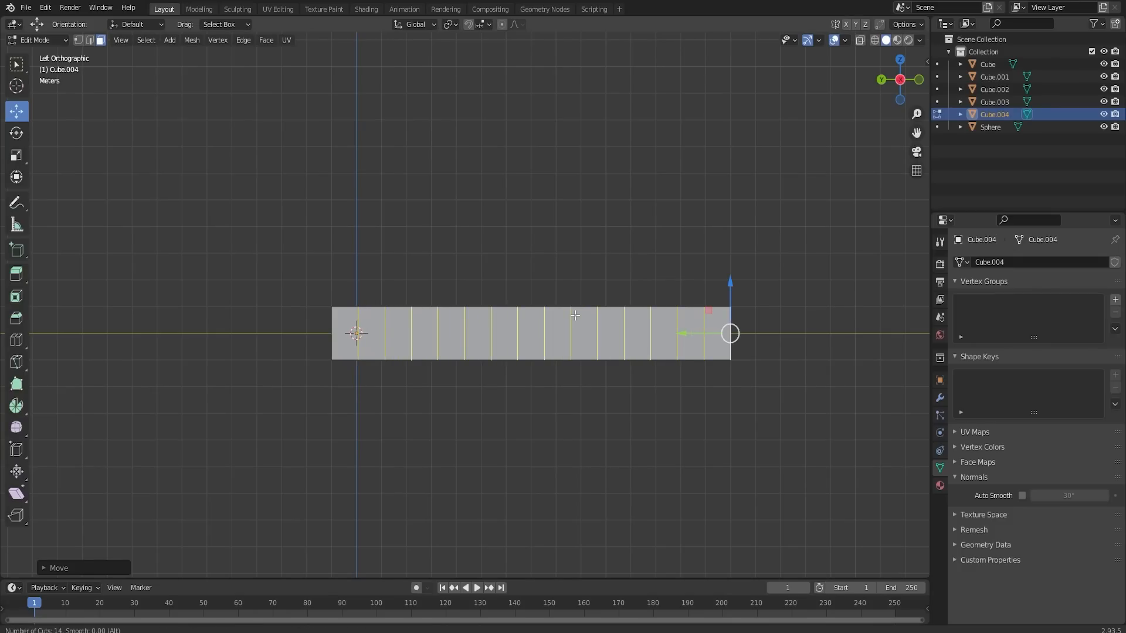
pyautogui.click(574, 316)
pyautogui.rightClick(576, 316)
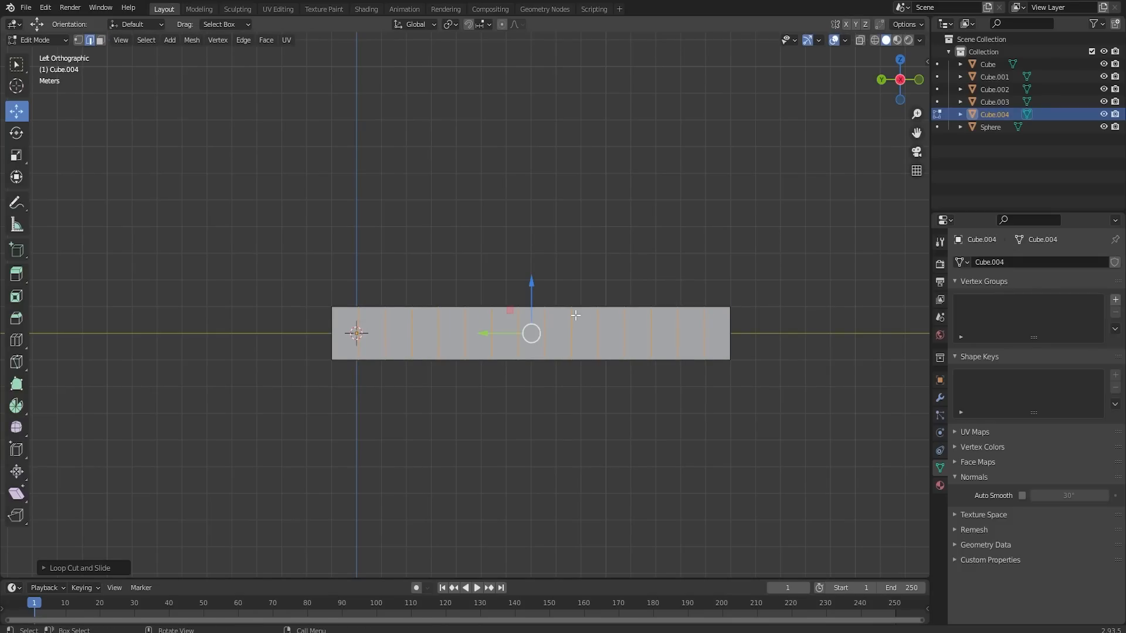
# - Turn on proportional editing and try moving the loop cuts and a vertical end edge of the bar
pyautogui.moveTo(575, 315); pyautogui.dragTo(541, 359, button='middle')
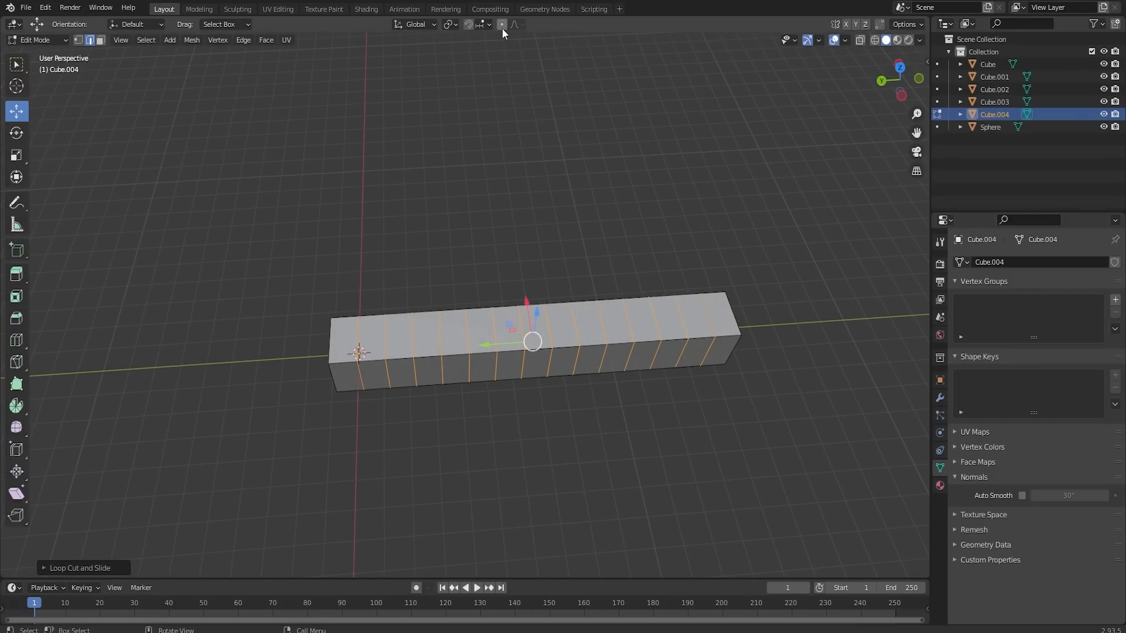
pyautogui.press('g')
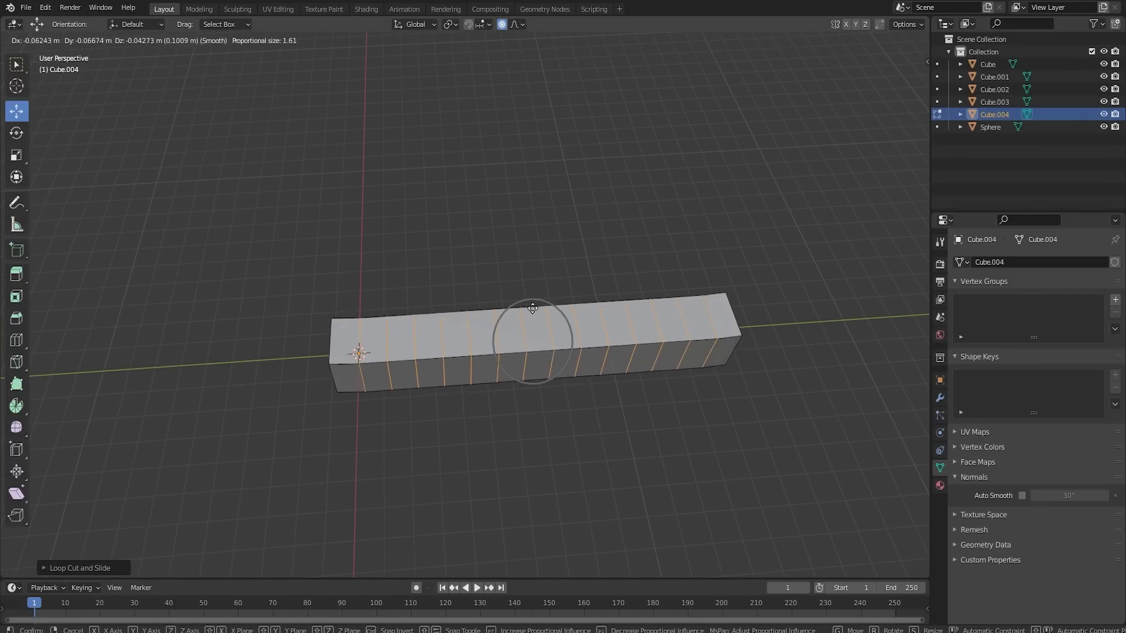
pyautogui.rightClick(531, 319)
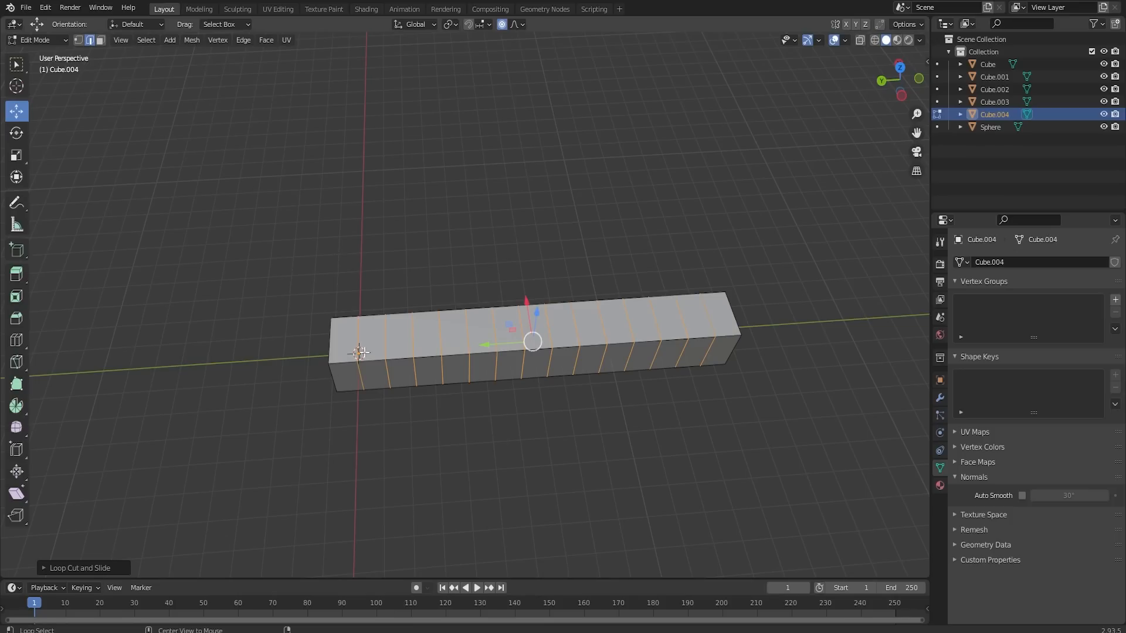
pyautogui.click(333, 379)
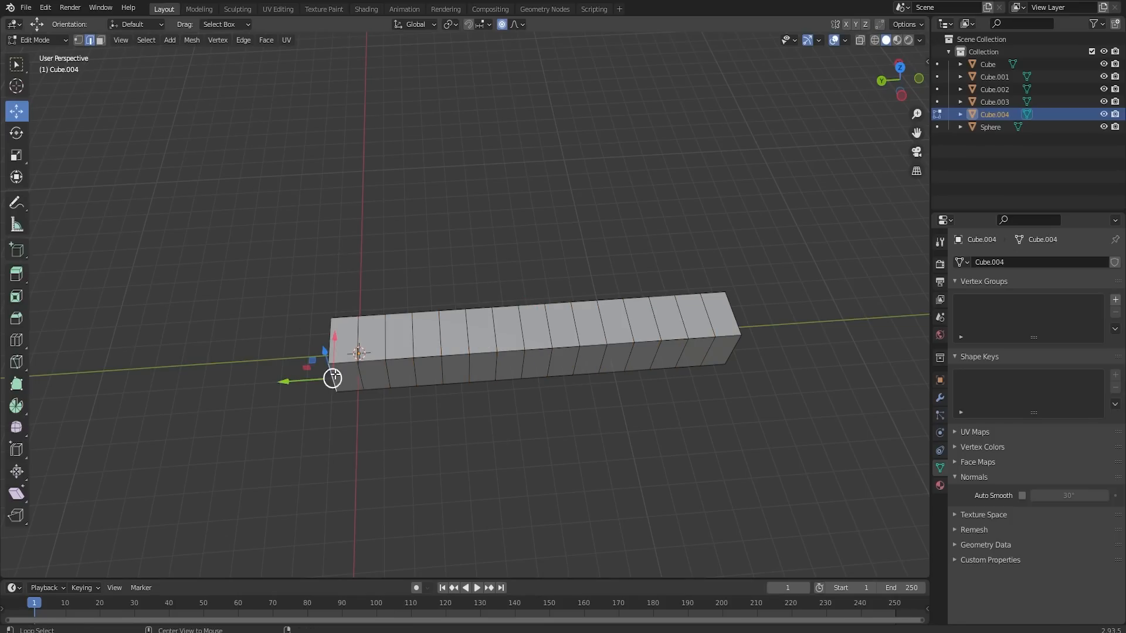
pyautogui.press('g')
pyautogui.rightClick(333, 370)
# - Select the edges around both end faces of the bar and move them sideways along X with proportional editing
pyautogui.moveTo(334, 382); pyautogui.dragTo(455, 372, button='middle')
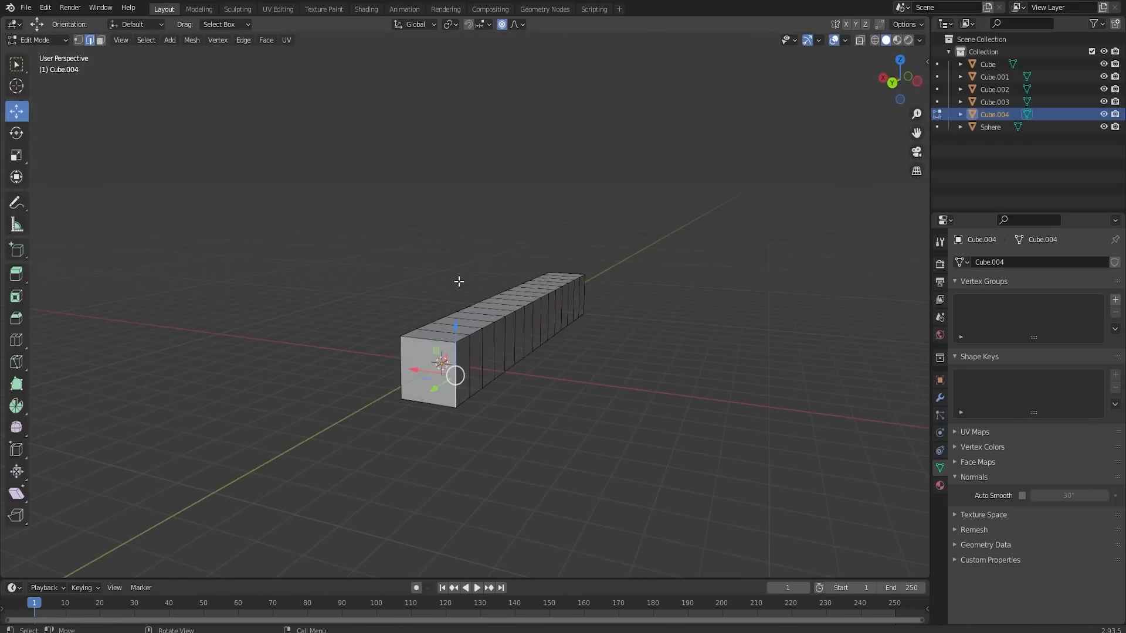
pyautogui.click(455, 376)
pyautogui.keyDown('shift'); pyautogui.click(400, 350); pyautogui.keyUp('shift')
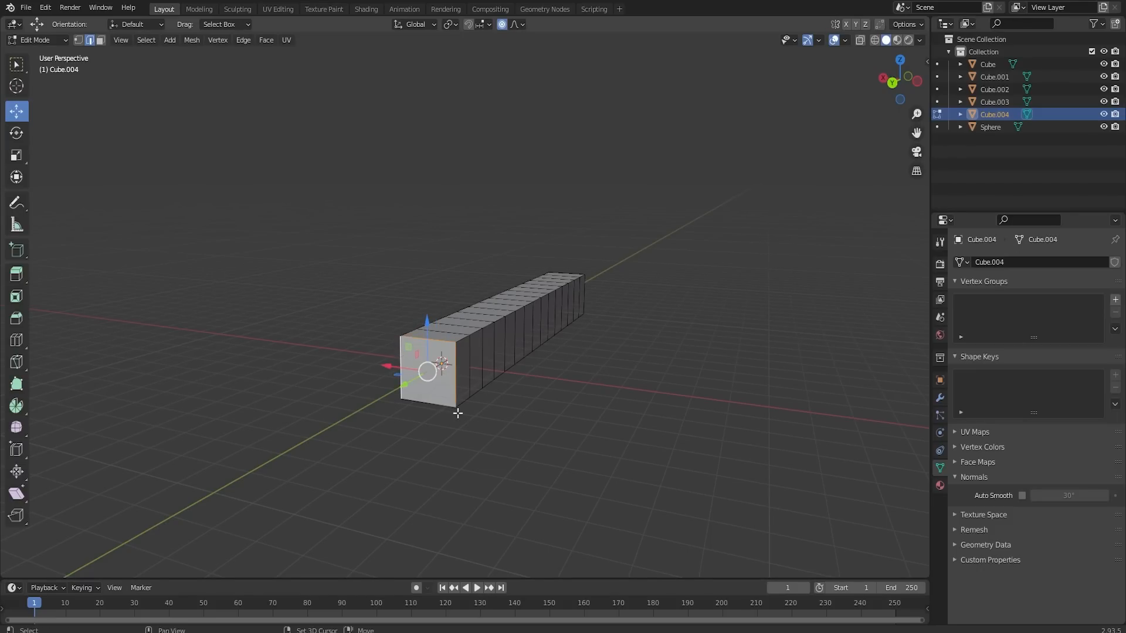
pyautogui.moveTo(463, 396); pyautogui.dragTo(414, 357, button='middle')
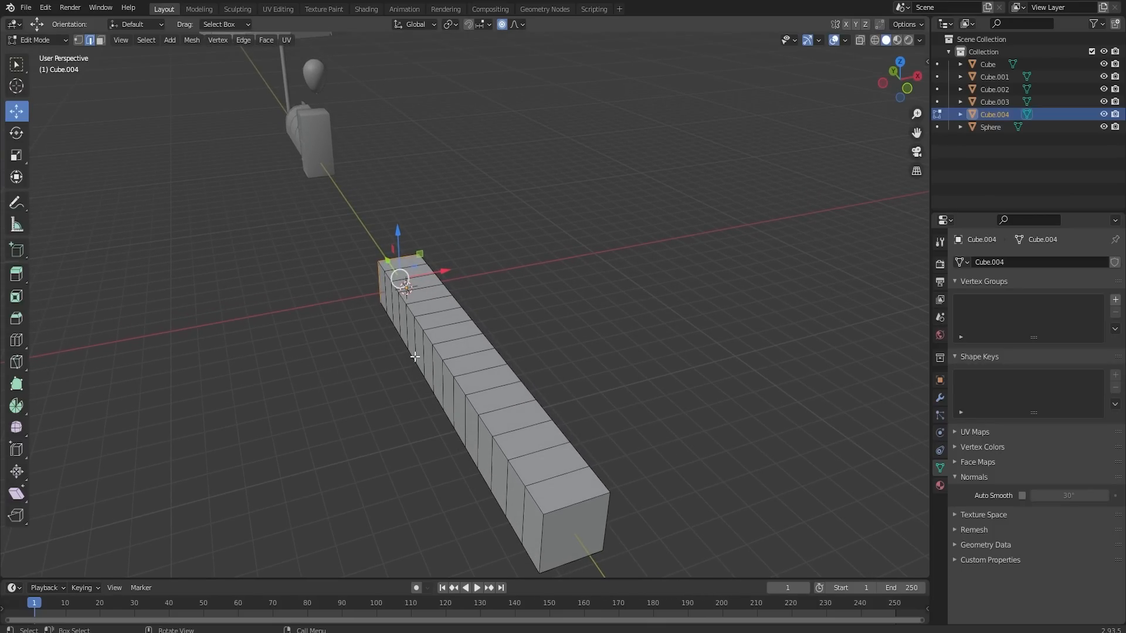
pyautogui.keyDown('shift'); pyautogui.click(571, 505); pyautogui.keyUp('shift')
pyautogui.keyDown('shift'); pyautogui.click(545, 525); pyautogui.keyUp('shift')
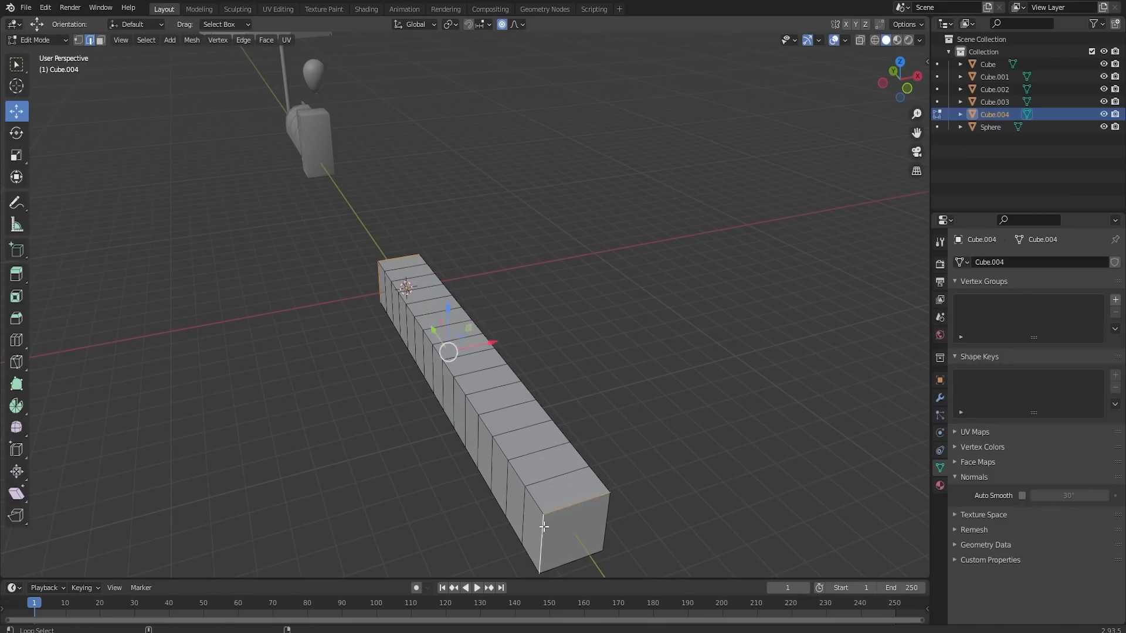
pyautogui.moveTo(499, 362); pyautogui.dragTo(482, 367)
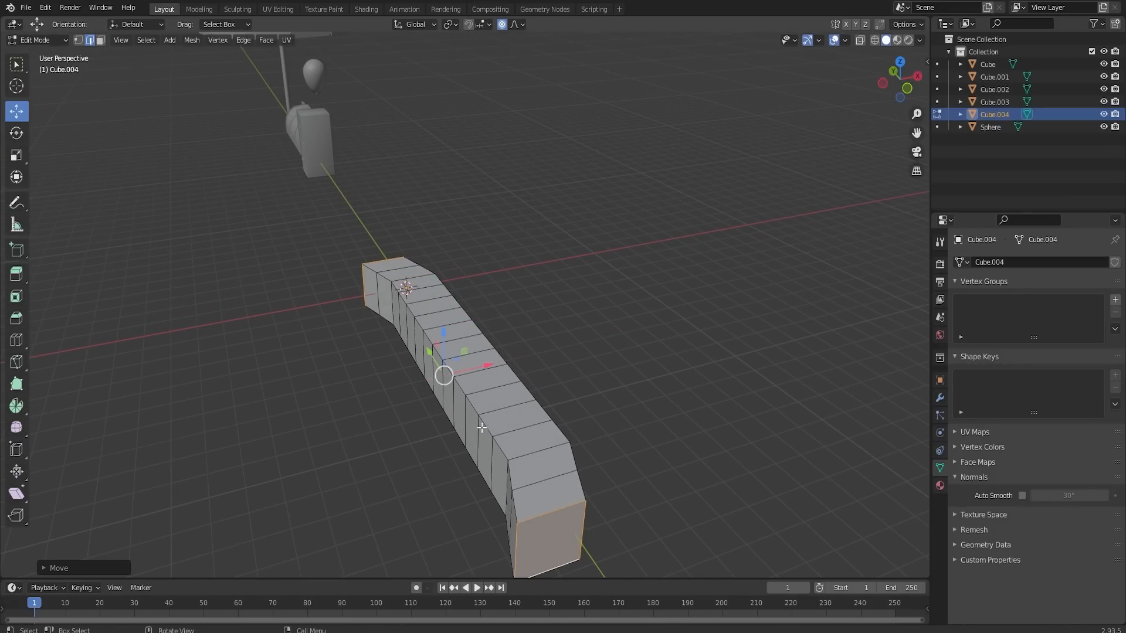
# - Shape the bar into a wavy bench with rounded edges and a thin raised backrest along one long side
pyautogui.moveTo(482, 368); pyautogui.dragTo(550, 408, button='middle')
pyautogui.moveTo(551, 408); pyautogui.dragTo(556, 410, button='middle')
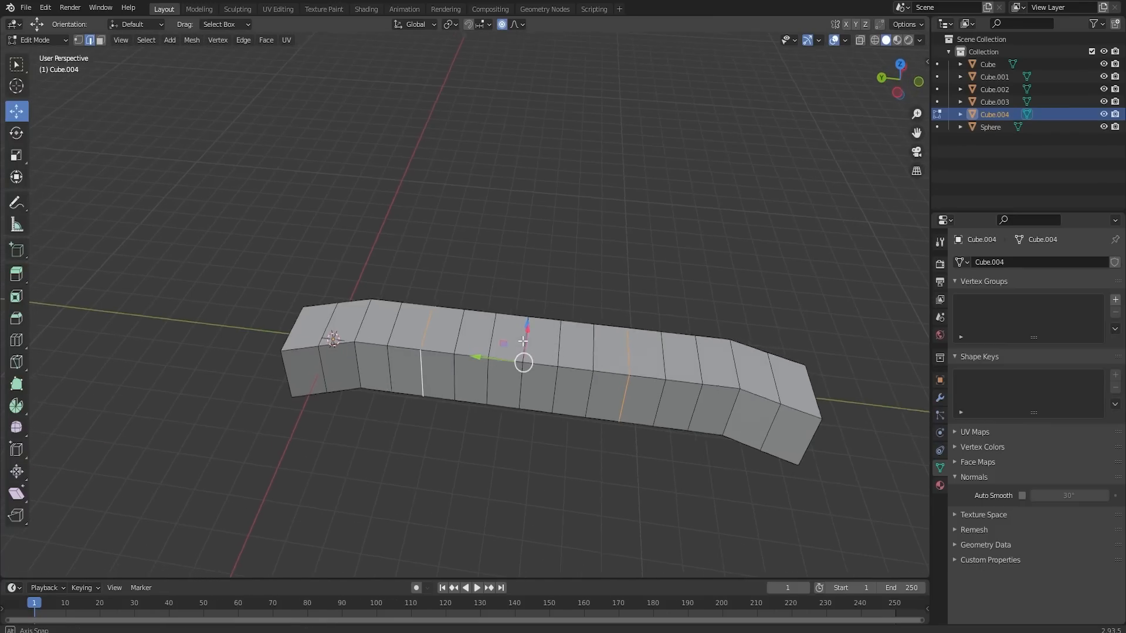
pyautogui.moveTo(578, 343); pyautogui.dragTo(523, 353, button='middle')
pyautogui.moveTo(523, 353); pyautogui.dragTo(504, 377)
pyautogui.keyDown('alt'); pyautogui.click(497, 363); pyautogui.keyUp('alt')
pyautogui.moveTo(534, 403); pyautogui.dragTo(557, 389, button='middle')
pyautogui.press('Tab')
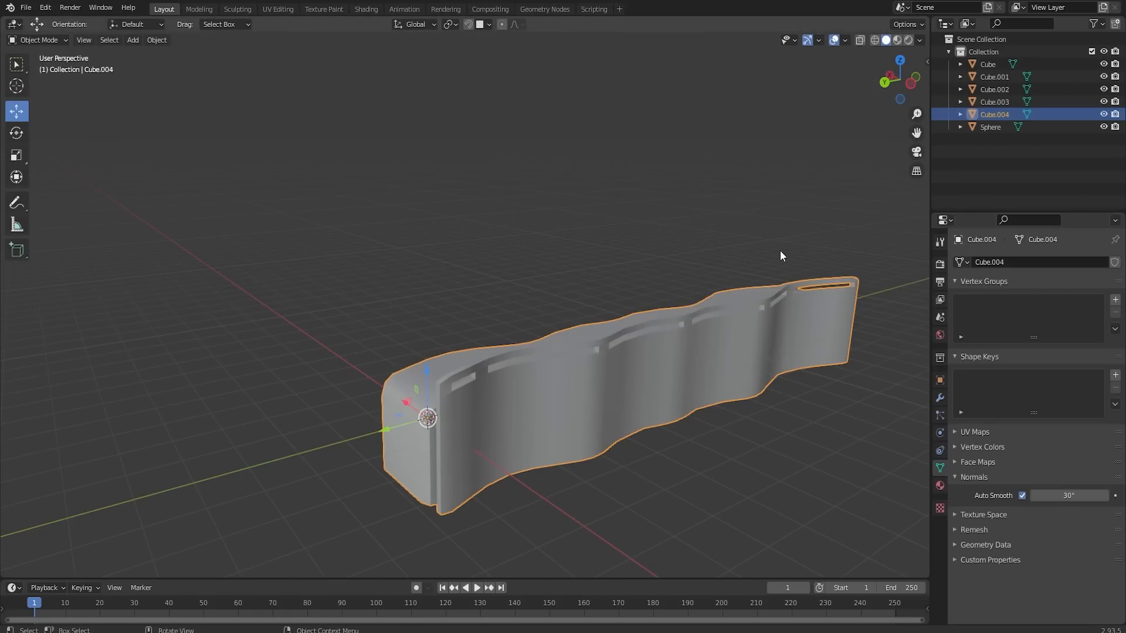
pyautogui.click(777, 254)
pyautogui.moveTo(777, 254); pyautogui.dragTo(803, 351, button='middle')
pyautogui.click(446, 355)
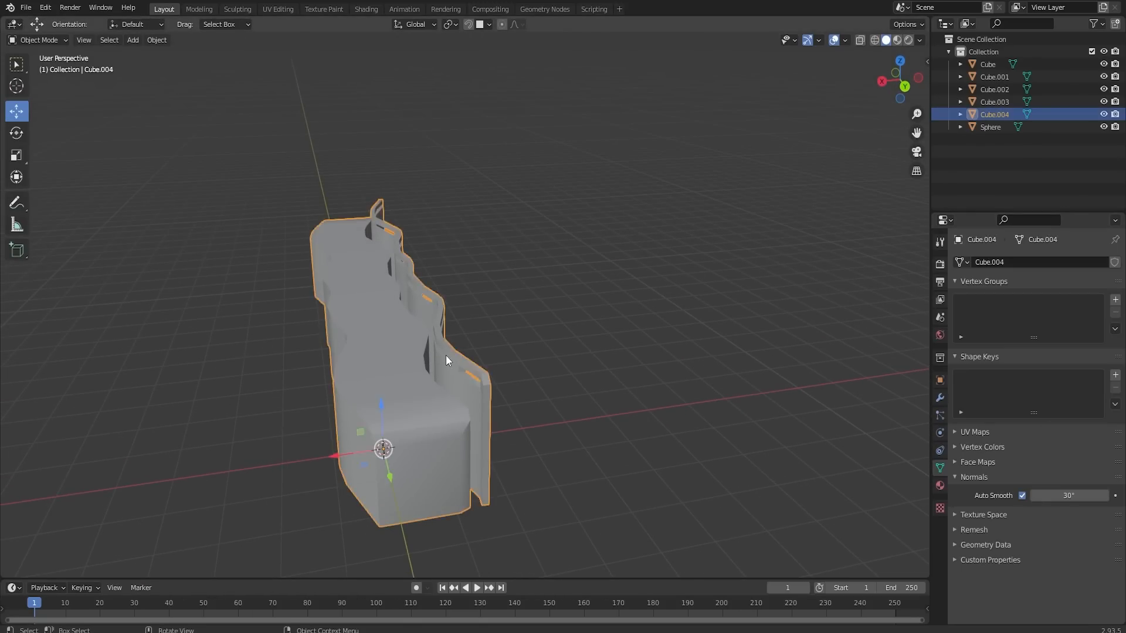
# - Select the bench's whole backrest and move it slightly along X against the seat
pyautogui.press('Tab')
pyautogui.click(450, 357)
pyautogui.hotkey('ctrl', 'l')
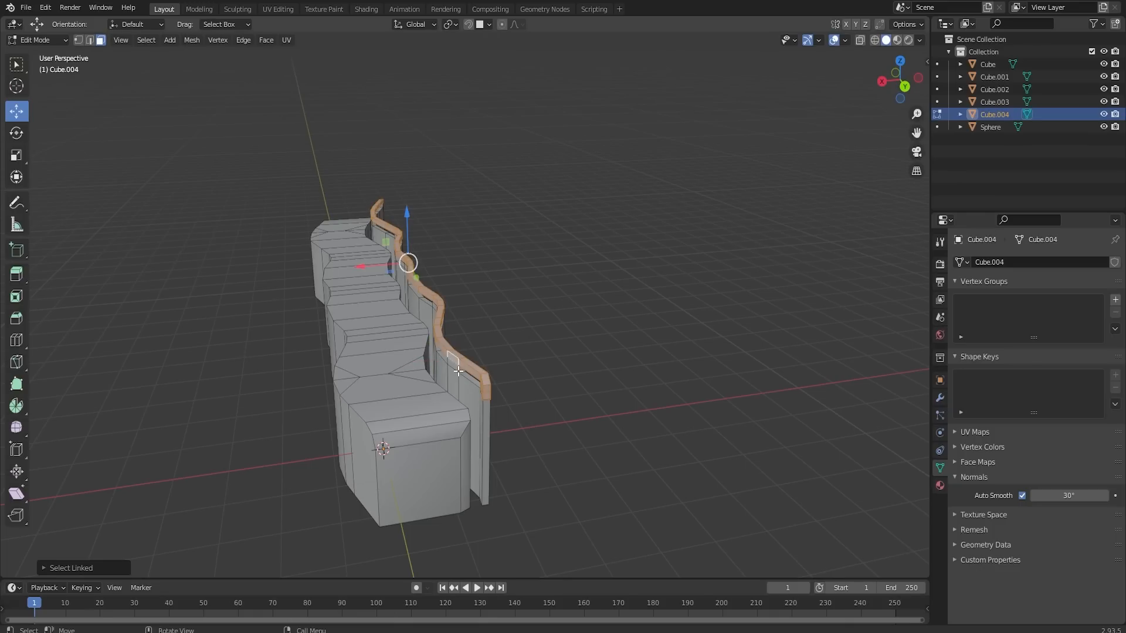
pyautogui.moveTo(378, 283); pyautogui.dragTo(371, 281)
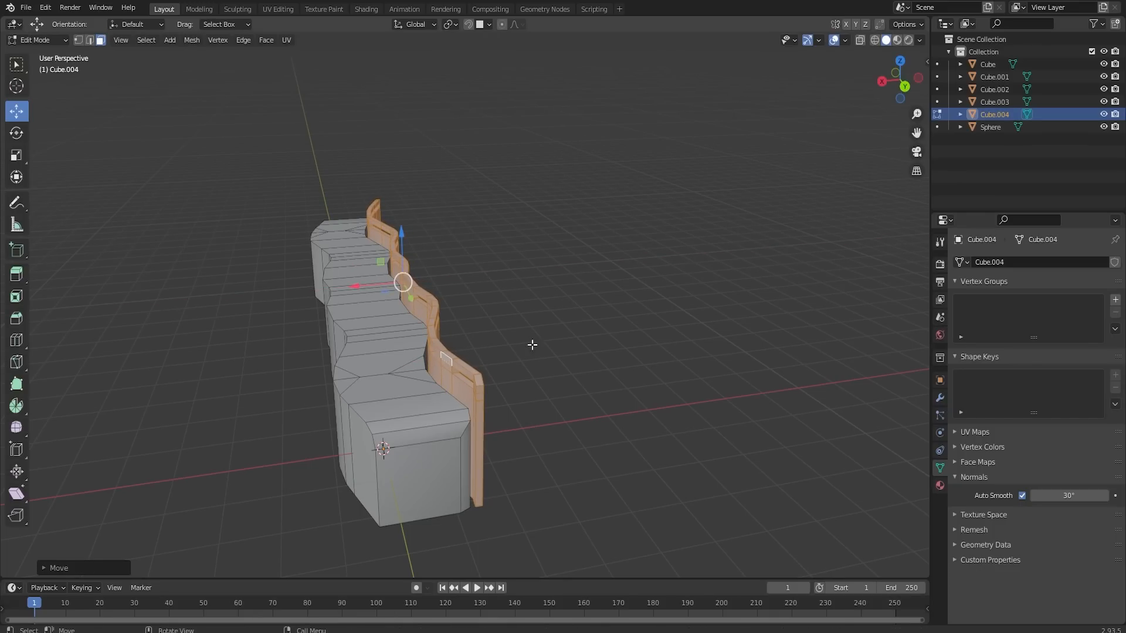
pyautogui.moveTo(530, 345); pyautogui.dragTo(543, 287, button='middle')
pyautogui.moveTo(538, 264); pyautogui.dragTo(554, 370, button='middle')
pyautogui.press('Tab')
# - Move the wavy bench along Y to the far side of the parasol and deselect it
pyautogui.scroll(-3, 586, 364)
pyautogui.moveTo(654, 352); pyautogui.dragTo(541, 378, button='middle')
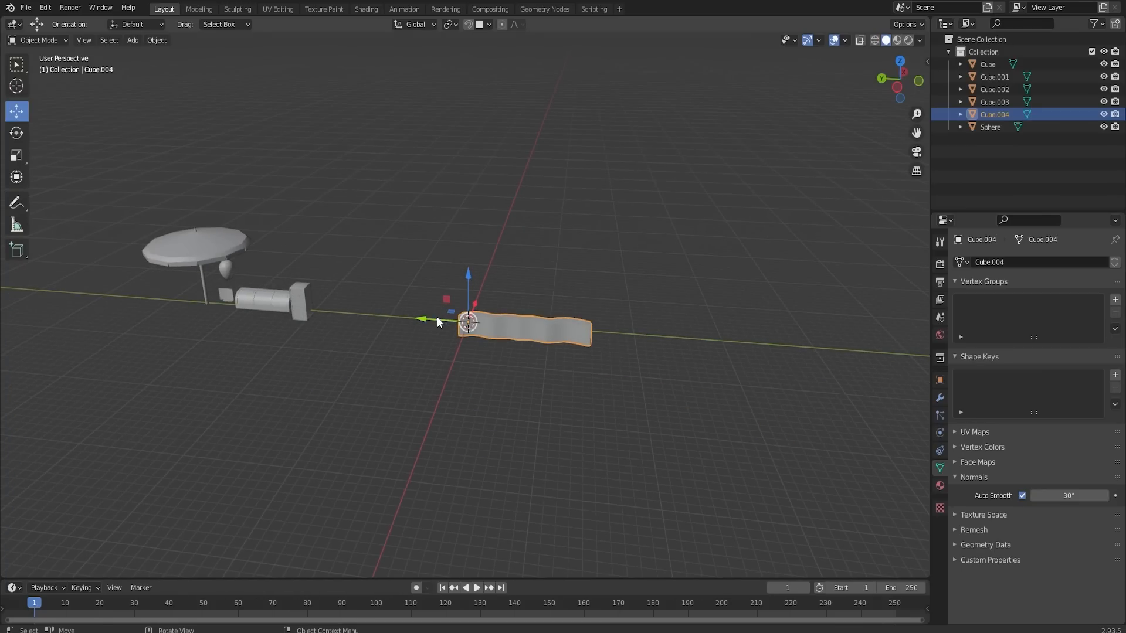
pyautogui.moveTo(438, 318); pyautogui.dragTo(50, 304)
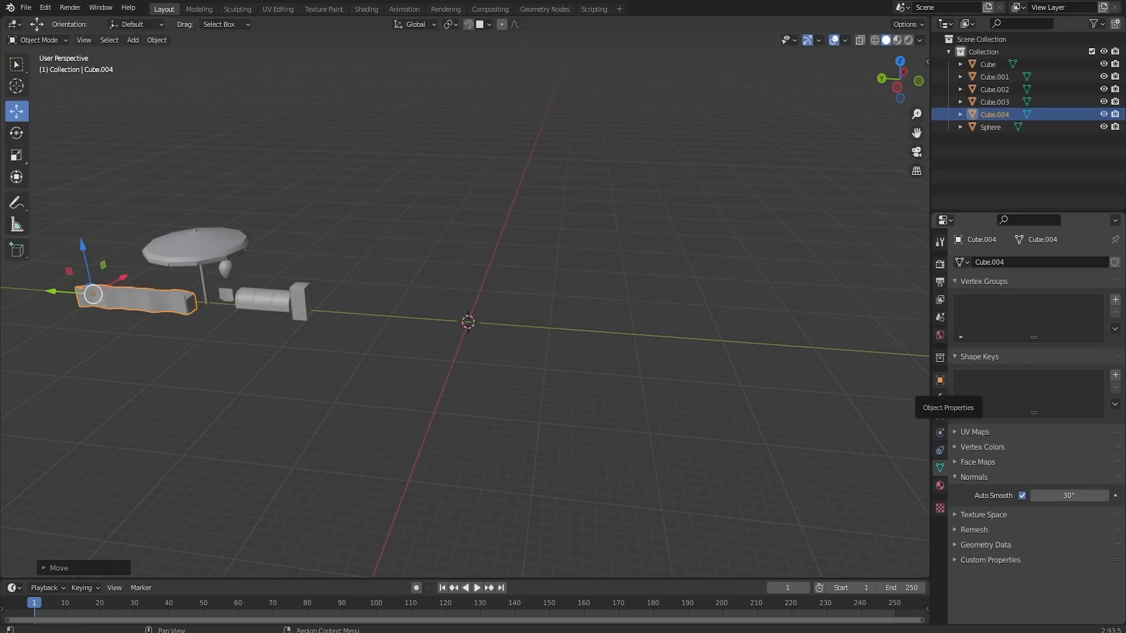
pyautogui.click(624, 386)
# - Add a cylinder mesh at the world origin with 25 vertices
pyautogui.hotkey('shift', 'a')
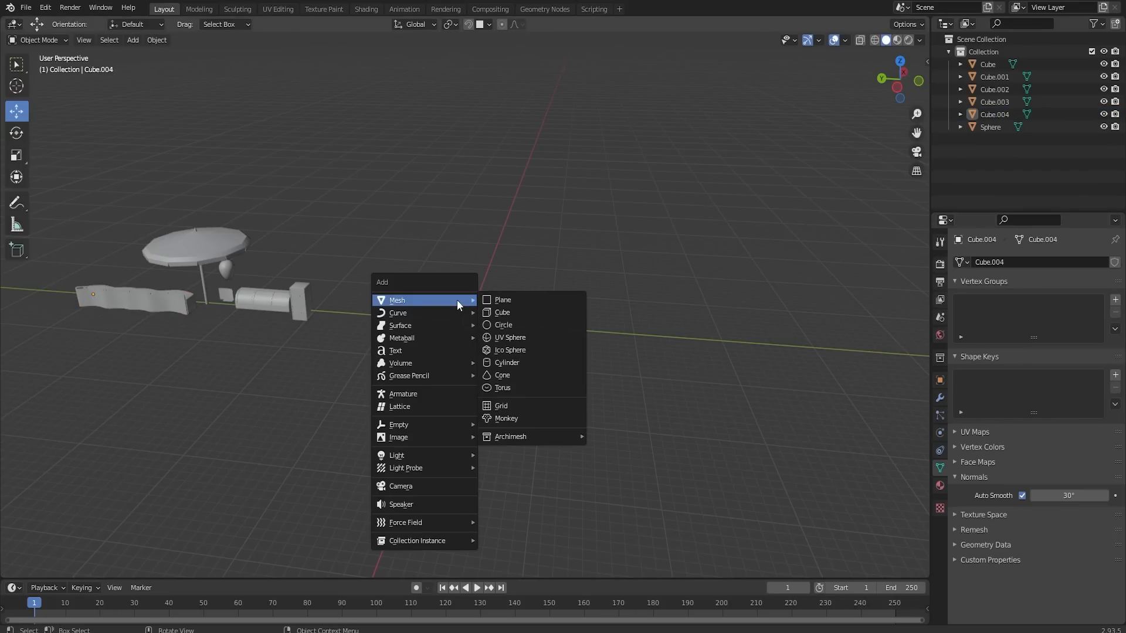
pyautogui.click(513, 364)
pyautogui.scroll(5, 480, 343)
pyautogui.click(50, 568)
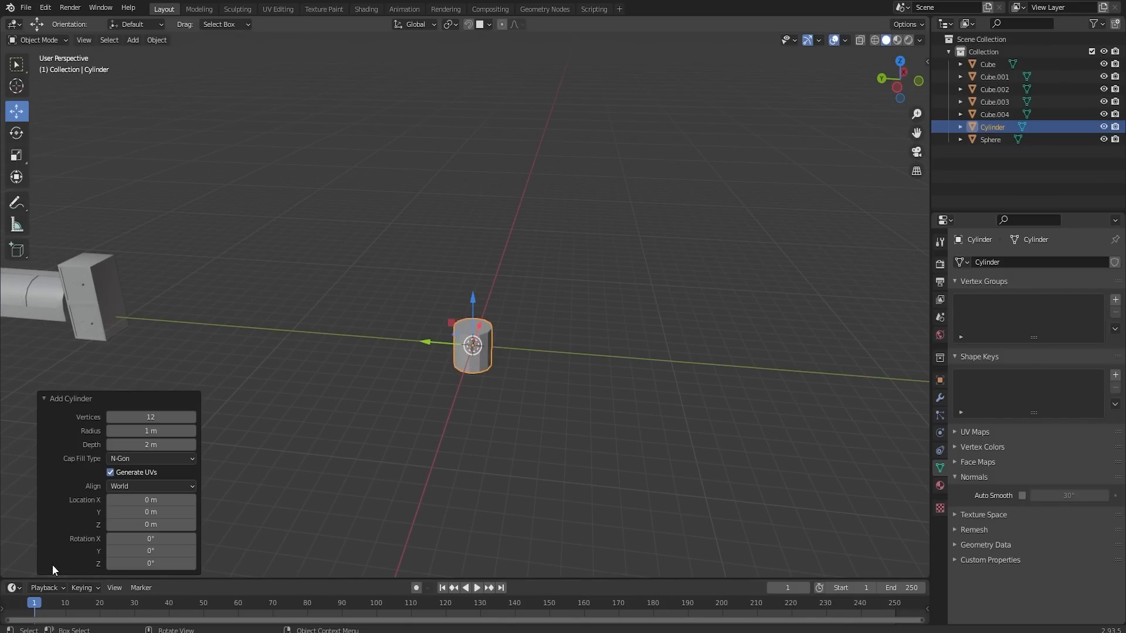
pyautogui.click(151, 417)
pyautogui.scroll(1, 470, 386)
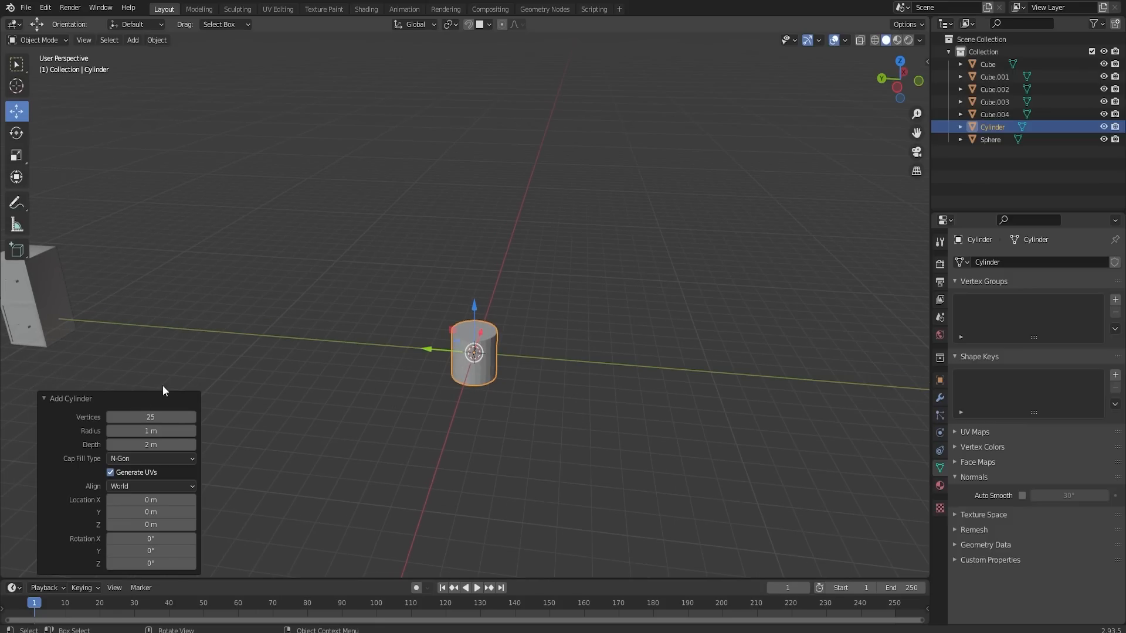
pyautogui.click(44, 397)
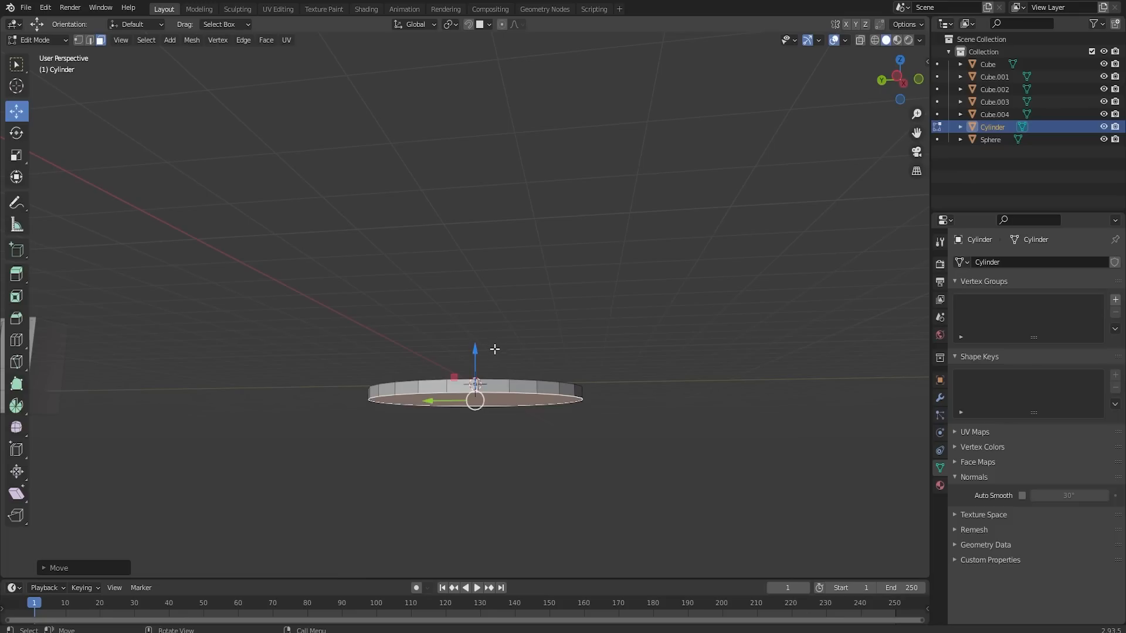
# - Move the bottom face to thin the cylinder into a wide, flat disc and select its top face
pyautogui.moveTo(494, 349); pyautogui.dragTo(492, 373, button='middle')
pyautogui.moveTo(473, 355); pyautogui.dragTo(474, 352)
pyautogui.click(498, 373)
pyautogui.moveTo(499, 372); pyautogui.dragTo(525, 383, button='middle')
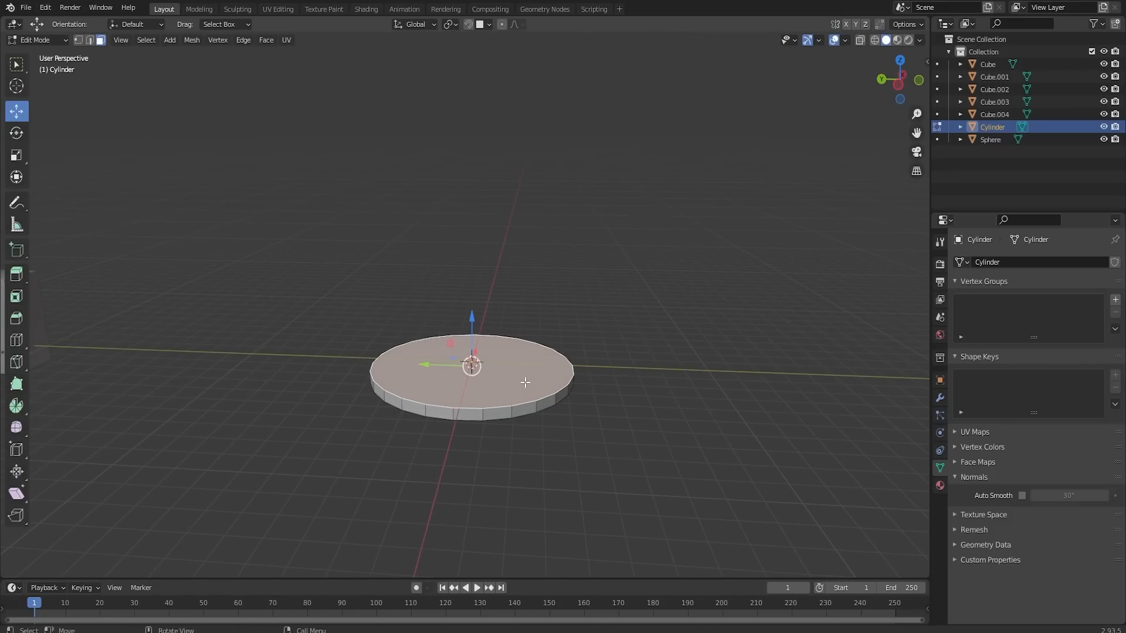
# - Inset the disc's top face slightly and extrude it downward to form a basin with a thin raised rim
pyautogui.press('i')
pyautogui.click(596, 398)
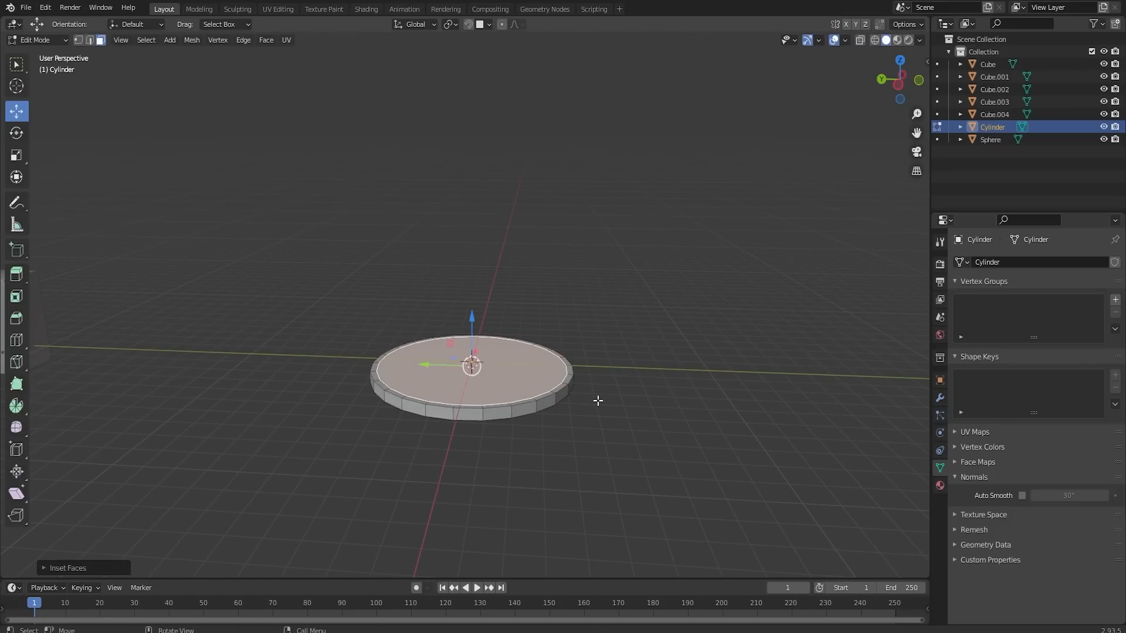
pyautogui.press('e')
pyautogui.click(598, 403)
# - Inset the basin floor about 2 m and extrude the central circle upward into a low round plinth
pyautogui.press('i')
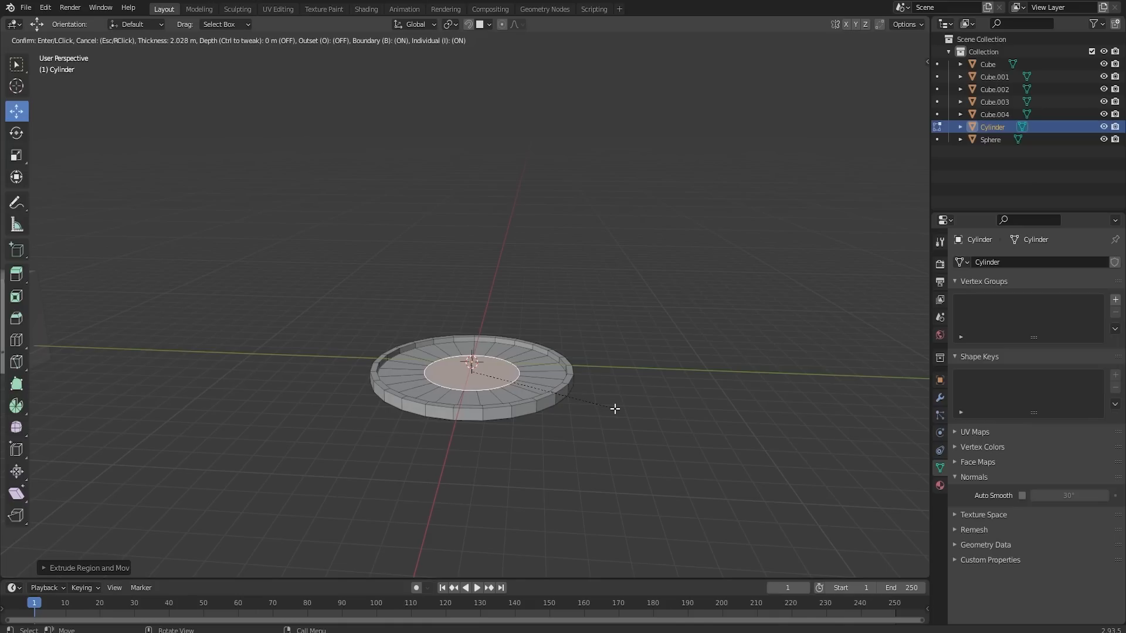
pyautogui.click(613, 407)
pyautogui.press('e')
pyautogui.click(611, 402)
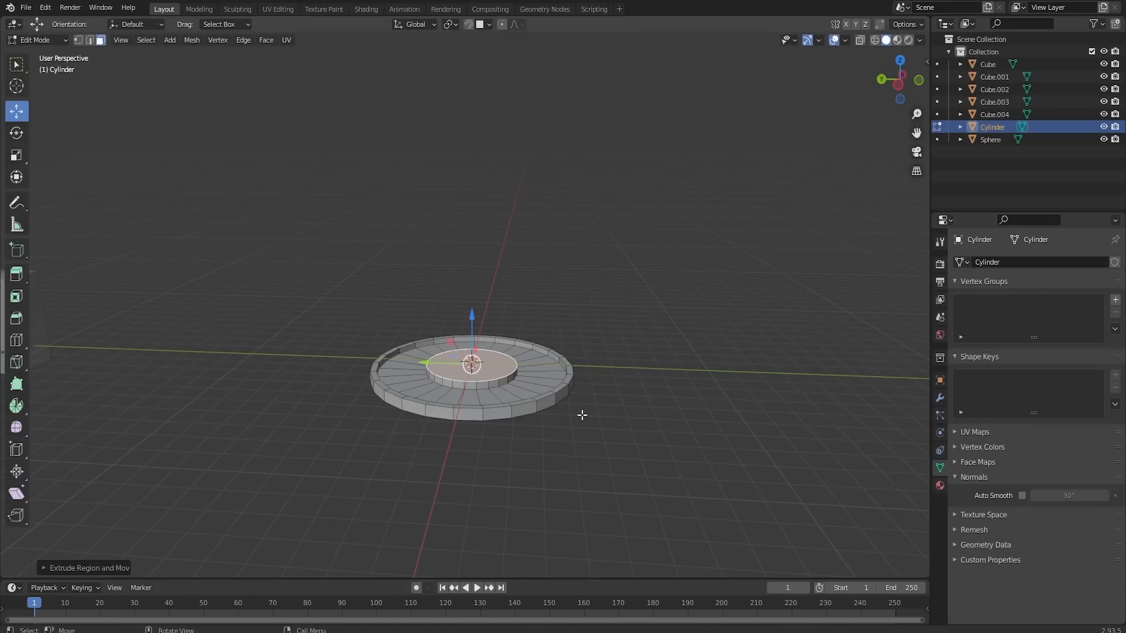
# - Extrude the plinth's top upward, bevel its upper edge into a dome shape, and scale down the top face
pyautogui.press('e')
pyautogui.click(588, 404)
pyautogui.hotkey('ctrl', 'b')
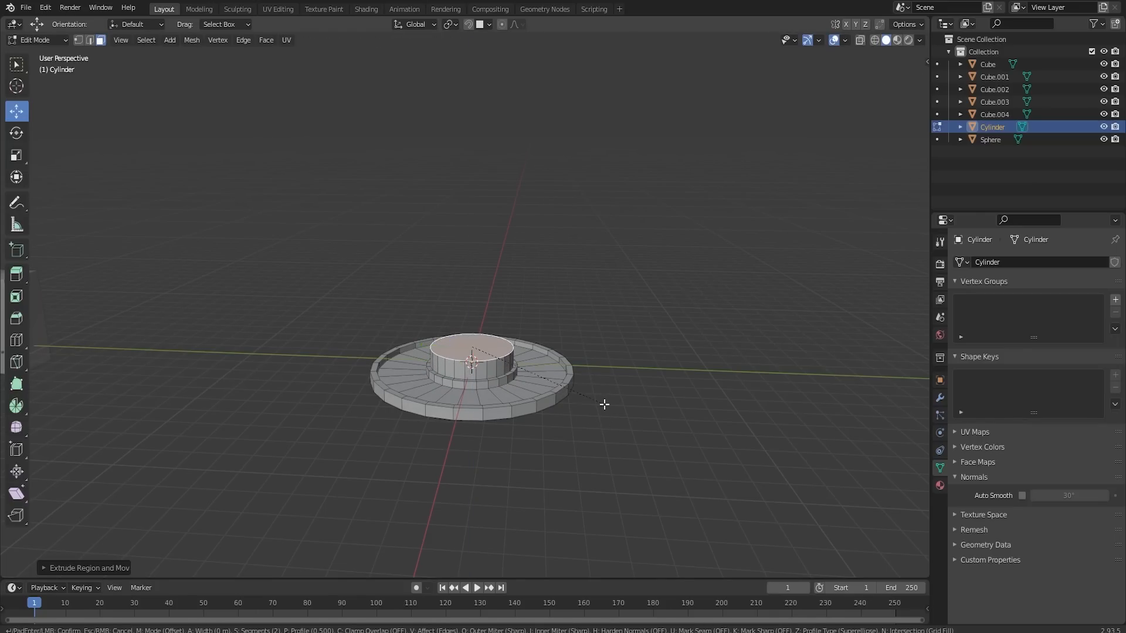
pyautogui.click(479, 350)
pyautogui.press('s')
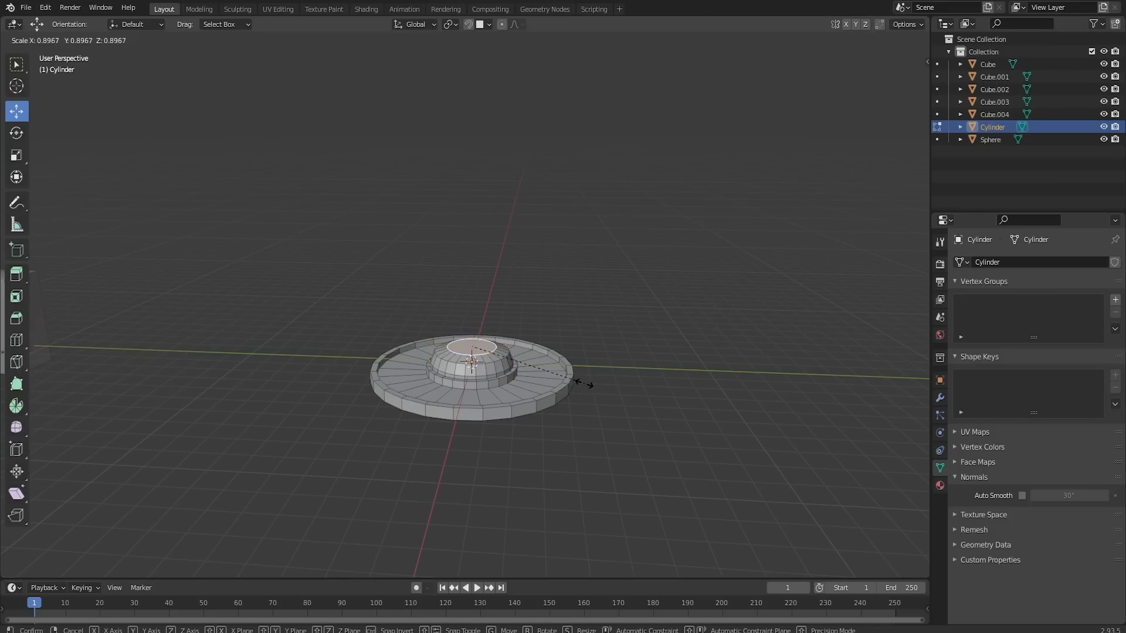
pyautogui.click(575, 380)
# - Extrude the dome's top face in place, scale it to about 0.66, and raise a narrow column from it
pyautogui.press('e')
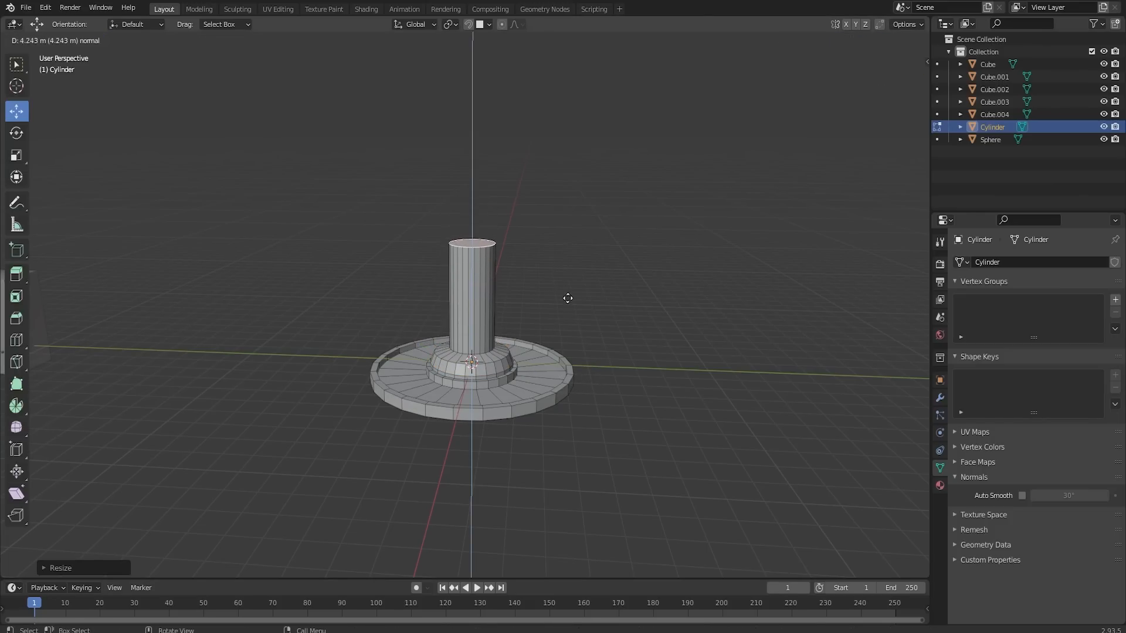
pyautogui.rightClick(567, 279)
pyautogui.press('s')
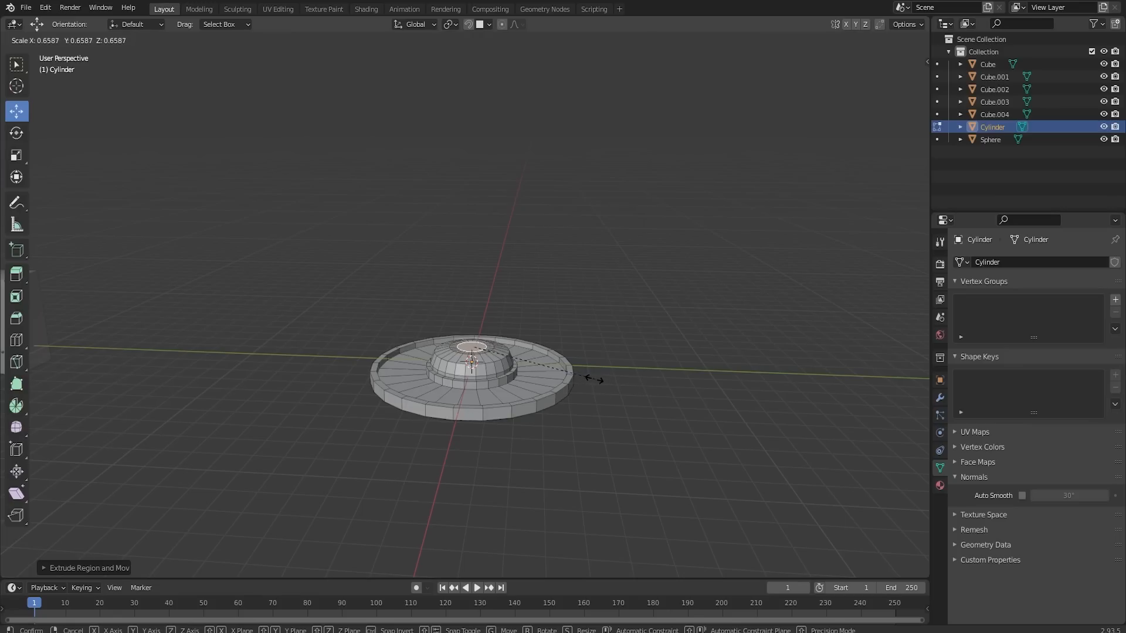
pyautogui.click(593, 379)
pyautogui.press('e')
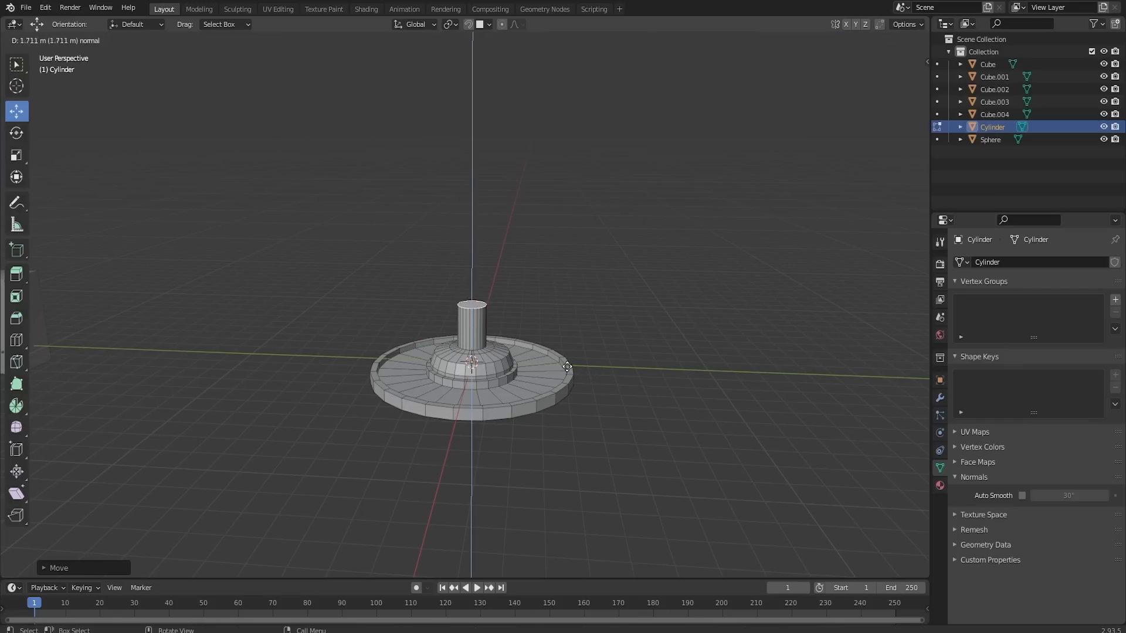
pyautogui.press('Escape')
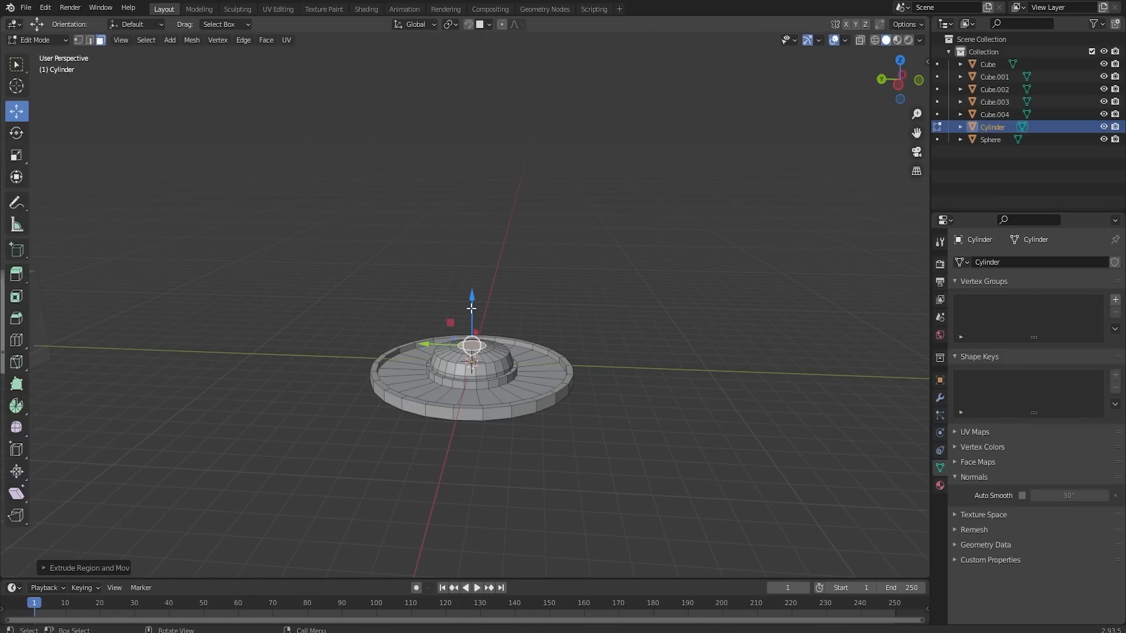
pyautogui.moveTo(471, 308); pyautogui.dragTo(485, 265)
# - Widen the column's extruded top into a second fountain disc about 0.5 m thick and start its recessed basin
pyautogui.press('e')
pyautogui.press('s')
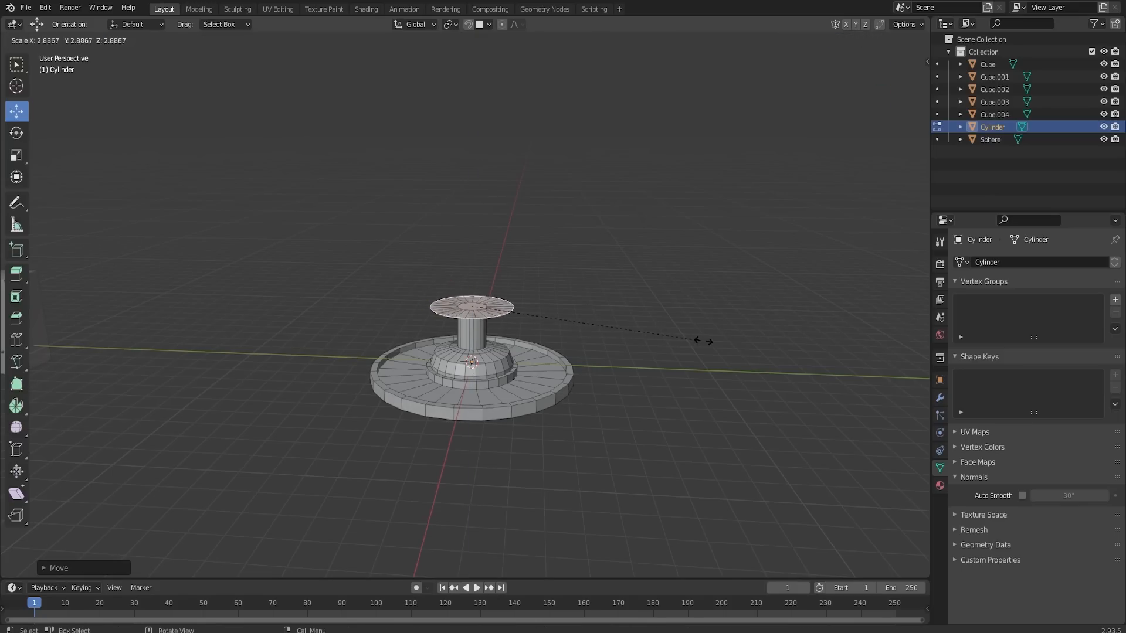
pyautogui.click(805, 358)
pyautogui.press('i')
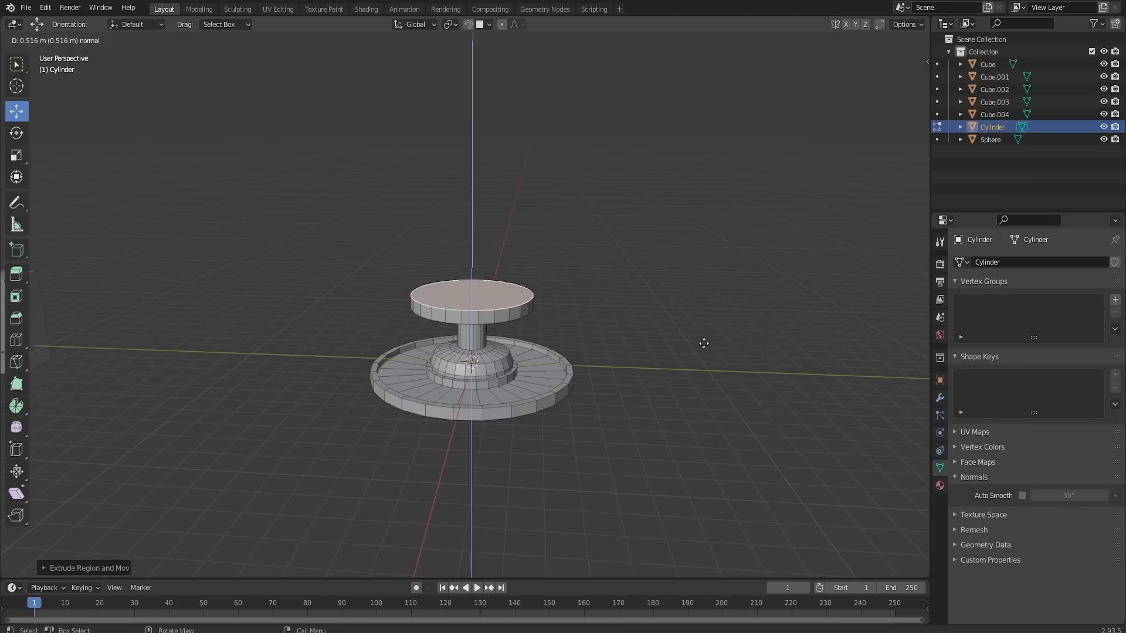
pyautogui.click(703, 344)
pyautogui.press('e')
pyautogui.click(707, 334)
# - Raise a column from the second basin and form a smaller third disc with a recessed top
pyautogui.moveTo(639, 330)
pyautogui.mouseDown(button='middle')
pyautogui.moveTo(626, 321)
pyautogui.moveTo(629, 333)
pyautogui.mouseUp(button='middle')
pyautogui.scroll(2, 629, 328)
pyautogui.press('e')
pyautogui.press('s')
pyautogui.click(48, 350)
pyautogui.press('e')
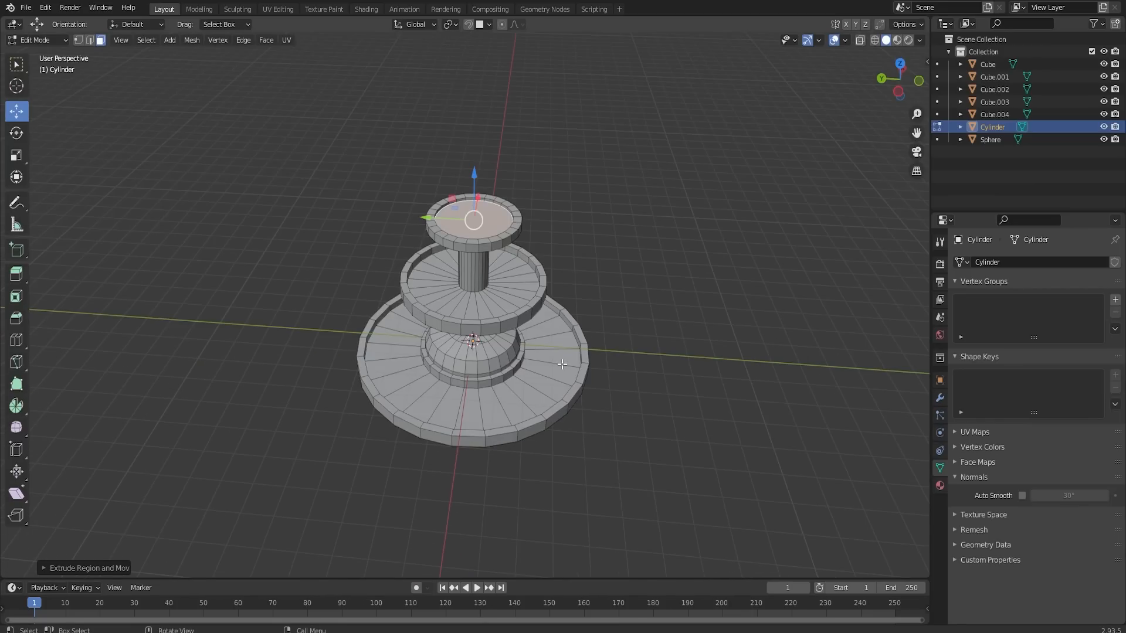
# - Inset the third basin's floor to a small circle and build a thin column topped by a small fourth disc
pyautogui.press('i')
pyautogui.click(588, 324)
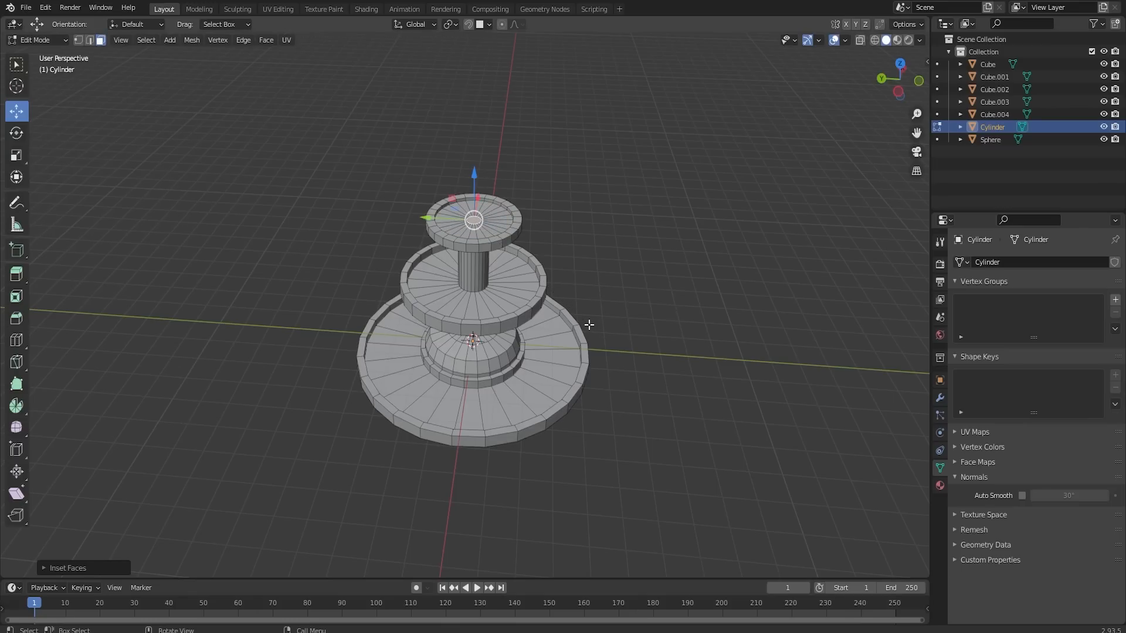
pyautogui.press('e')
pyautogui.click(574, 309)
pyautogui.moveTo(472, 162); pyautogui.dragTo(470, 154)
pyautogui.moveTo(480, 273); pyautogui.dragTo(558, 300, button='middle')
pyautogui.press('Tab')
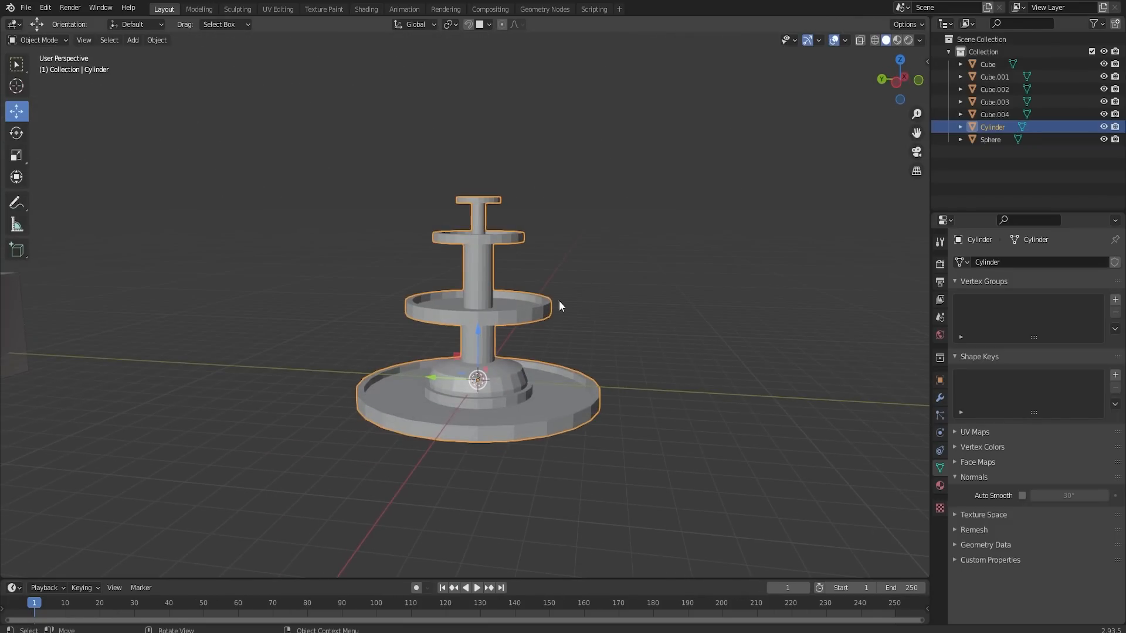
# - Shade the fountain smooth and enable Auto Smooth for its normals
pyautogui.rightClick(494, 310)
pyautogui.click(494, 310)
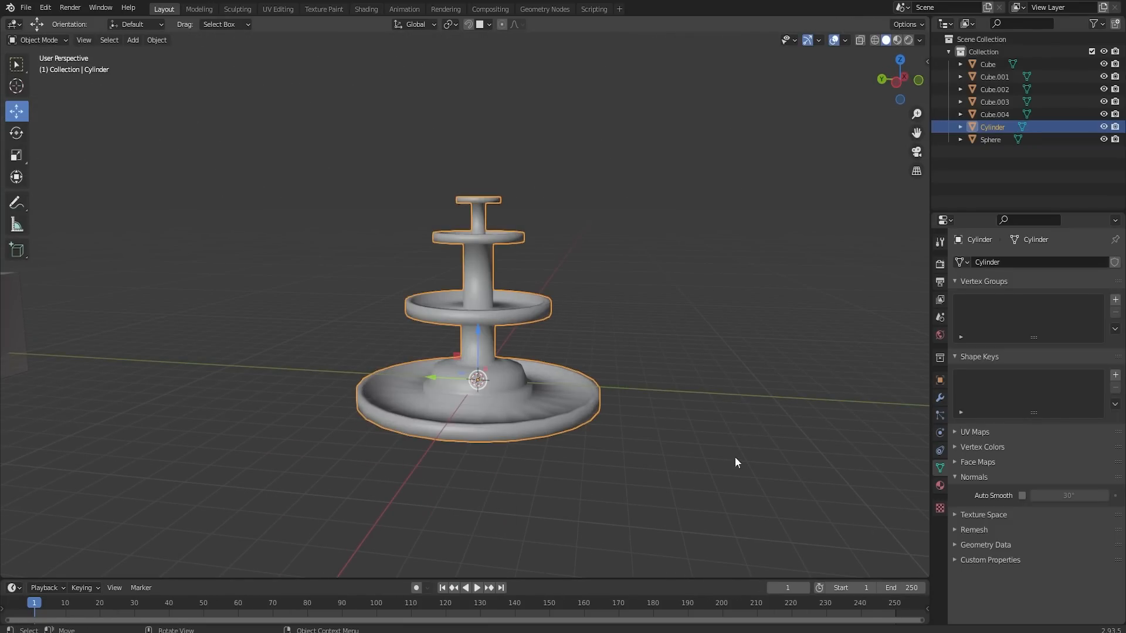
pyautogui.click(1022, 496)
pyautogui.click(678, 394)
pyautogui.moveTo(593, 324); pyautogui.dragTo(485, 291, button='middle')
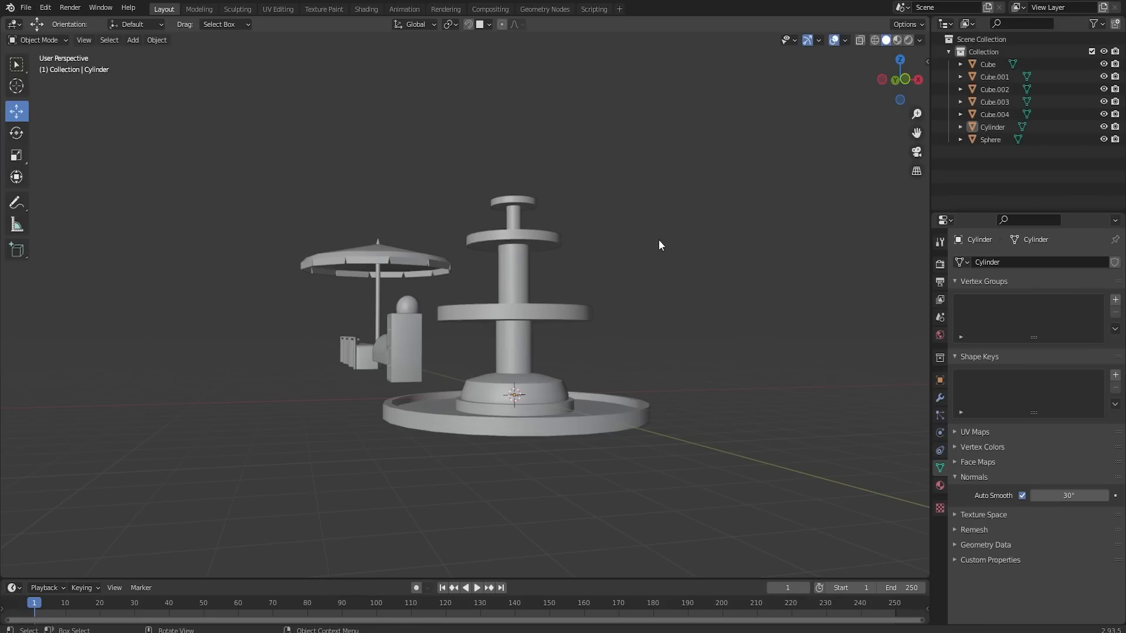
# - Move the fountain along Y to stand beside the two-drawer cabinet
pyautogui.moveTo(614, 262); pyautogui.dragTo(488, 300, button='middle')
pyautogui.moveTo(488, 300); pyautogui.dragTo(424, 304)
pyautogui.moveTo(424, 304); pyautogui.dragTo(603, 339, button='middle')
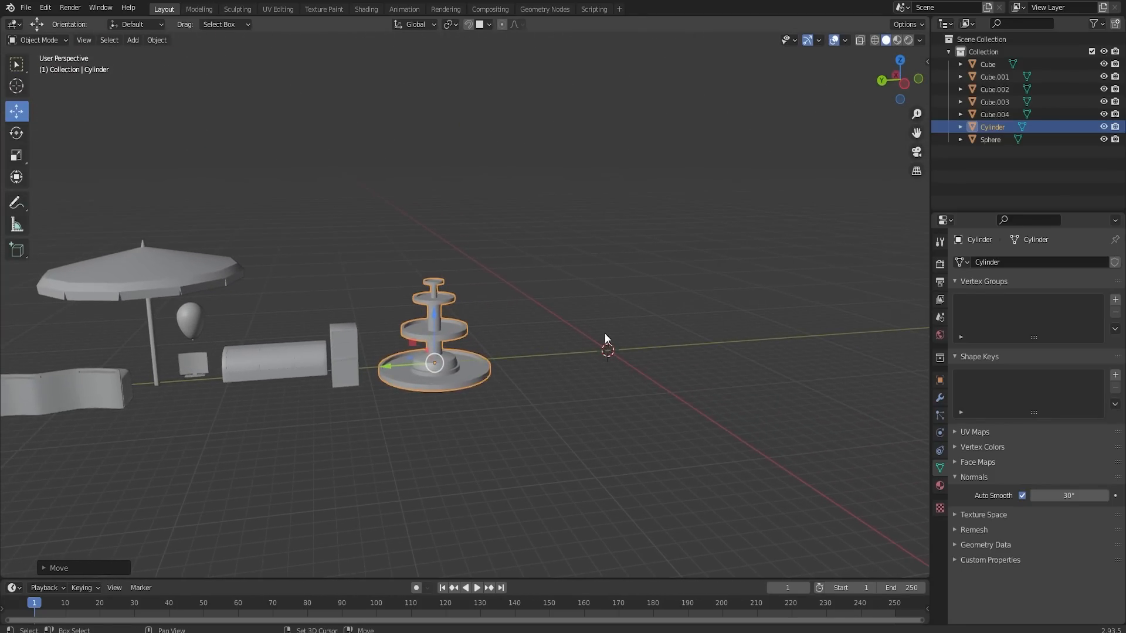
# - Add a cube mesh at the world origin for the next prop
pyautogui.scroll(2, 604, 340)
pyautogui.keyDown('shift'); pyautogui.moveTo(717, 349); pyautogui.dragTo(571, 414, button='middle'); pyautogui.keyUp('shift')
pyautogui.hotkey('shift', 'a')
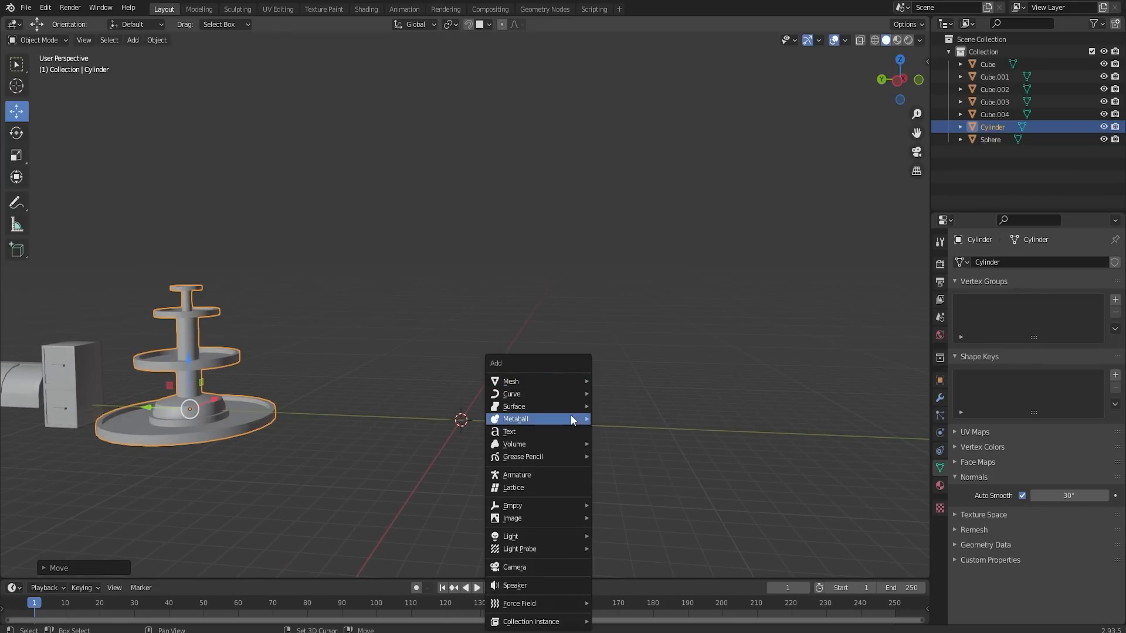
pyautogui.moveTo(551, 381)
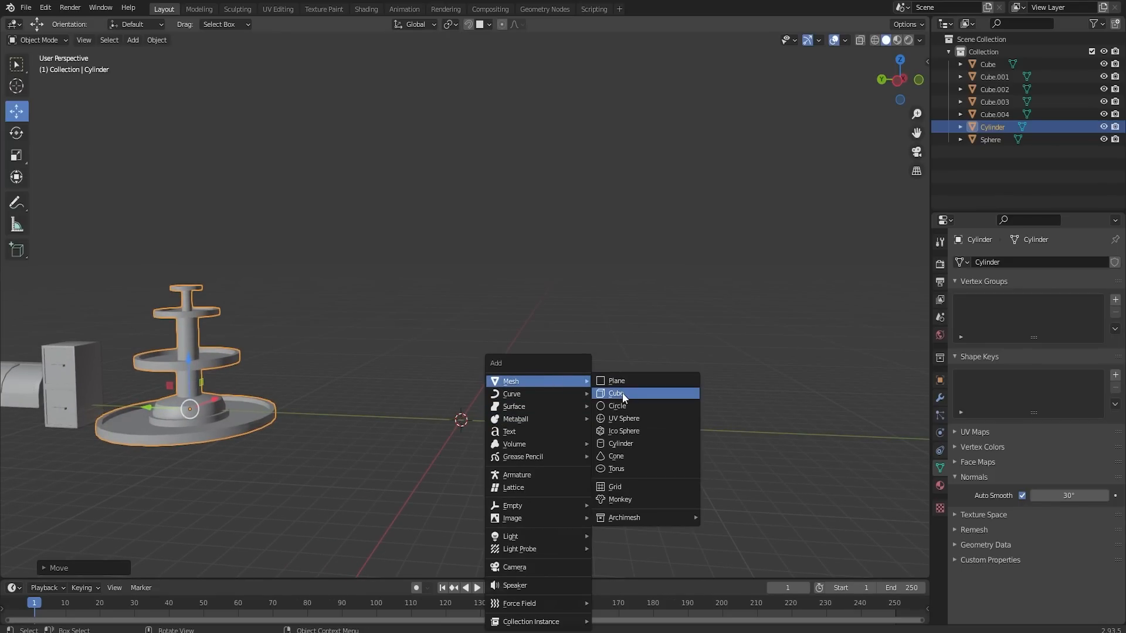
pyautogui.click(622, 394)
pyautogui.scroll(2, 494, 445)
pyautogui.moveTo(494, 445); pyautogui.dragTo(452, 332, button='middle')
pyautogui.scroll(3, 473, 334)
# - Flatten the cube into a thin slab by raising its bottom face and lowering its top face
pyautogui.press('Tab')
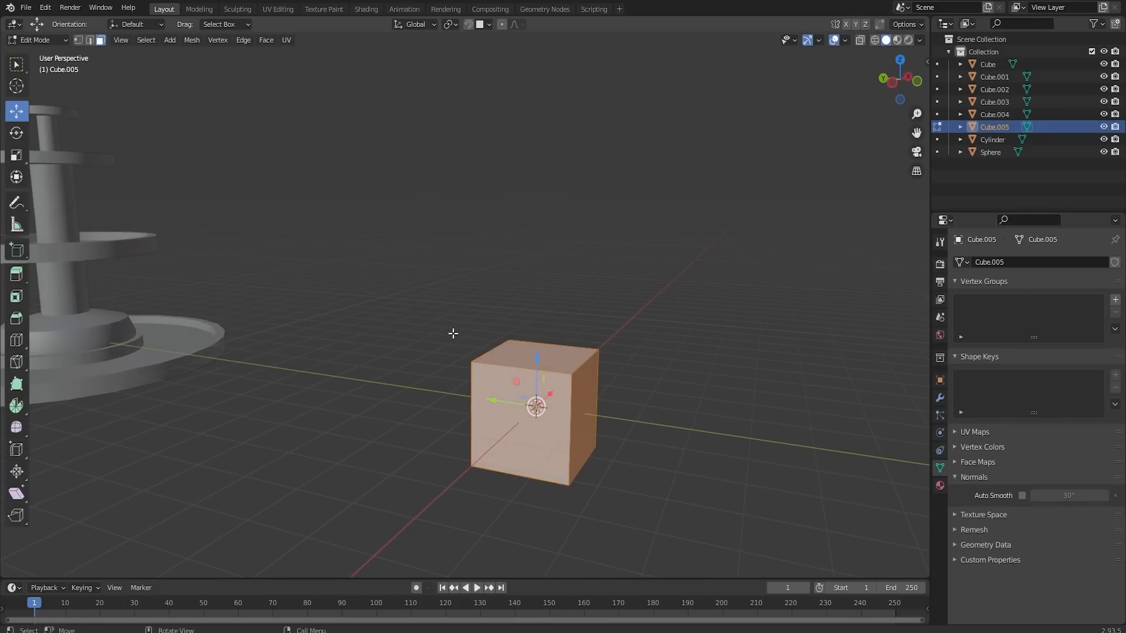
pyautogui.moveTo(515, 394); pyautogui.dragTo(517, 353, button='middle')
pyautogui.keyDown('shift'); pyautogui.moveTo(564, 464); pyautogui.dragTo(247, 117, button='middle'); pyautogui.keyUp('shift')
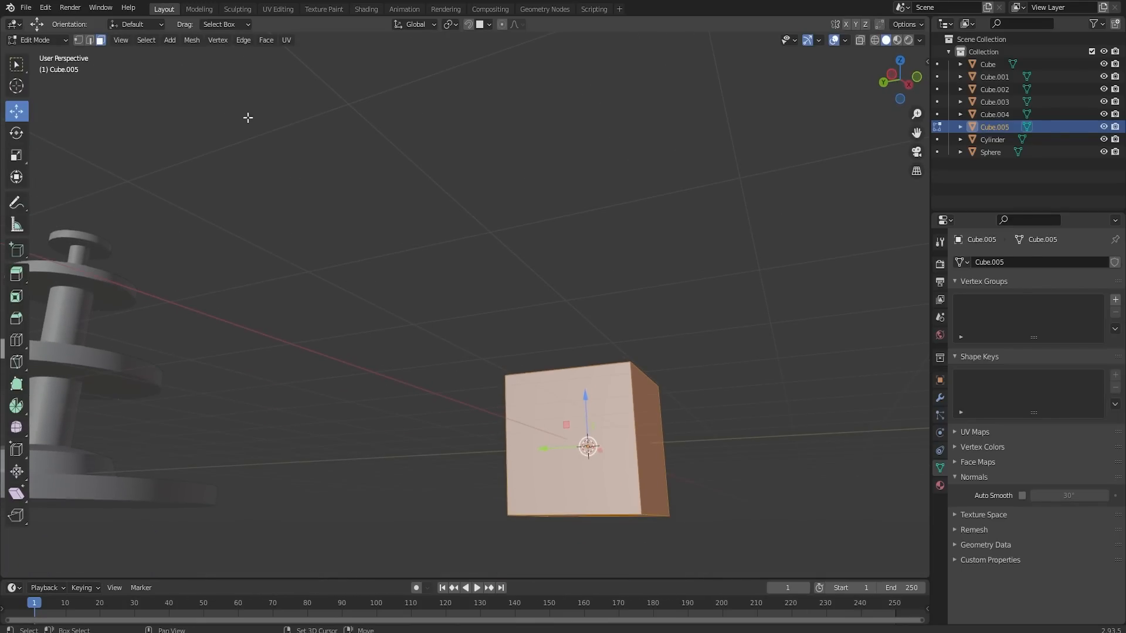
pyautogui.moveTo(456, 562); pyautogui.dragTo(624, 194, button='middle')
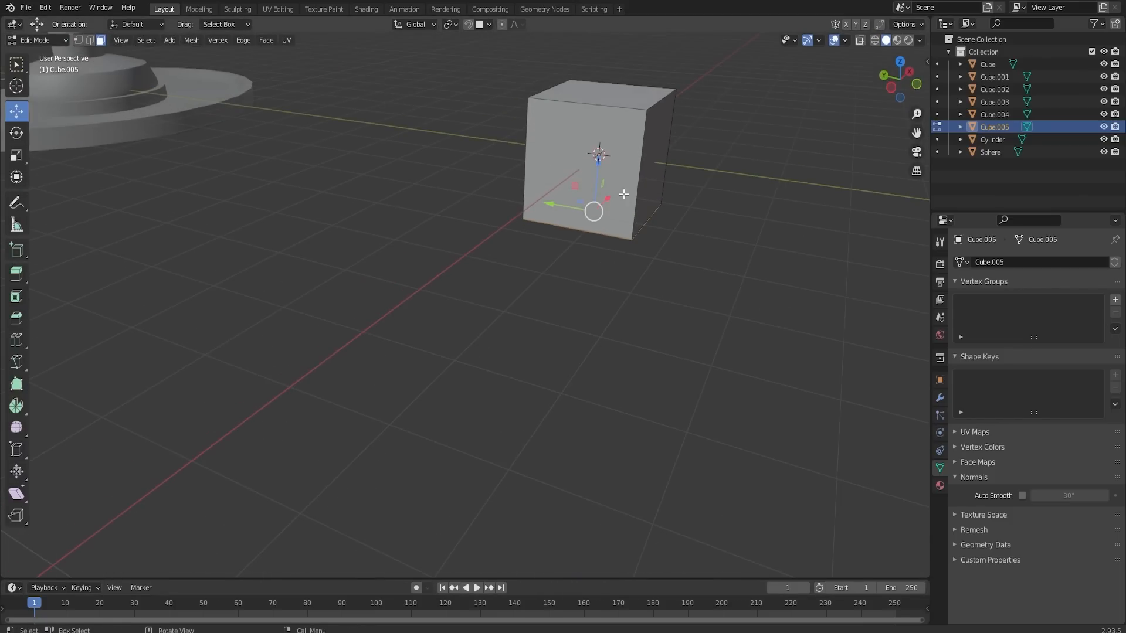
pyautogui.moveTo(597, 165); pyautogui.dragTo(596, 107)
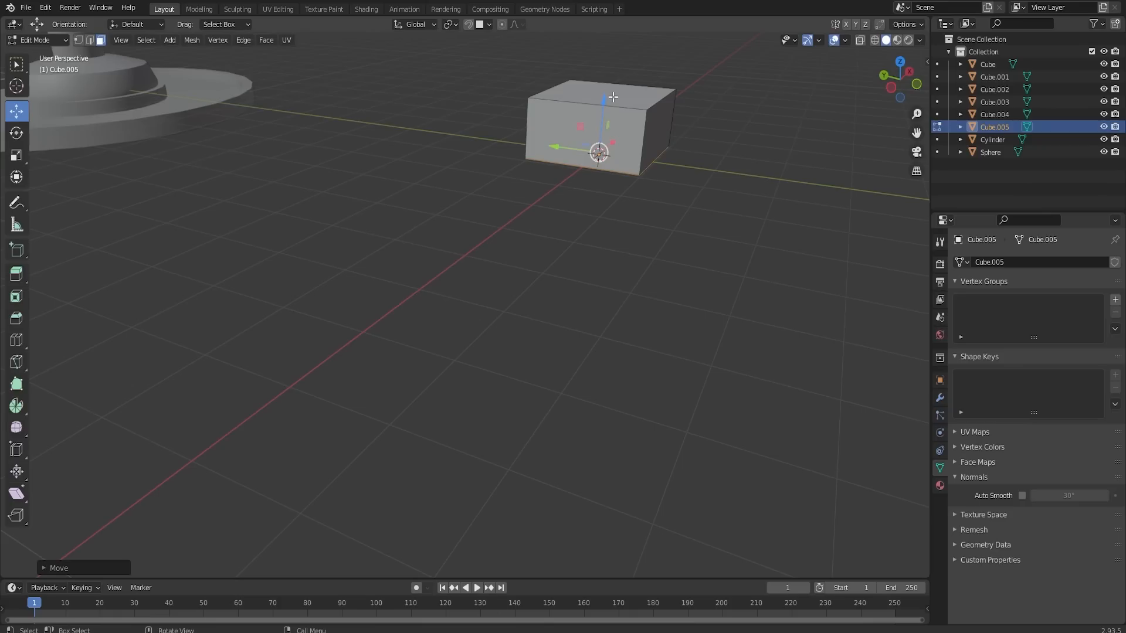
pyautogui.click(604, 92)
pyautogui.moveTo(607, 49); pyautogui.dragTo(599, 104)
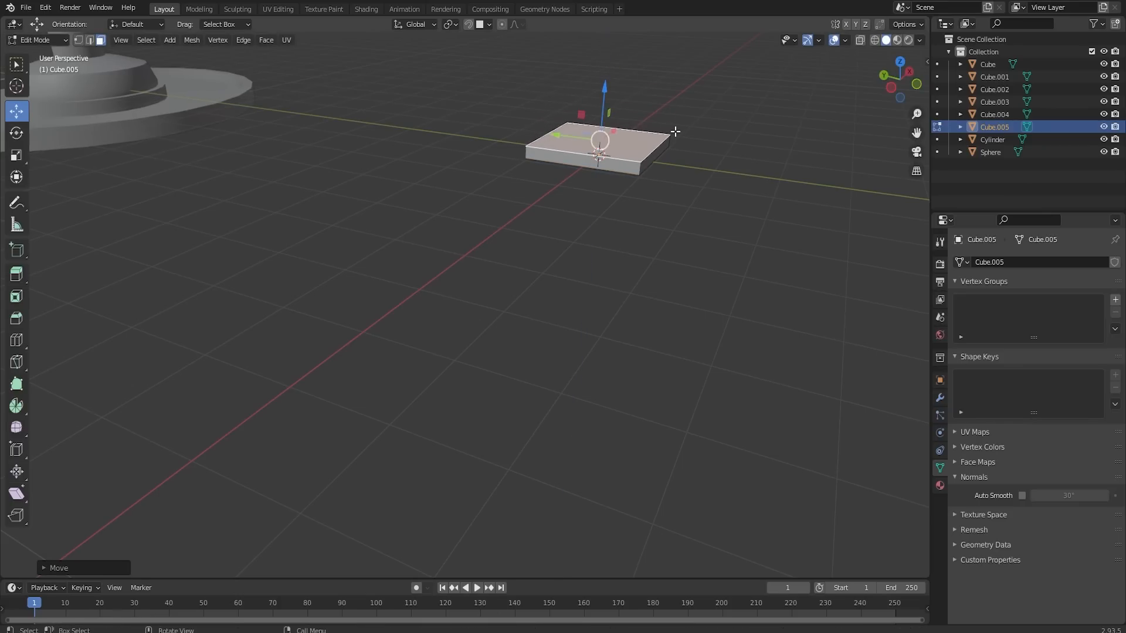
# - Move one side face of the slab inward along Y to make it narrower
pyautogui.moveTo(674, 131); pyautogui.dragTo(689, 170, button='middle')
pyautogui.click(691, 163)
pyautogui.moveTo(684, 150); pyautogui.dragTo(630, 125)
pyautogui.moveTo(661, 120); pyautogui.dragTo(471, 367, button='middle')
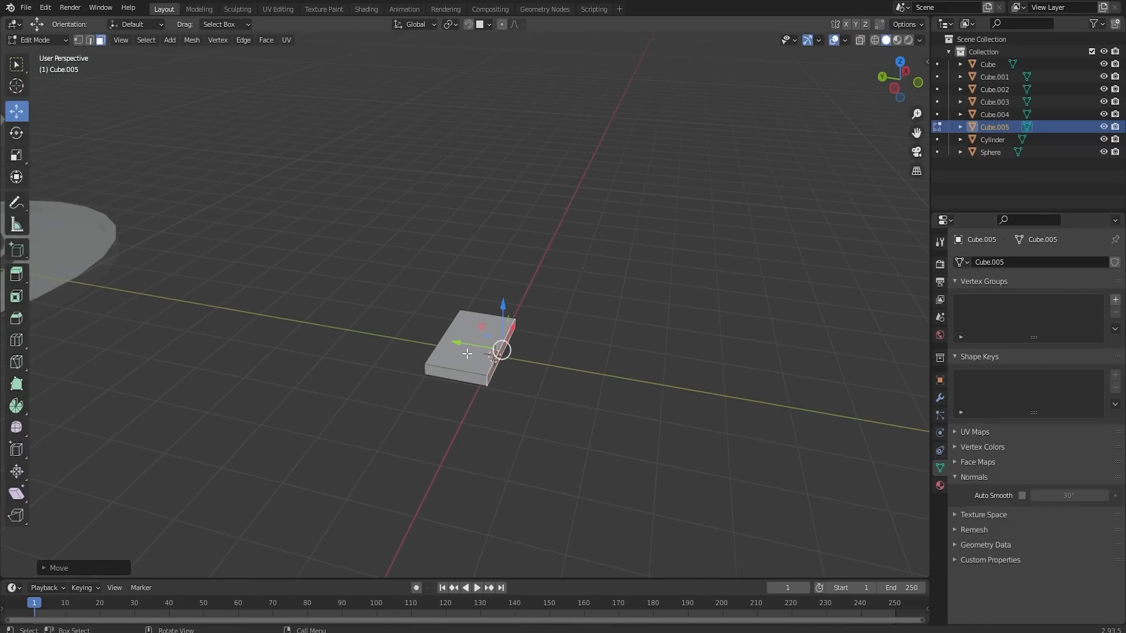
# - Add two evenly spaced lengthwise edge loops that split the slab into three strips
pyautogui.hotkey('ctrl', 'r')
pyautogui.scroll(1, 467, 354)
pyautogui.click(467, 354)
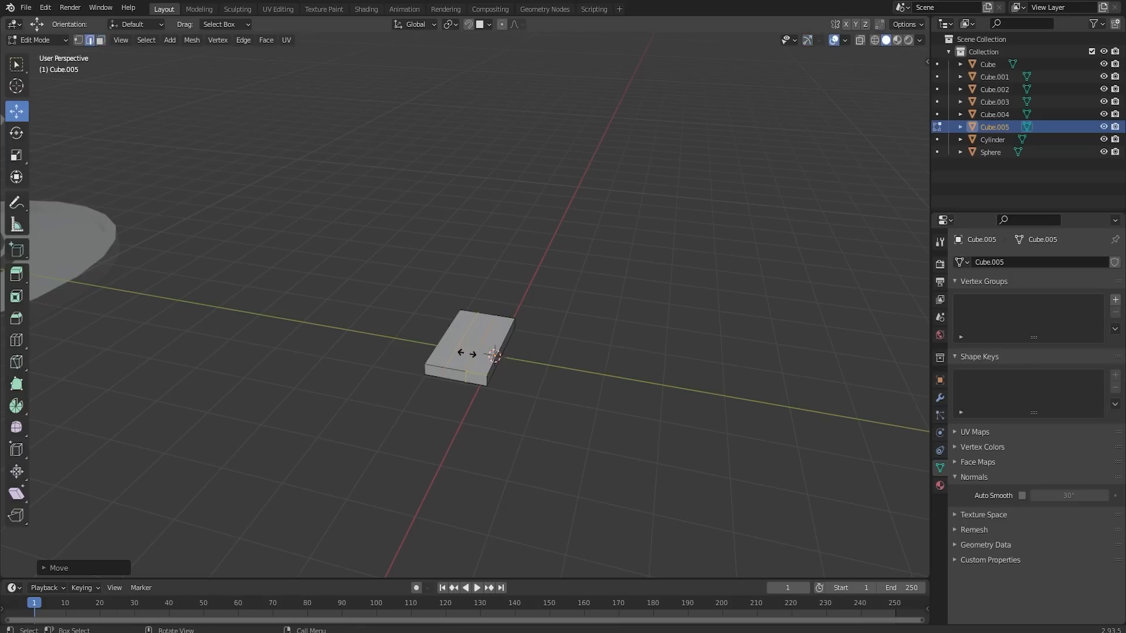
pyautogui.rightClick(467, 355)
pyautogui.scroll(1, 468, 357)
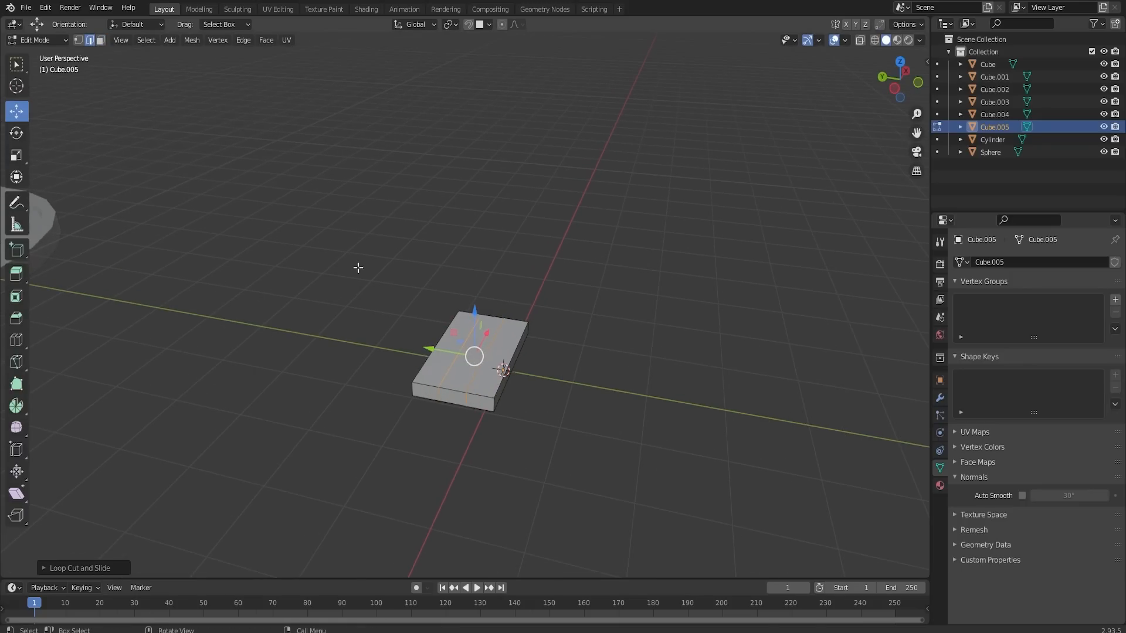
# - Try pulling the middle face at the slab's end outward along X and undo the move
pyautogui.click(100, 40)
pyautogui.click(448, 400)
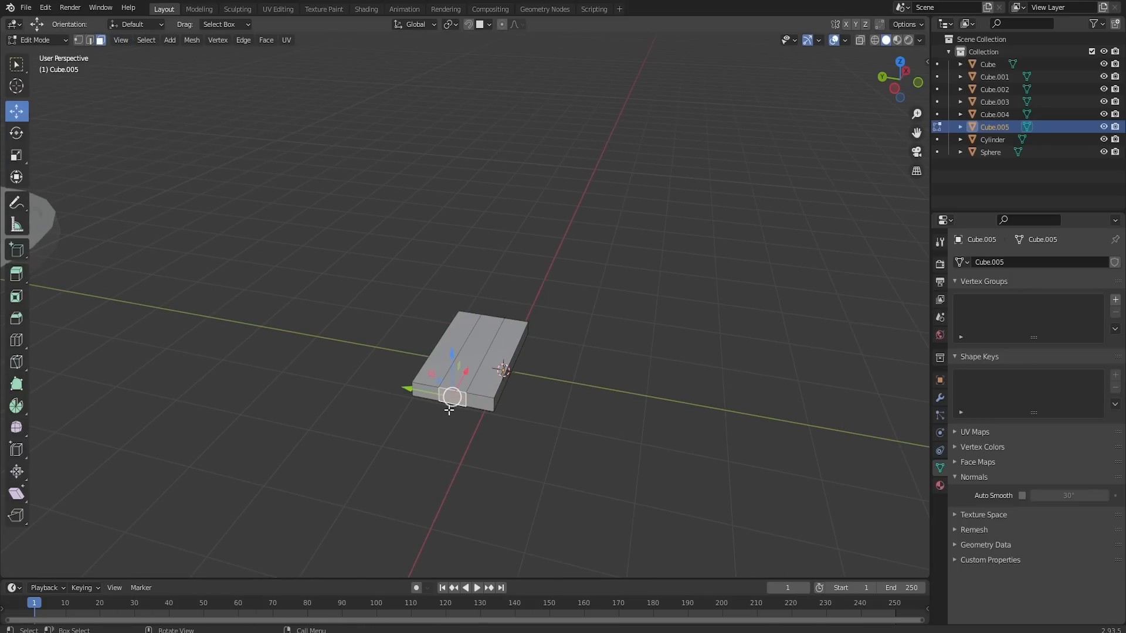
pyautogui.moveTo(463, 378); pyautogui.dragTo(429, 389)
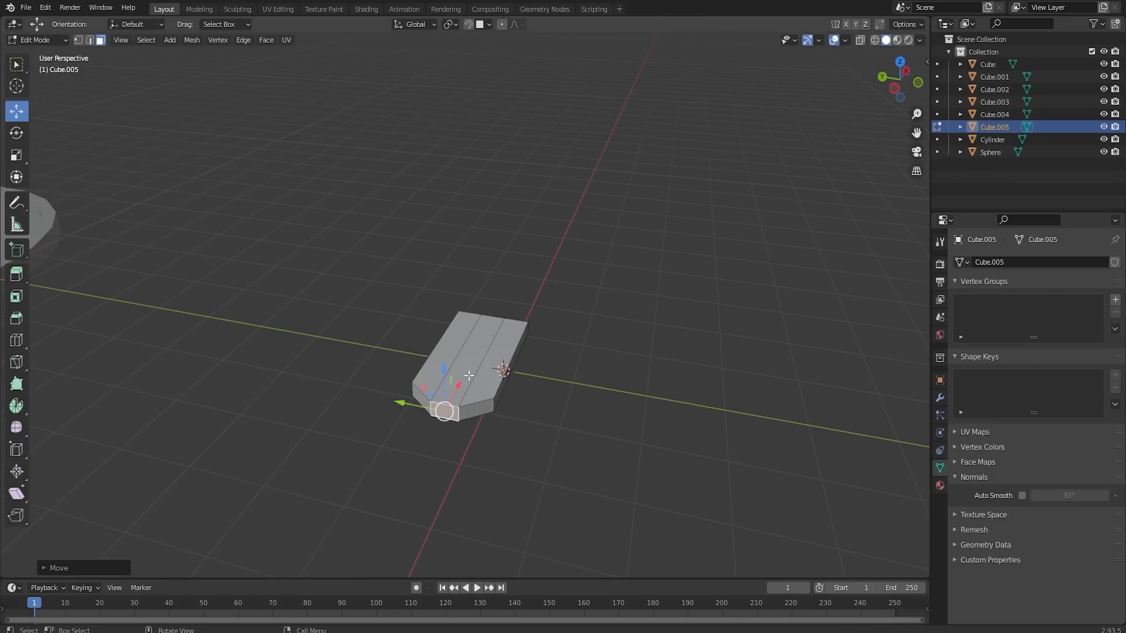
pyautogui.moveTo(513, 336); pyautogui.dragTo(633, 370, button='middle')
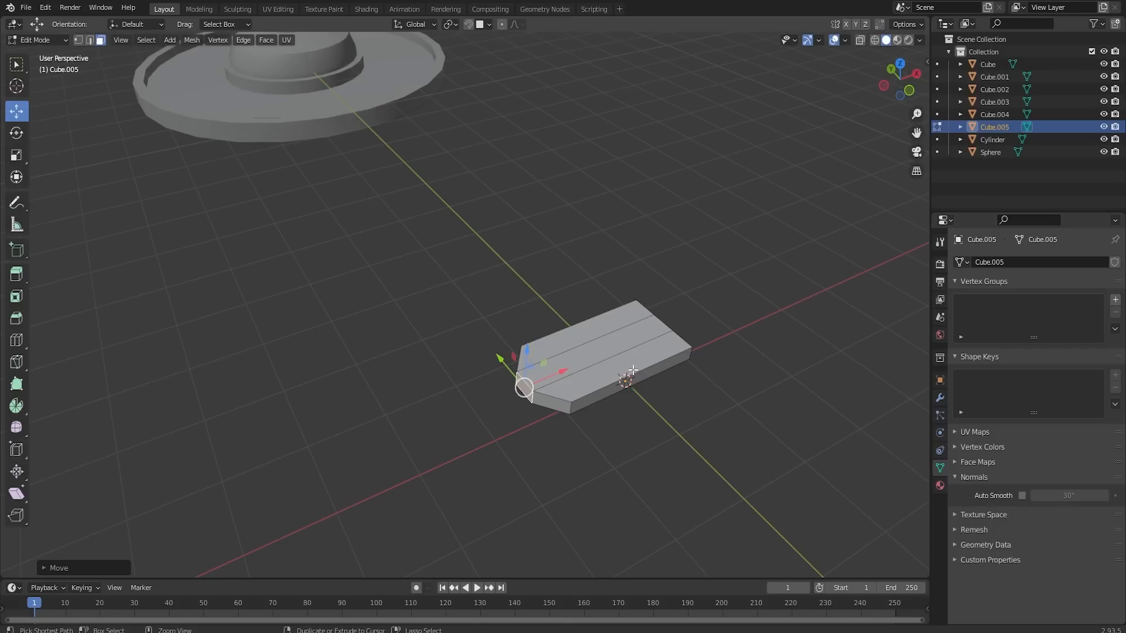
pyautogui.hotkey('ctrl', 'r')
pyautogui.press('Escape')
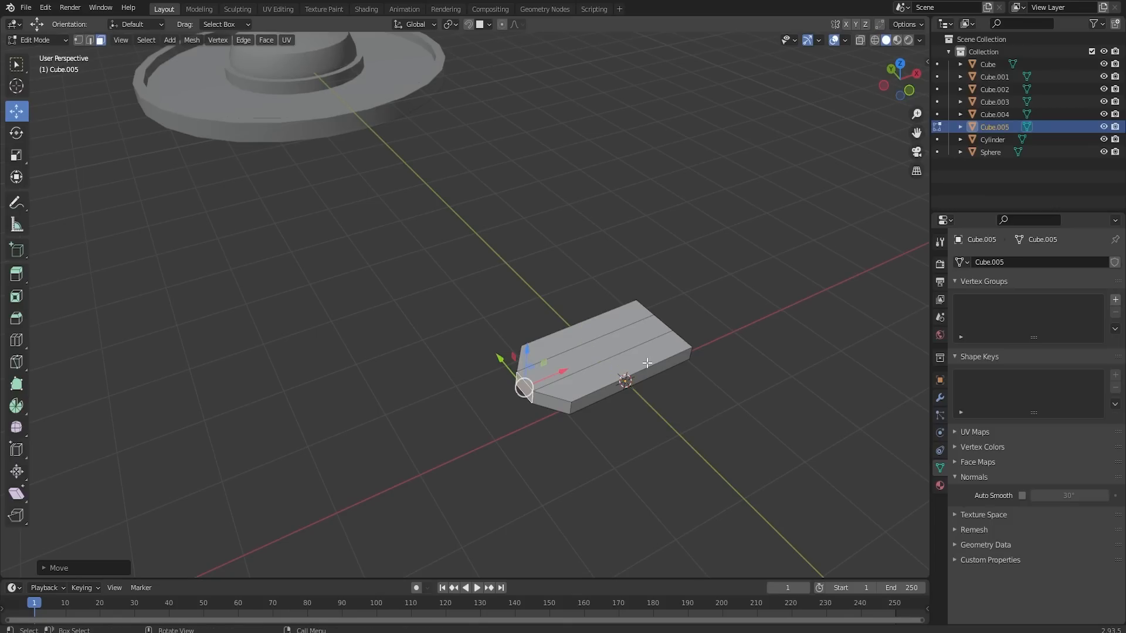
pyautogui.hotkey('ctrl', 'z')
# - Add a crosswise edge loop slightly behind the slab's middle and pull the front end's middle face outward along X
pyautogui.hotkey('ctrl', 'r')
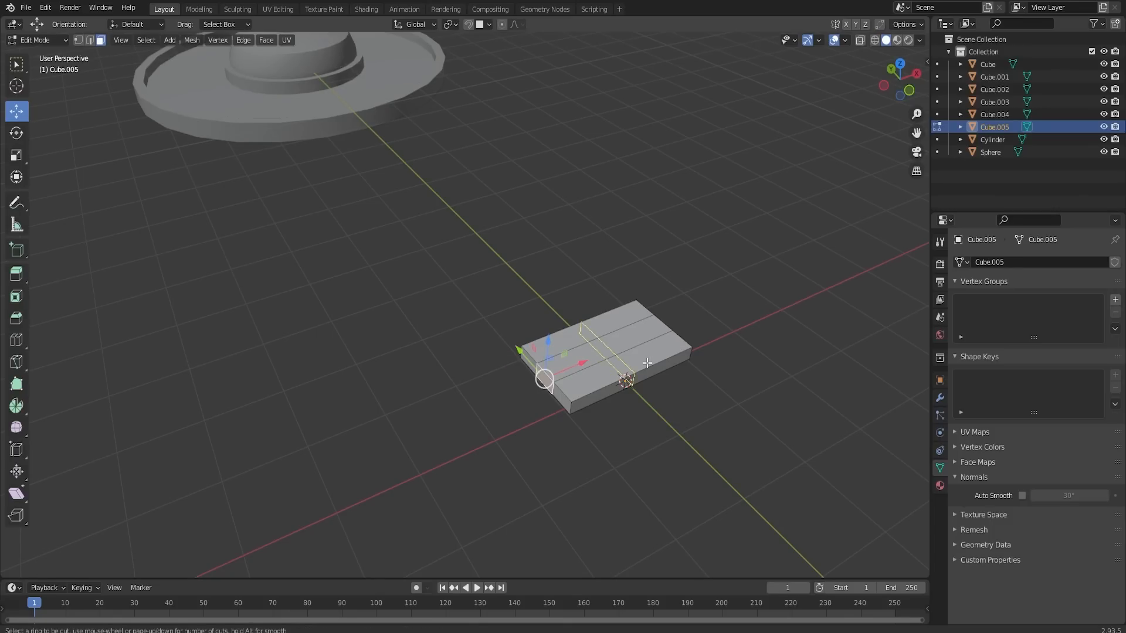
pyautogui.click(647, 363)
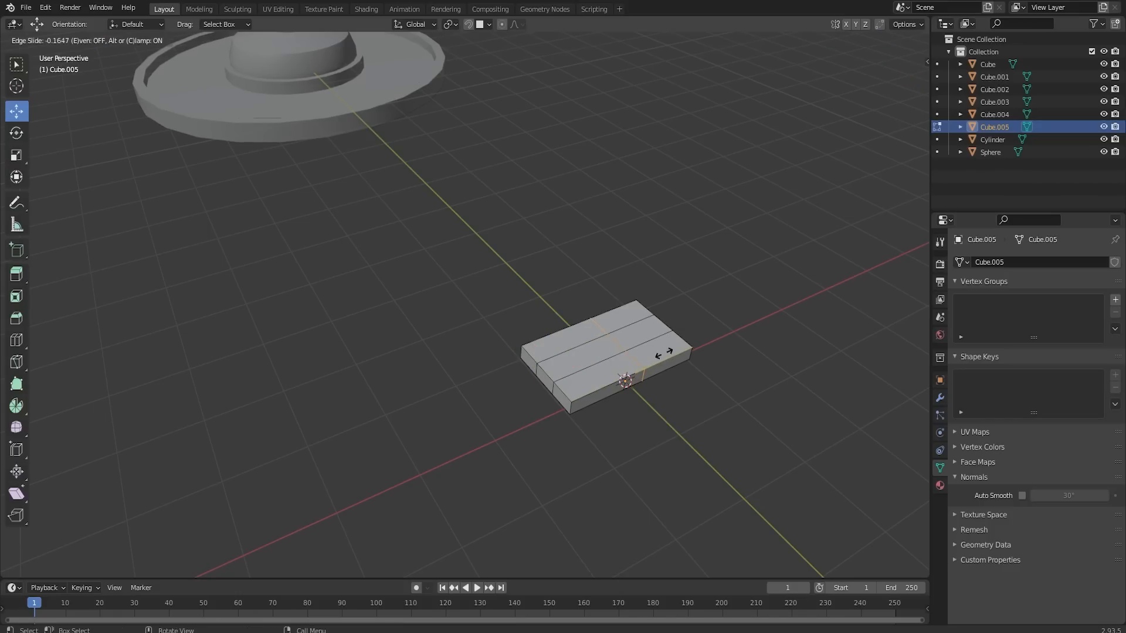
pyautogui.click(663, 354)
pyautogui.click(101, 40)
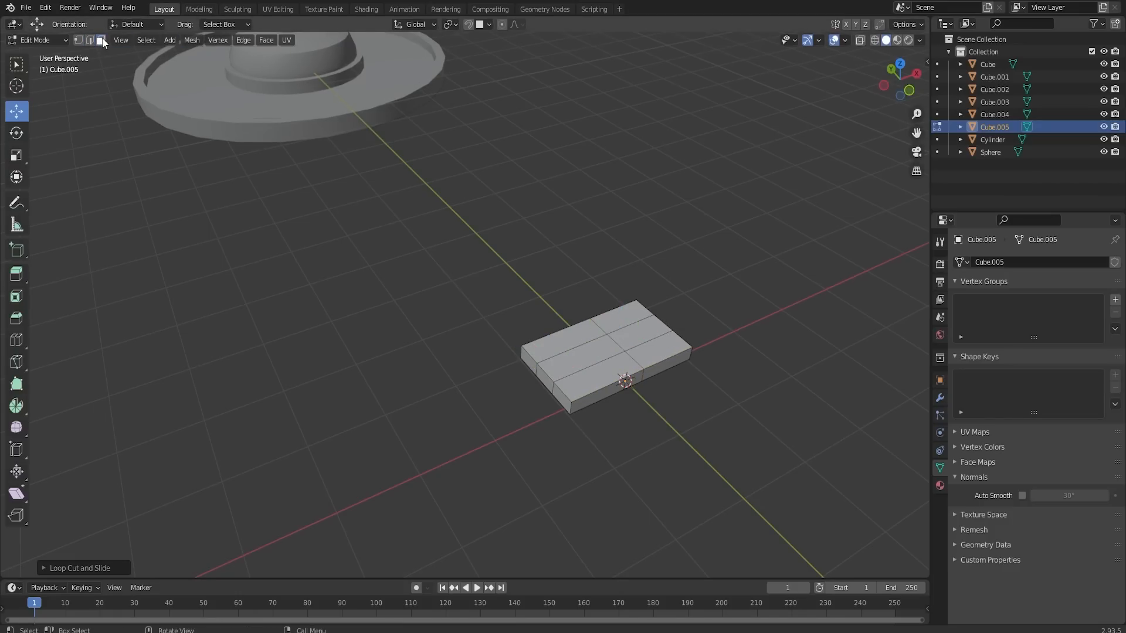
pyautogui.click(544, 378)
pyautogui.moveTo(580, 364); pyautogui.dragTo(566, 368)
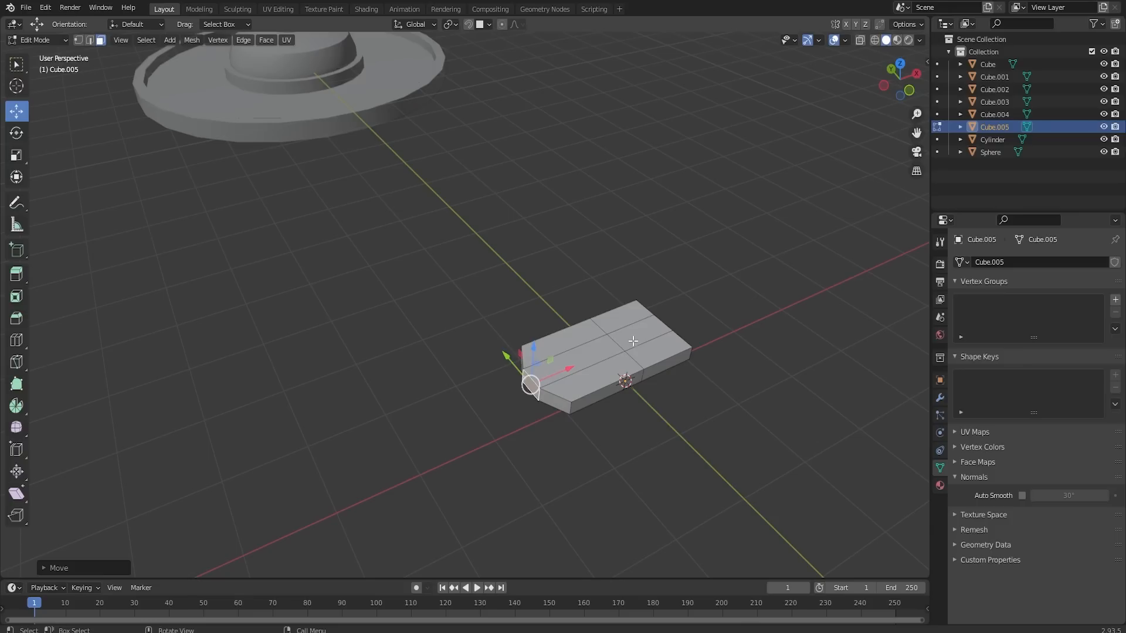
# - Extrude the three rear top faces upward about 1.28 m and again about 0.72 m to form a column
pyautogui.click(617, 318)
pyautogui.keyDown('shift'); pyautogui.click(653, 351); pyautogui.keyUp('shift')
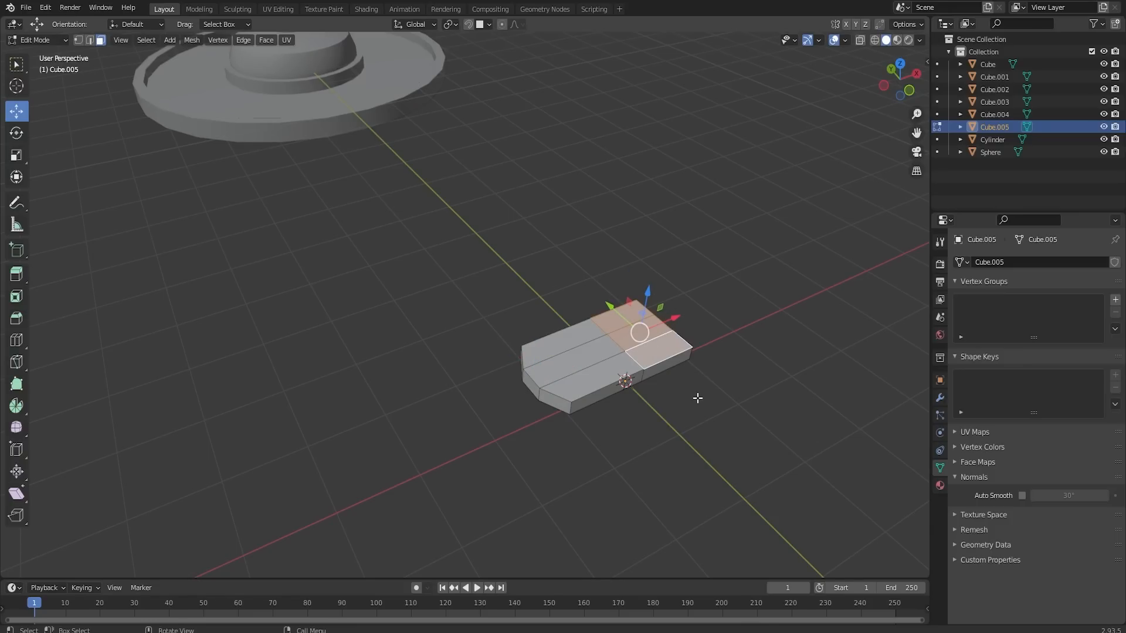
pyautogui.press('e')
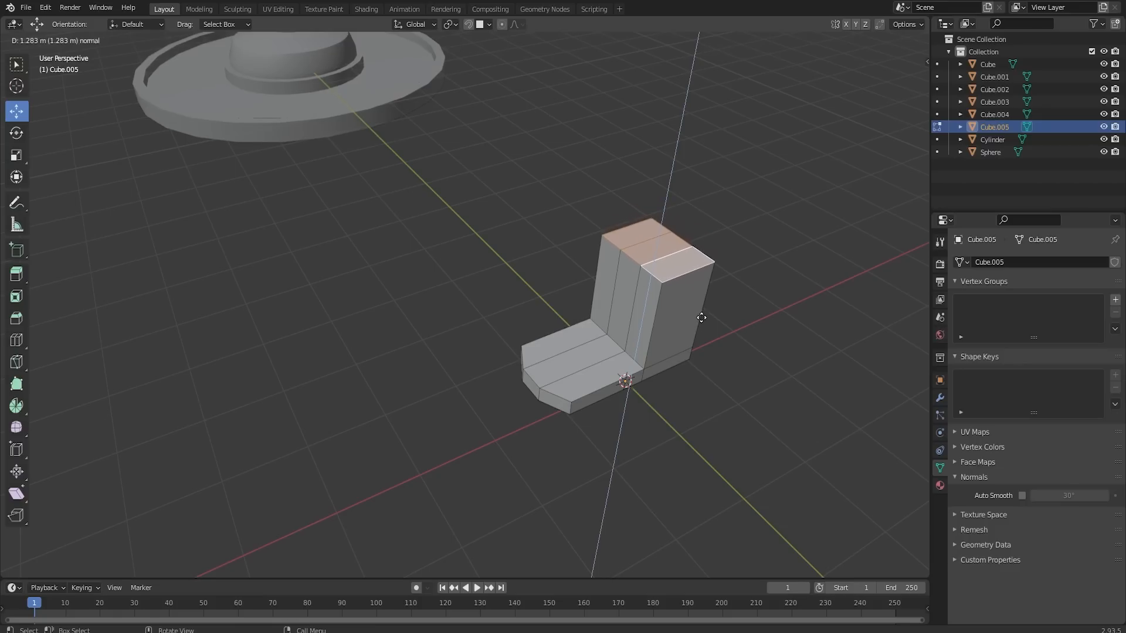
pyautogui.click(700, 317)
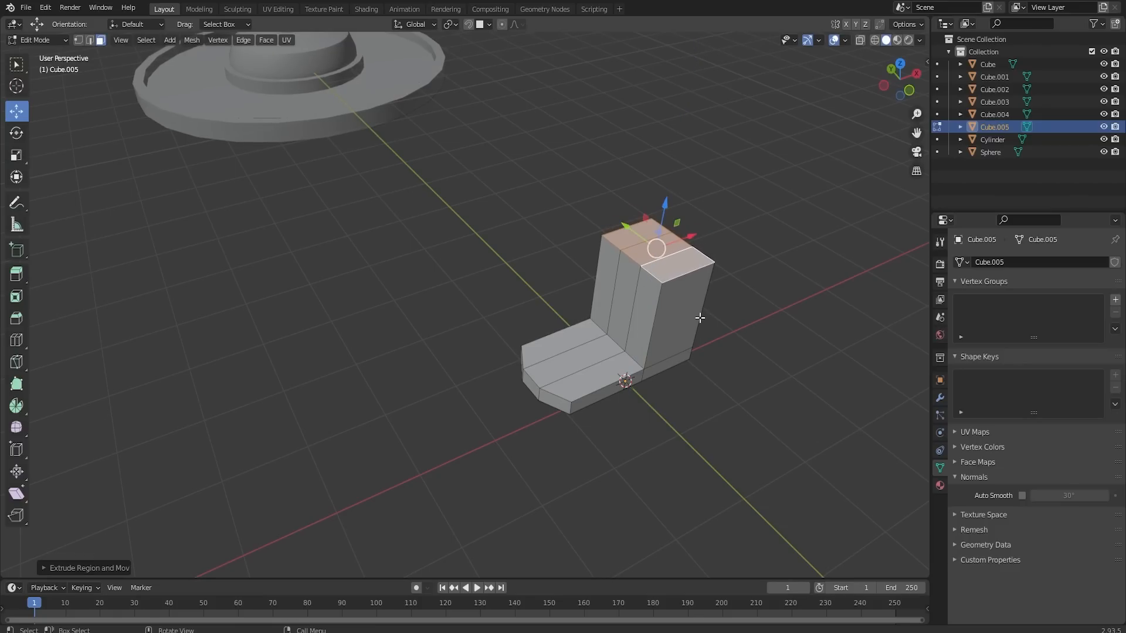
pyautogui.press('e')
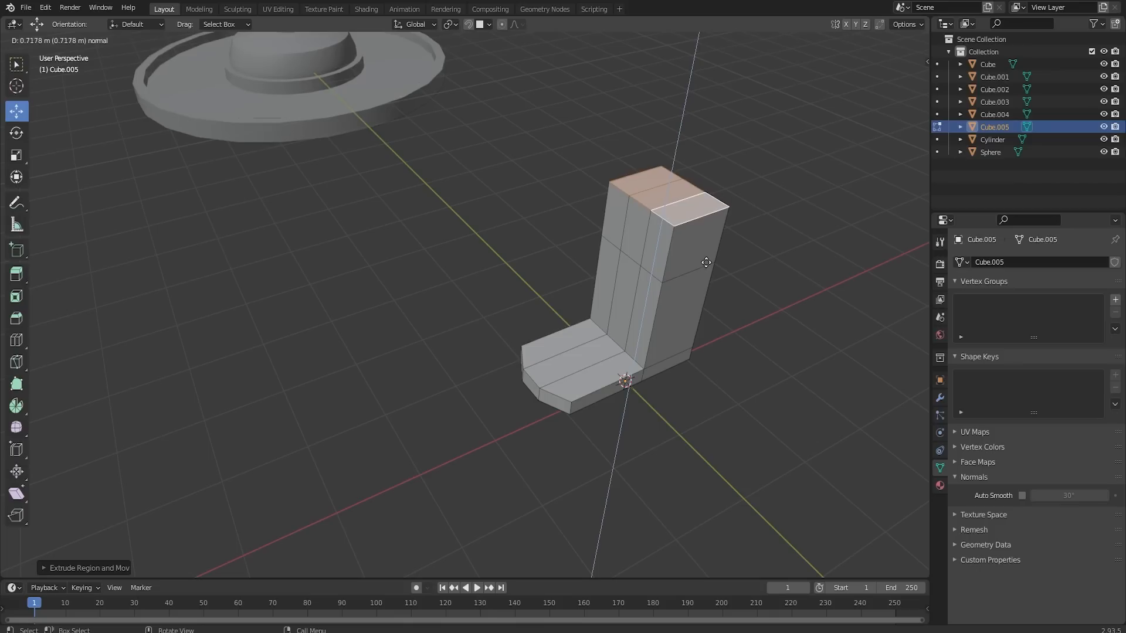
pyautogui.click(641, 249)
# - Extrude the three front faces of the column's upper section forward about 1.13 m over the base
pyautogui.click(647, 235)
pyautogui.click(635, 216)
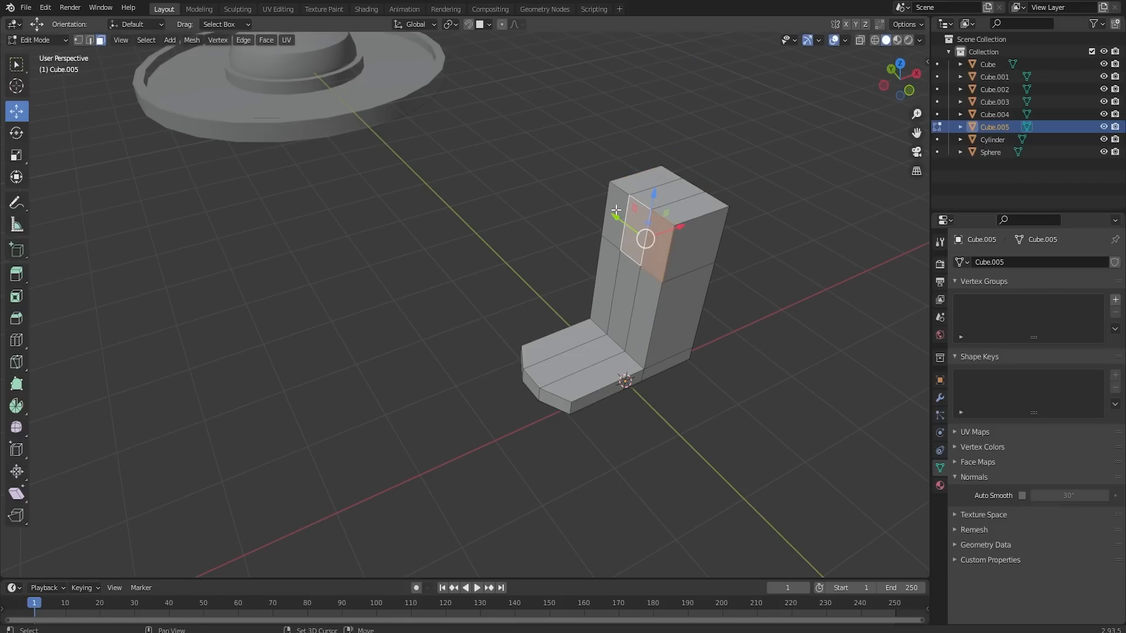
pyautogui.keyDown('shift'); pyautogui.click(619, 211); pyautogui.keyUp('shift')
pyautogui.press('e')
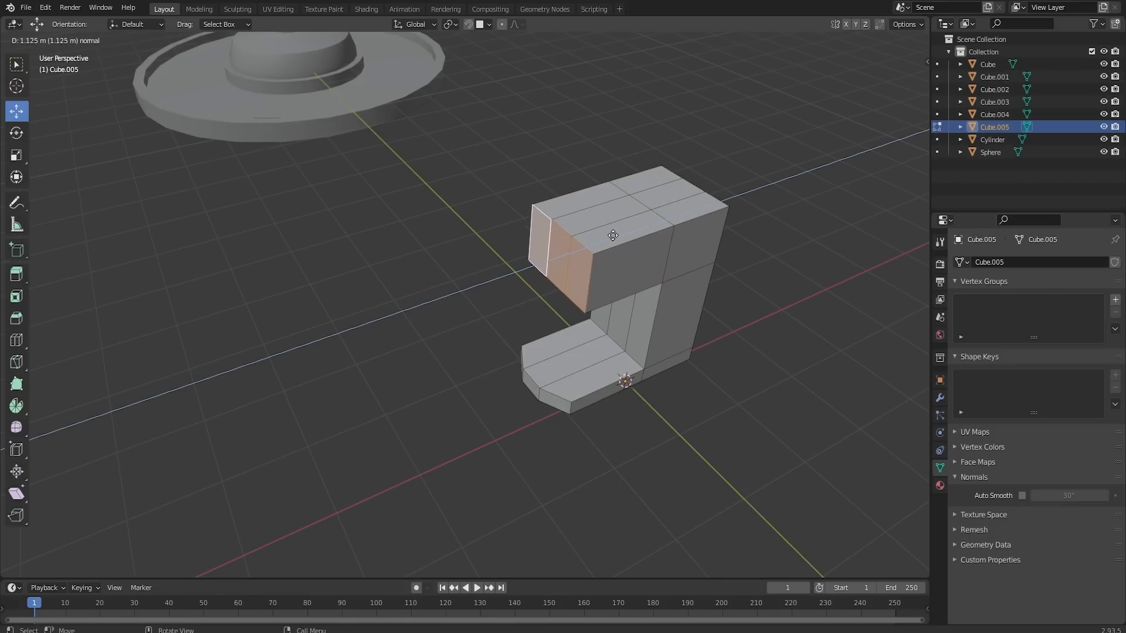
pyautogui.click(614, 236)
# - Bevel the outer edges around the top of the overhanging head about 0.11 m wide with two segments
pyautogui.moveTo(598, 289); pyautogui.dragTo(549, 254, button='middle')
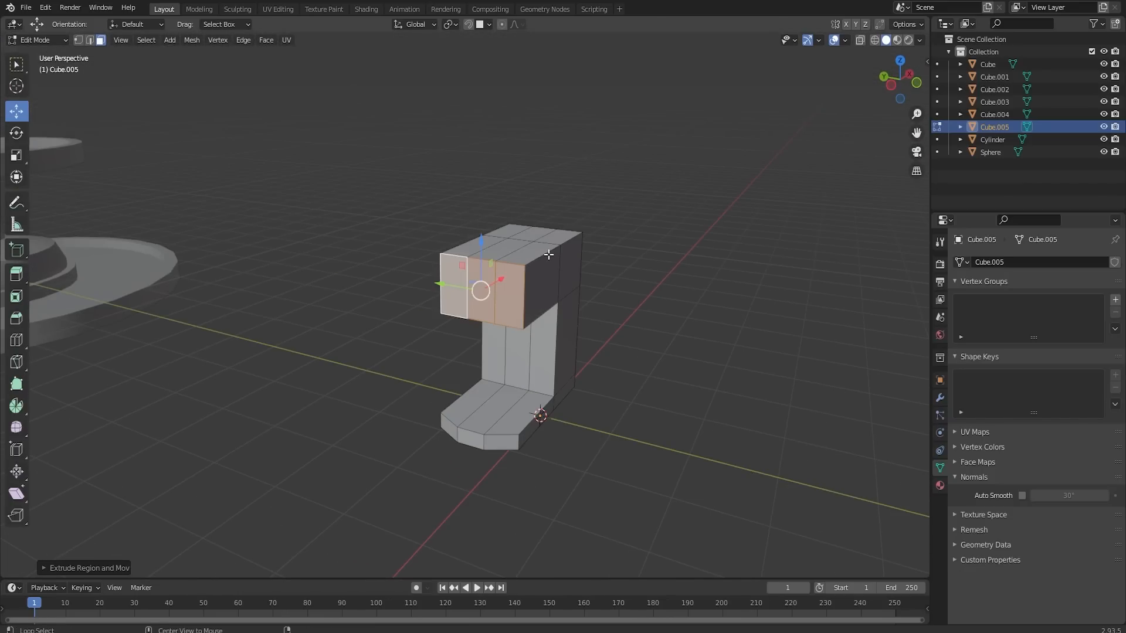
pyautogui.keyDown('alt'); pyautogui.click(548, 254); pyautogui.keyUp('alt')
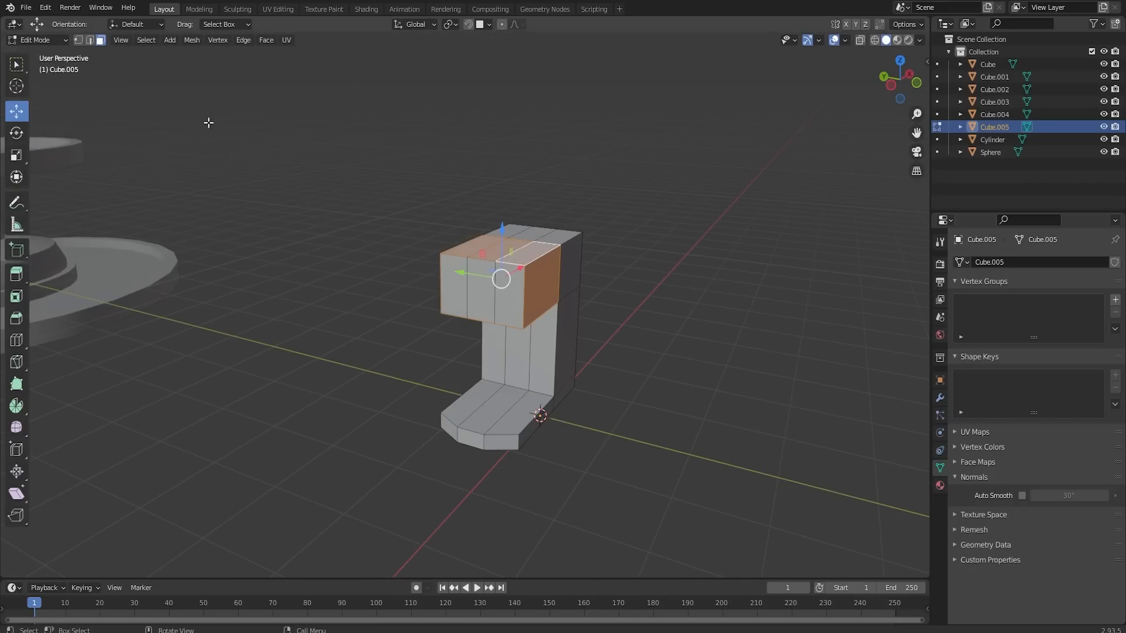
pyautogui.click(89, 39)
pyautogui.keyDown('alt'); pyautogui.click(517, 266); pyautogui.keyUp('alt')
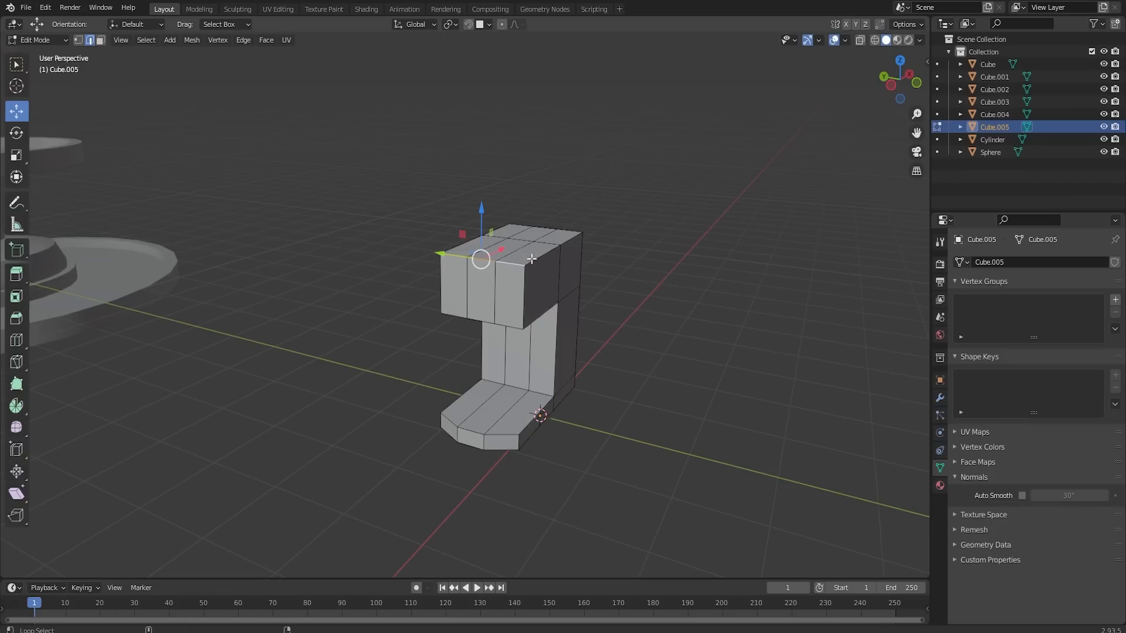
pyautogui.keyDown('alt'); pyautogui.keyDown('shift'); pyautogui.click(533, 259); pyautogui.keyUp('shift'); pyautogui.keyUp('alt')
pyautogui.moveTo(559, 225); pyautogui.dragTo(706, 270, button='middle')
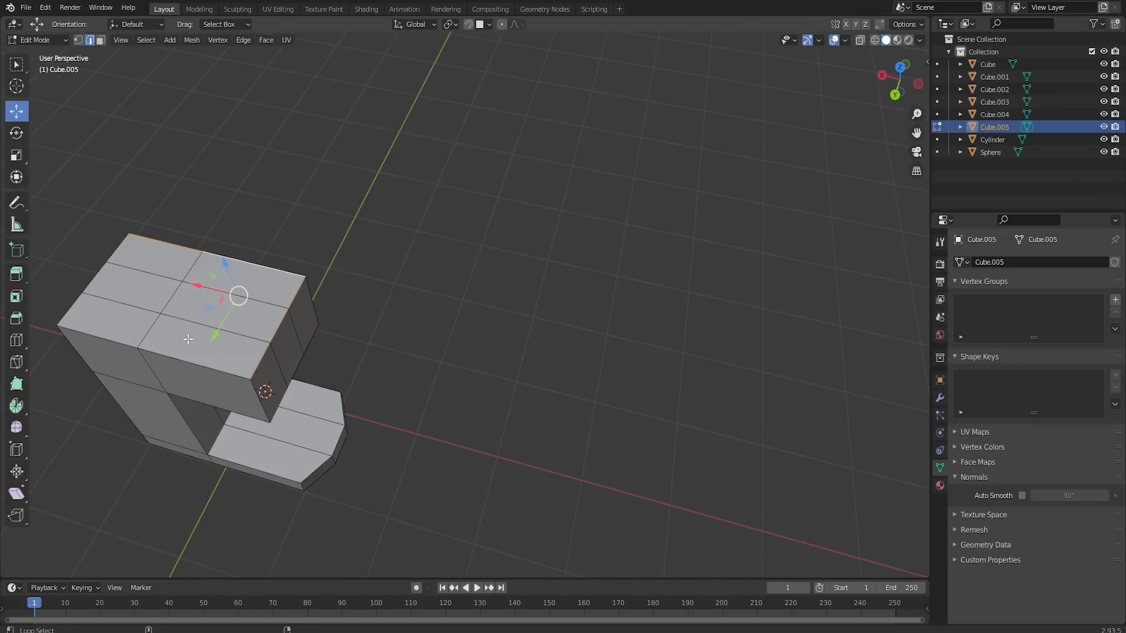
pyautogui.keyDown('alt'); pyautogui.keyDown('shift'); pyautogui.click(119, 341); pyautogui.keyUp('shift'); pyautogui.keyUp('alt')
pyautogui.moveTo(119, 342); pyautogui.dragTo(284, 253, button='middle')
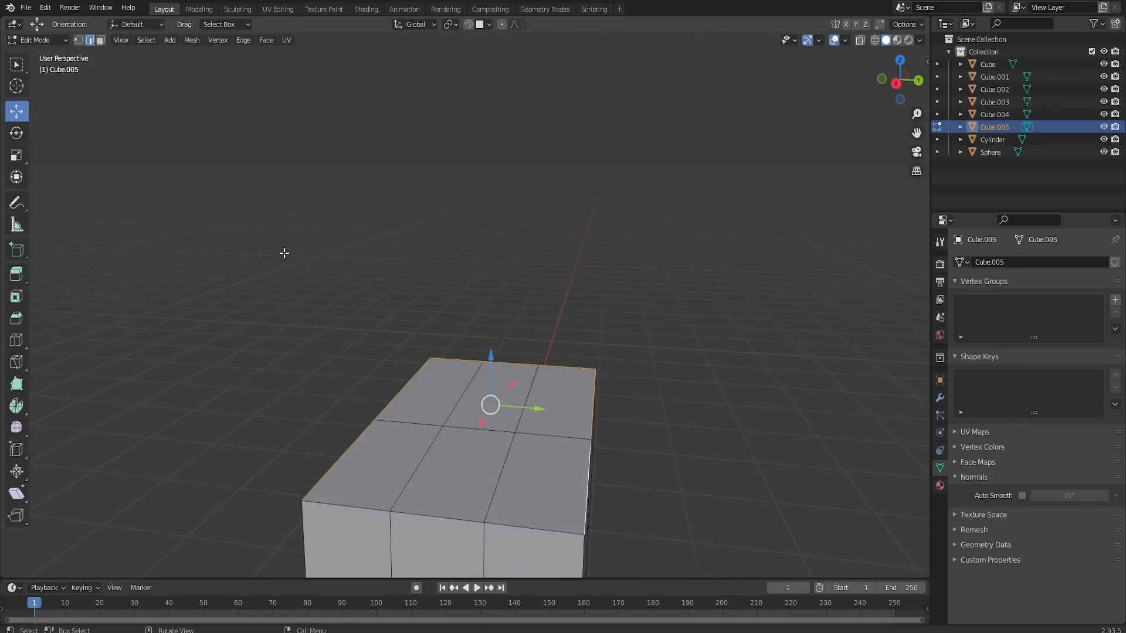
pyautogui.moveTo(643, 457); pyautogui.dragTo(447, 450, button='middle')
pyautogui.hotkey('ctrl', 'b')
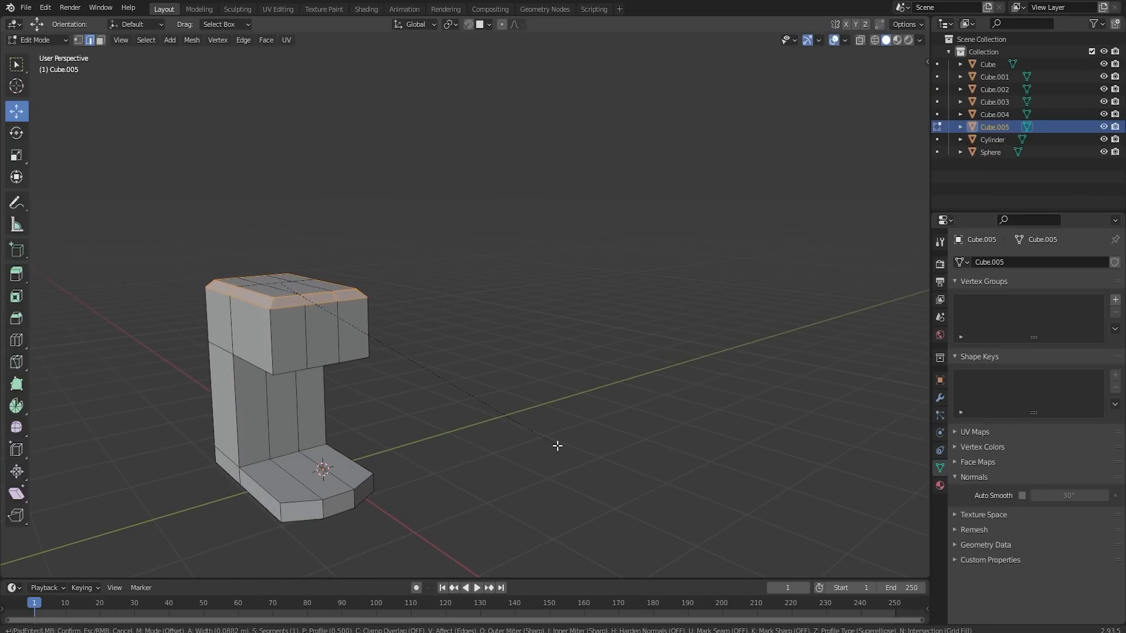
pyautogui.scroll(1, 557, 446)
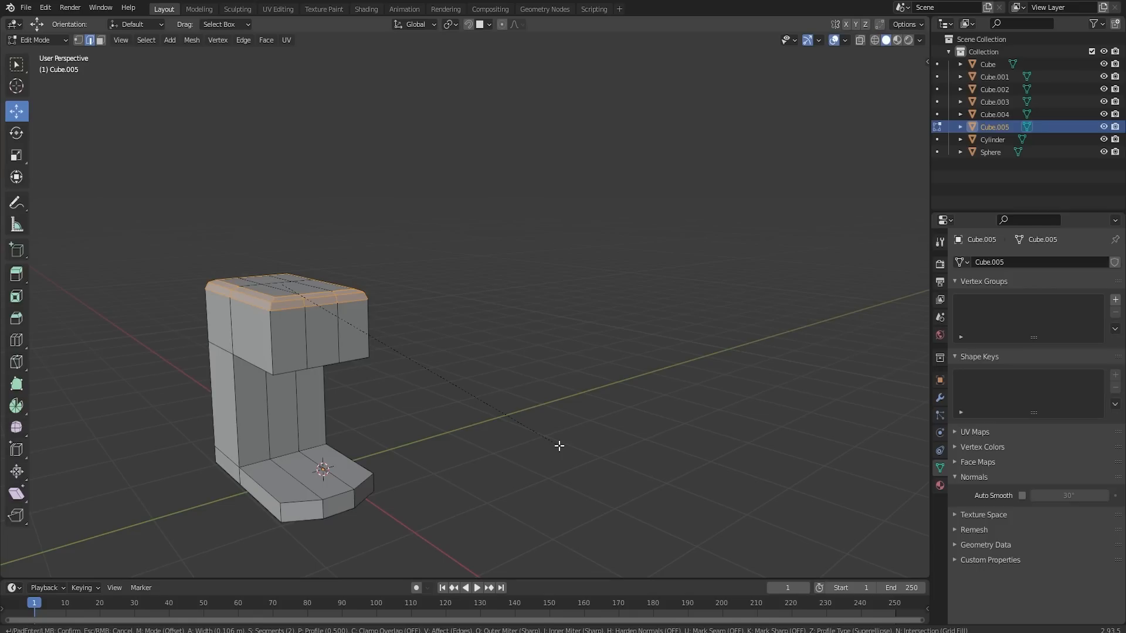
pyautogui.click(559, 446)
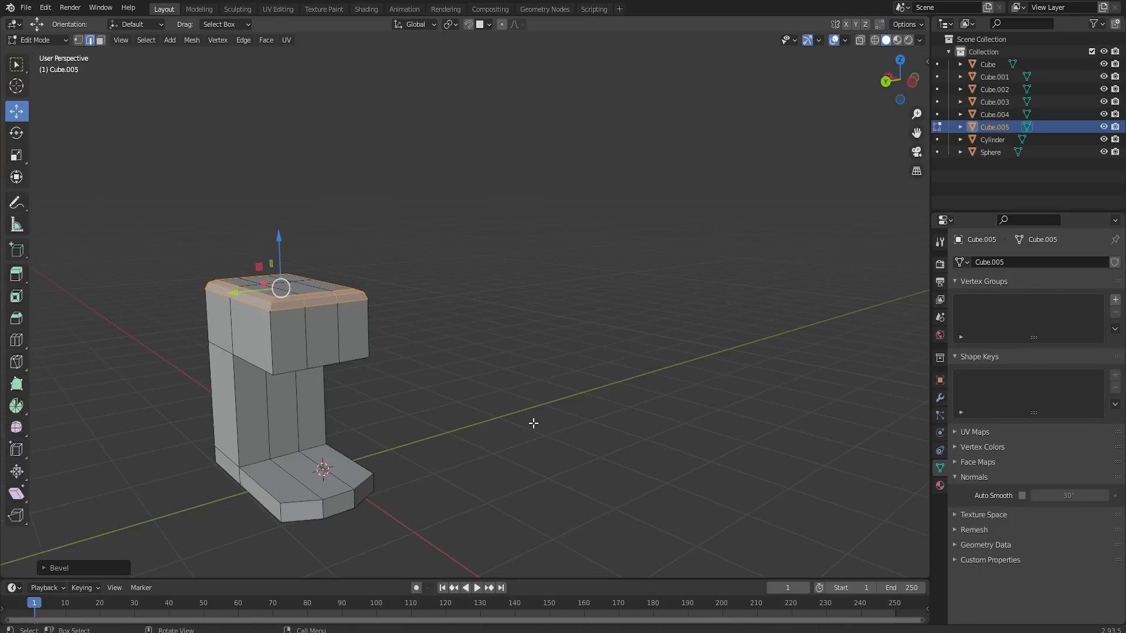
# - Duplicate one outer face on the head's front in place and extrude the copy about 0.12 m into a separate block
pyautogui.moveTo(546, 421); pyautogui.dragTo(417, 389, button='middle')
pyautogui.click(414, 376)
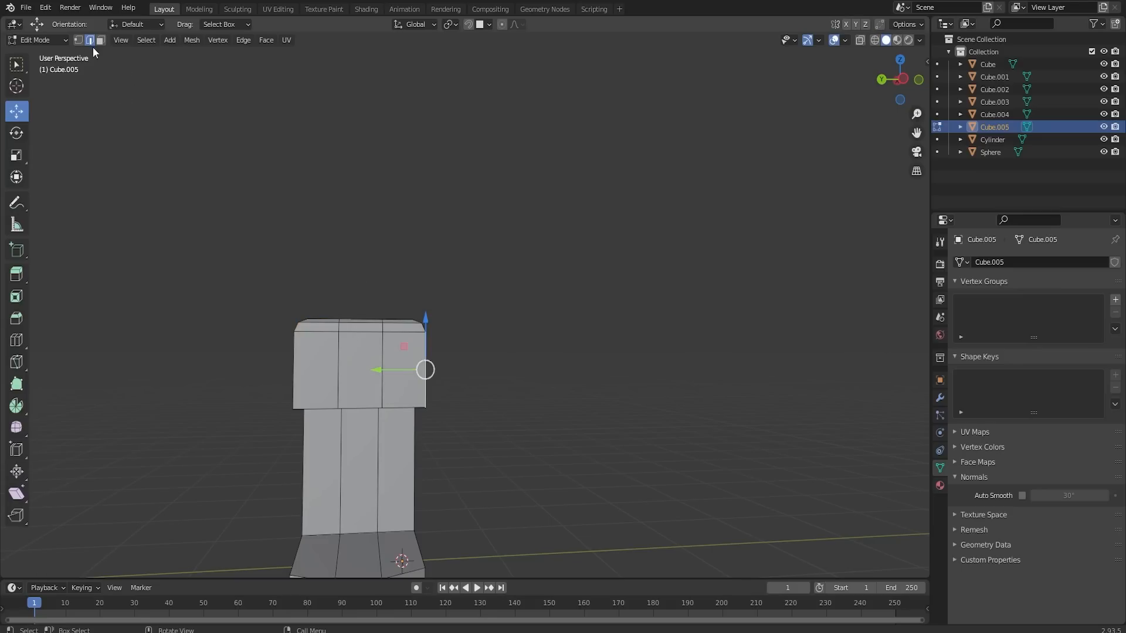
pyautogui.click(100, 40)
pyautogui.click(409, 367)
pyautogui.hotkey('shift', 'd')
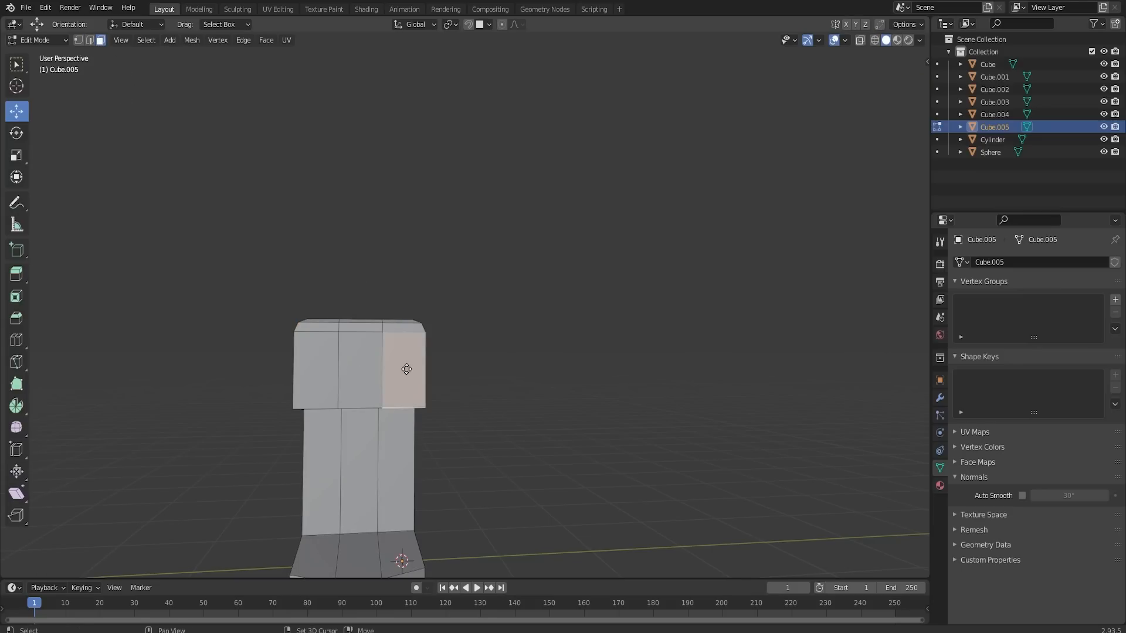
pyautogui.rightClick(415, 373)
pyautogui.press('e')
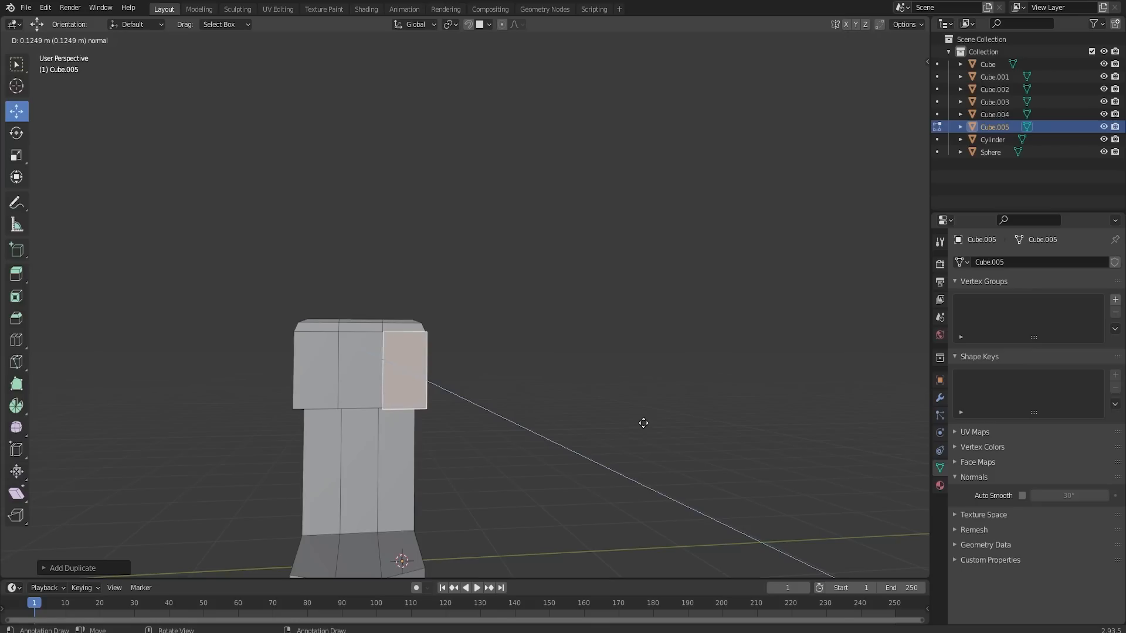
pyautogui.rightClick(640, 422)
# - Adjust the block's depth along X, scale the whole block to about 0.41 along Z and shrink it uniformly
pyautogui.moveTo(559, 391); pyautogui.dragTo(412, 361, button='middle')
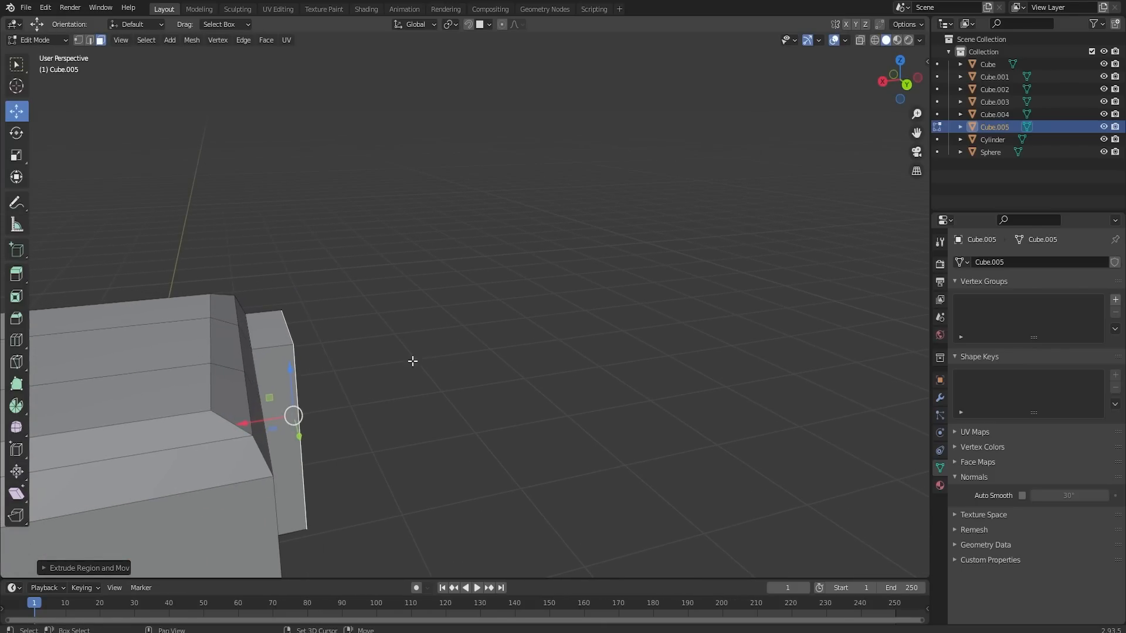
pyautogui.moveTo(274, 417); pyautogui.dragTo(267, 418)
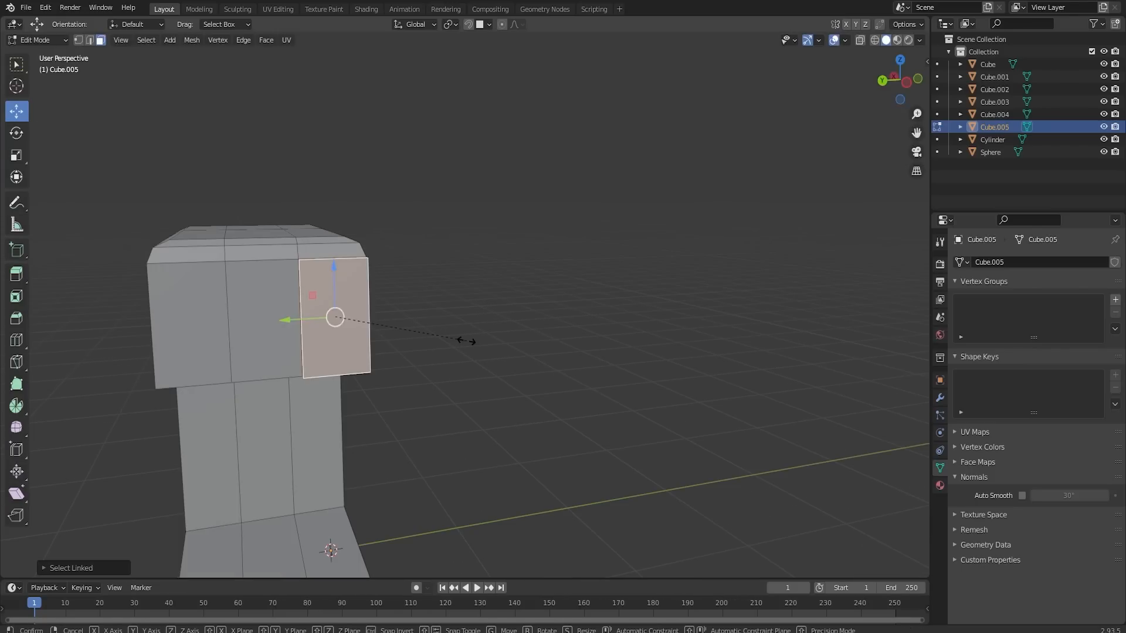
pyautogui.press('s')
pyautogui.press('z')
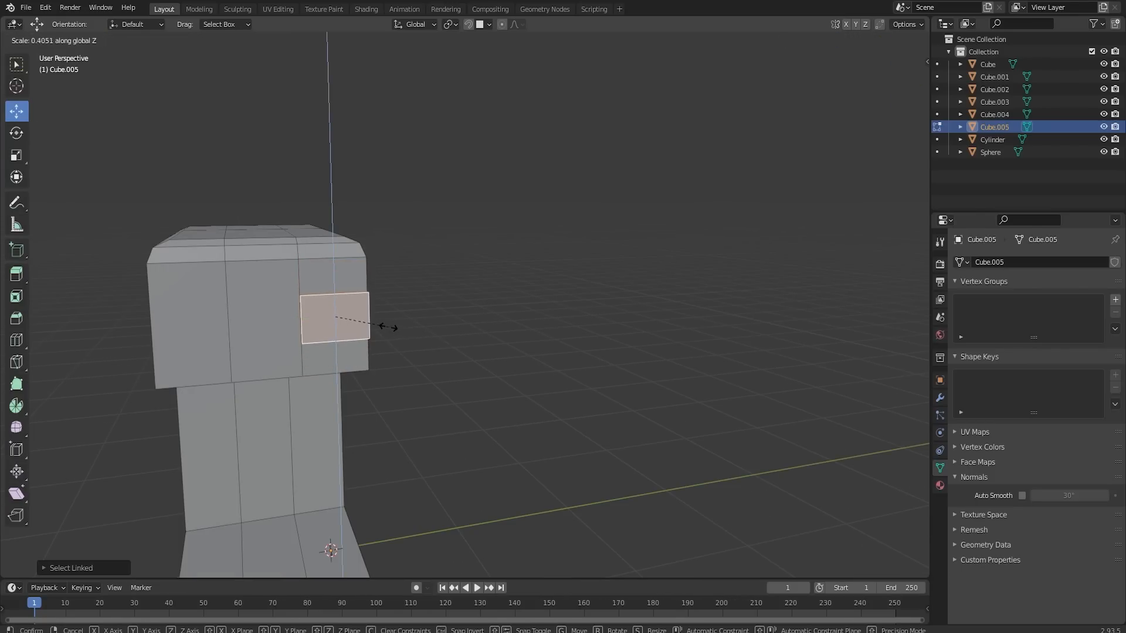
pyautogui.click(374, 324)
pyautogui.press('s')
pyautogui.click(491, 353)
# - Move the small block to the lower part of the head's front and place a duplicate beside it along Y
pyautogui.moveTo(399, 316); pyautogui.dragTo(465, 346, button='middle')
pyautogui.moveTo(402, 347); pyautogui.dragTo(320, 315, button='middle')
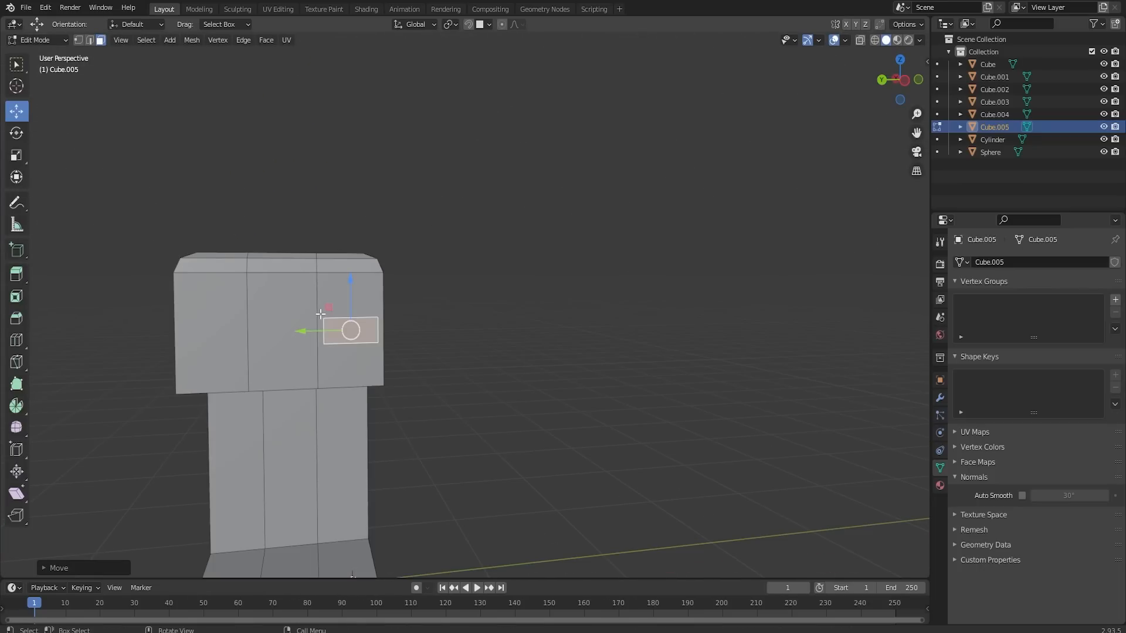
pyautogui.moveTo(352, 299); pyautogui.dragTo(295, 368)
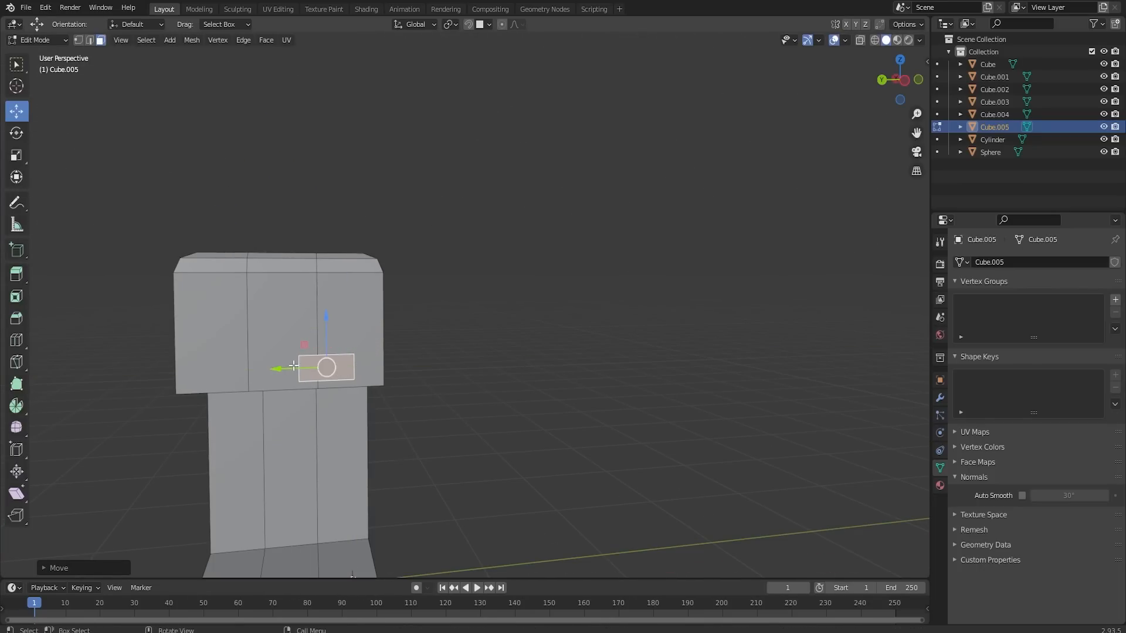
pyautogui.moveTo(342, 372); pyautogui.dragTo(437, 422, button='middle')
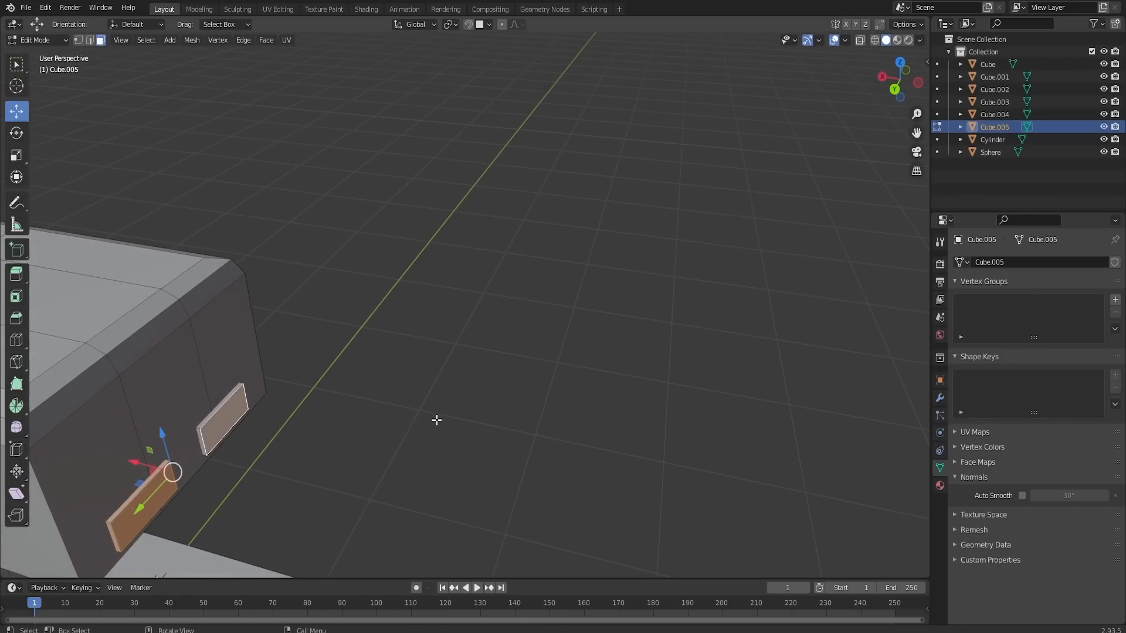
# - Try extruding the front faces of both small blocks outward and scaling the new faces down
pyautogui.press('e')
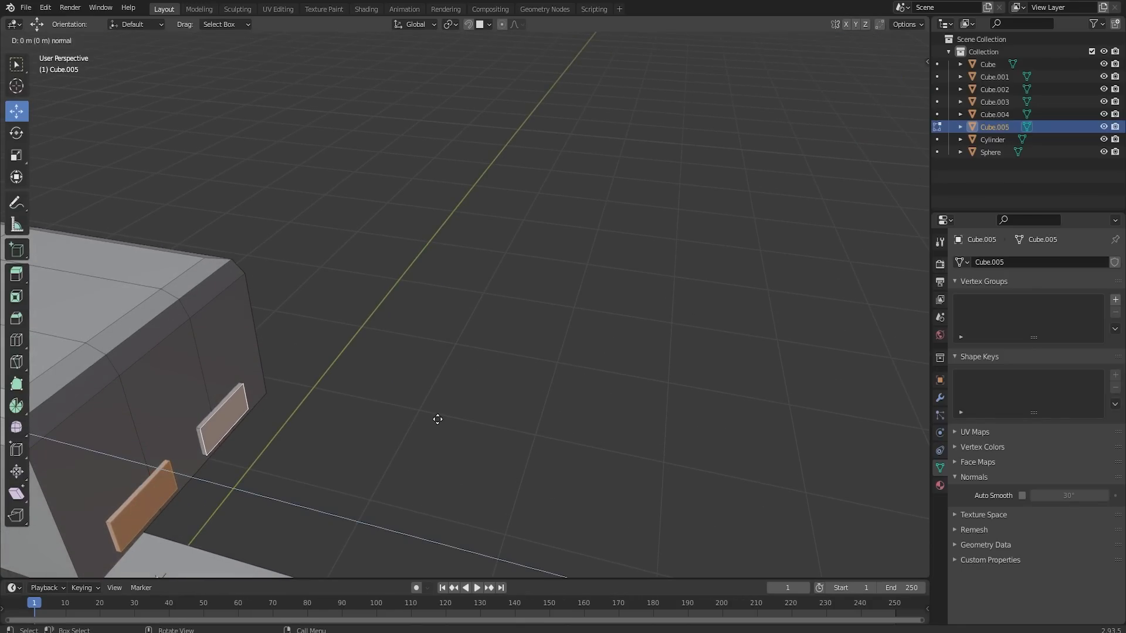
pyautogui.click(453, 422)
pyautogui.press('s')
pyautogui.click(512, 438)
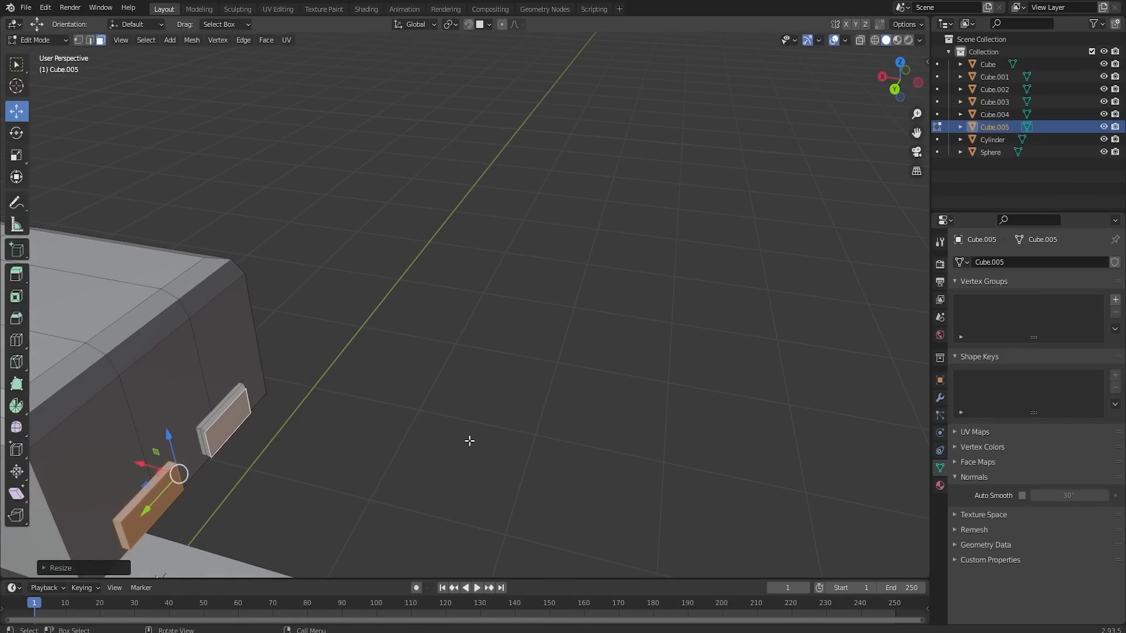
pyautogui.moveTo(470, 441); pyautogui.dragTo(432, 452, button='middle')
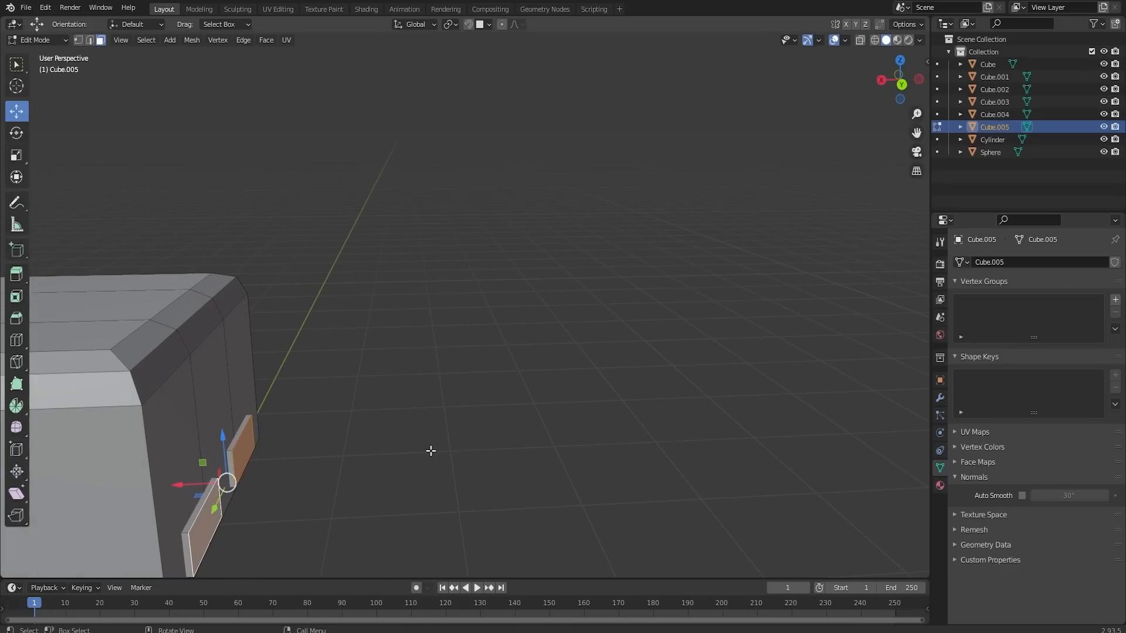
# - Extrude and shrink both small blocks' front faces into bevelled fronts, adjust them along X, and return to Object Mode
pyautogui.press('e')
pyautogui.rightClick(443, 449)
pyautogui.press('s')
pyautogui.rightClick(452, 448)
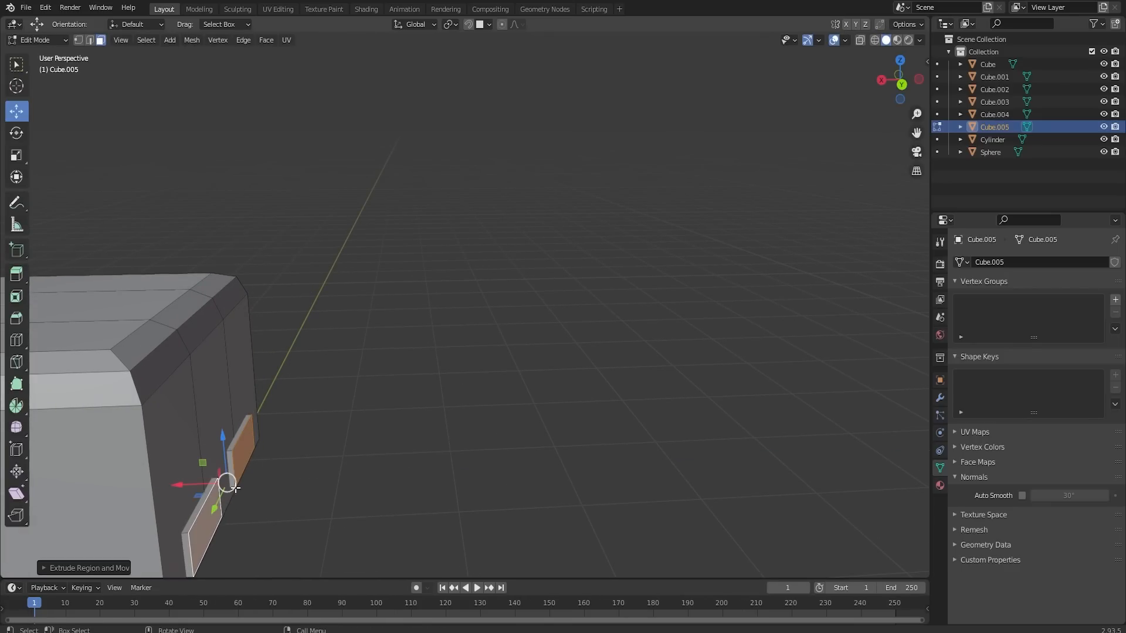
pyautogui.moveTo(194, 485); pyautogui.dragTo(200, 485)
pyautogui.press('Tab')
pyautogui.moveTo(563, 387); pyautogui.dragTo(476, 435, button='middle')
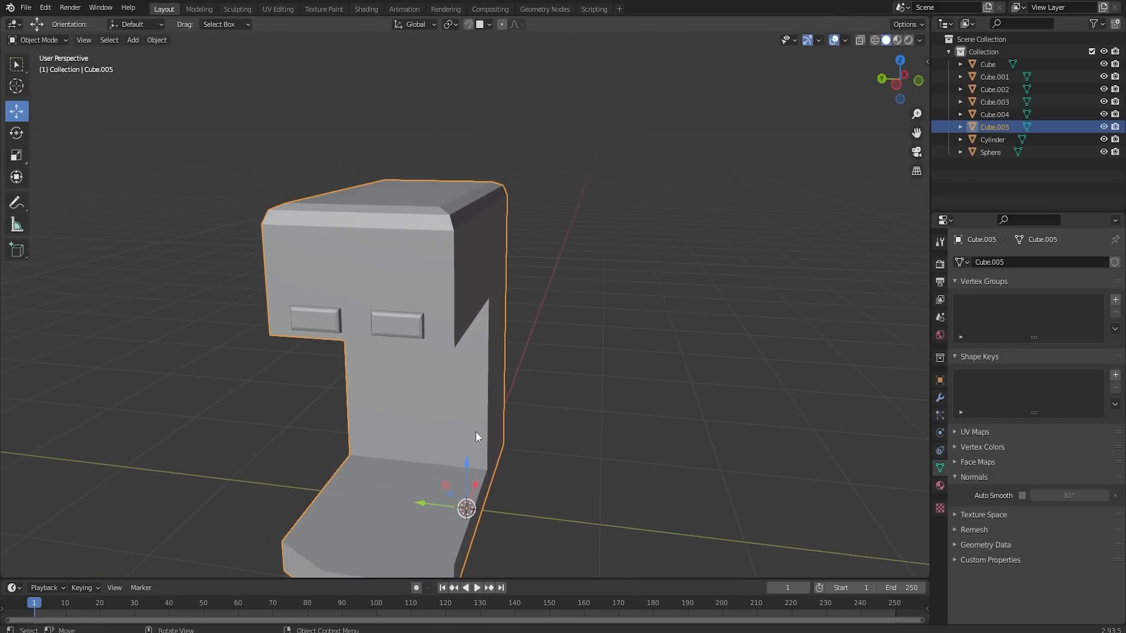
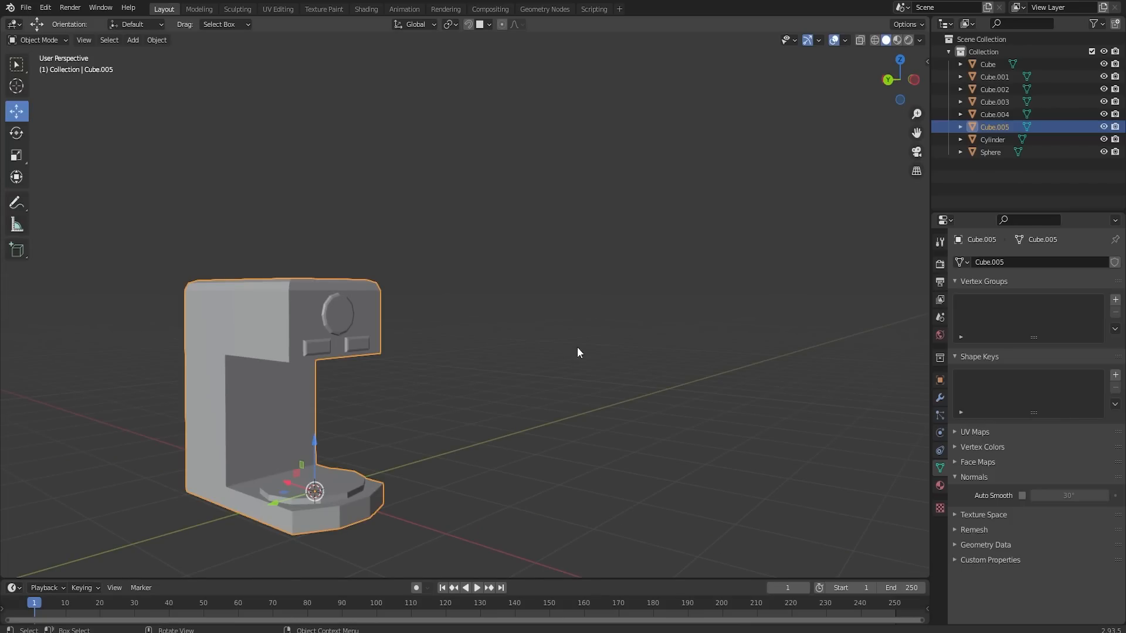
# - Duplicate the round plate on the coffee machine's base and raise the copy about 1.39 m along Z to the head
pyautogui.click(608, 345)
pyautogui.moveTo(607, 345); pyautogui.dragTo(455, 452, button='middle')
pyautogui.click(481, 400)
pyautogui.press('Tab')
pyautogui.click(435, 423)
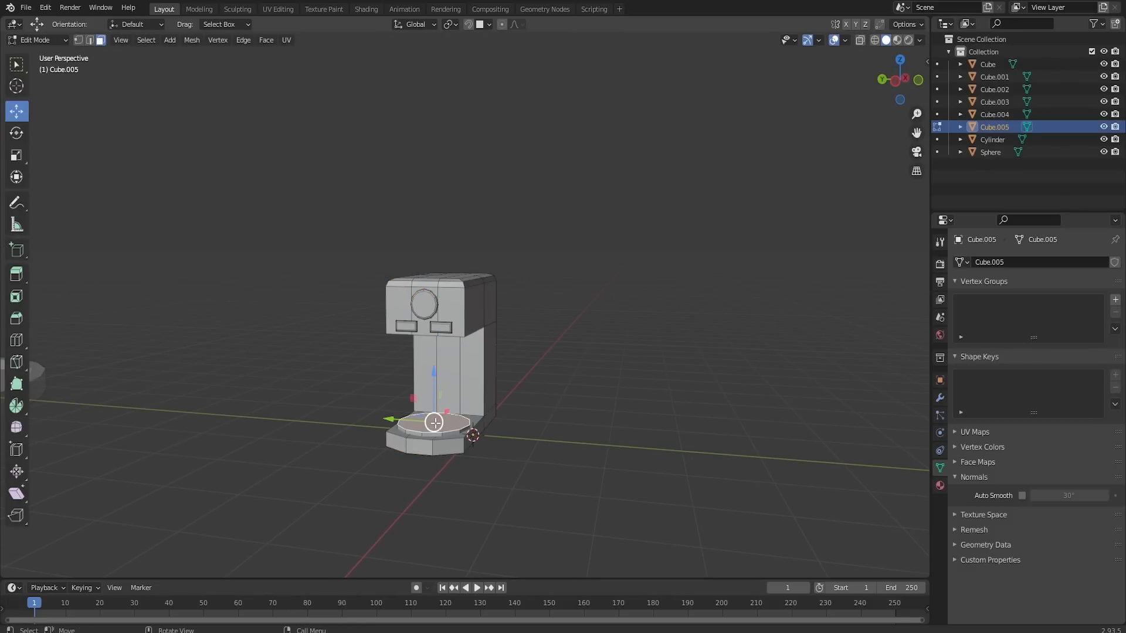
pyautogui.hotkey('ctrl', 'l')
pyautogui.hotkey('shift', 'd')
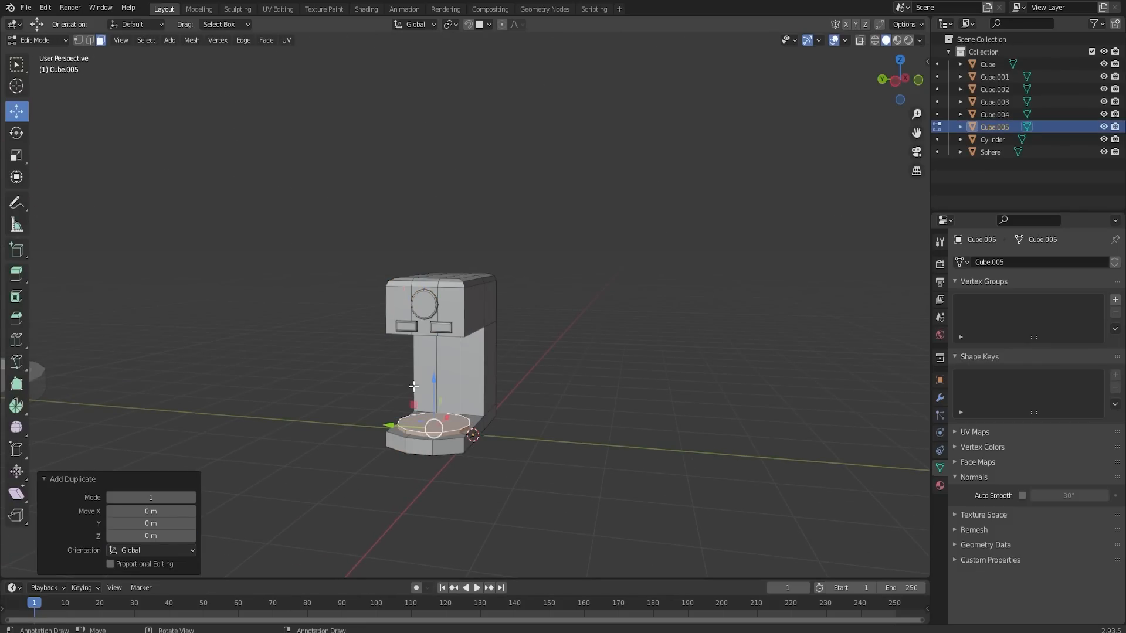
pyautogui.press('z')
pyautogui.click(438, 280)
# - Shrink the duplicated plate, lower it about 0.08 m to sit under the head, and scale it again by 0.522
pyautogui.press('s')
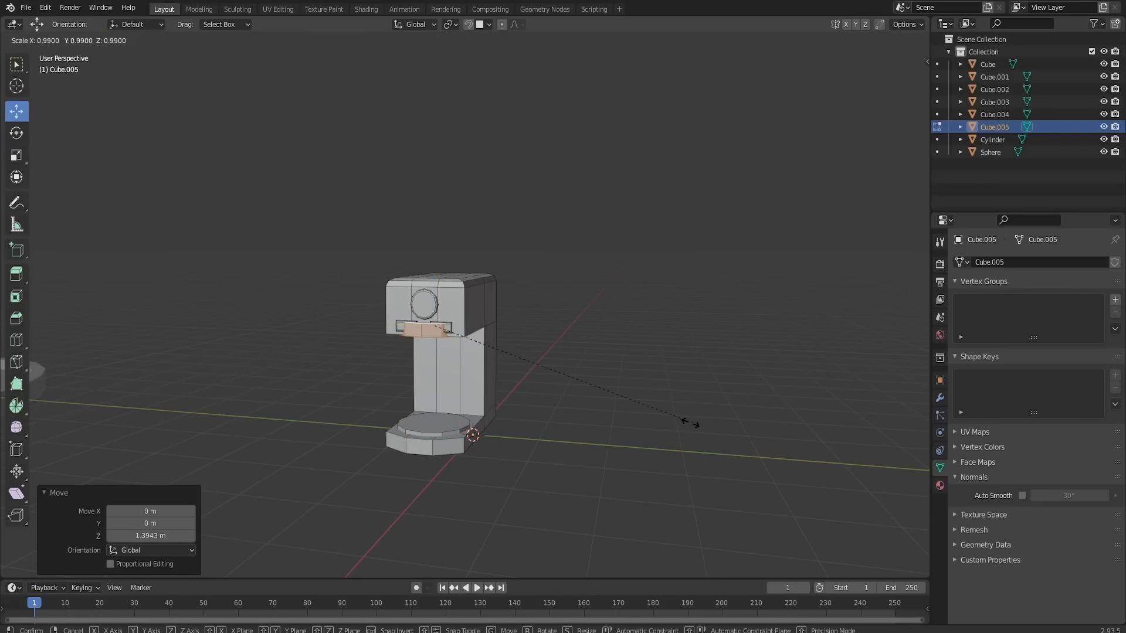
pyautogui.click(581, 389)
pyautogui.moveTo(431, 287); pyautogui.dragTo(431, 294)
pyautogui.moveTo(431, 294); pyautogui.dragTo(438, 241, button='middle')
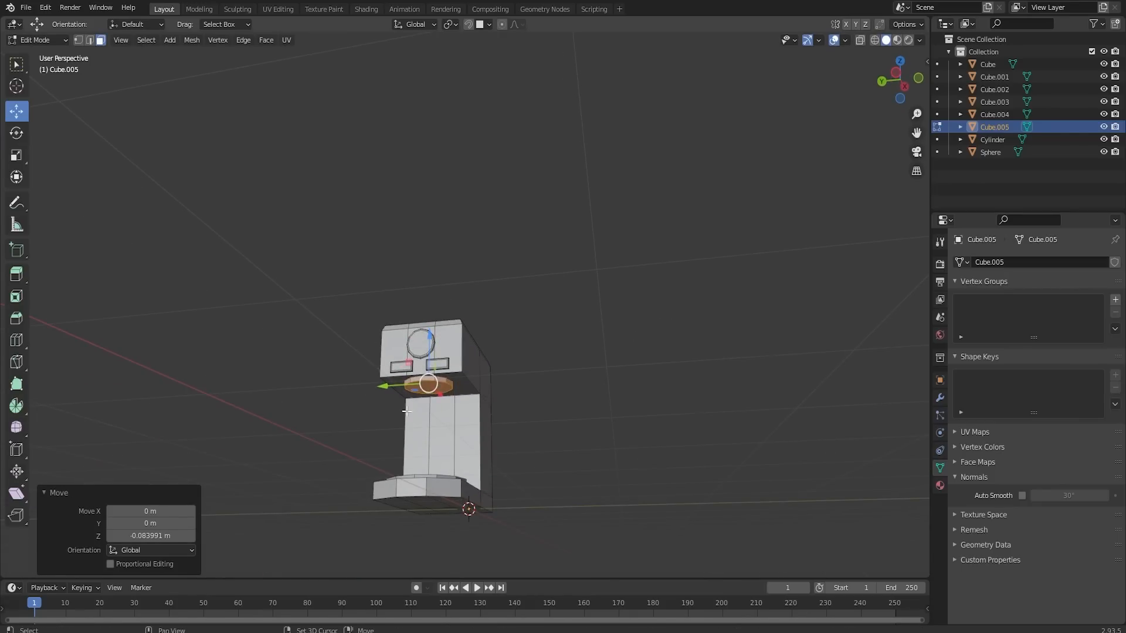
pyautogui.scroll(4, 426, 425)
pyautogui.keyDown('shift'); pyautogui.moveTo(425, 425); pyautogui.dragTo(457, 336, button='middle'); pyautogui.keyUp('shift')
pyautogui.press('s')
pyautogui.click(561, 430)
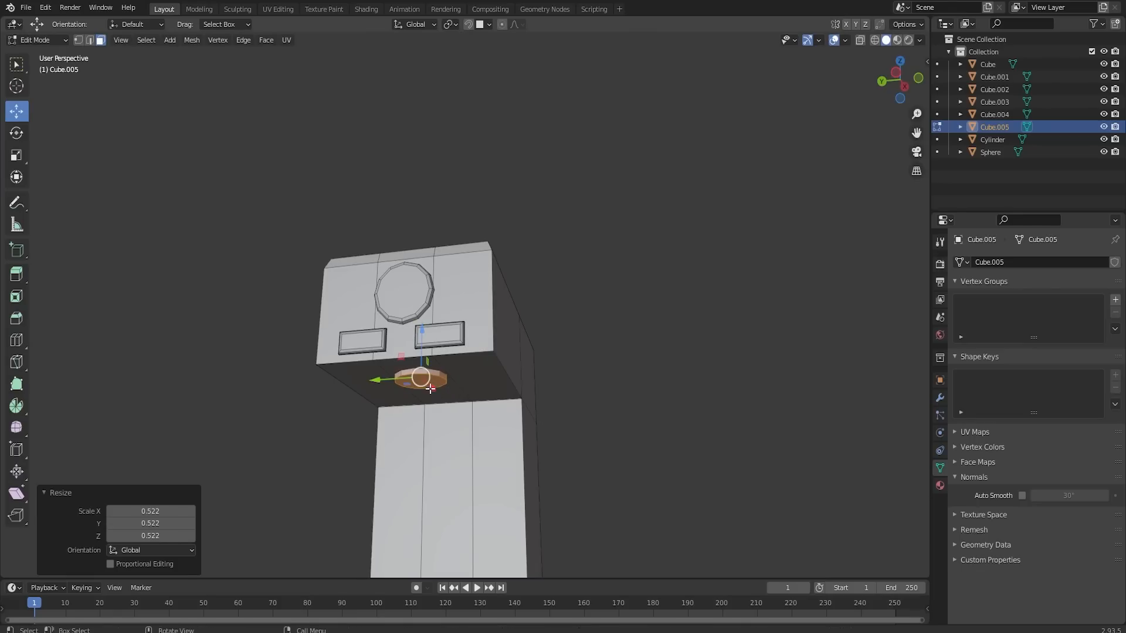
# - Lower the small plate's bottom face along Z and scale it to 0.609 to form a tapered nozzle
pyautogui.click(431, 389)
pyautogui.moveTo(422, 360); pyautogui.dragTo(422, 380)
pyautogui.press('s')
pyautogui.click(536, 431)
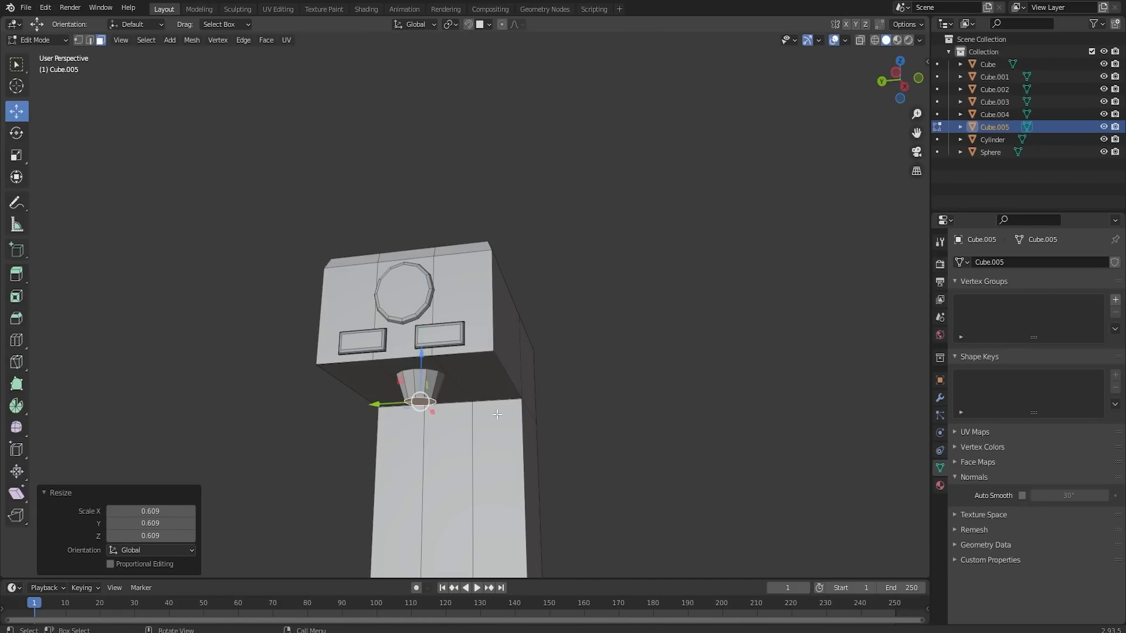
# - Return to Object Mode, apply smooth shading with Auto Smooth at 30°, and deselect everything
pyautogui.press('Tab')
pyautogui.moveTo(508, 387); pyautogui.dragTo(535, 421, button='middle')
pyautogui.rightClick(488, 406)
pyautogui.click(488, 406)
pyautogui.click(1021, 495)
pyautogui.hotkey('alt', 'a')
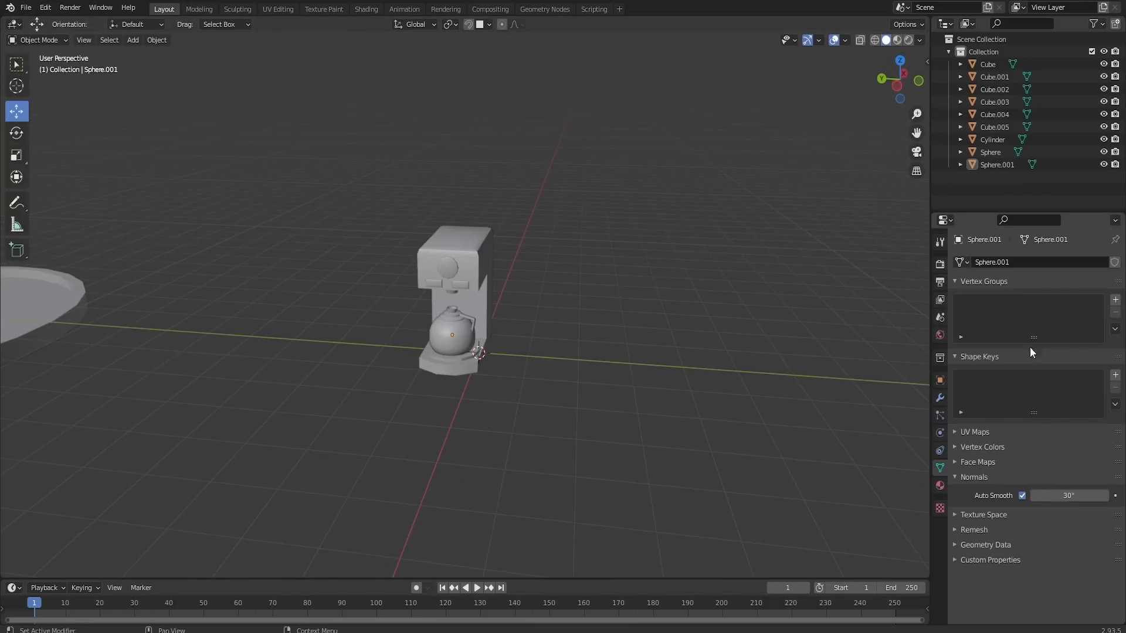
# - Move the coffee machine and its pot together about 8 m along Y to stand beside the fountain
pyautogui.moveTo(410, 210); pyautogui.dragTo(579, 417)
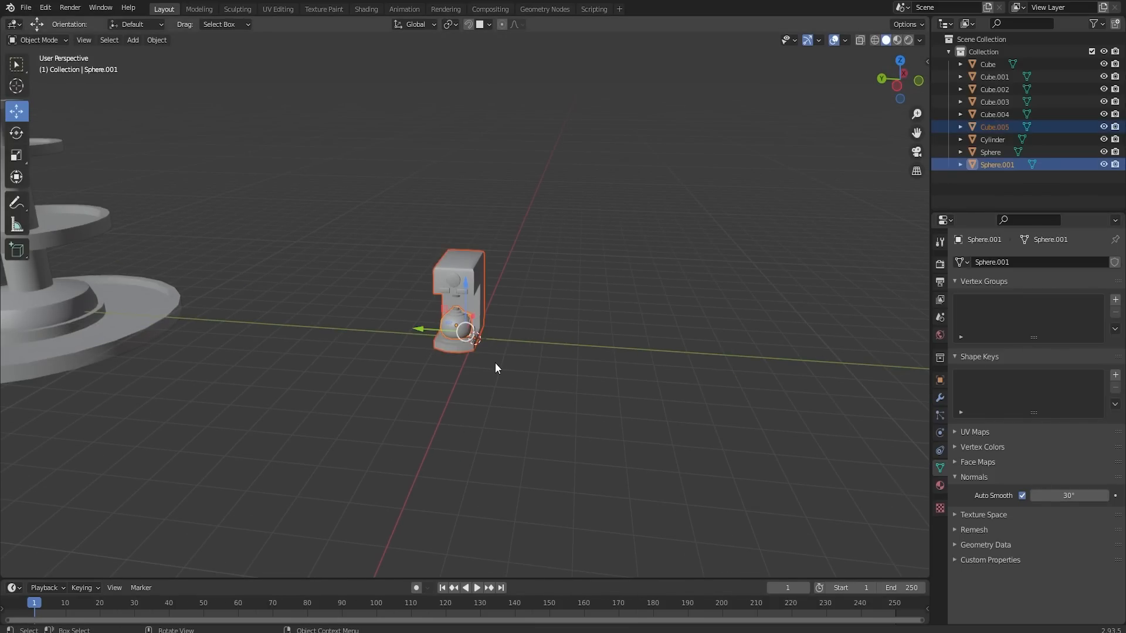
pyautogui.moveTo(495, 363); pyautogui.dragTo(455, 333, button='middle')
pyautogui.moveTo(437, 317); pyautogui.dragTo(285, 309)
pyautogui.scroll(6, 297, 310)
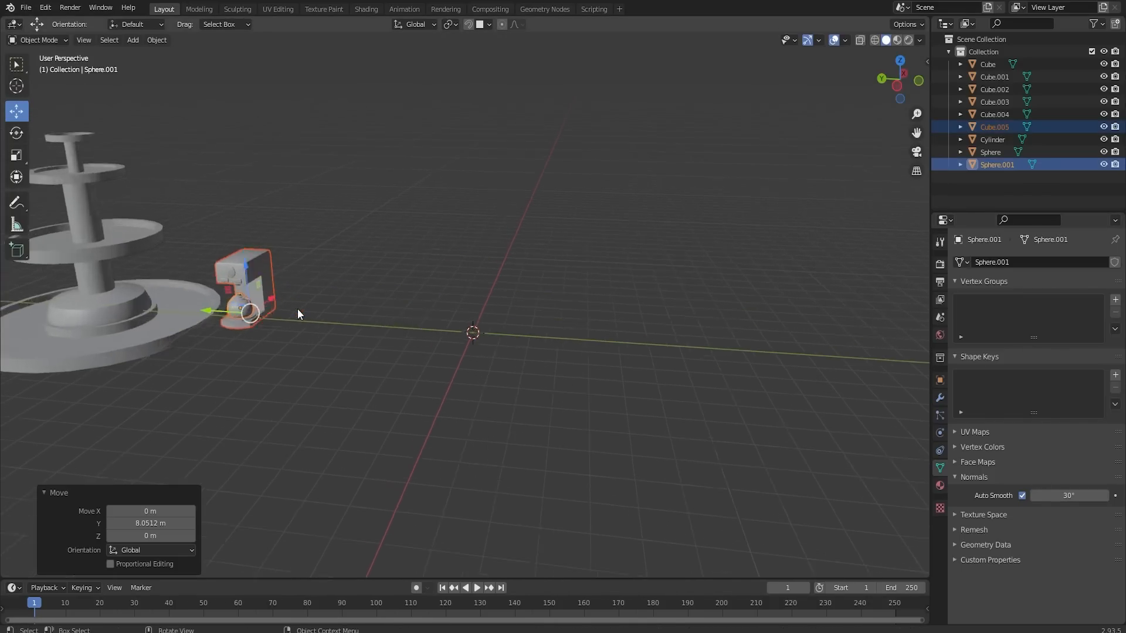
pyautogui.keyDown('shift'); pyautogui.moveTo(356, 306); pyautogui.dragTo(534, 380, button='middle'); pyautogui.keyUp('shift')
pyautogui.scroll(4, 562, 393)
pyautogui.scroll(-2, 536, 385)
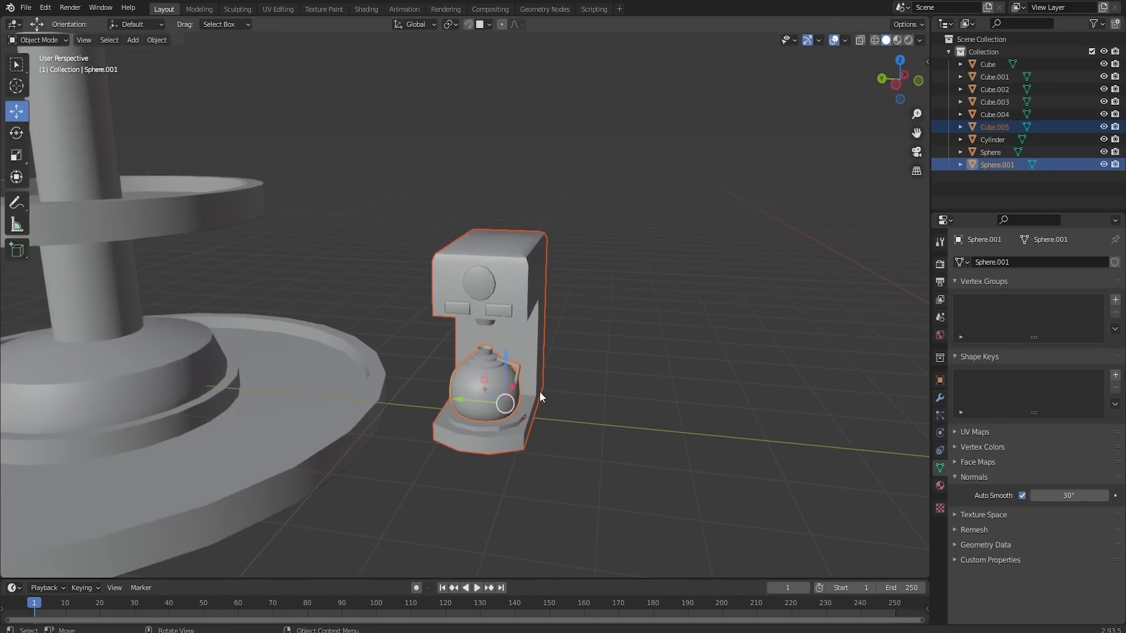
# - Join the pot and the coffee machine into one object, with the machine as the active object
pyautogui.click(566, 404)
pyautogui.click(491, 389)
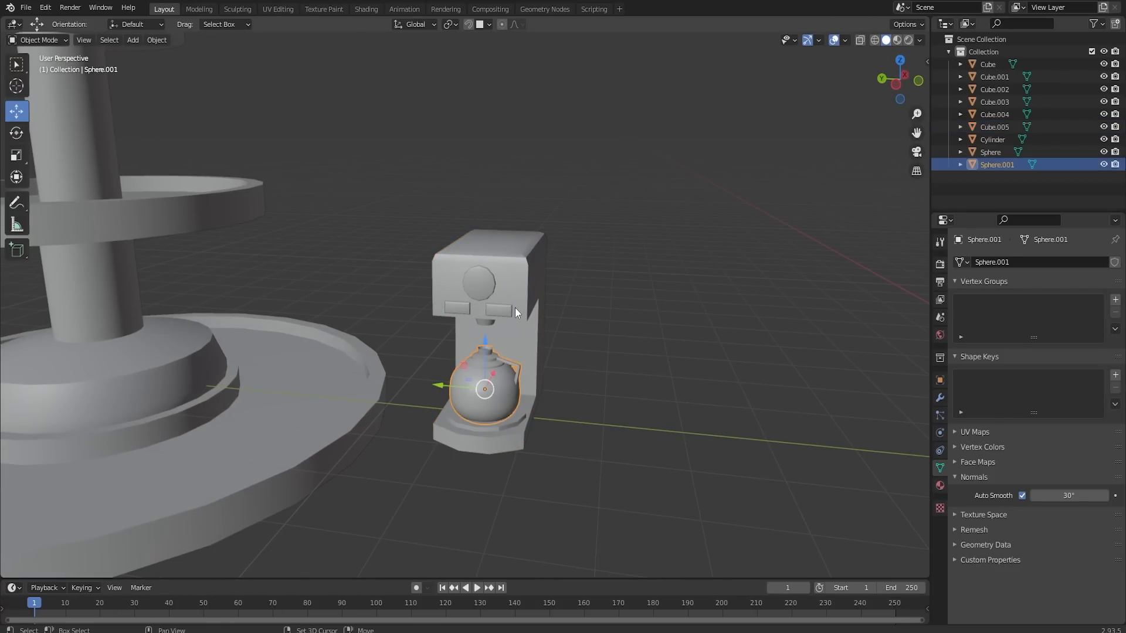
pyautogui.keyDown('shift'); pyautogui.click(515, 308); pyautogui.keyUp('shift')
pyautogui.hotkey('ctrl', 'j')
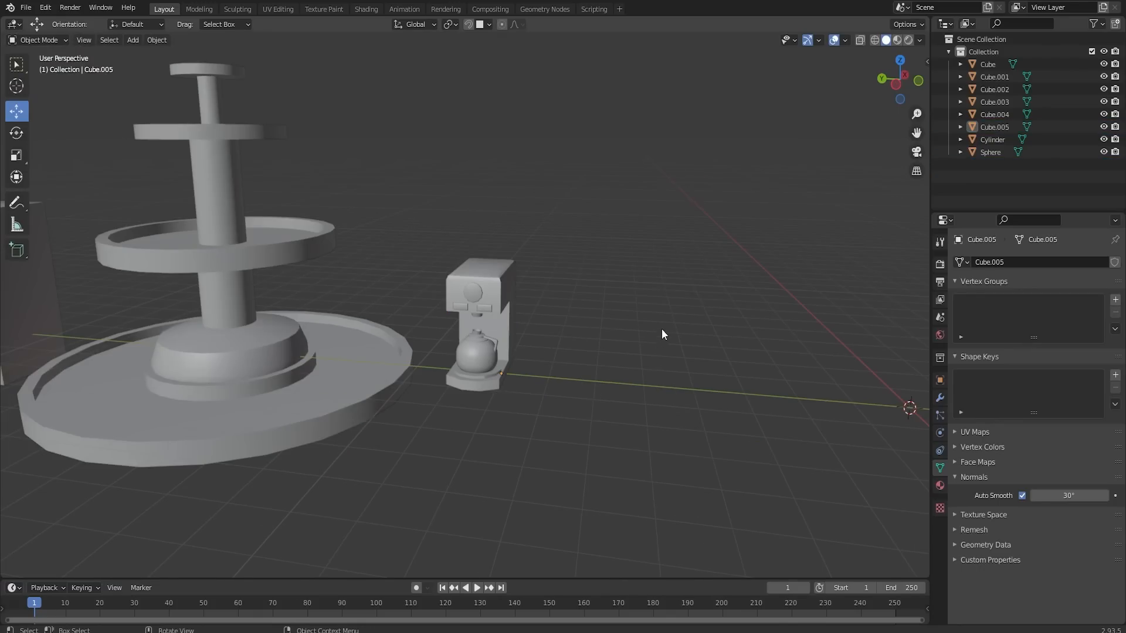
# - Add a new cube at the world origin and enter Edit Mode
pyautogui.scroll(-3, 657, 327)
pyautogui.keyDown('shift'); pyautogui.moveTo(783, 362); pyautogui.dragTo(544, 381, button='middle'); pyautogui.keyUp('shift')
pyautogui.scroll(1, 538, 383)
pyautogui.hotkey('shift', 'a')
pyautogui.moveTo(579, 367)
pyautogui.click(639, 381)
pyautogui.press('Tab')
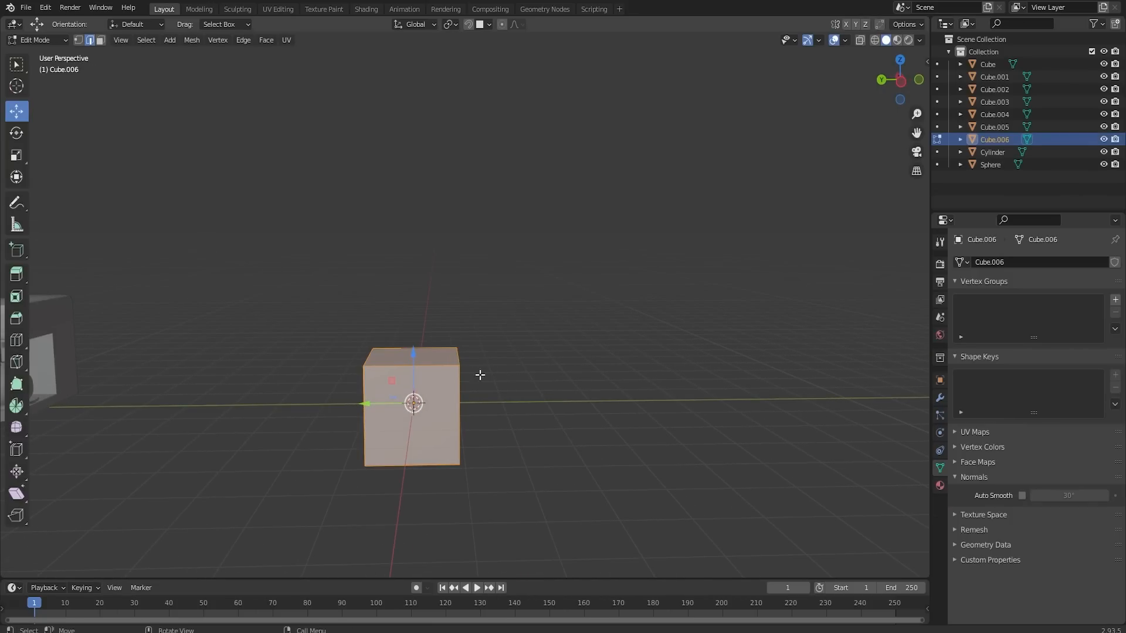
pyautogui.click(424, 359)
pyautogui.moveTo(412, 340); pyautogui.dragTo(413, 345)
pyautogui.hotkey('ctrl', 'z')
# - Lower the cube's top face about 0.33 m and scale the whole block by 2.05 along Y
pyautogui.click(101, 40)
pyautogui.click(406, 353)
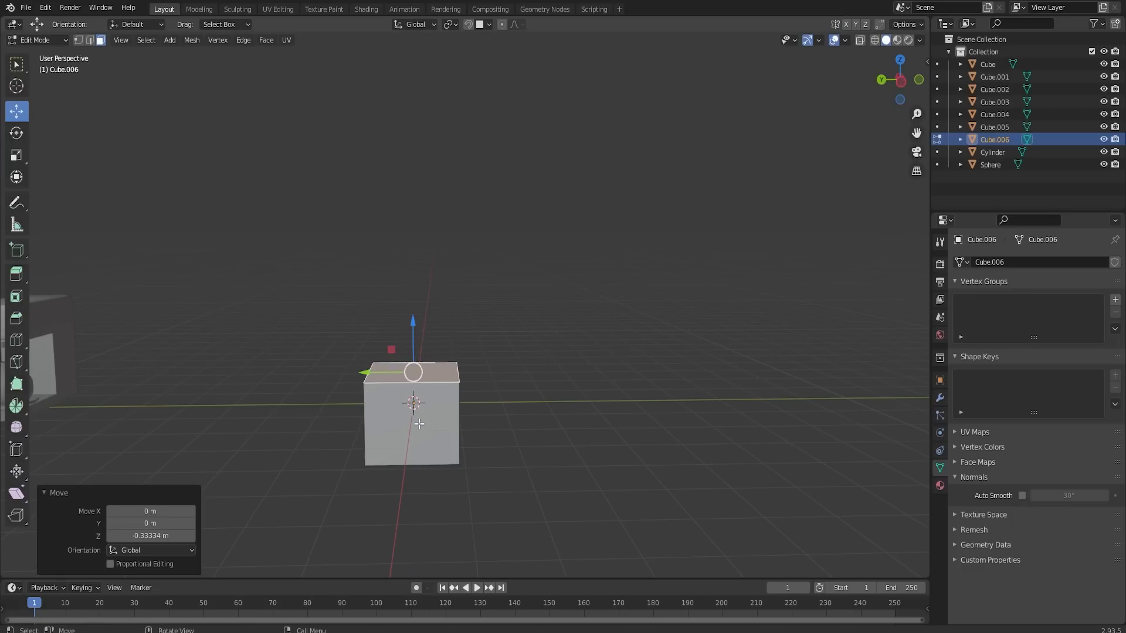
pyautogui.click(421, 425)
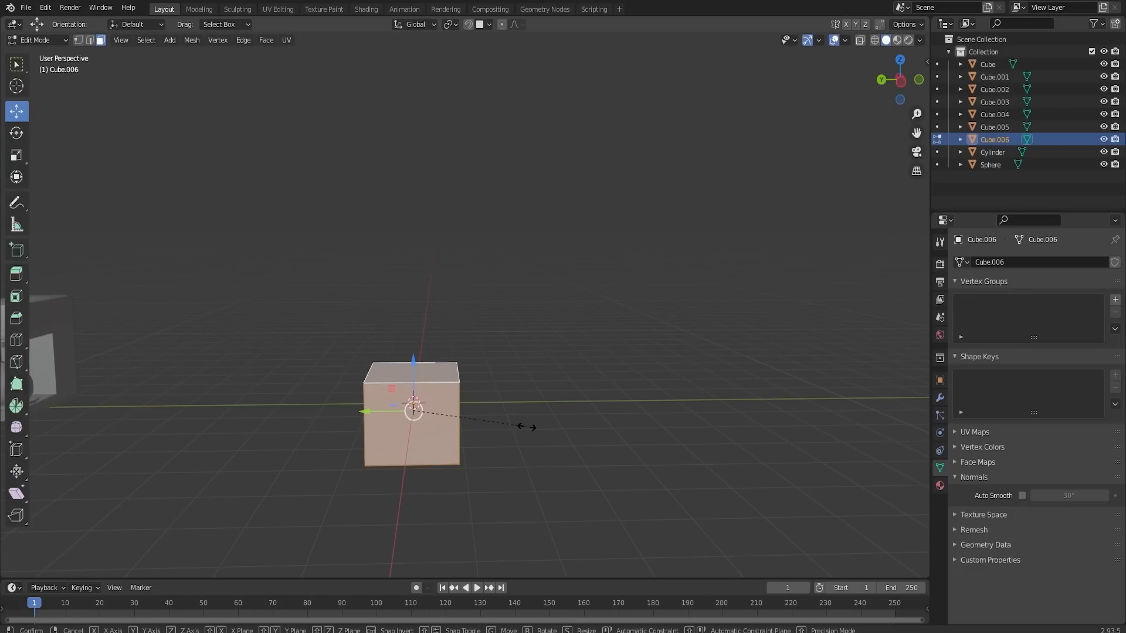
pyautogui.press('s')
pyautogui.press('y')
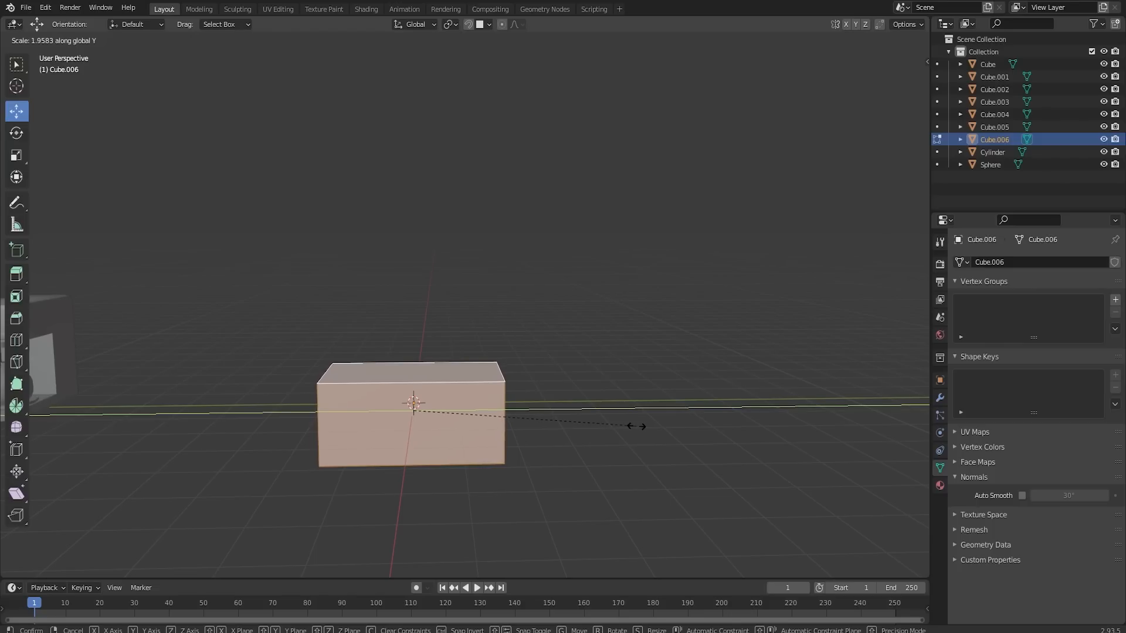
pyautogui.click(645, 426)
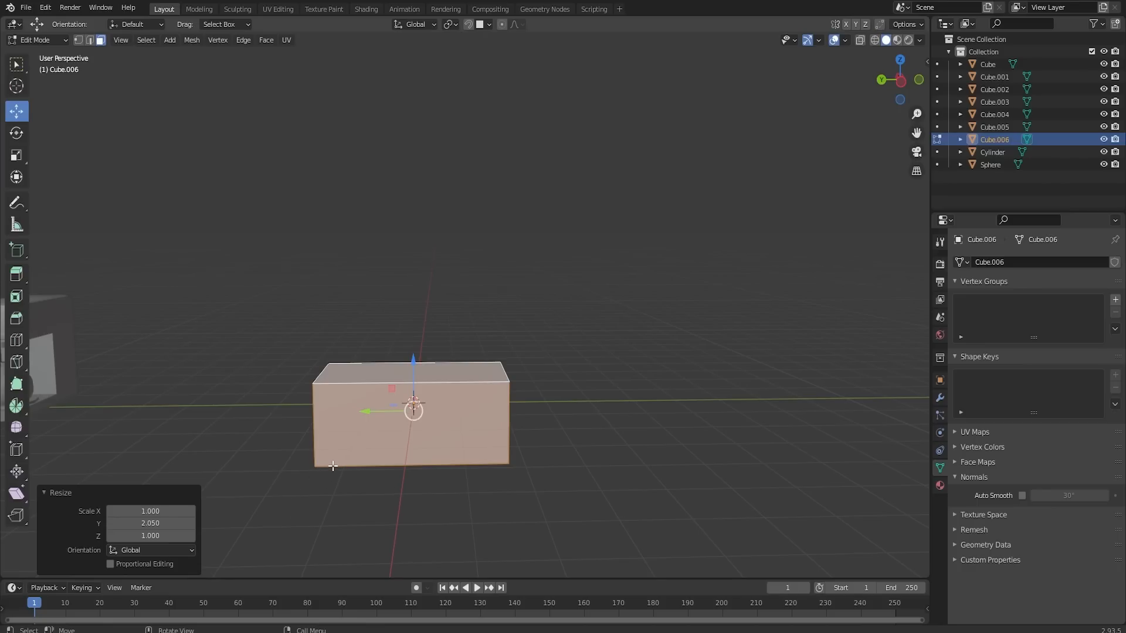
# - Extrude the block's top face into a 1.077-scaled overhanging slab about 0.15 m thick and inset its top by 0.132 m
pyautogui.moveTo(372, 403); pyautogui.dragTo(410, 397, button='middle')
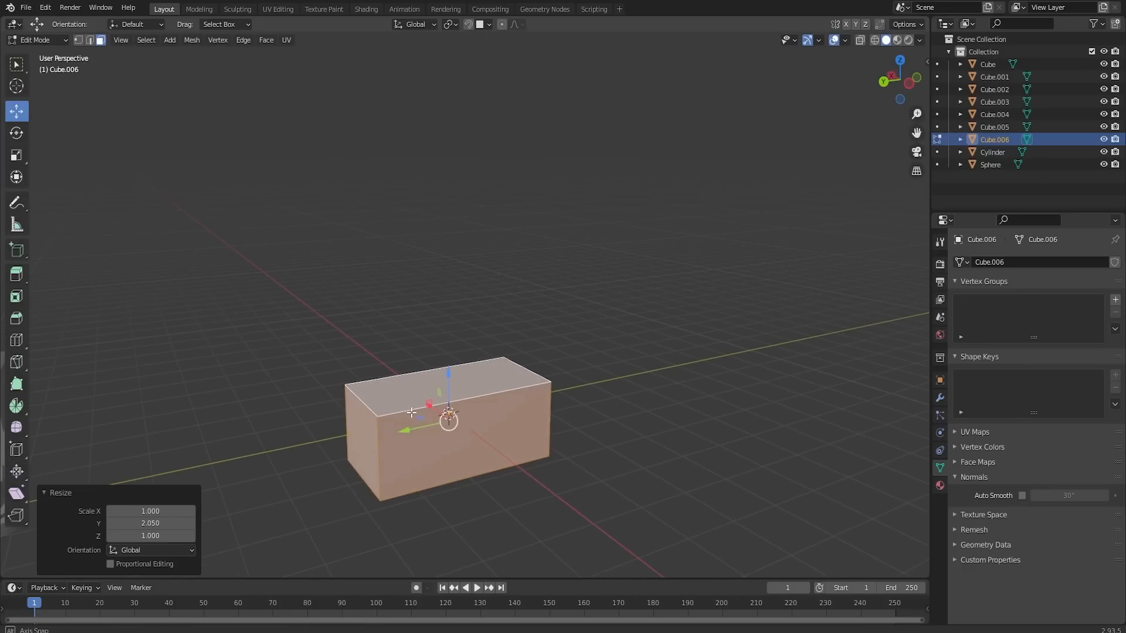
pyautogui.click(414, 395)
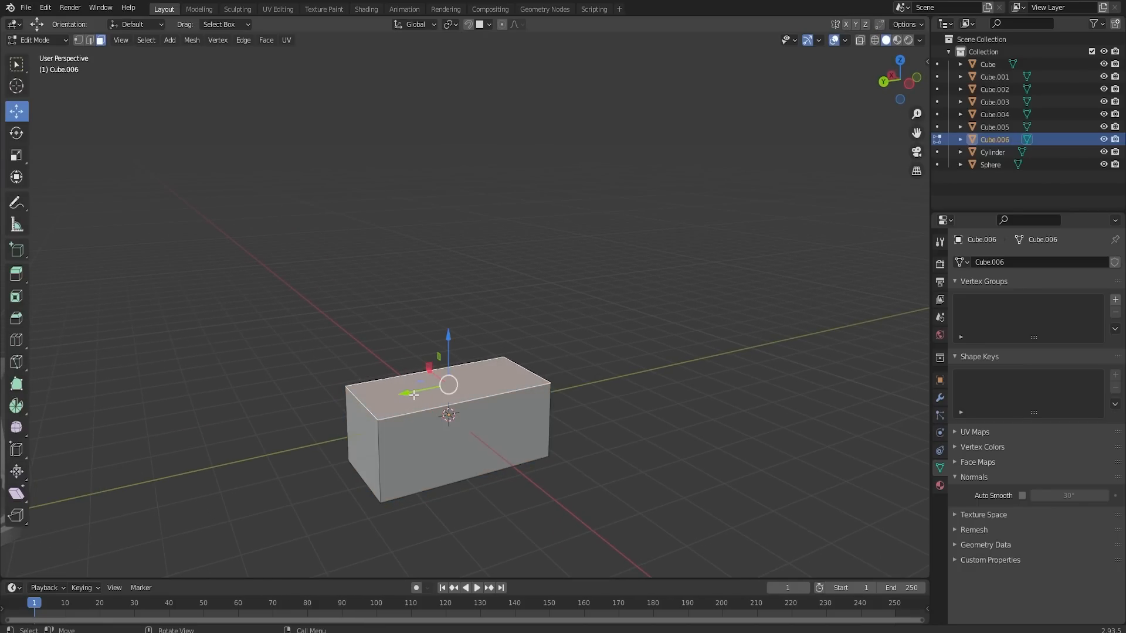
pyautogui.press('e')
pyautogui.press('s')
pyautogui.click(495, 409)
pyautogui.press('e')
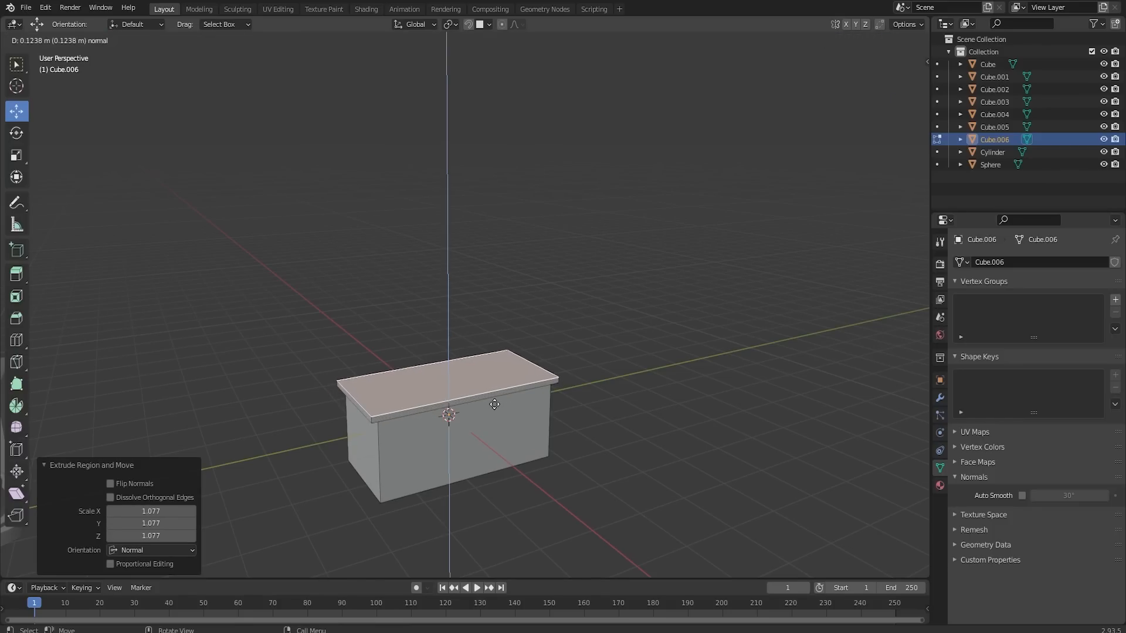
pyautogui.click(494, 404)
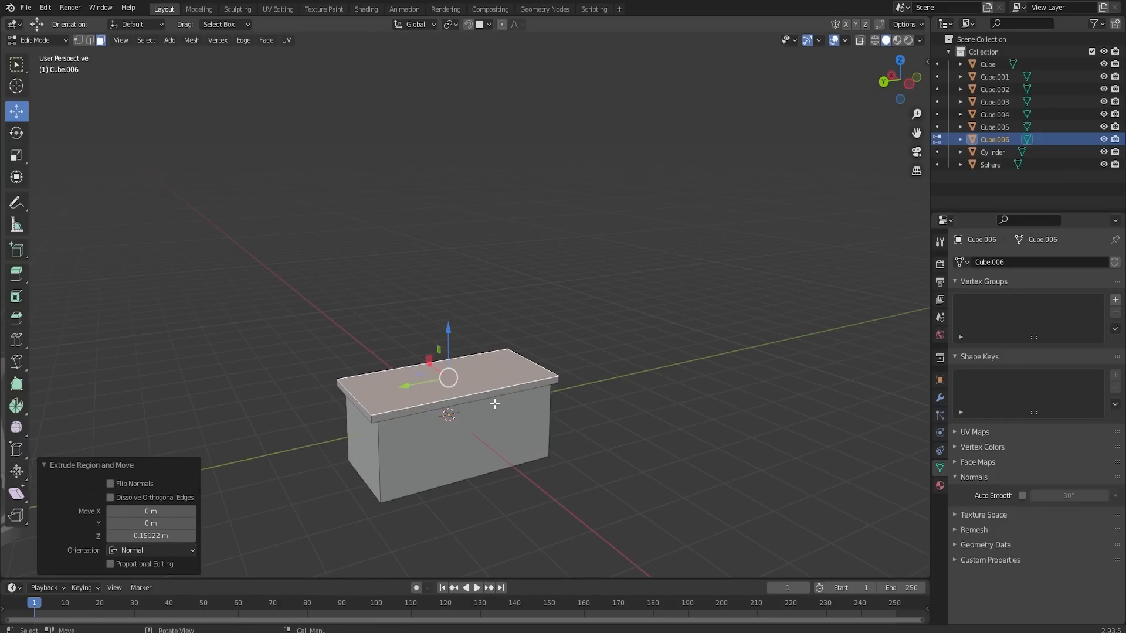
pyautogui.press('i')
pyautogui.click(681, 407)
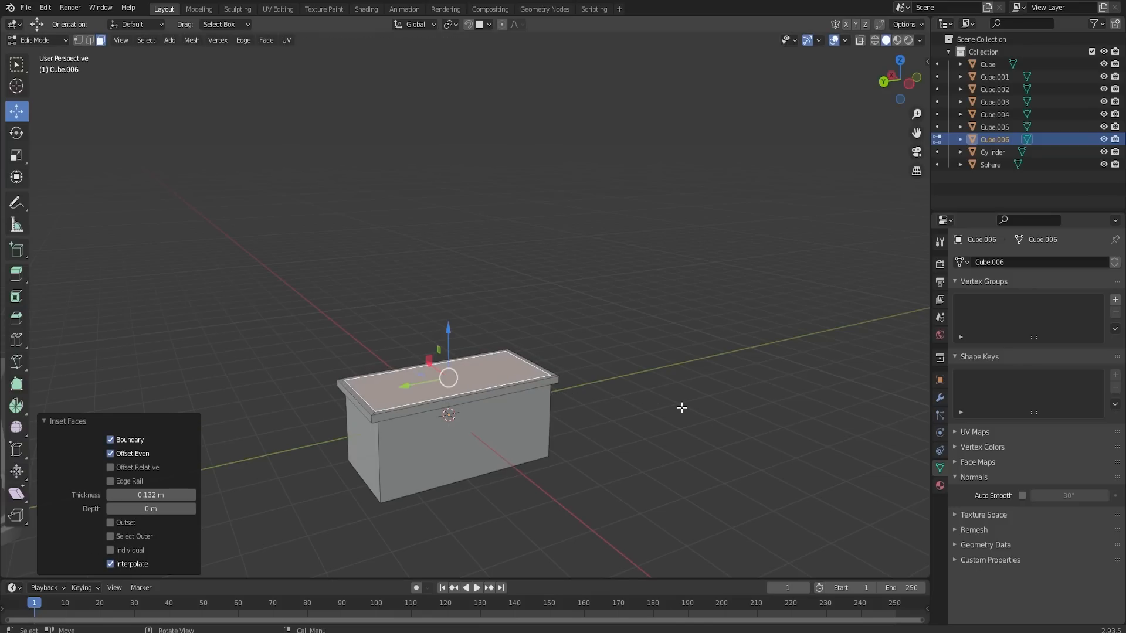
# - Try recessing the whole inset top face by about 0.15 m
pyautogui.press('e')
pyautogui.click(562, 378)
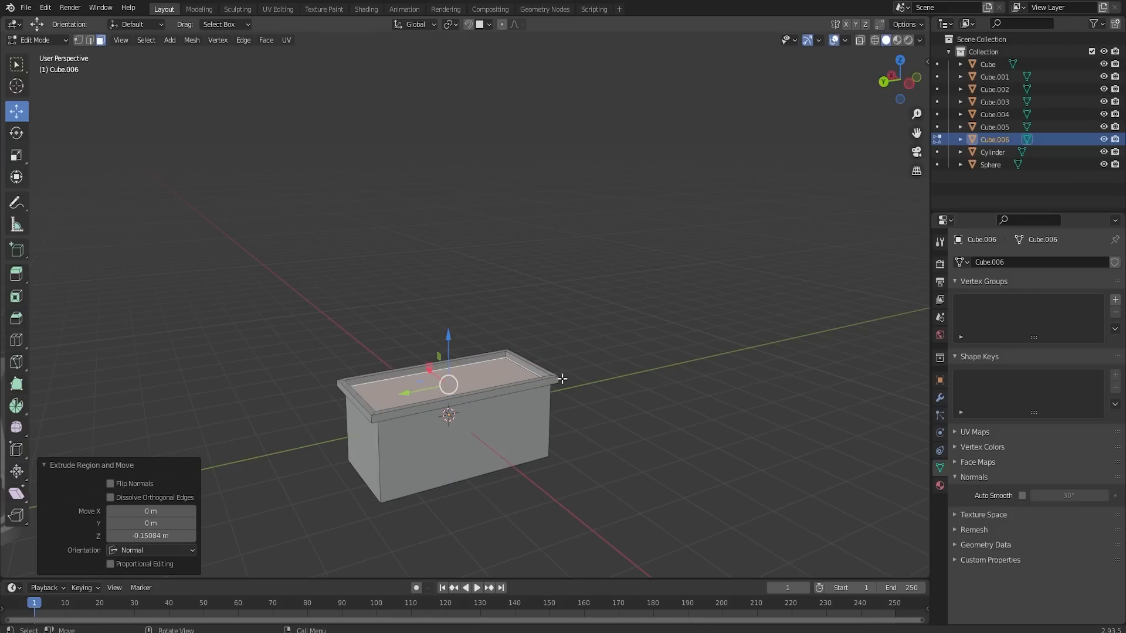
pyautogui.moveTo(523, 369); pyautogui.dragTo(478, 397, button='middle')
pyautogui.scroll(2, 437, 380)
pyautogui.hotkey('ctrl', 'z')
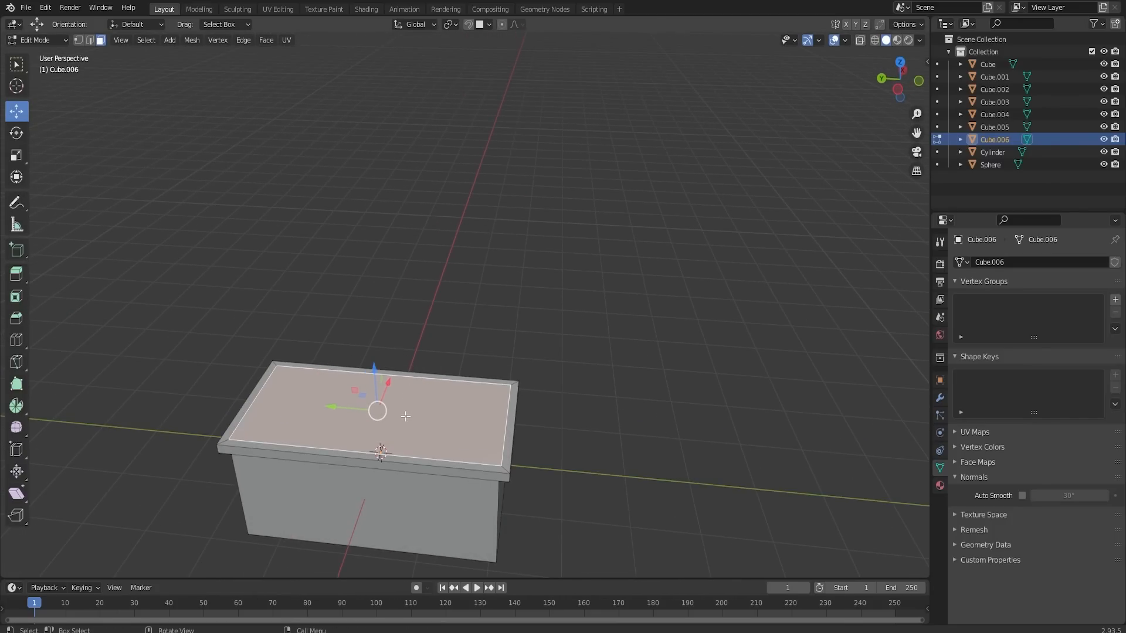
# - Add a centred loop cut across the block's length and recess one half of the inset top by about 0.18 m
pyautogui.hotkey('ctrl', 'r')
pyautogui.click(382, 383)
pyautogui.rightClick(383, 383)
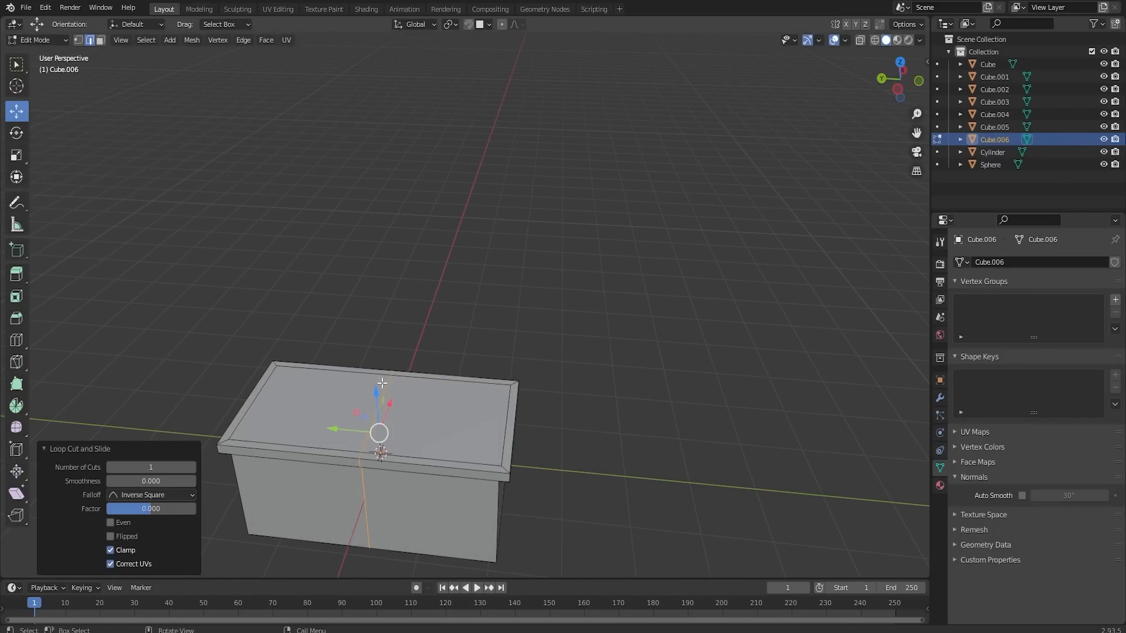
pyautogui.click(435, 417)
pyautogui.click(101, 42)
pyautogui.click(424, 421)
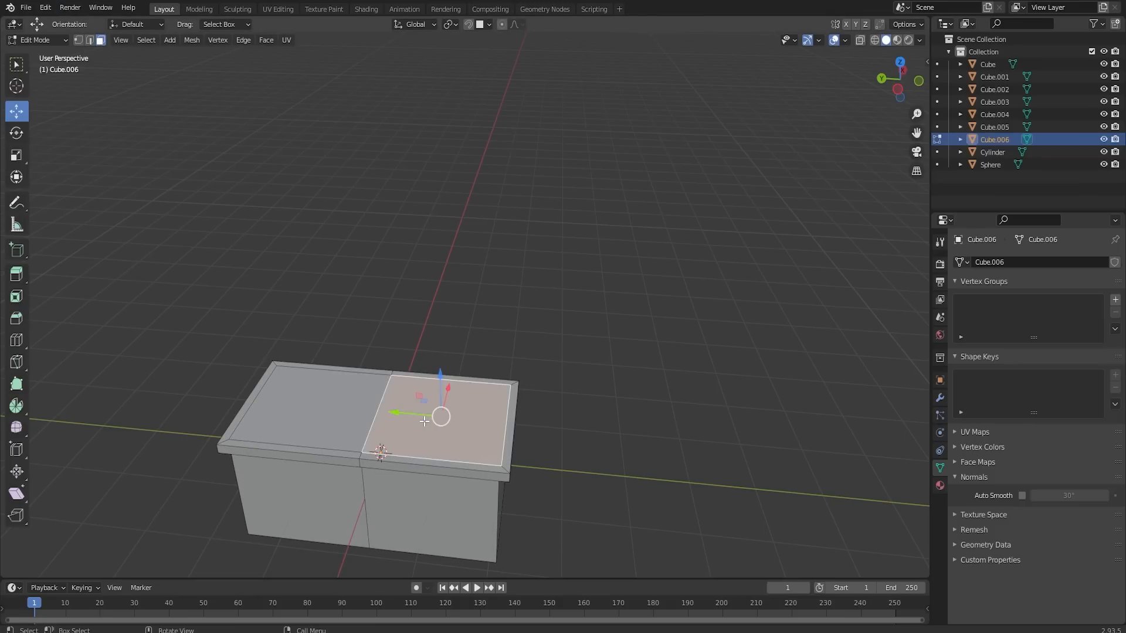
pyautogui.press('e')
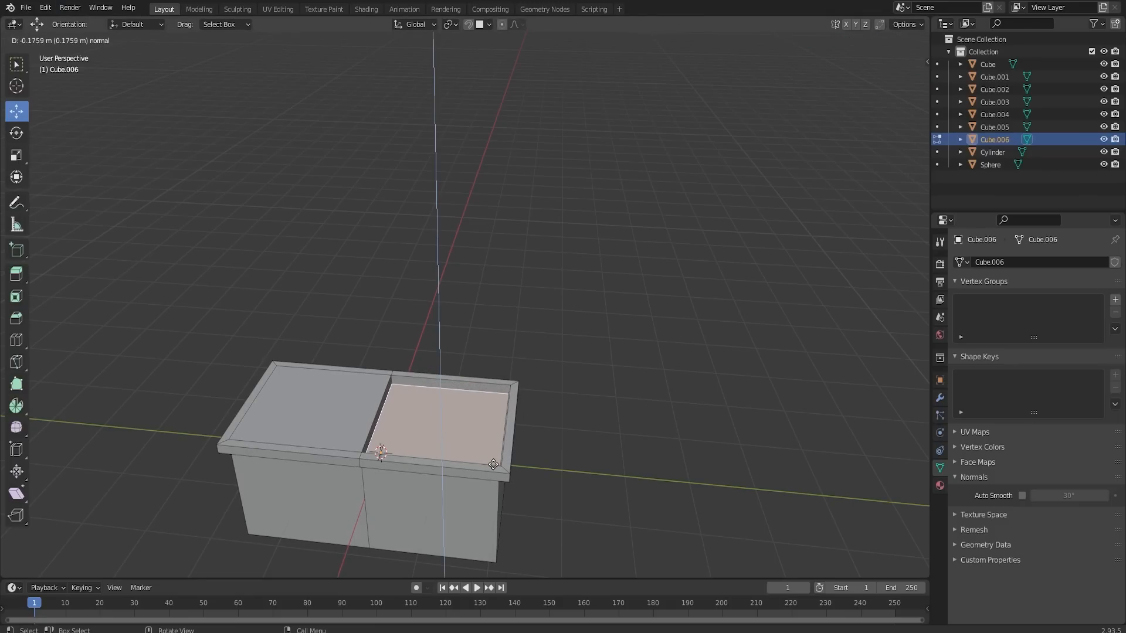
pyautogui.click(335, 408)
# - Add a centred loop cut around the slab's rim and scale it to about 1.015 to form a pointed edge
pyautogui.moveTo(317, 400); pyautogui.dragTo(627, 473, button='middle')
pyautogui.hotkey('ctrl', 'r')
pyautogui.click(664, 458)
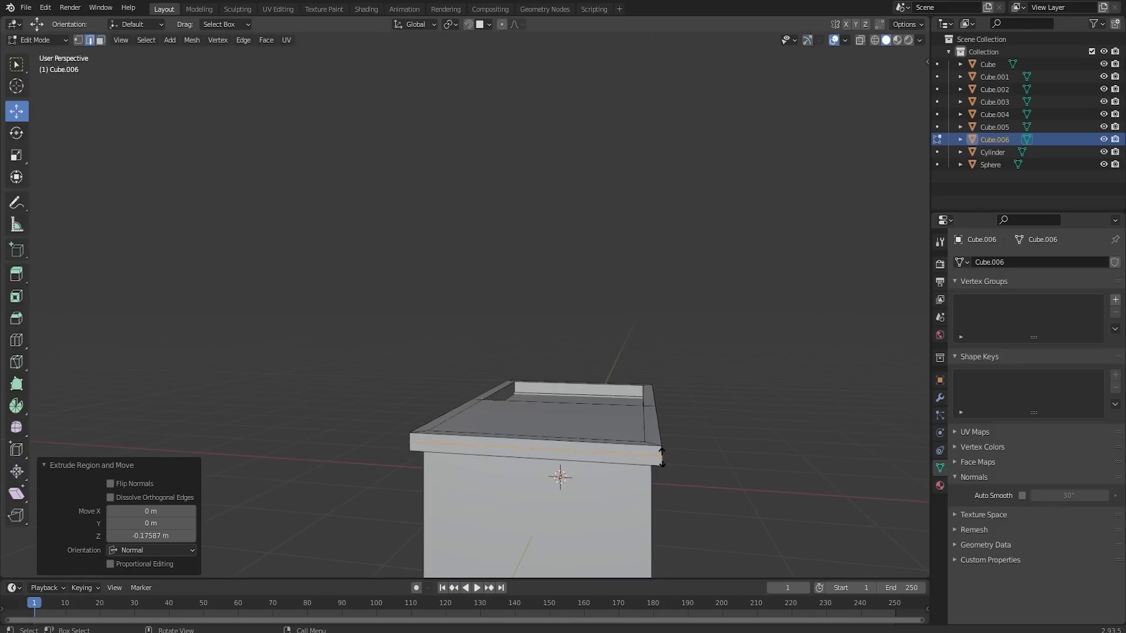
pyautogui.rightClick(664, 458)
pyautogui.press('s')
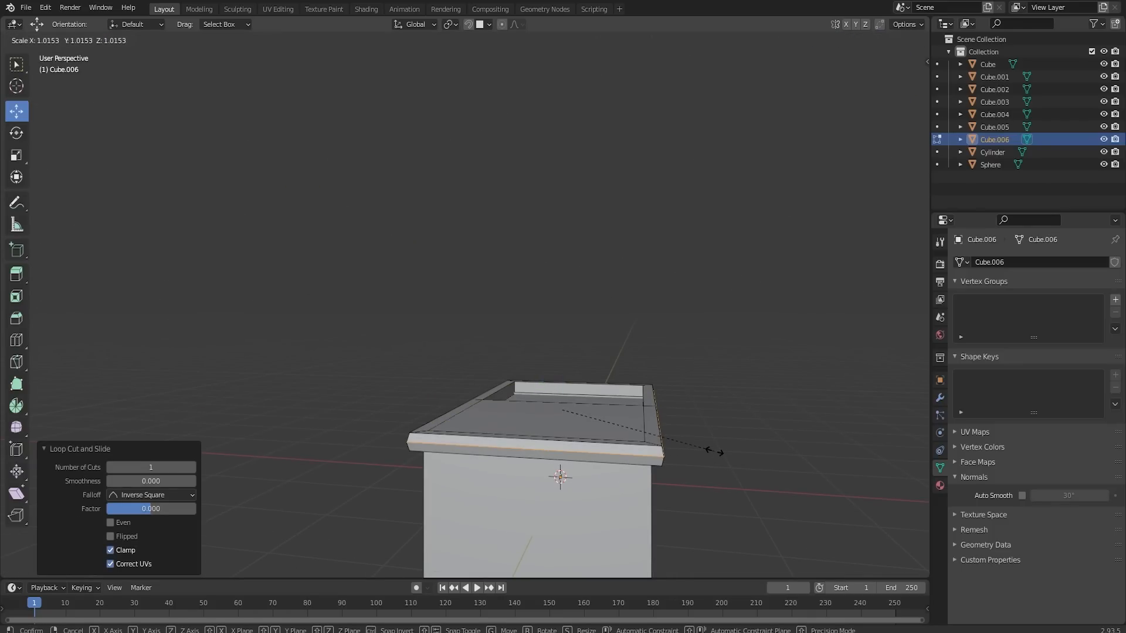
pyautogui.click(713, 452)
pyautogui.moveTo(715, 452); pyautogui.dragTo(668, 442, button='middle')
pyautogui.press('Tab')
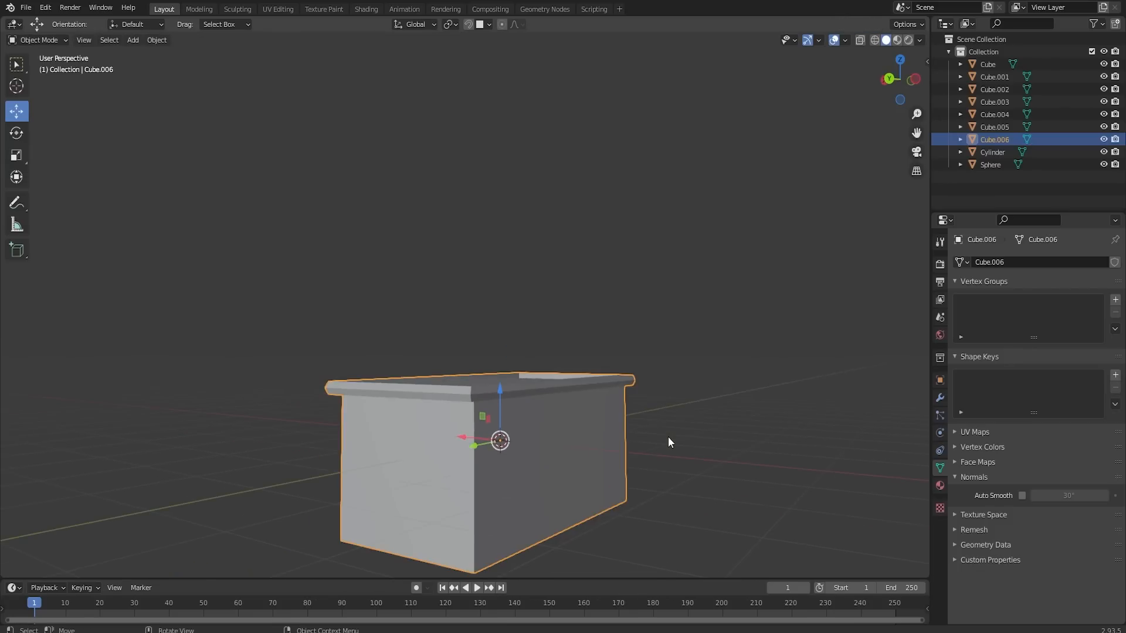
# - Select the block's vertical corner edges, including the overhanging slab's corners, and bevel them
pyautogui.press('Tab')
pyautogui.scroll(1, 563, 393)
pyautogui.moveTo(394, 424); pyautogui.dragTo(391, 410, button='middle')
pyautogui.keyDown('alt'); pyautogui.click(417, 383); pyautogui.keyUp('alt')
pyautogui.moveTo(416, 361); pyautogui.dragTo(548, 401, button='middle')
pyautogui.keyDown('alt'); pyautogui.keyDown('shift'); pyautogui.click(677, 423); pyautogui.keyUp('shift'); pyautogui.keyUp('alt')
pyautogui.moveTo(677, 423); pyautogui.dragTo(433, 382, button='middle')
pyautogui.keyDown('alt'); pyautogui.keyDown('shift'); pyautogui.click(404, 439); pyautogui.keyUp('shift'); pyautogui.keyUp('alt')
pyautogui.keyDown('alt'); pyautogui.keyDown('shift'); pyautogui.click(444, 416); pyautogui.keyUp('shift'); pyautogui.keyUp('alt')
pyautogui.scroll(5, 433, 383)
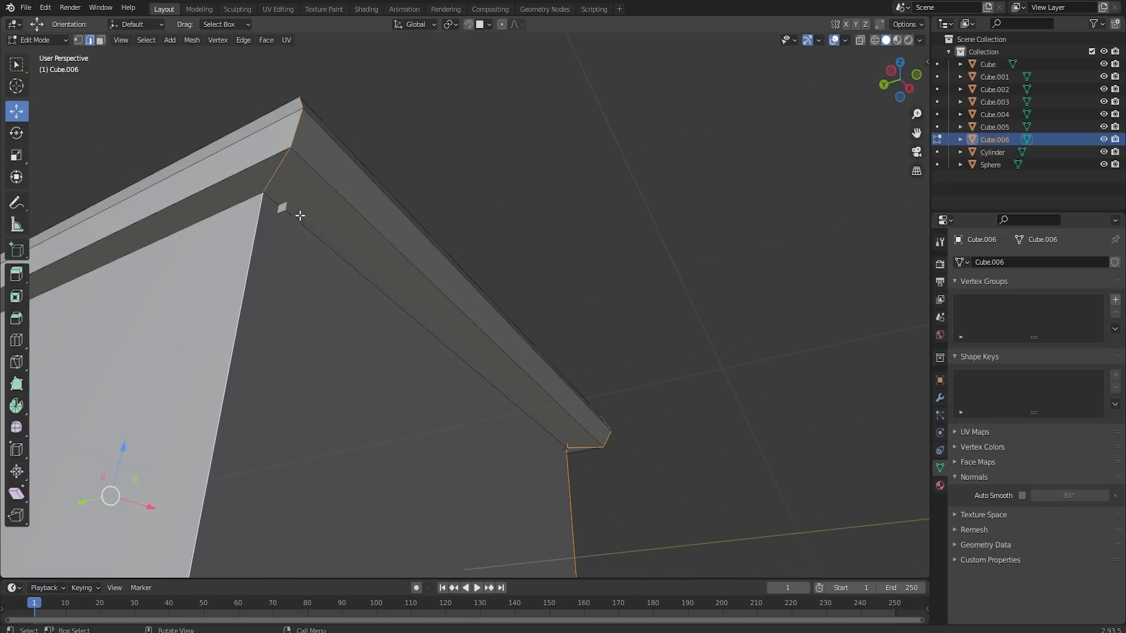
pyautogui.scroll(-3, 299, 215)
pyautogui.moveTo(300, 216); pyautogui.dragTo(344, 309, button='middle')
pyautogui.press('Tab')
pyautogui.scroll(-2, 411, 329)
pyautogui.moveTo(463, 329); pyautogui.dragTo(531, 328, button='middle')
pyautogui.scroll(2, 492, 341)
pyautogui.press('Tab')
pyautogui.keyDown('alt'); pyautogui.click(567, 355); pyautogui.keyUp('alt')
pyautogui.click(90, 40)
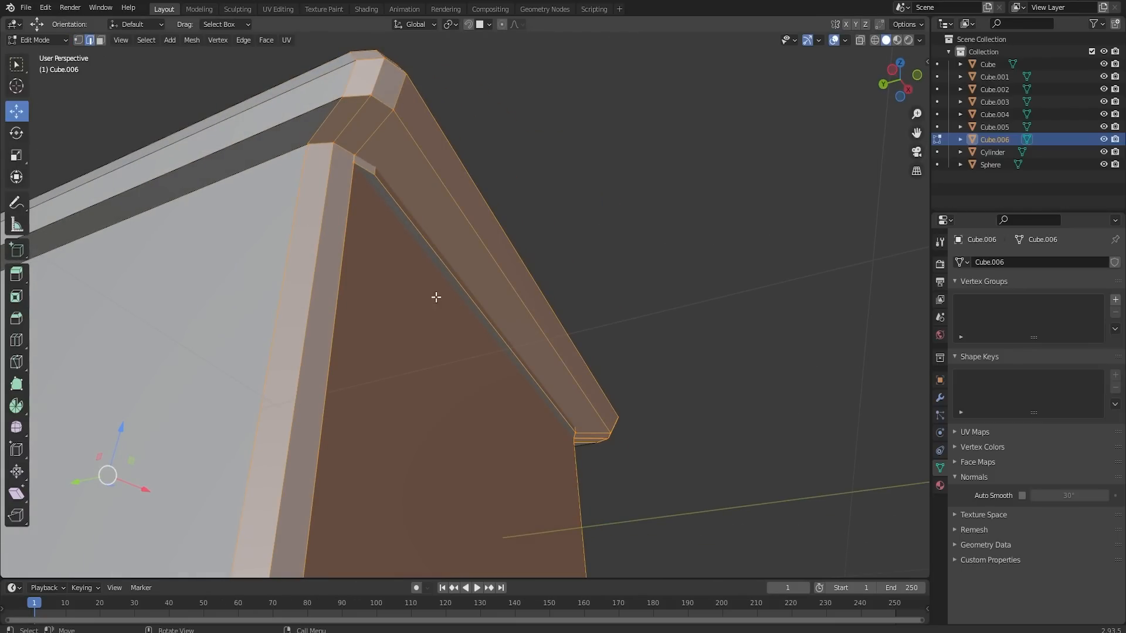
# - Shift the recess's floor face about 0.1 m along Y, scale it to slope the recess walls, and return to Object Mode
pyautogui.keyDown('alt'); pyautogui.click(419, 238); pyautogui.keyUp('alt')
pyautogui.keyDown('alt'); pyautogui.keyDown('shift'); pyautogui.click(423, 237); pyautogui.keyUp('shift'); pyautogui.keyUp('alt')
pyautogui.moveTo(495, 239); pyautogui.dragTo(525, 505, button='middle')
pyautogui.press('g')
pyautogui.press('y')
pyautogui.click(520, 479)
pyautogui.press('3')
pyautogui.click(514, 488)
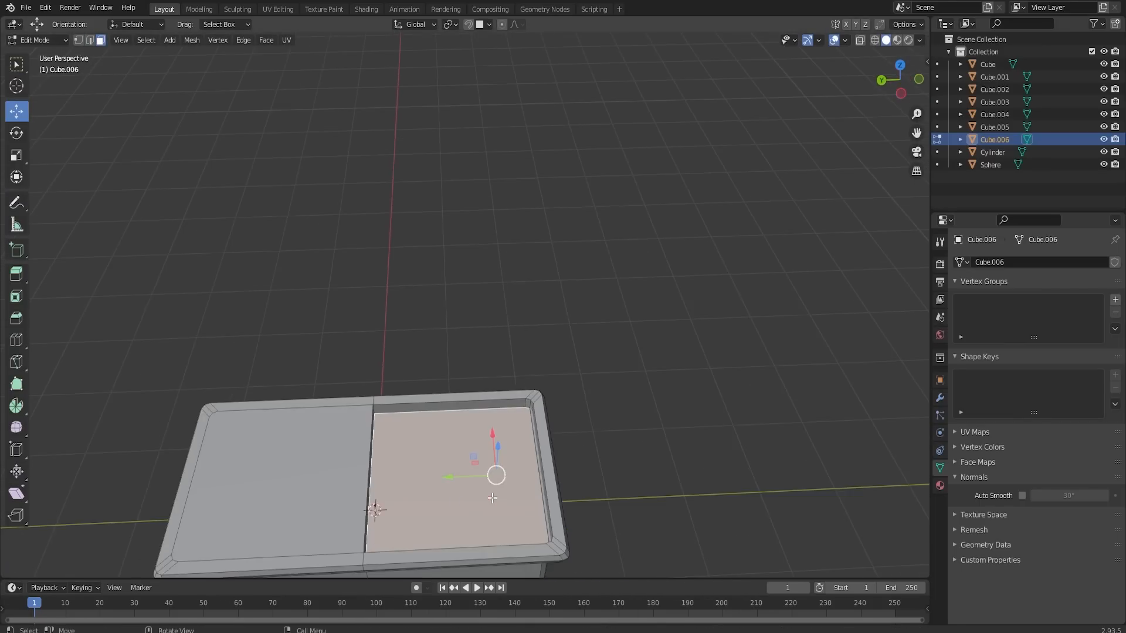
pyautogui.keyDown('ctrl'); pyautogui.moveTo(508, 466); pyautogui.dragTo(493, 494, button='middle'); pyautogui.keyUp('ctrl')
pyautogui.press('s')
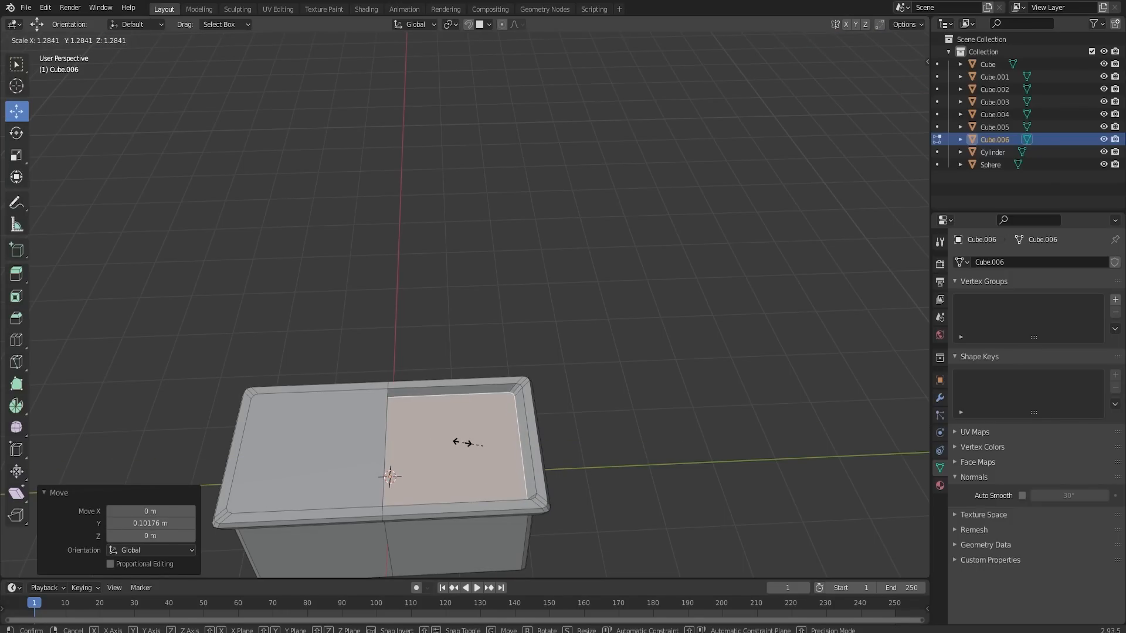
pyautogui.click(455, 446)
pyautogui.moveTo(455, 448); pyautogui.dragTo(460, 445)
pyautogui.press('Tab')
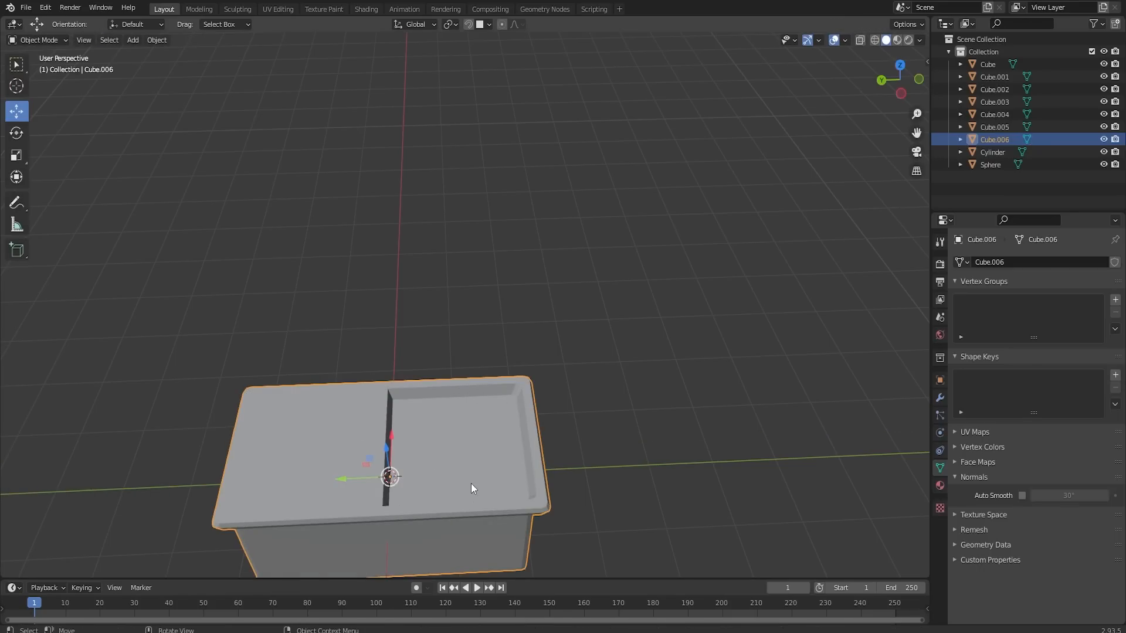
# - Shade the counter smooth and enable Auto Smooth at 30° for its normals
pyautogui.moveTo(472, 489); pyautogui.dragTo(444, 433, button='middle')
pyautogui.click(744, 463)
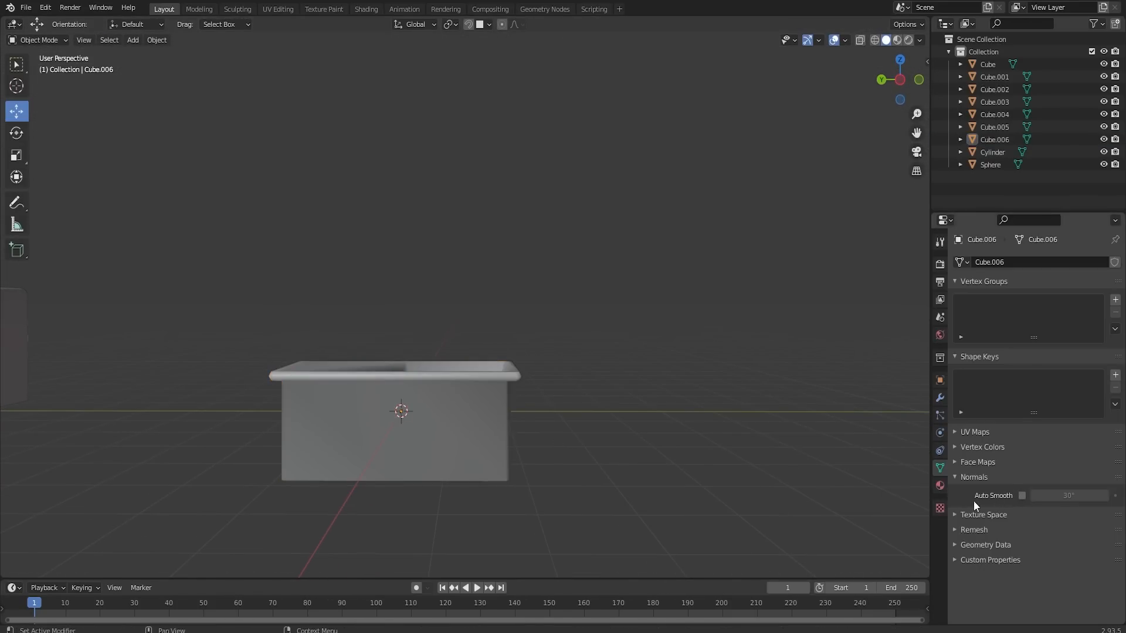
pyautogui.click(490, 430)
pyautogui.click(1020, 496)
pyautogui.click(656, 436)
# - Bevel the edge loop around the slab's pointed rim with 2 segments and a width of about 0.02 m, and return to Object Mode
pyautogui.moveTo(464, 437); pyautogui.dragTo(526, 459, button='middle')
pyautogui.scroll(4, 473, 420)
pyautogui.click(435, 417)
pyautogui.press('Tab')
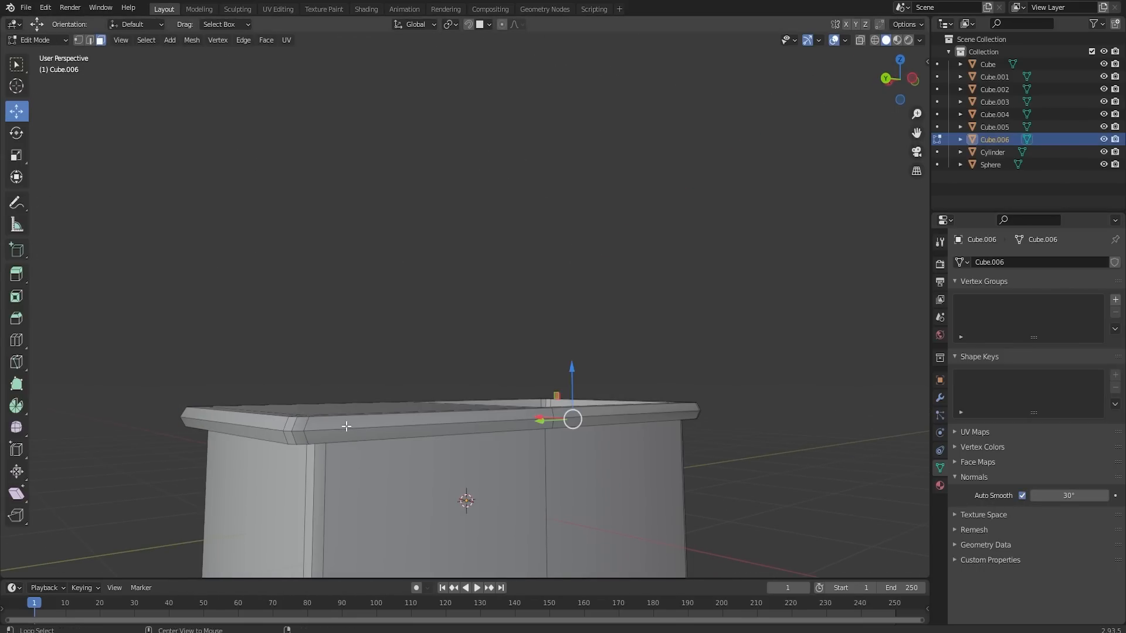
pyautogui.keyDown('alt'); pyautogui.click(342, 429); pyautogui.keyUp('alt')
pyautogui.press('2')
pyautogui.keyDown('alt'); pyautogui.click(340, 429); pyautogui.keyUp('alt')
pyautogui.hotkey('ctrl', 'b')
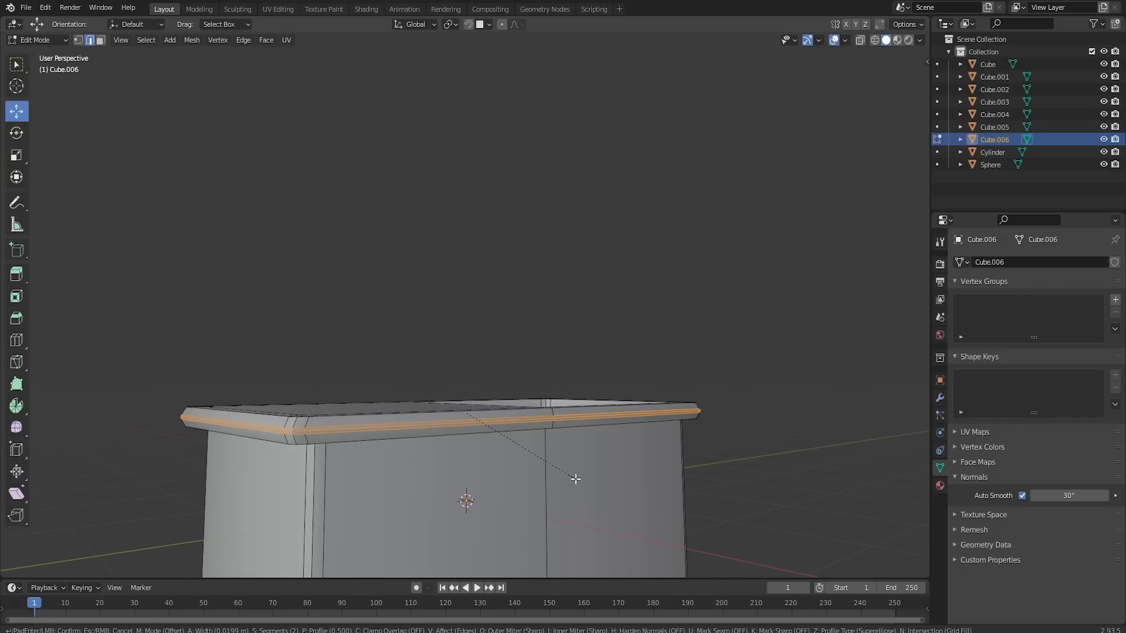
pyautogui.click(575, 478)
pyautogui.press('Tab')
pyautogui.moveTo(575, 478); pyautogui.dragTo(546, 459, button='middle')
pyautogui.scroll(-5, 546, 458)
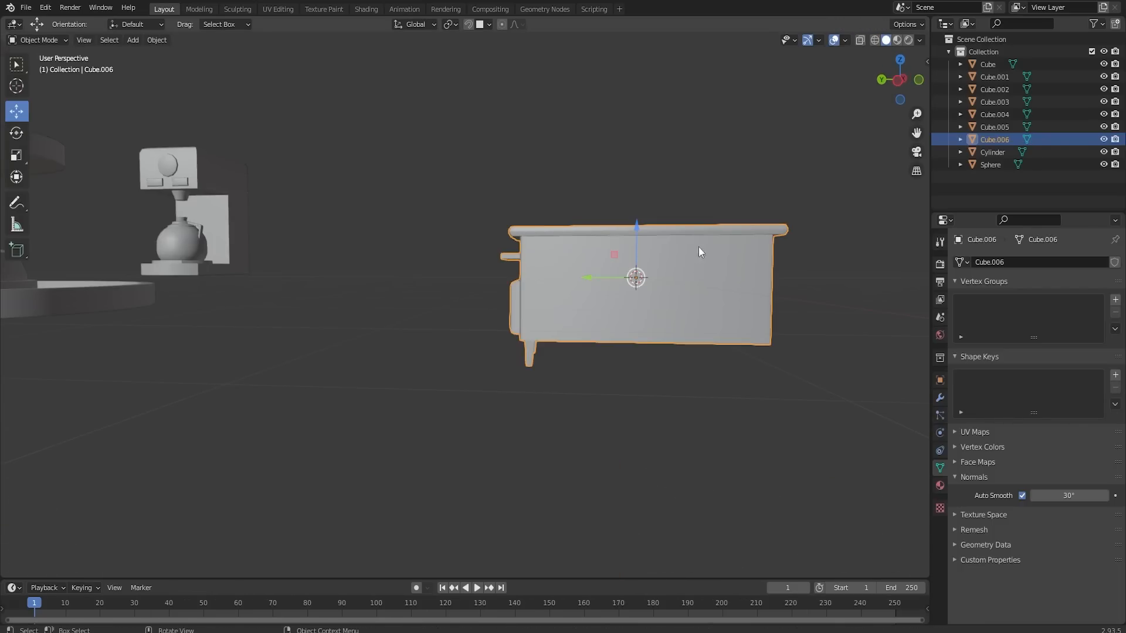
# - Add a 64-vertex cylinder with a 1 m radius and 2 m depth to the counter's mesh in Edit Mode
pyautogui.click(730, 203)
pyautogui.moveTo(731, 203); pyautogui.dragTo(779, 413, button='middle')
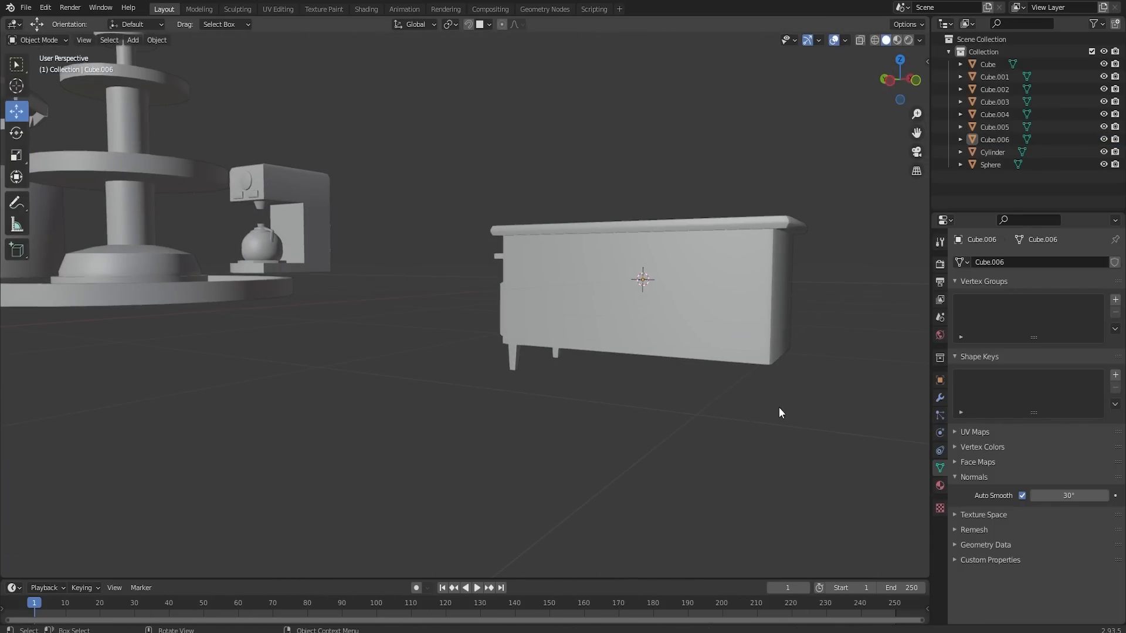
pyautogui.moveTo(767, 352); pyautogui.dragTo(729, 339, button='middle')
pyautogui.click(677, 308)
pyautogui.press('Tab')
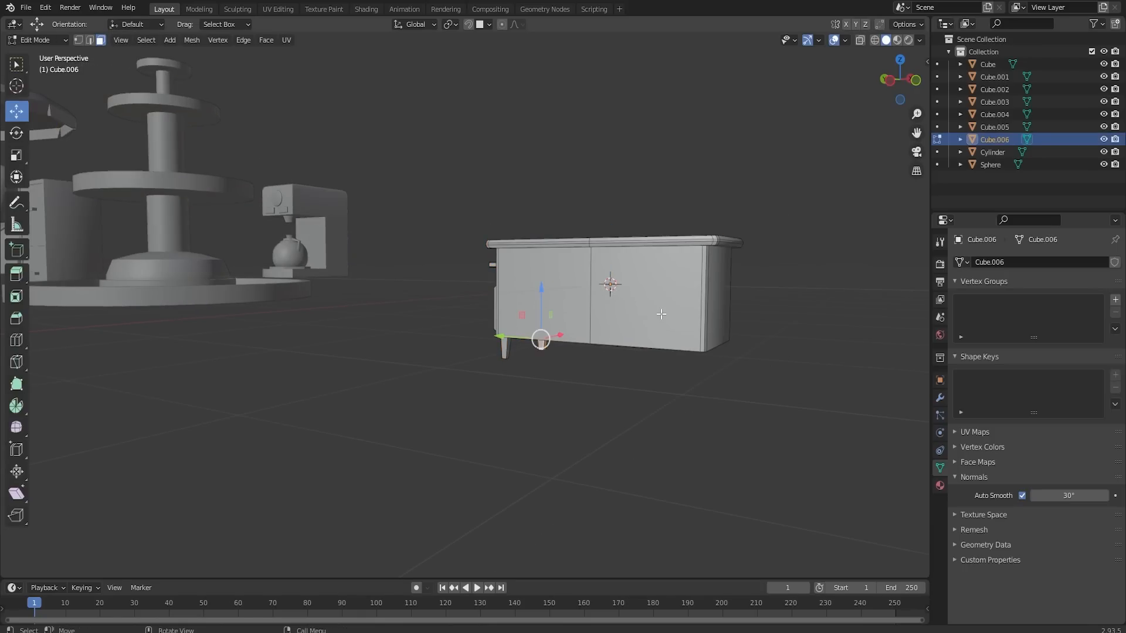
pyautogui.hotkey('shift', 'a')
pyautogui.click(656, 306)
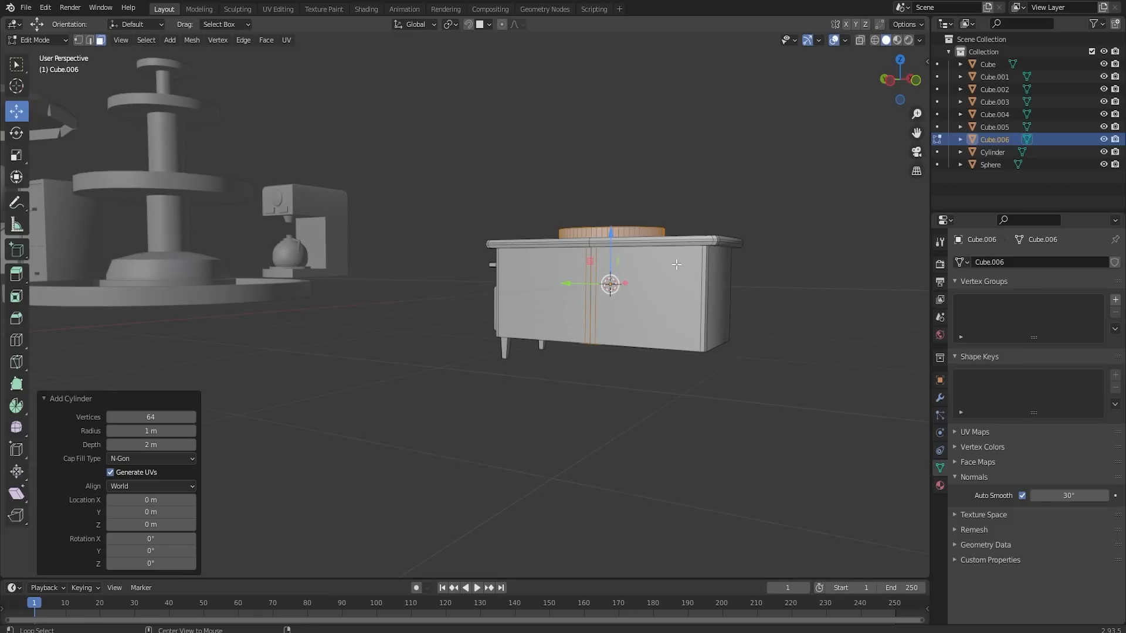
# - Rotate the cylinder 90° in the front view and scale it to about 0.75
pyautogui.press('KP_1')
pyautogui.write('r90')
pyautogui.press('Return')
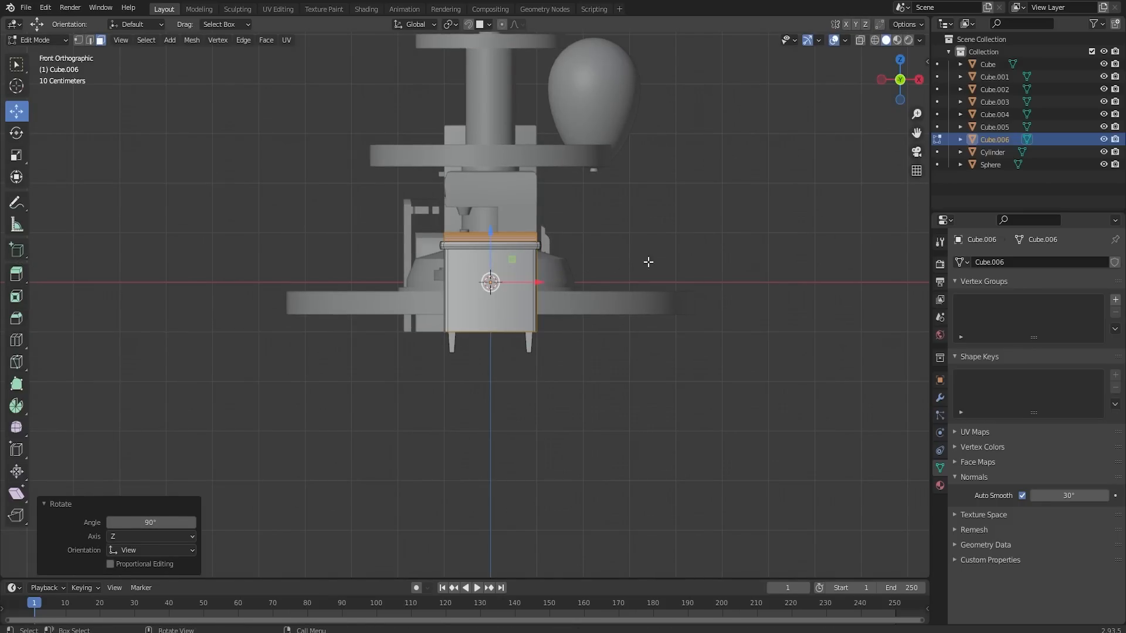
pyautogui.press('s')
pyautogui.click(688, 315)
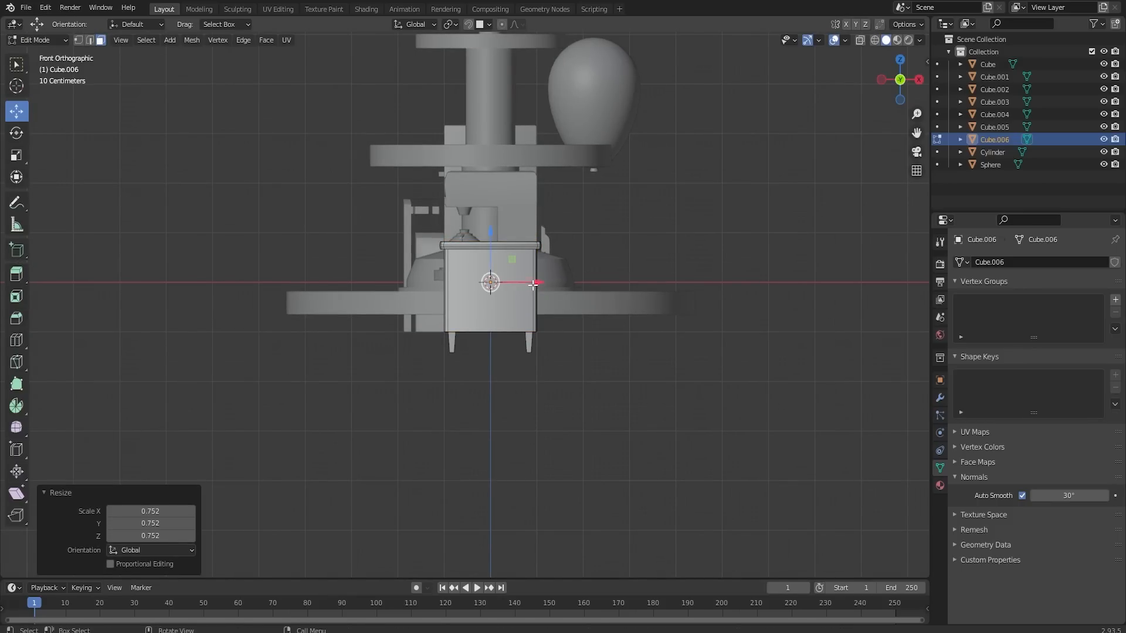
# - Move the cylinder to the counter's long side near the end opposite the handle, lowering it about 0.72 m
pyautogui.moveTo(532, 285); pyautogui.dragTo(502, 283)
pyautogui.moveTo(502, 283); pyautogui.dragTo(633, 284, button='middle')
pyautogui.moveTo(610, 242); pyautogui.dragTo(613, 284)
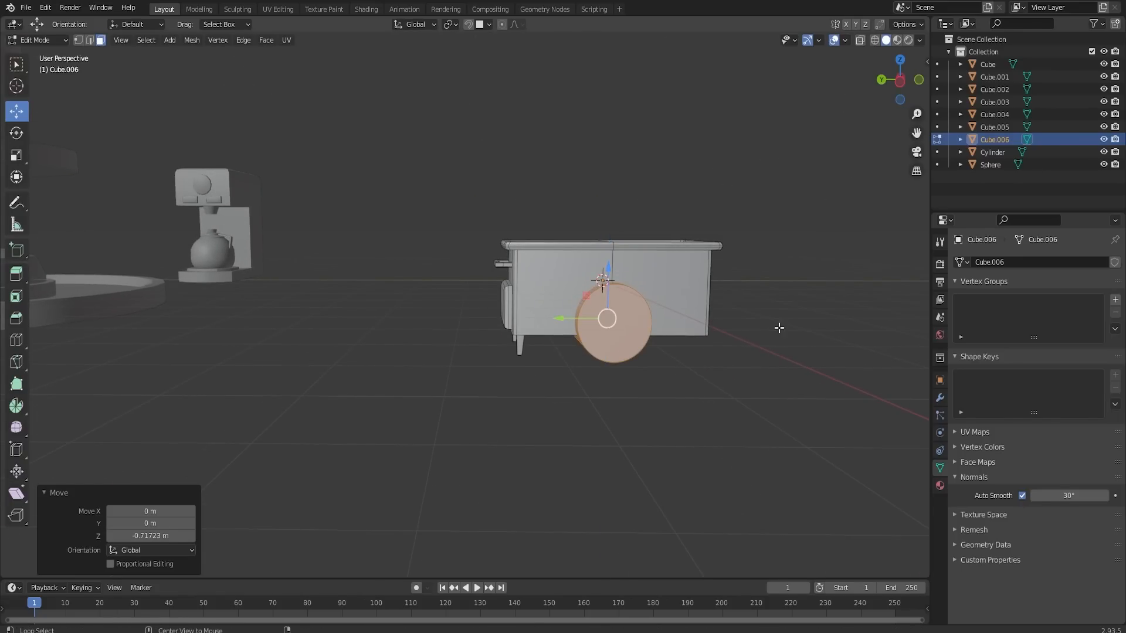
pyautogui.keyDown('alt'); pyautogui.moveTo(693, 317); pyautogui.dragTo(613, 306, button='middle'); pyautogui.keyUp('alt')
pyautogui.scroll(4, 630, 322)
pyautogui.moveTo(711, 331); pyautogui.dragTo(753, 322)
pyautogui.scroll(-2, 528, 322)
pyautogui.keyDown('shift'); pyautogui.moveTo(860, 319); pyautogui.dragTo(747, 334, button='middle'); pyautogui.keyUp('shift')
pyautogui.scroll(4, 659, 308)
pyautogui.keyDown('shift'); pyautogui.moveTo(857, 312); pyautogui.dragTo(362, 406, button='middle'); pyautogui.keyUp('shift')
# - Move the cylinder's end face along X to thin it into a wheel, and shift the whole wheel about 0.06 m outward
pyautogui.scroll(2, 697, 328)
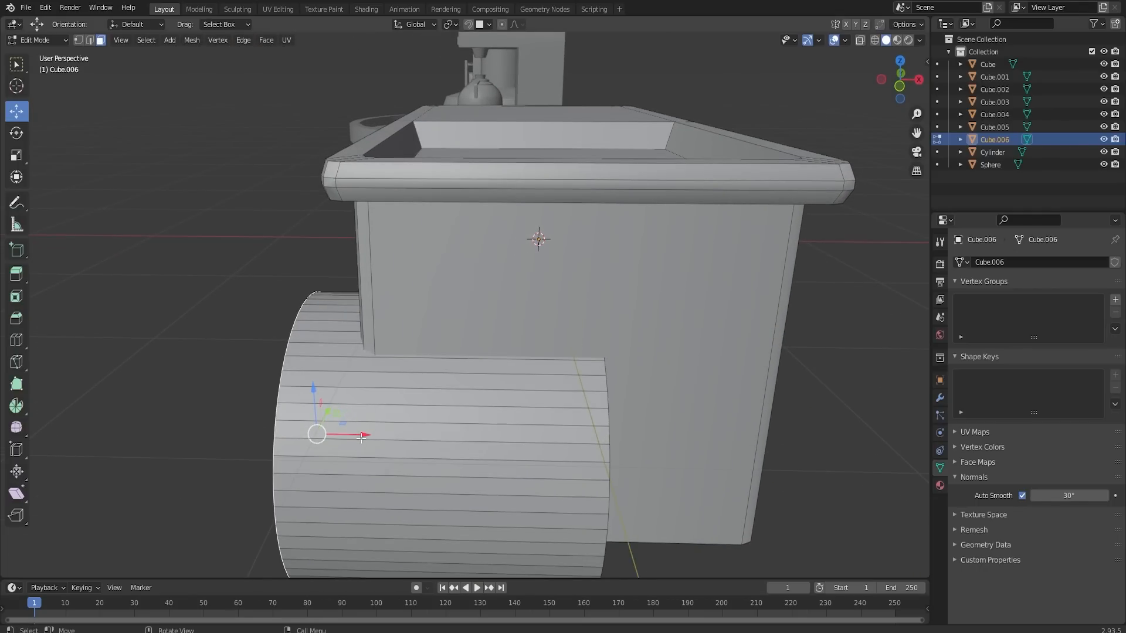
pyautogui.moveTo(362, 438)
pyautogui.mouseDown()
pyautogui.moveTo(389, 432)
pyautogui.moveTo(369, 434)
pyautogui.mouseUp()
pyautogui.moveTo(369, 435); pyautogui.dragTo(563, 391, button='middle')
pyautogui.click(319, 404)
pyautogui.moveTo(669, 393); pyautogui.dragTo(495, 387)
pyautogui.moveTo(542, 332); pyautogui.dragTo(511, 328, button='middle')
pyautogui.press('l')
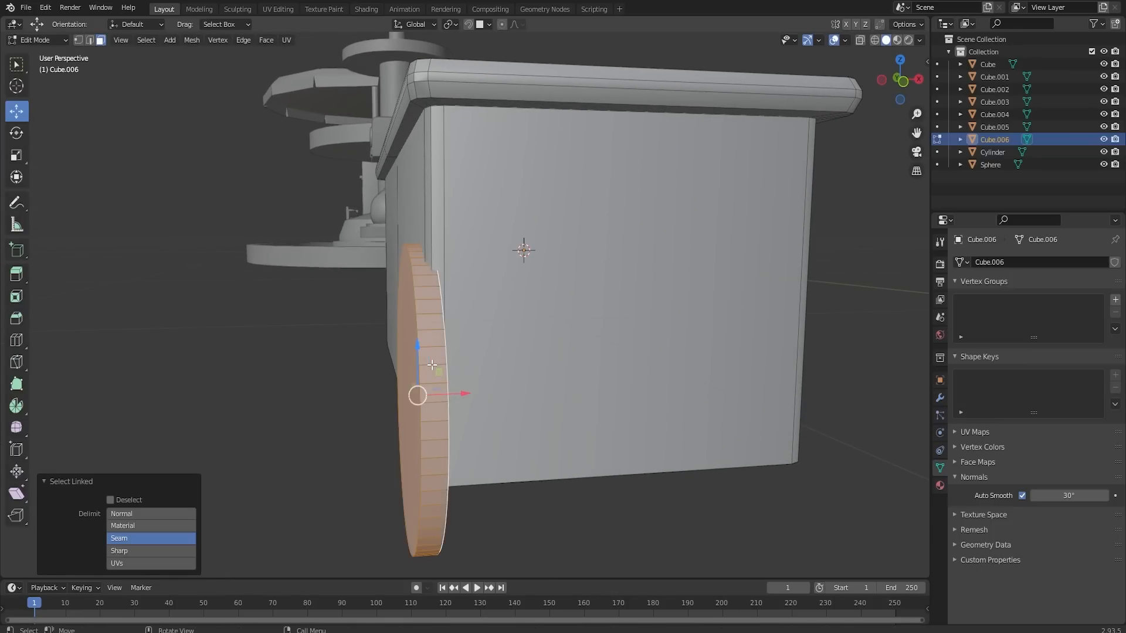
pyautogui.moveTo(463, 391); pyautogui.dragTo(450, 391)
pyautogui.moveTo(451, 392); pyautogui.dragTo(456, 297, button='middle')
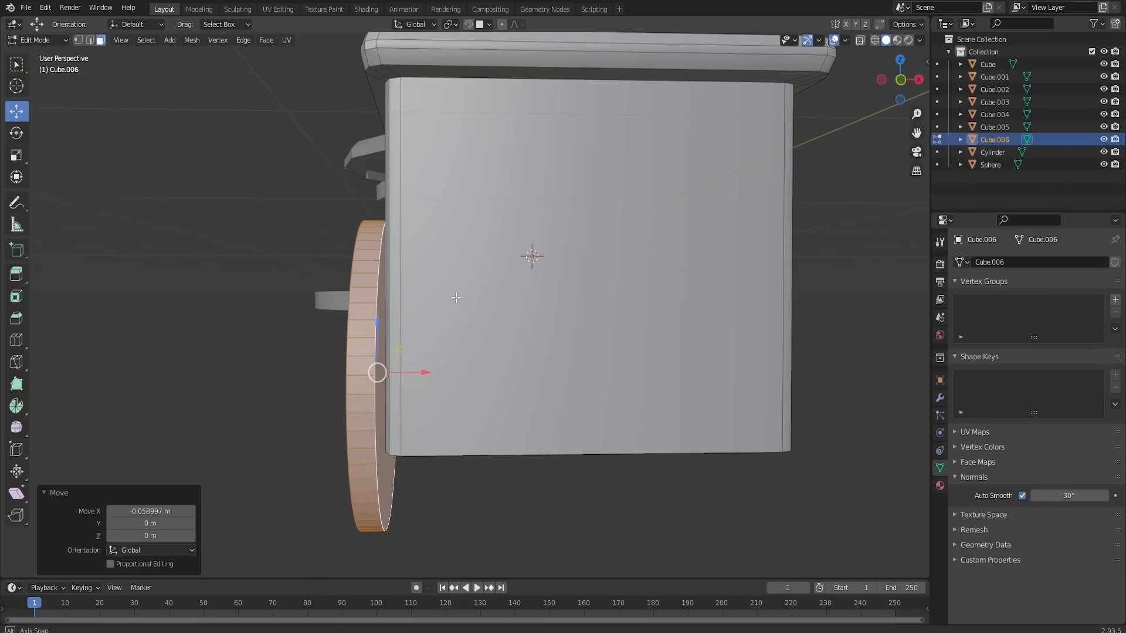
# - Select the circular edge loops on both sides of the wheel and bevel them with 2 segments
pyautogui.click(377, 281)
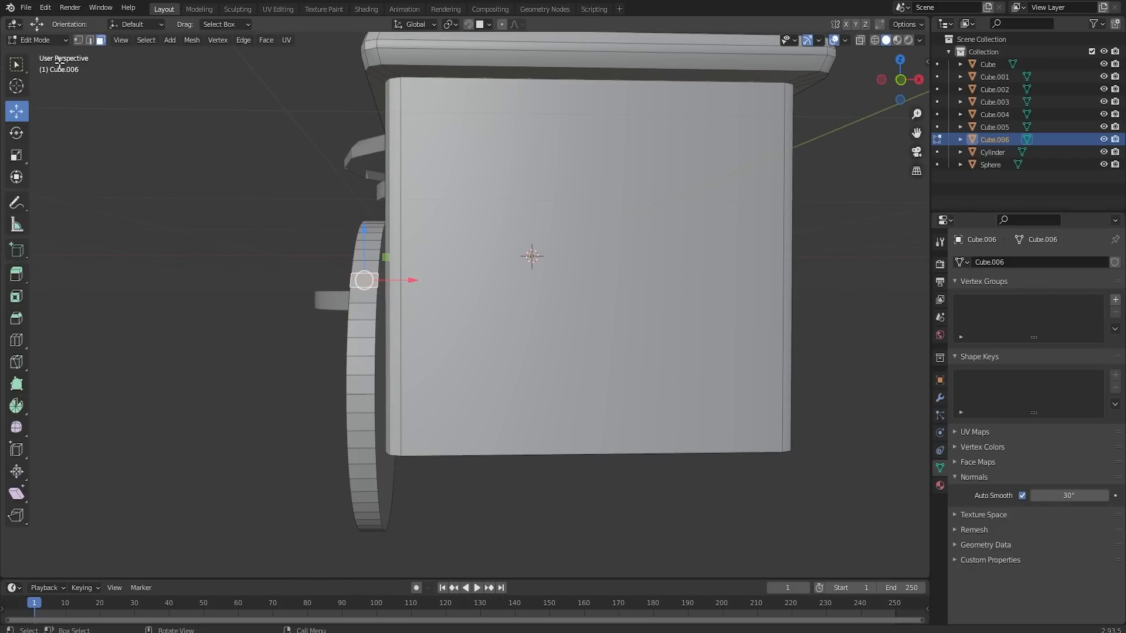
pyautogui.click(89, 41)
pyautogui.keyDown('alt'); pyautogui.click(378, 305); pyautogui.keyUp('alt')
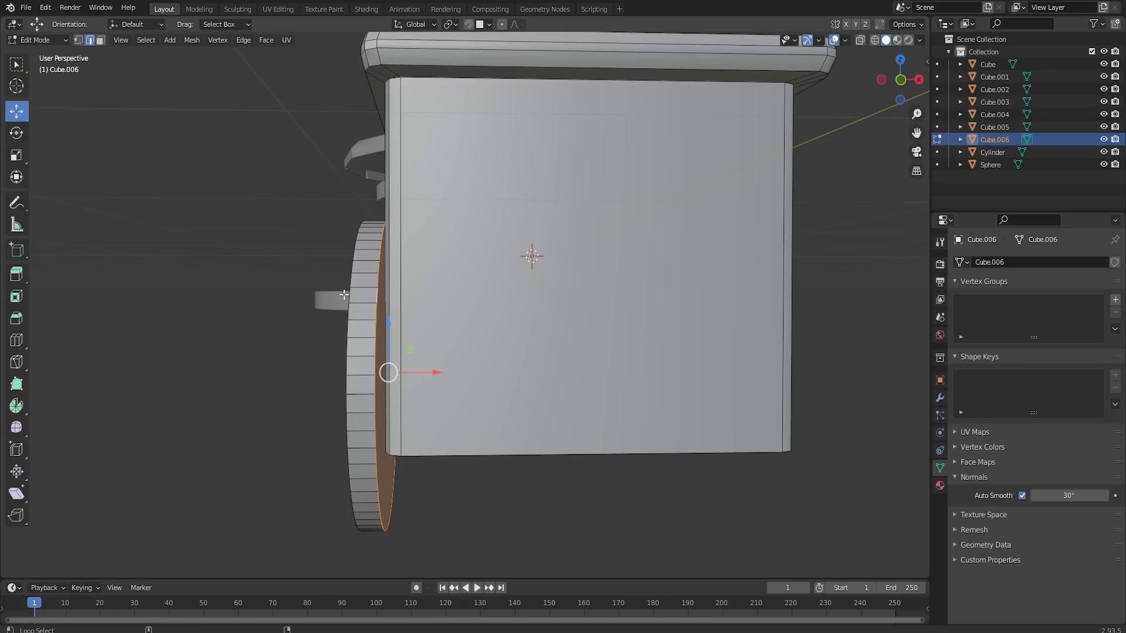
pyautogui.hotkey('ctrl', 'b')
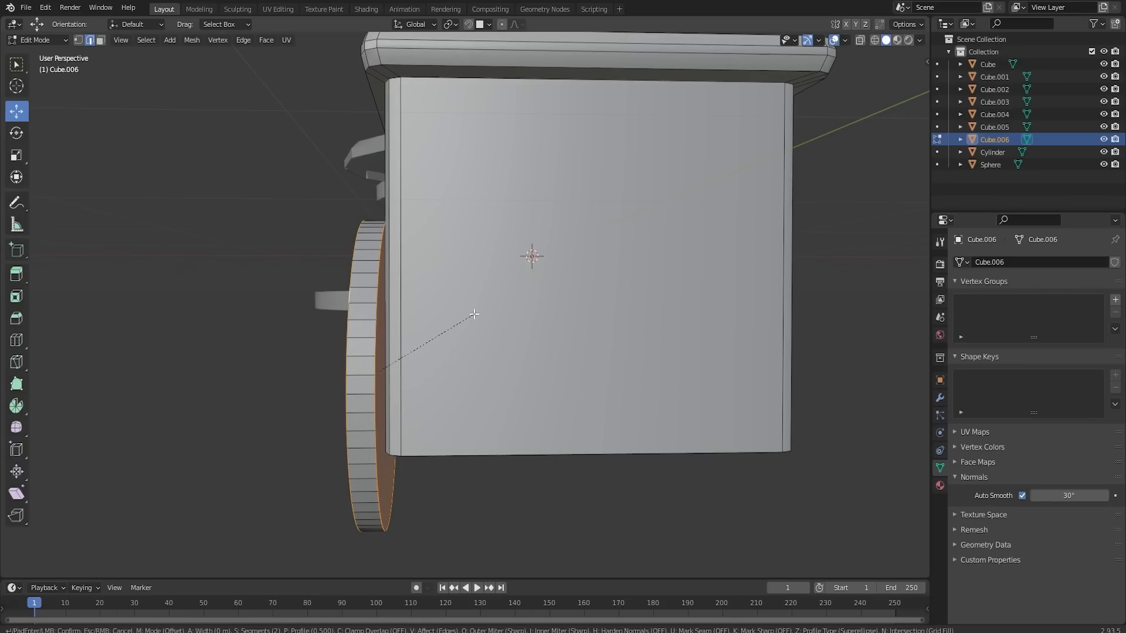
pyautogui.click(481, 314)
pyautogui.moveTo(482, 314); pyautogui.dragTo(735, 344, button='middle')
pyautogui.click(734, 344)
# - Inset the wheel's outer face by about 0.64 m to leave a small hub face at its centre
pyautogui.click(101, 40)
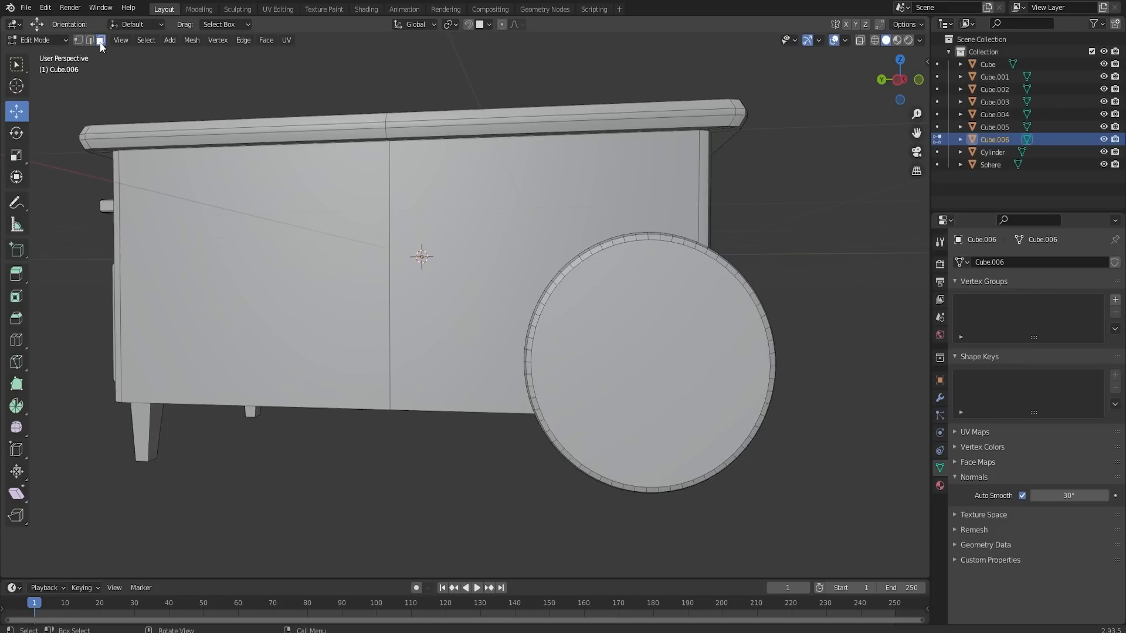
pyautogui.click(705, 360)
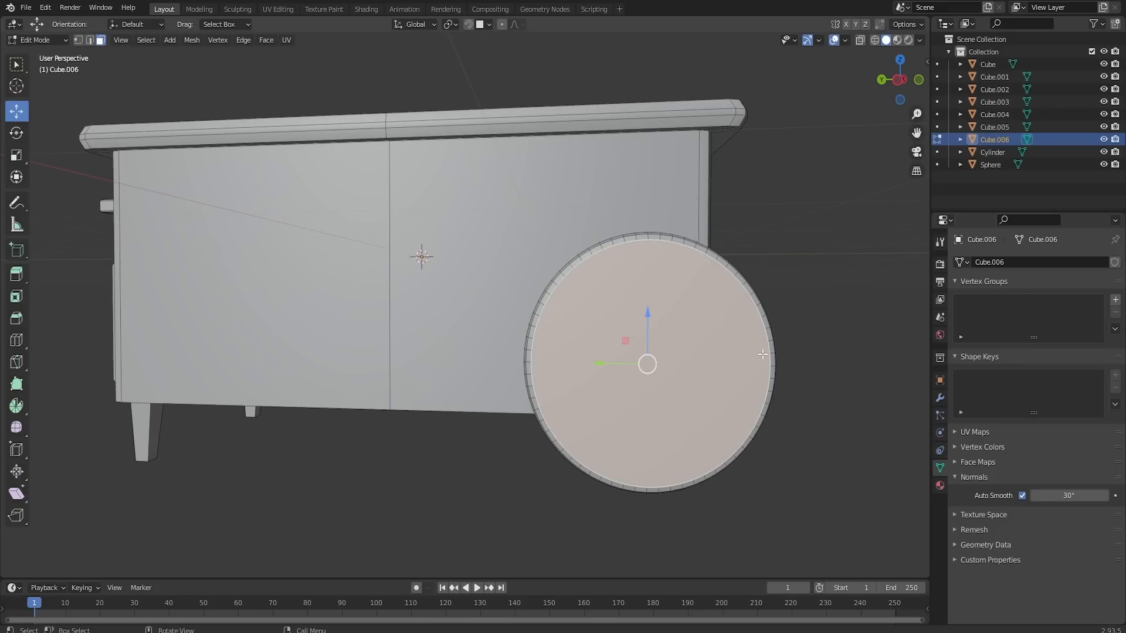
pyautogui.press('i')
pyautogui.click(657, 362)
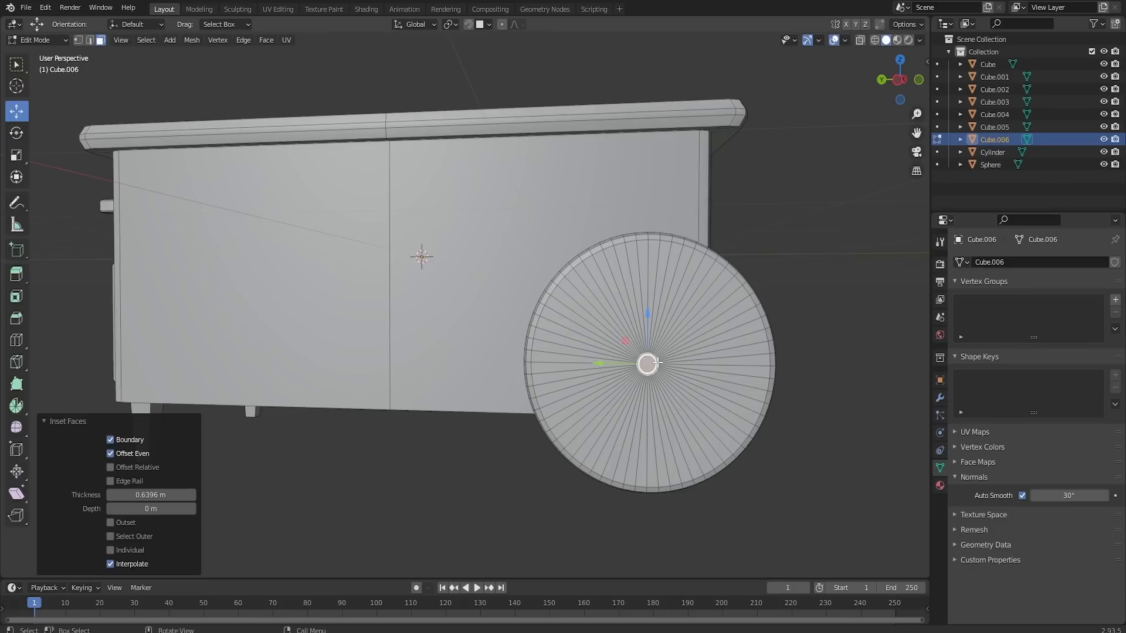
# - Extrude the hub face outward twice, first by about 0.02 m, scaling it down each time to form a tapered hub
pyautogui.moveTo(656, 363); pyautogui.dragTo(669, 370, button='middle')
pyautogui.press('s')
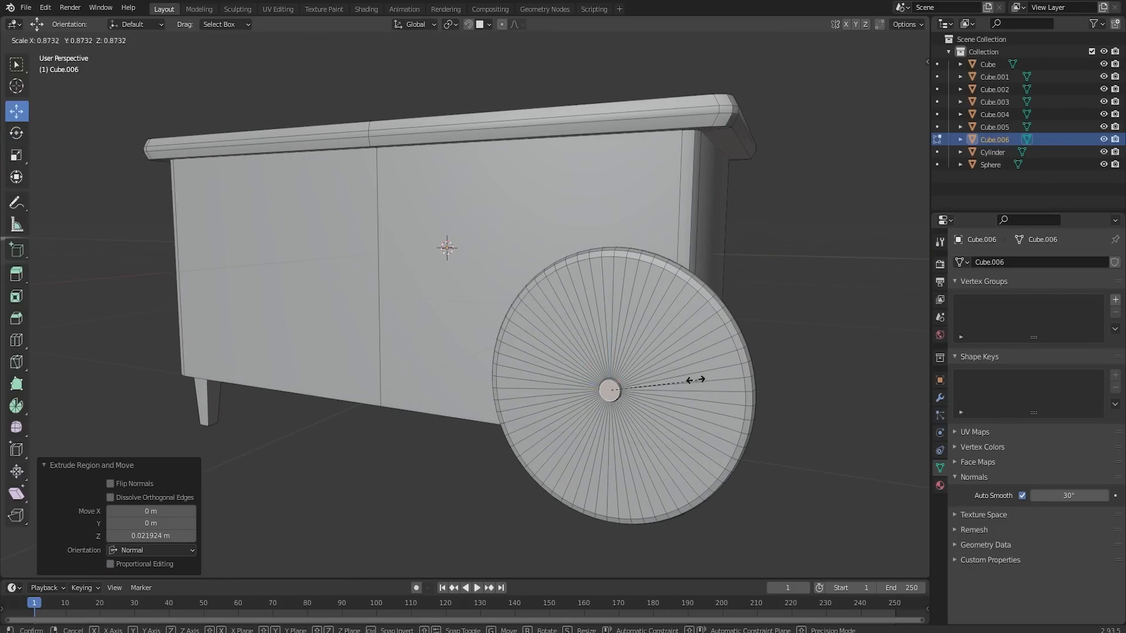
pyautogui.click(693, 378)
pyautogui.press('e')
pyautogui.click(684, 377)
pyautogui.press('s')
pyautogui.click(659, 380)
pyautogui.moveTo(659, 380); pyautogui.dragTo(418, 379, button='middle')
pyautogui.moveTo(409, 371); pyautogui.dragTo(426, 369)
# - Select the ring of faces around the hub, apply Checker Deselect, and extrude the remaining alternate faces about 0.039 m inward as spoke gaps
pyautogui.moveTo(435, 326); pyautogui.dragTo(666, 345, button='middle')
pyautogui.keyDown('alt'); pyautogui.click(693, 347); pyautogui.keyUp('alt')
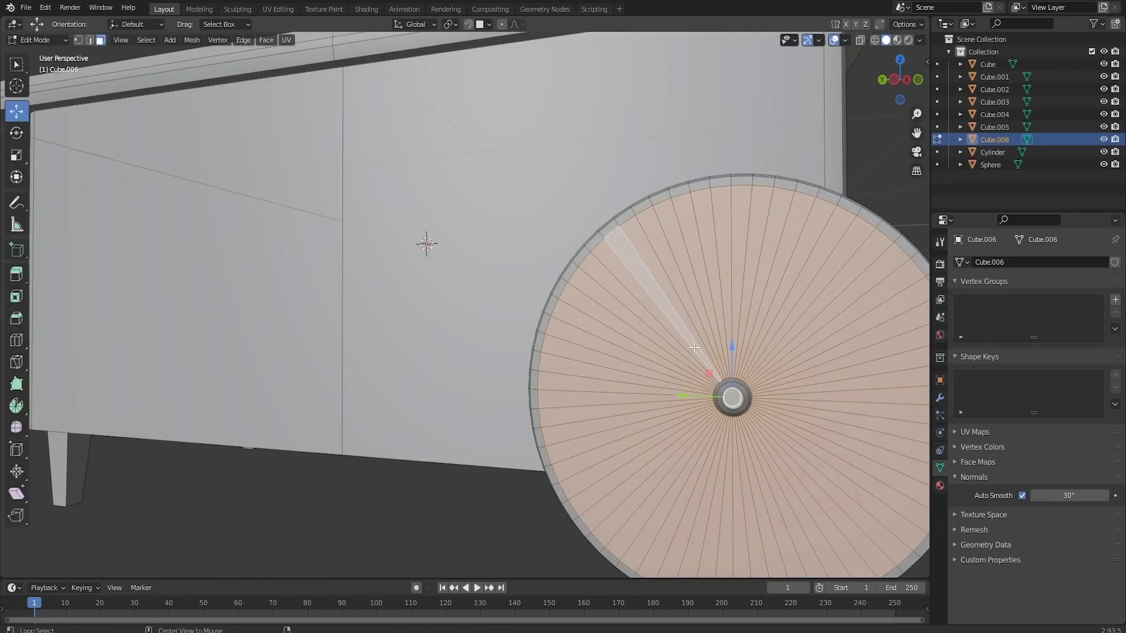
pyautogui.click(146, 39)
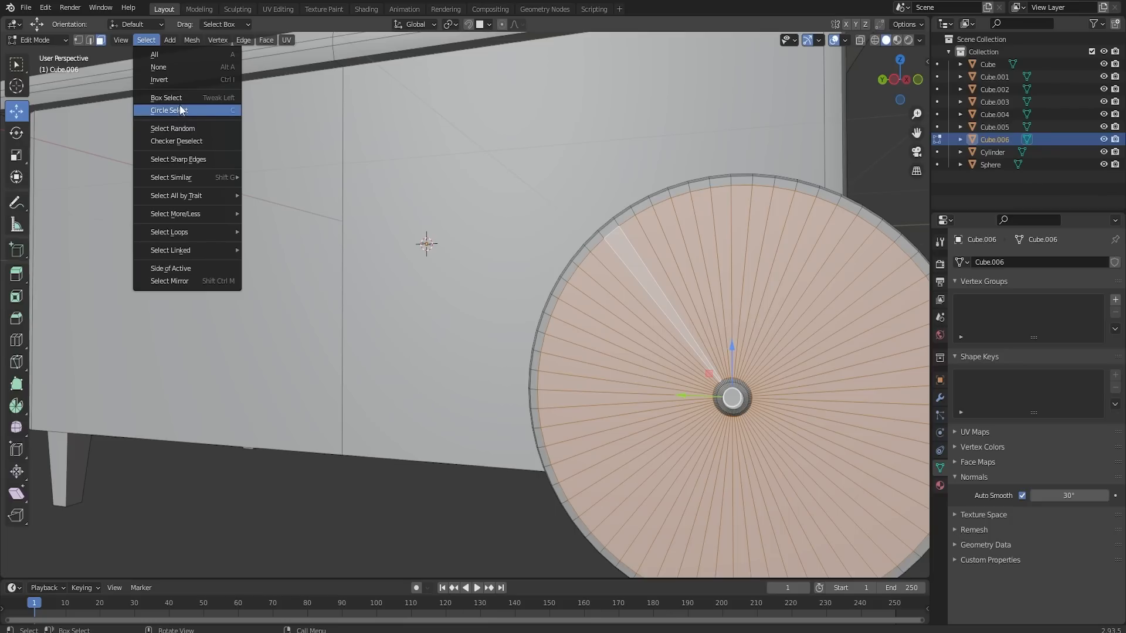
pyautogui.click(181, 140)
pyautogui.scroll(-2, 704, 326)
pyautogui.moveTo(703, 326); pyautogui.dragTo(648, 341, button='middle')
pyautogui.scroll(3, 648, 341)
pyautogui.press('e')
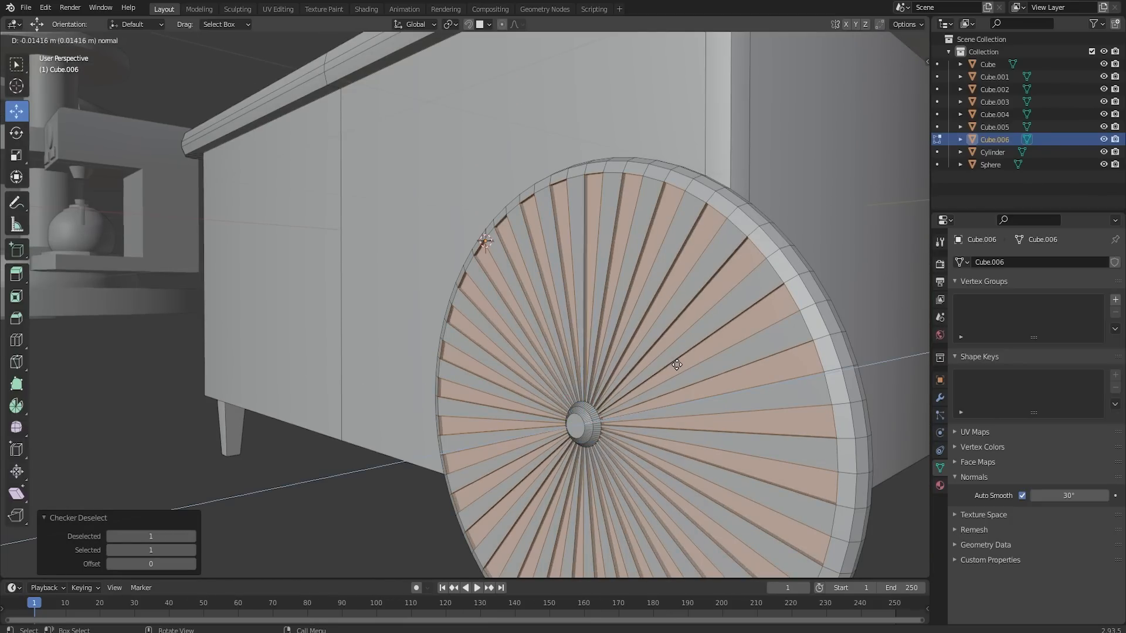
pyautogui.click(682, 363)
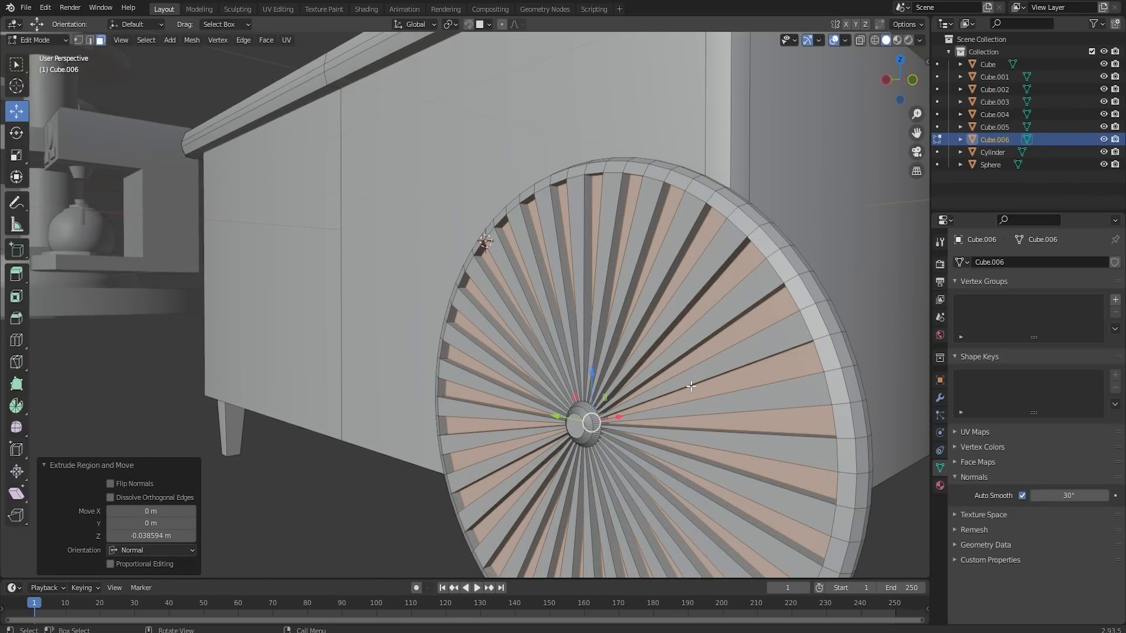
pyautogui.press('Tab')
# - Try to delete the edges of the wheel's inner face, and undo the deletion
pyautogui.moveTo(631, 384); pyautogui.dragTo(506, 346, button='middle')
pyautogui.scroll(-4, 657, 382)
pyautogui.scroll(4, 506, 346)
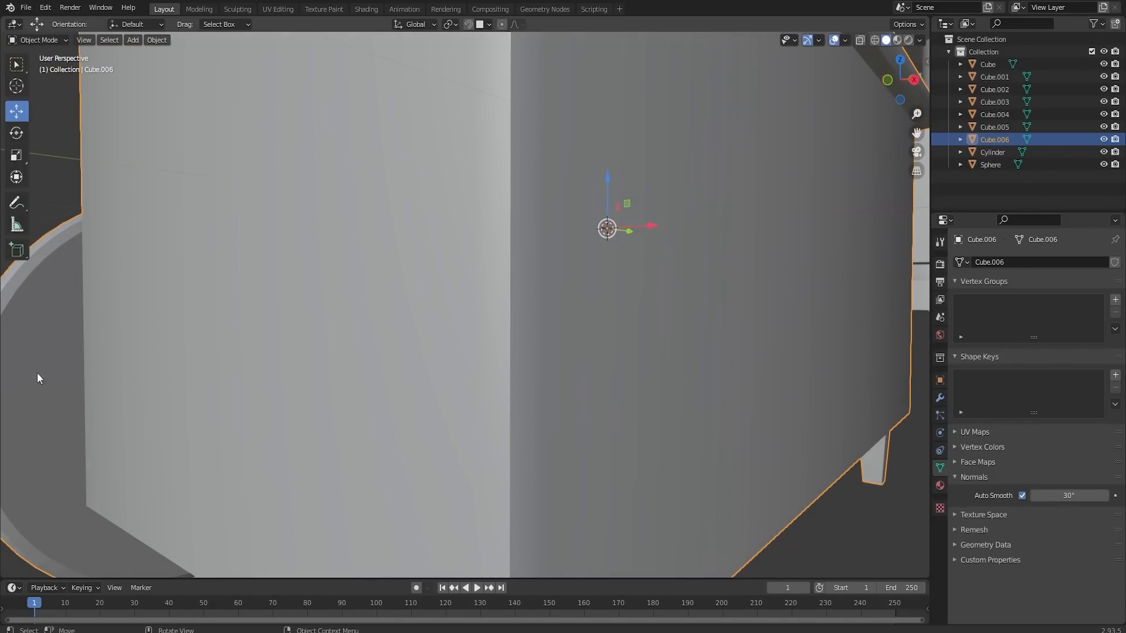
pyautogui.press('Tab')
pyautogui.press('x')
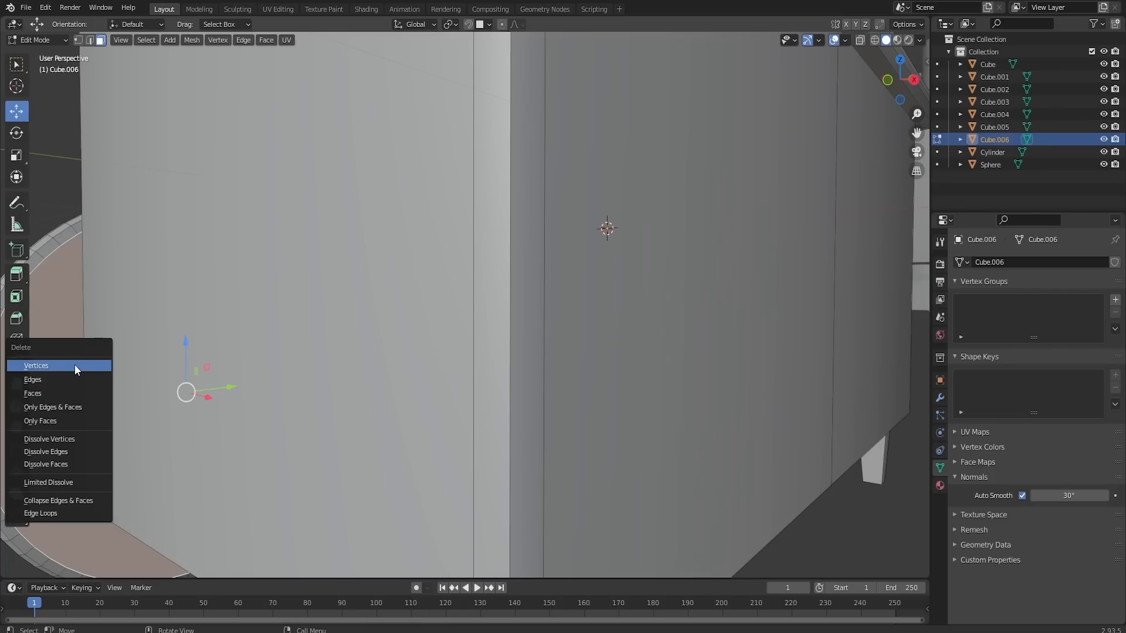
pyautogui.click(62, 379)
pyautogui.moveTo(144, 382); pyautogui.dragTo(241, 356, button='middle')
pyautogui.hotkey('ctrl', 'z')
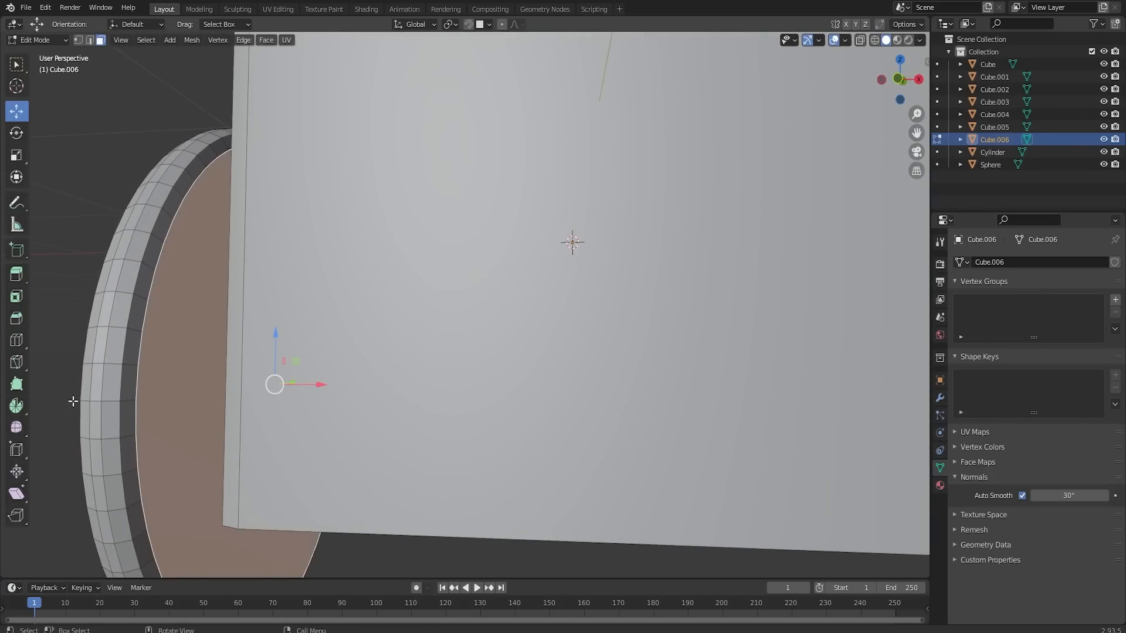
pyautogui.moveTo(72, 402); pyautogui.dragTo(217, 387, button='middle')
pyautogui.scroll(-1, 837, 376)
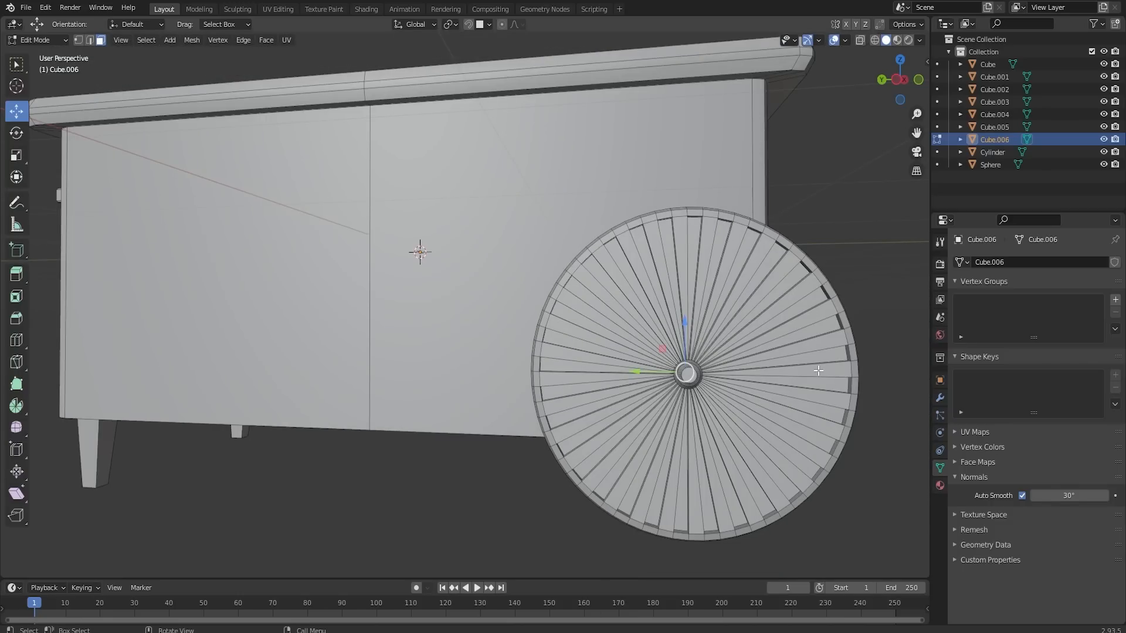
# - Duplicate the whole wheel in place and rotate the copy 180° in the top view
pyautogui.scroll(2, 818, 371)
pyautogui.press('l')
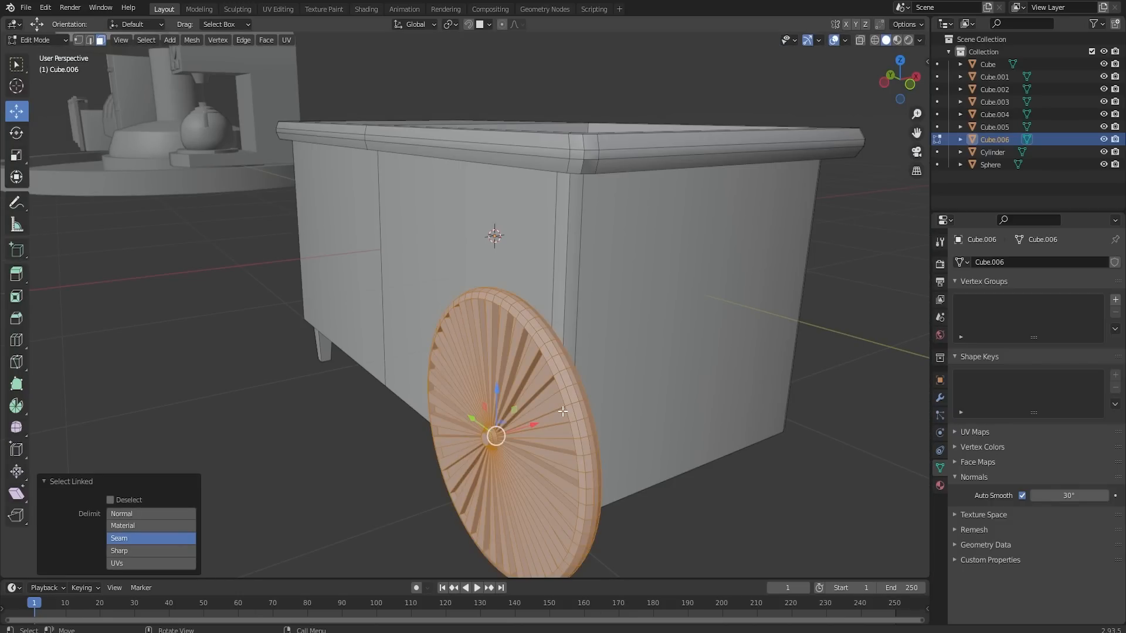
pyautogui.hotkey('shift', 'd')
pyautogui.rightClick(562, 411)
pyautogui.keyDown('alt'); pyautogui.moveTo(566, 408); pyautogui.dragTo(633, 346, button='middle'); pyautogui.keyUp('alt')
pyautogui.write('r')
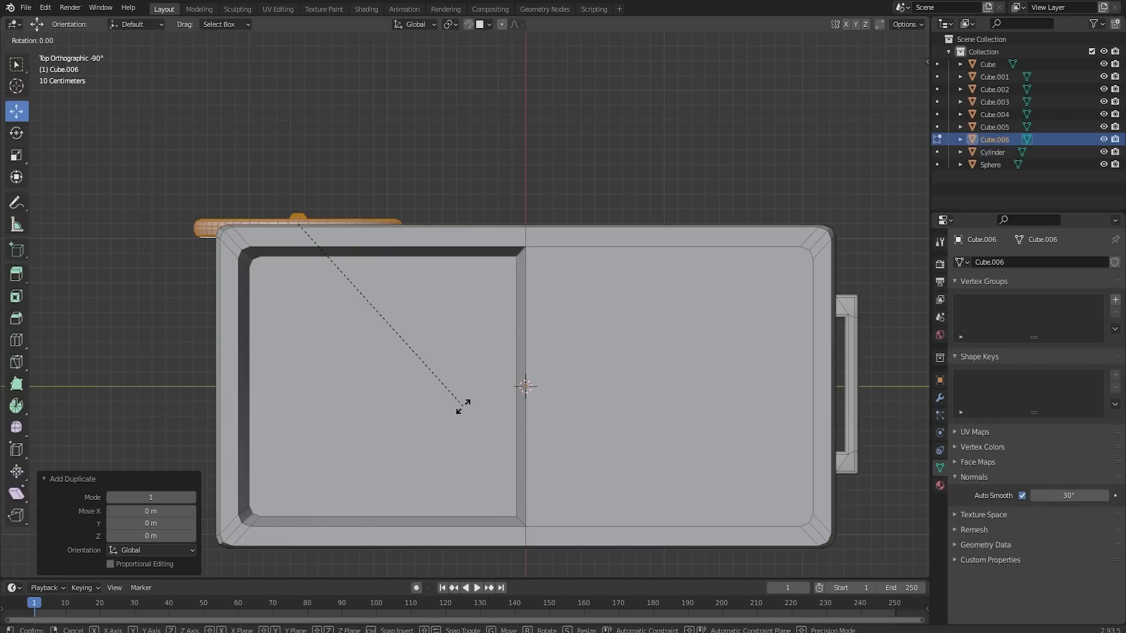
pyautogui.write('180')
pyautogui.press('Return')
# - Move the wheel copy about 2.2 m along X to the cart's opposite side and return to Object Mode
pyautogui.moveTo(296, 259); pyautogui.dragTo(276, 576)
pyautogui.keyDown('alt'); pyautogui.moveTo(352, 481); pyautogui.dragTo(446, 457, button='middle'); pyautogui.keyUp('alt')
pyautogui.moveTo(775, 354); pyautogui.dragTo(777, 354)
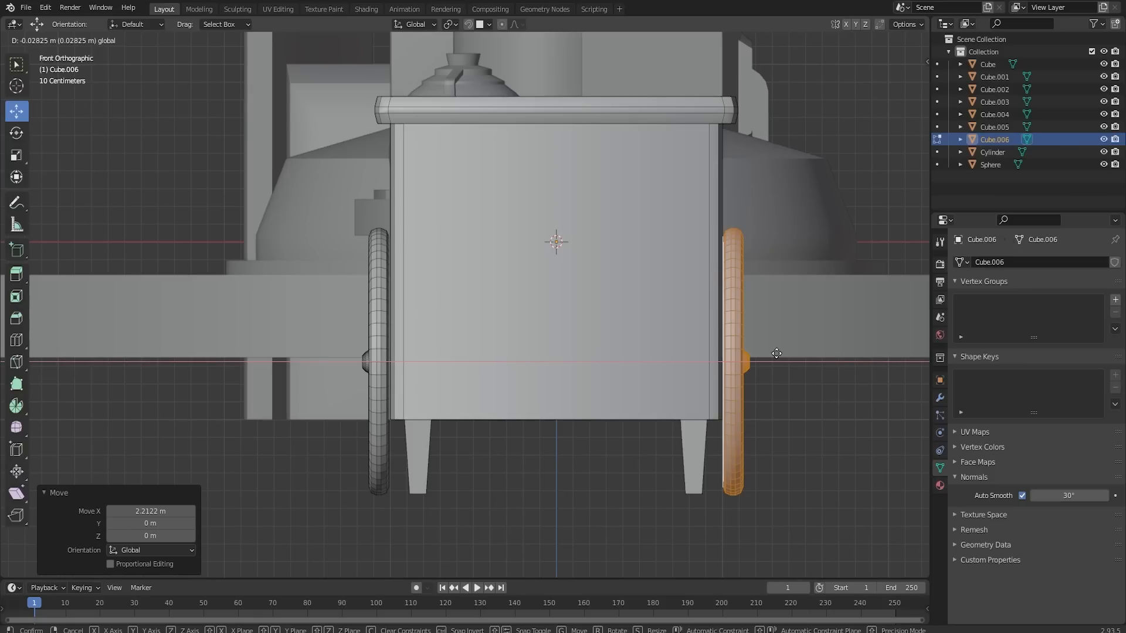
pyautogui.moveTo(527, 275); pyautogui.dragTo(451, 240, button='middle')
pyautogui.scroll(-3, 654, 274)
pyautogui.press('Tab')
pyautogui.scroll(-3, 653, 272)
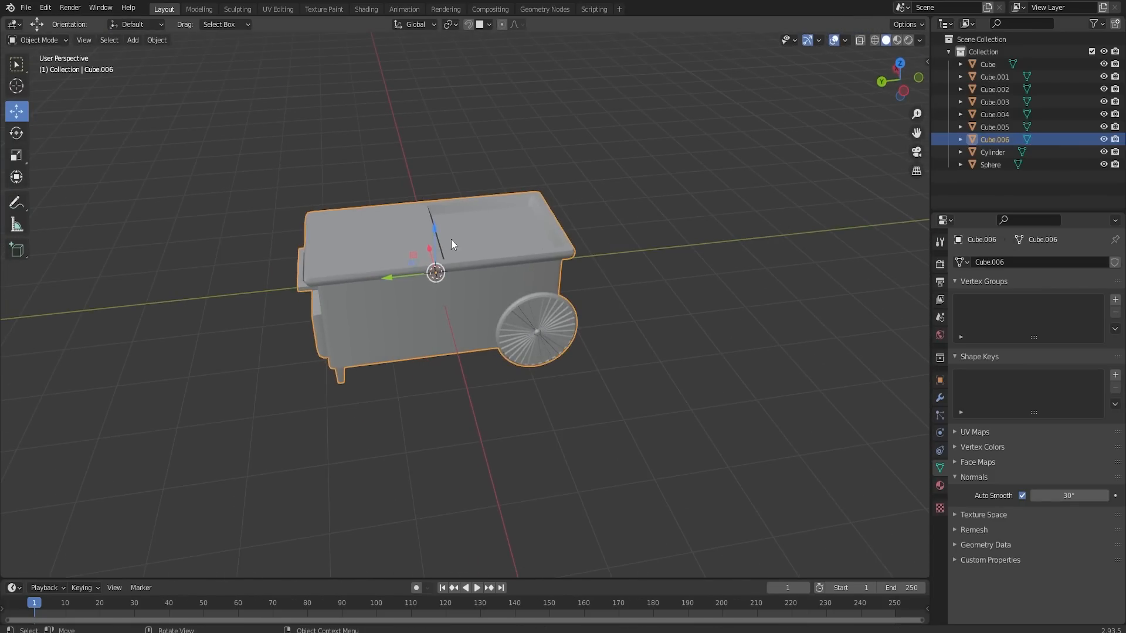
# - Move the finished cart about 4.26 m along Y, next to the coffee machine in the row of props
pyautogui.scroll(-6, 464, 242)
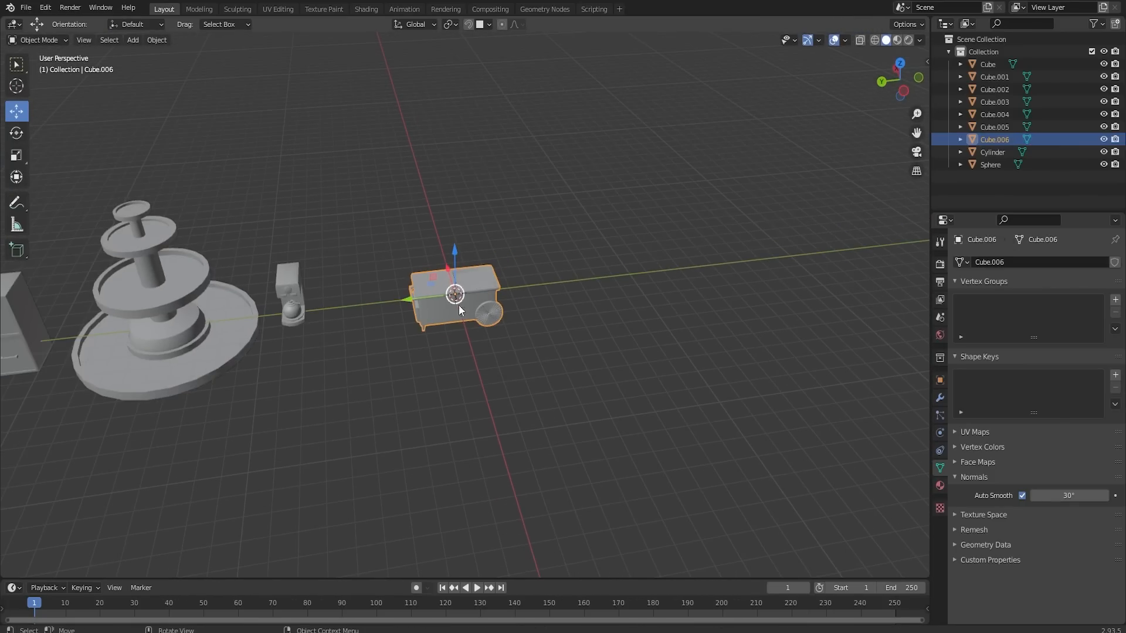
pyautogui.moveTo(423, 294); pyautogui.dragTo(348, 301)
pyautogui.scroll(-2, 442, 297)
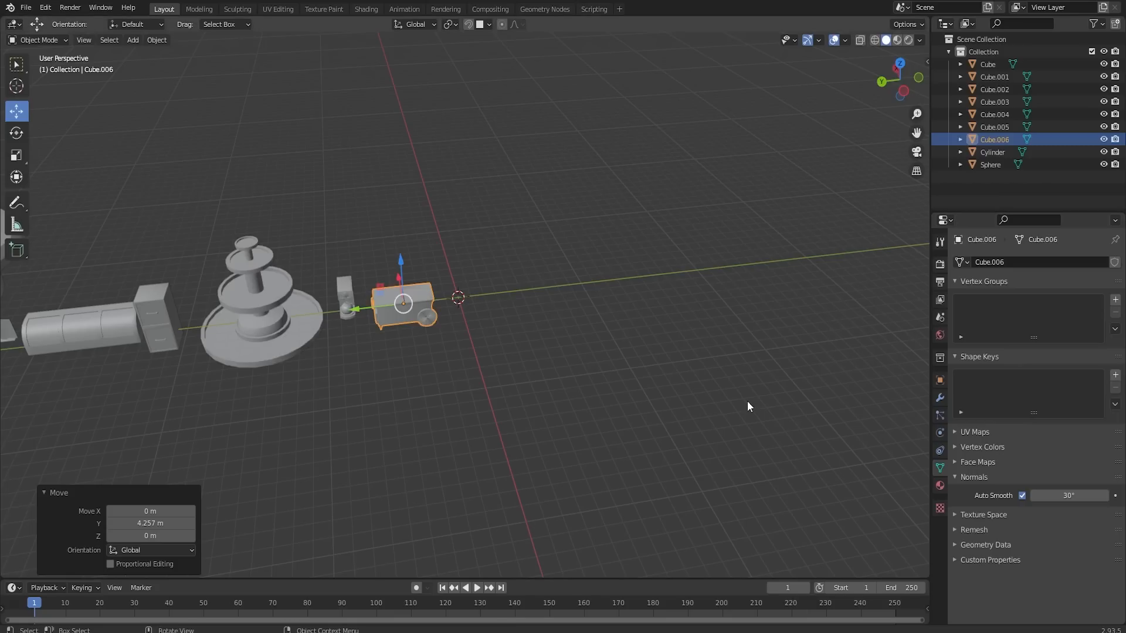
# - Select all the props and move them along the Y axis to clear the space around the origin
pyautogui.scroll(-3, 747, 401)
pyautogui.scroll(-3, 675, 385)
pyautogui.press('a')
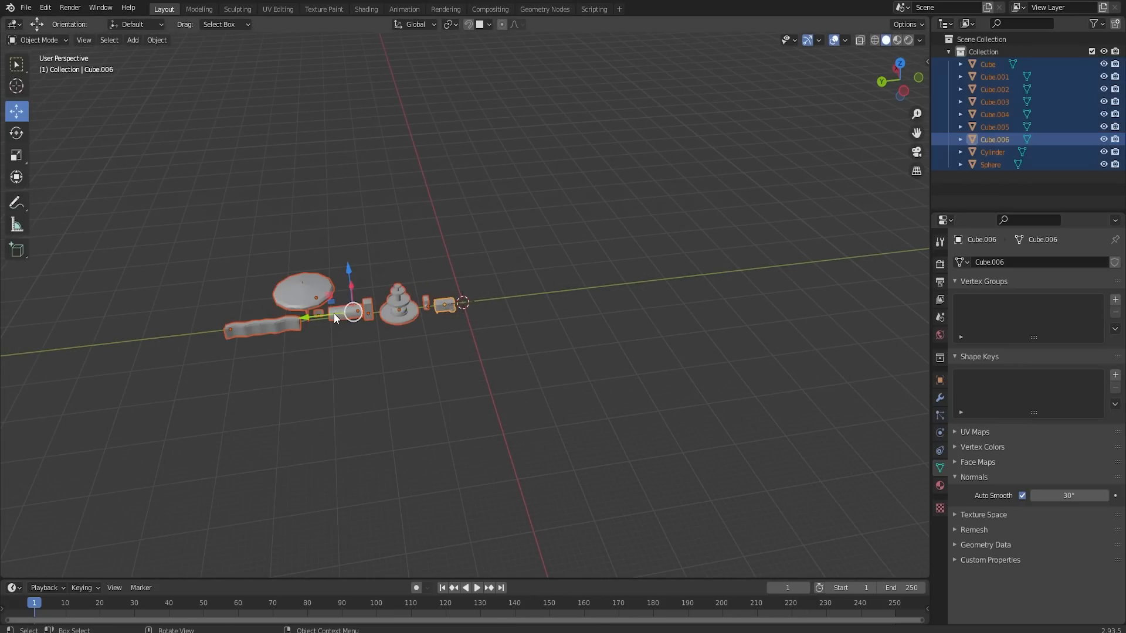
pyautogui.moveTo(333, 313); pyautogui.dragTo(202, 329)
pyautogui.scroll(5, 446, 319)
pyautogui.moveTo(482, 319); pyautogui.dragTo(484, 371, button='middle')
pyautogui.click(490, 258)
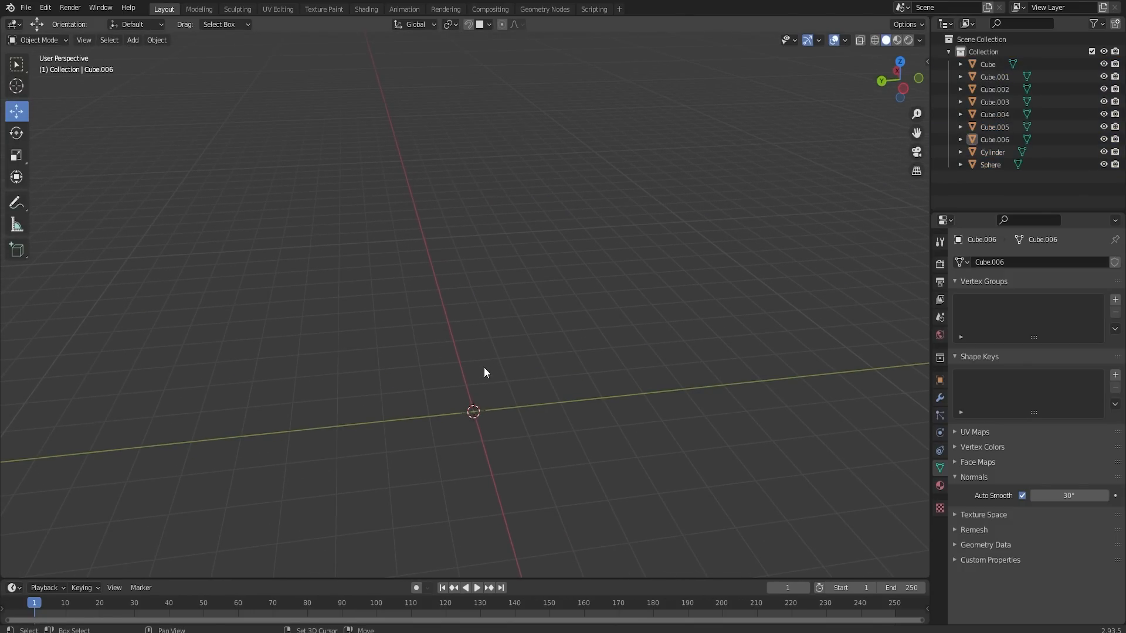
# - Add a cylinder mesh at the origin with 24 vertices, 1 m radius and 2 m depth
pyautogui.hotkey('shift', 'd')
pyautogui.hotkey('shift', 'a')
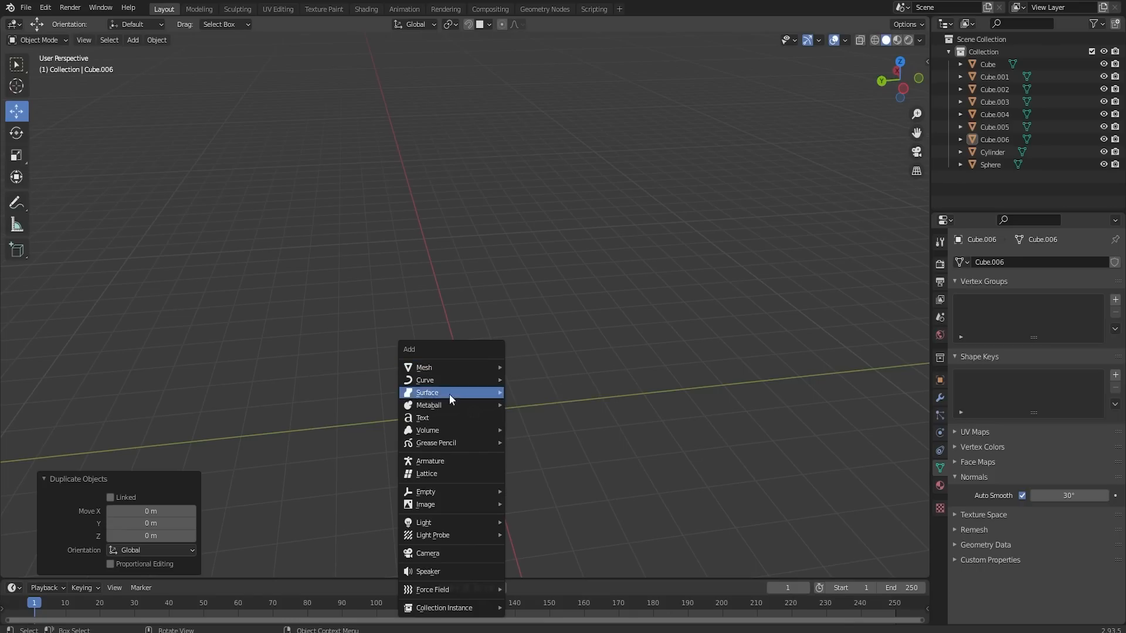
pyautogui.moveTo(447, 367)
pyautogui.click(546, 431)
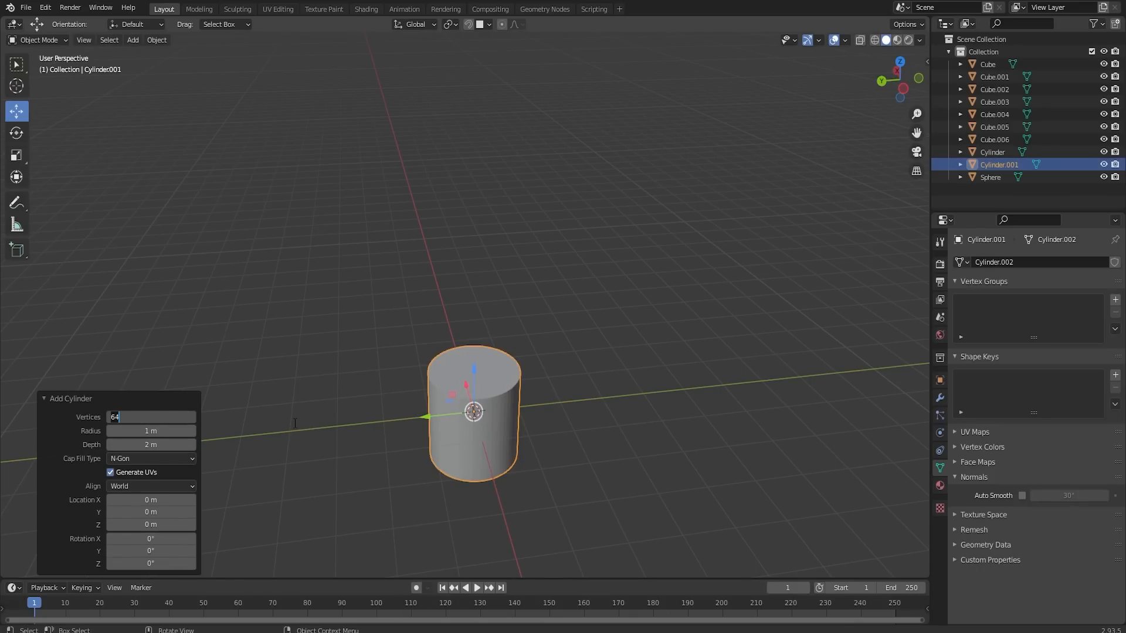
# - In Edit Mode, lower the cylinder's top face below the origin to form a shallow disc
pyautogui.scroll(3, 363, 388)
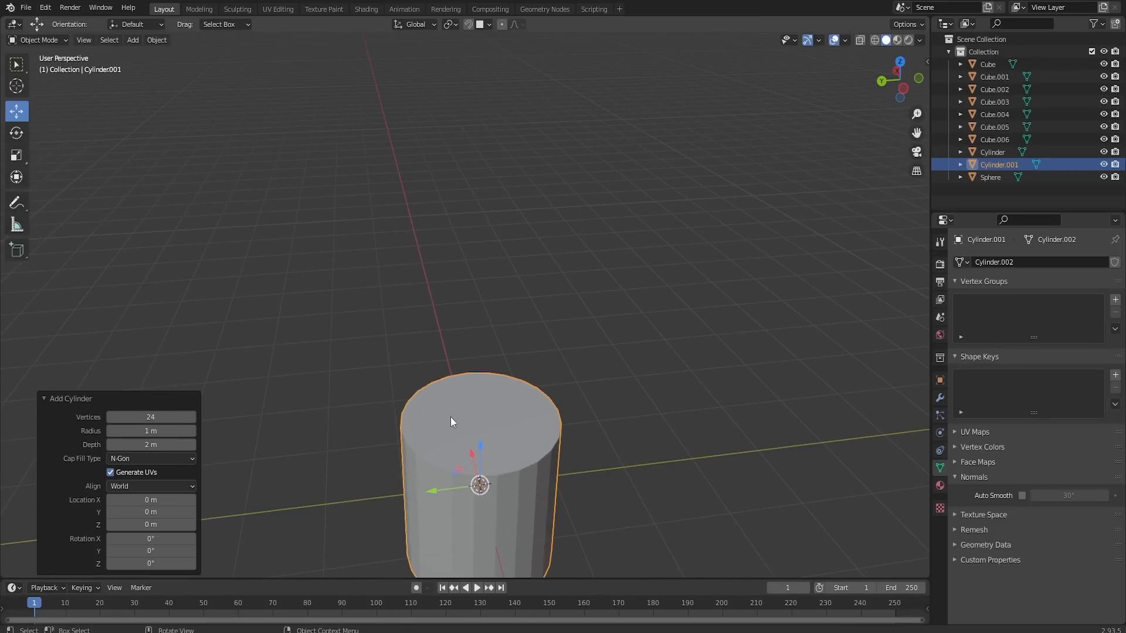
pyautogui.press('Tab')
pyautogui.click(453, 417)
pyautogui.moveTo(469, 417); pyautogui.dragTo(473, 389, button='middle')
pyautogui.moveTo(479, 386); pyautogui.dragTo(477, 493)
pyautogui.keyDown('shift'); pyautogui.moveTo(514, 436); pyautogui.dragTo(515, 273, button='middle'); pyautogui.keyUp('shift')
pyautogui.moveTo(481, 332); pyautogui.dragTo(482, 340)
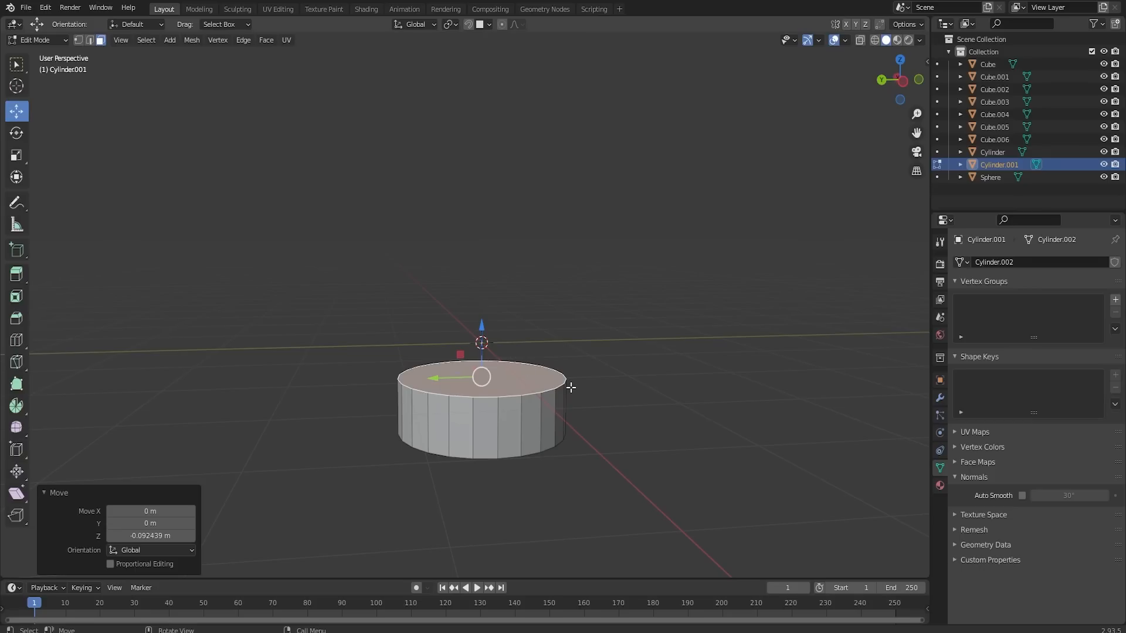
# - Bevel the disc's top edge about 0.05 m wide with two segments, bevel the bottom edge too, and return to Object Mode
pyautogui.hotkey('ctrl', 'b')
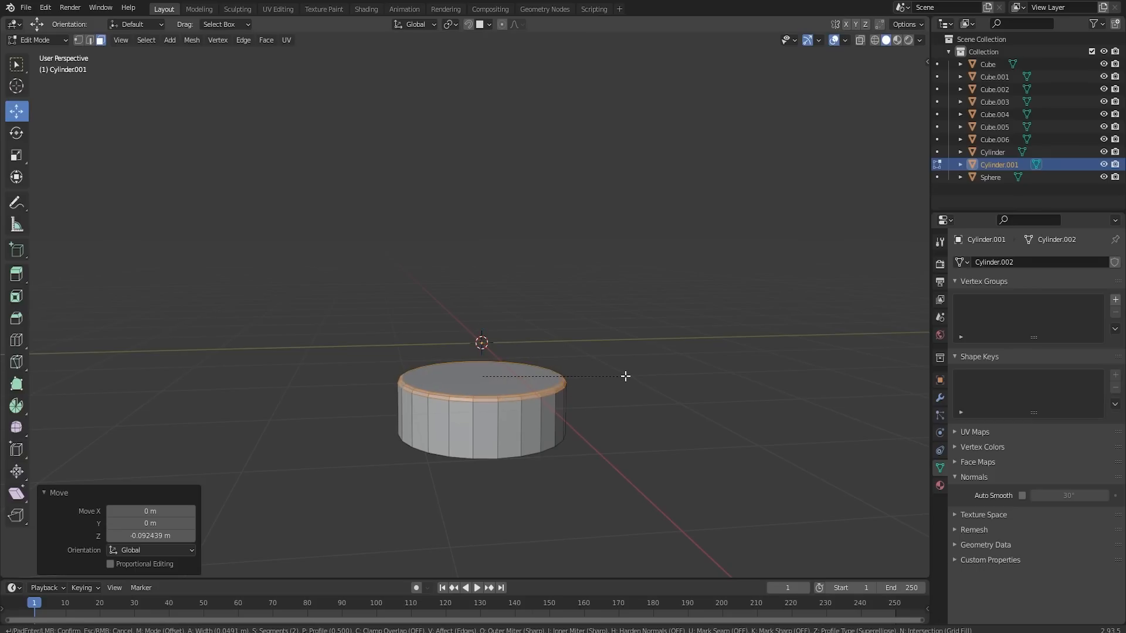
pyautogui.click(621, 376)
pyautogui.moveTo(618, 377); pyautogui.dragTo(480, 334, button='middle')
pyautogui.click(537, 334)
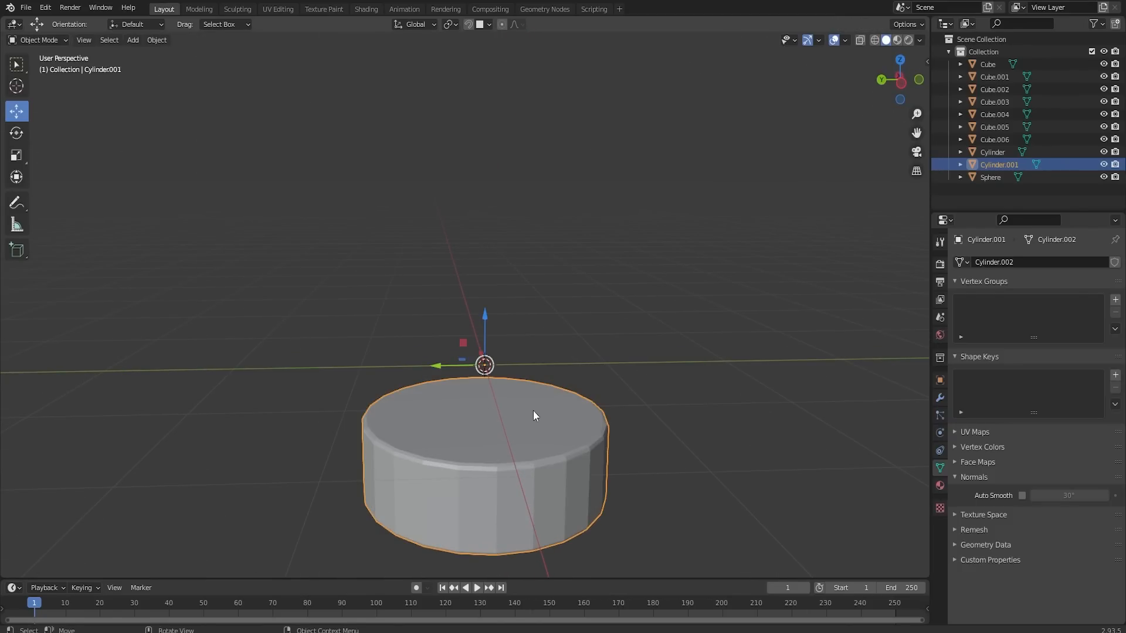
# - Add a horizontal loop cut around the disc's side, slid slightly above the middle
pyautogui.moveTo(526, 455)
pyautogui.mouseDown(button='middle')
pyautogui.moveTo(530, 430)
pyautogui.moveTo(532, 458)
pyautogui.moveTo(535, 449)
pyautogui.mouseUp(button='middle')
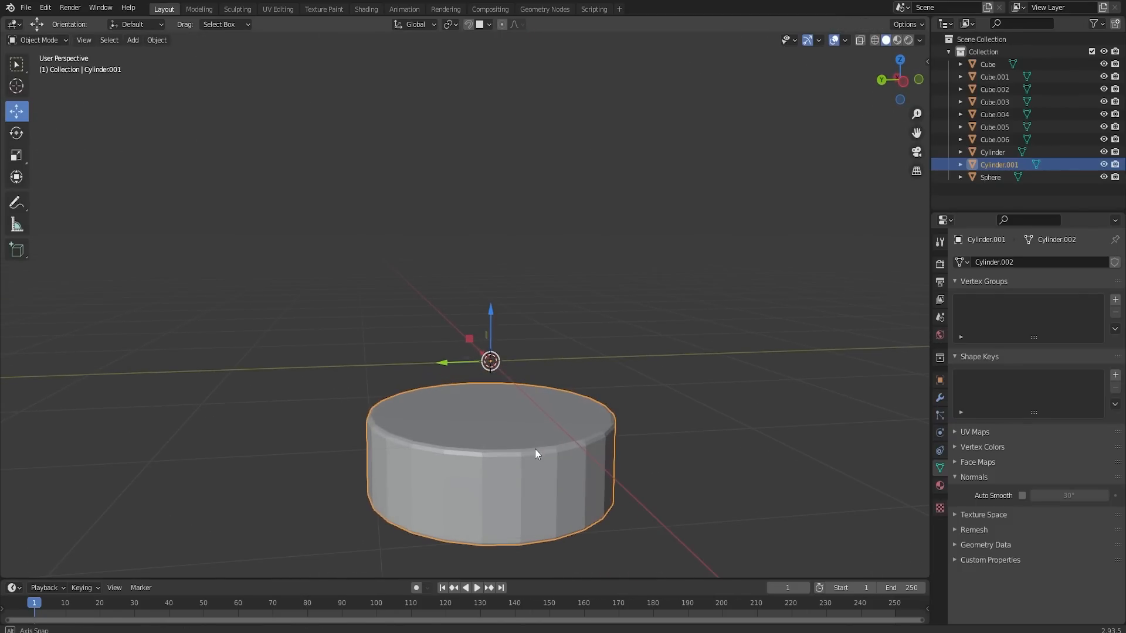
pyautogui.press('Tab')
pyautogui.hotkey('ctrl', 'r')
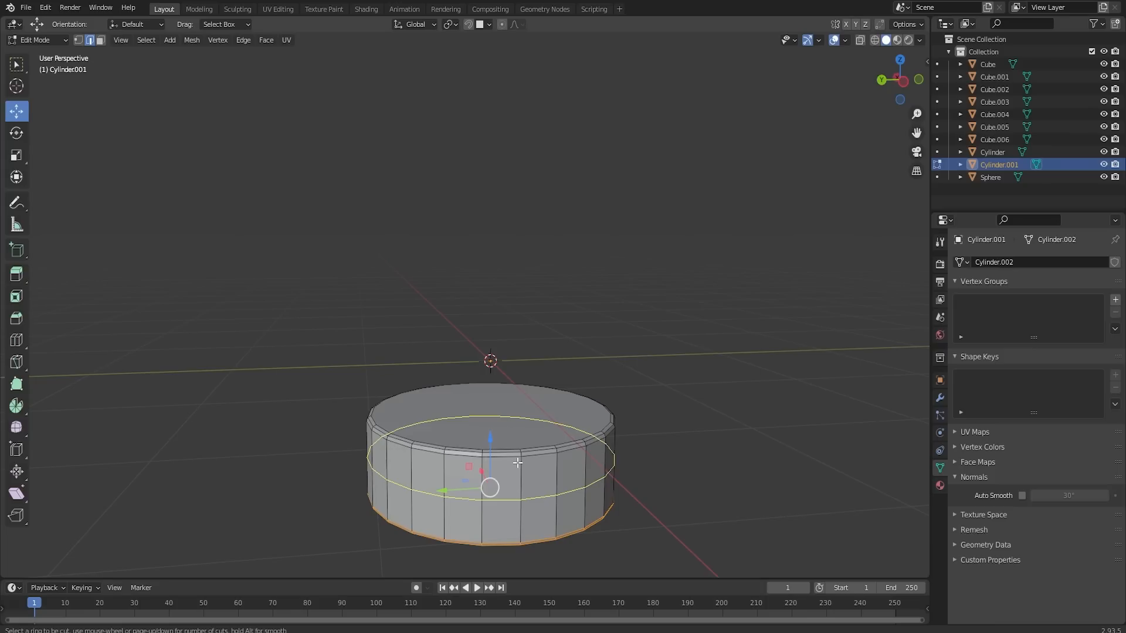
pyautogui.click(517, 463)
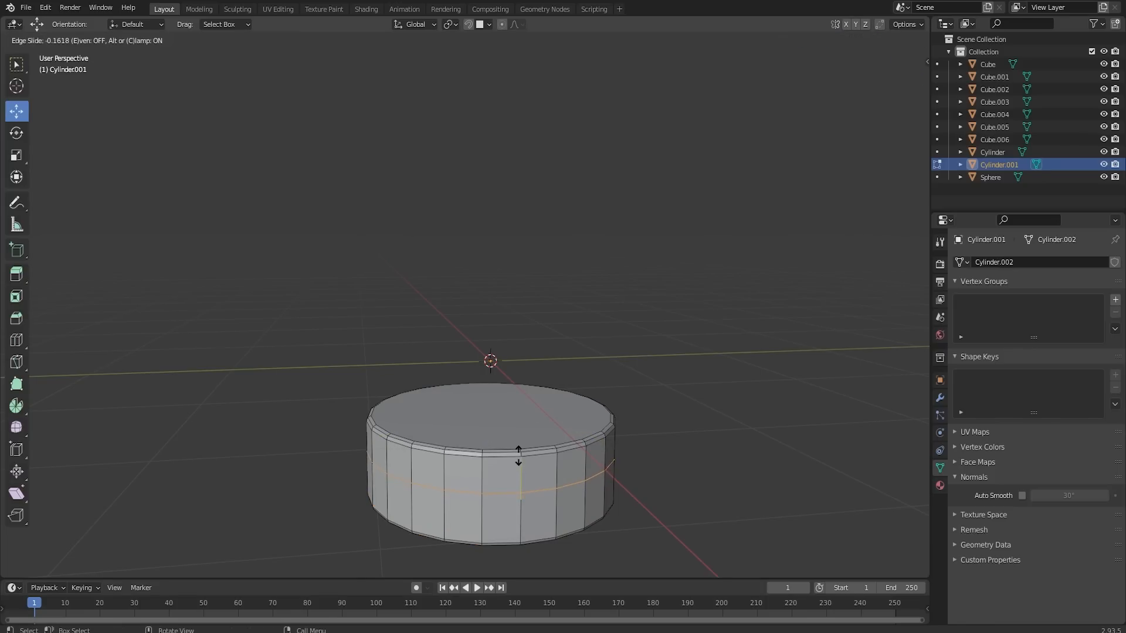
pyautogui.click(520, 456)
# - Duplicate the faces above the loop cut in place, scale the copy to about 1.015, and return to Object Mode with solid shading
pyautogui.keyDown('alt'); pyautogui.click(536, 469); pyautogui.keyUp('alt')
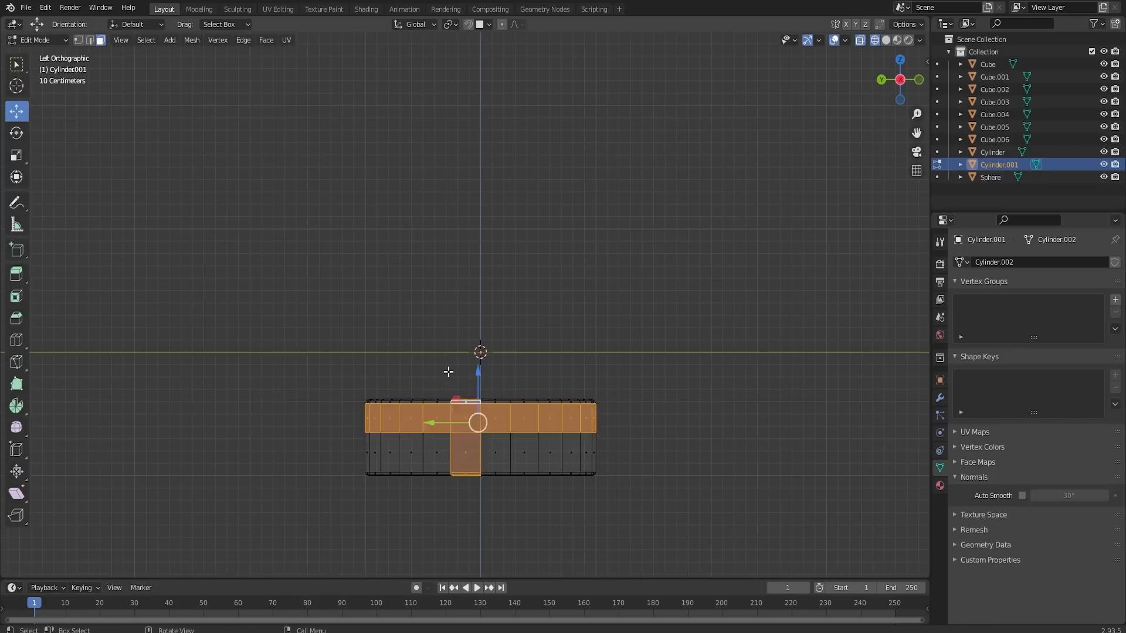
pyautogui.click(448, 372)
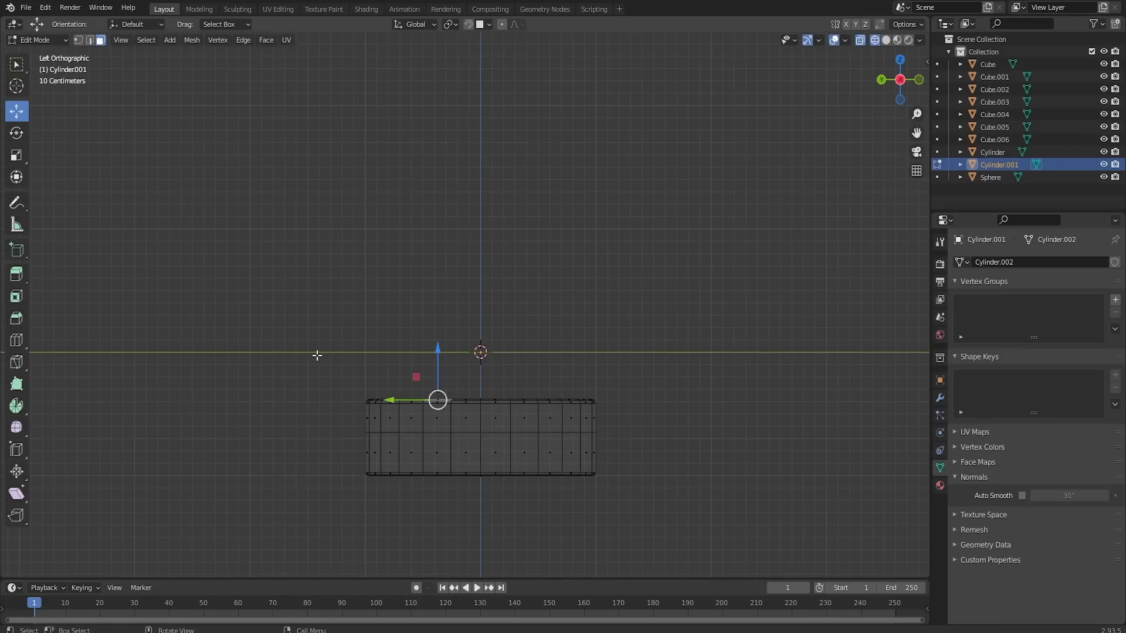
pyautogui.moveTo(316, 354); pyautogui.dragTo(670, 429)
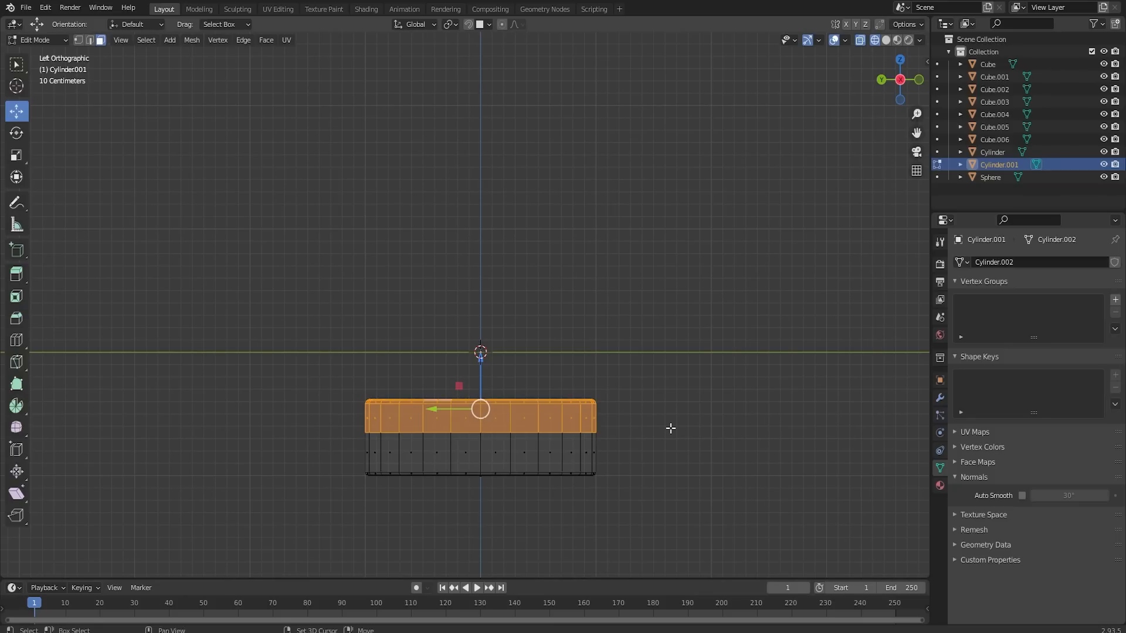
pyautogui.press('g')
pyautogui.rightClick(670, 428)
pyautogui.press('s')
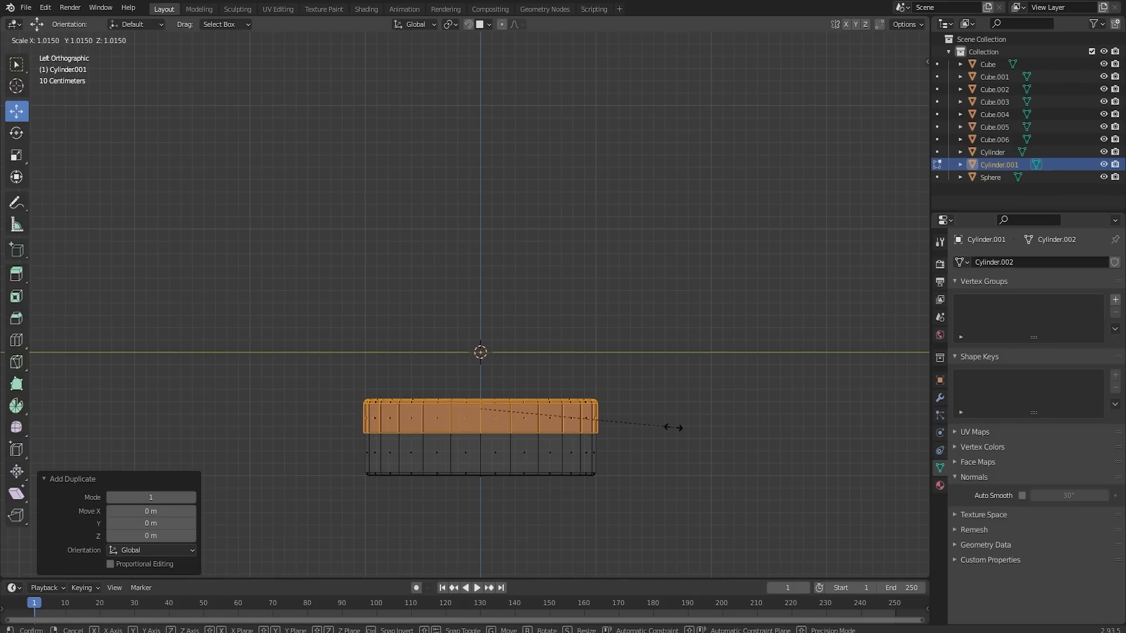
pyautogui.click(673, 427)
pyautogui.scroll(1, 582, 421)
pyautogui.press('Tab')
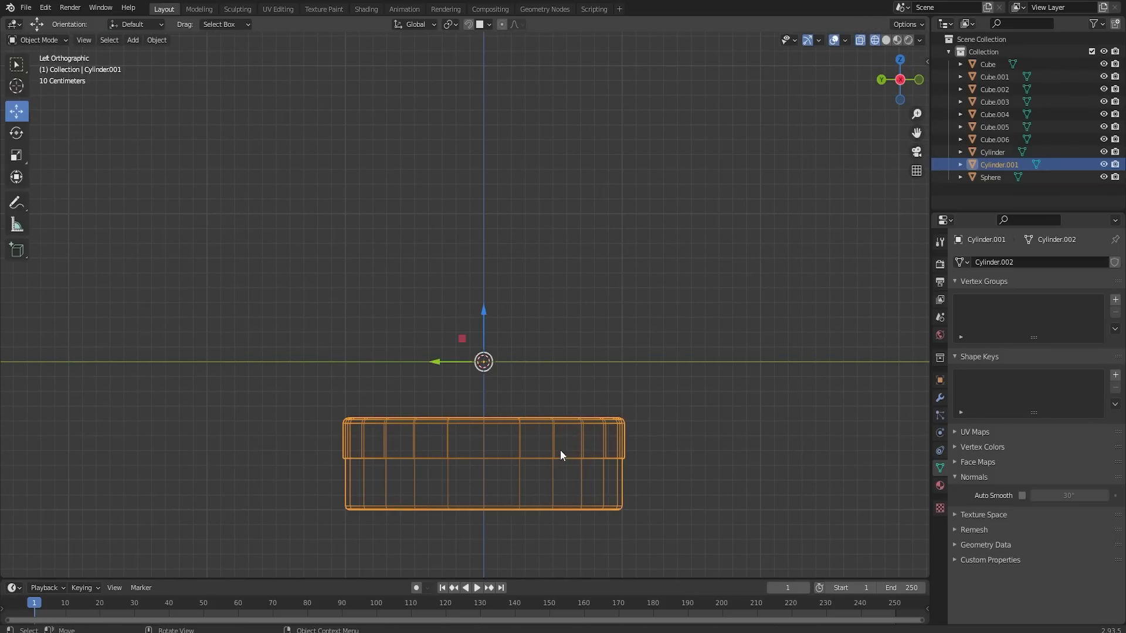
pyautogui.press('z')
pyautogui.click(633, 449)
# - Try to thicken the disc and its outer band with a Solidify modifier, adjusting the thickness
pyautogui.scroll(2, 633, 449)
pyautogui.moveTo(622, 471)
pyautogui.mouseDown(button='middle')
pyautogui.moveTo(605, 421)
pyautogui.moveTo(646, 329)
pyautogui.moveTo(658, 330)
pyautogui.moveTo(656, 398)
pyautogui.mouseUp(button='middle')
pyautogui.press('Tab')
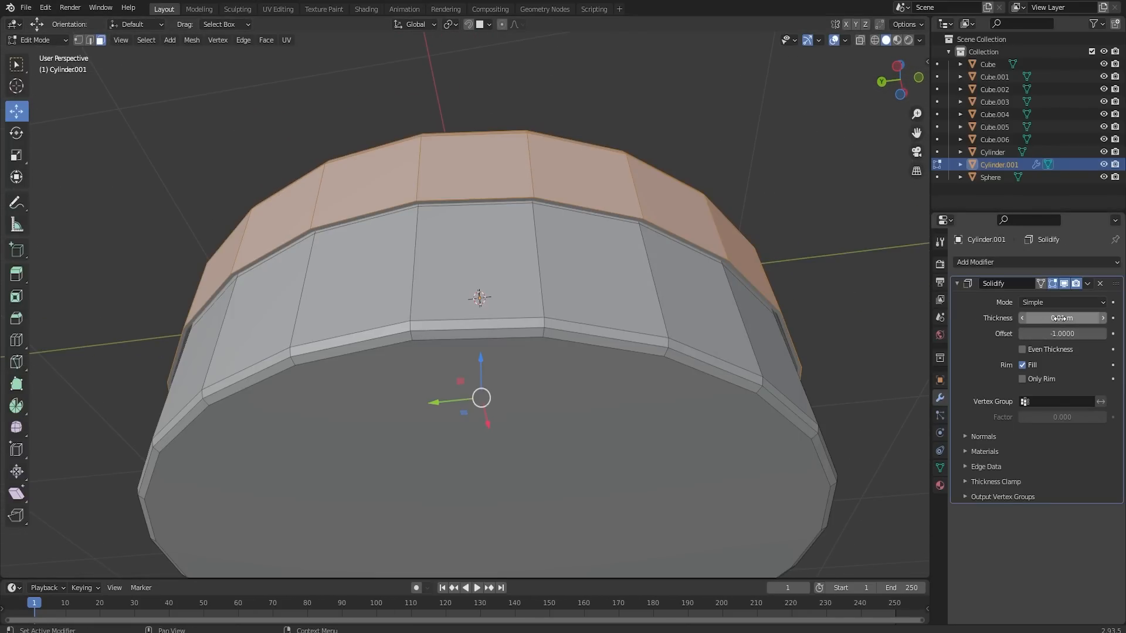
pyautogui.moveTo(1059, 318); pyautogui.dragTo(1009, 318)
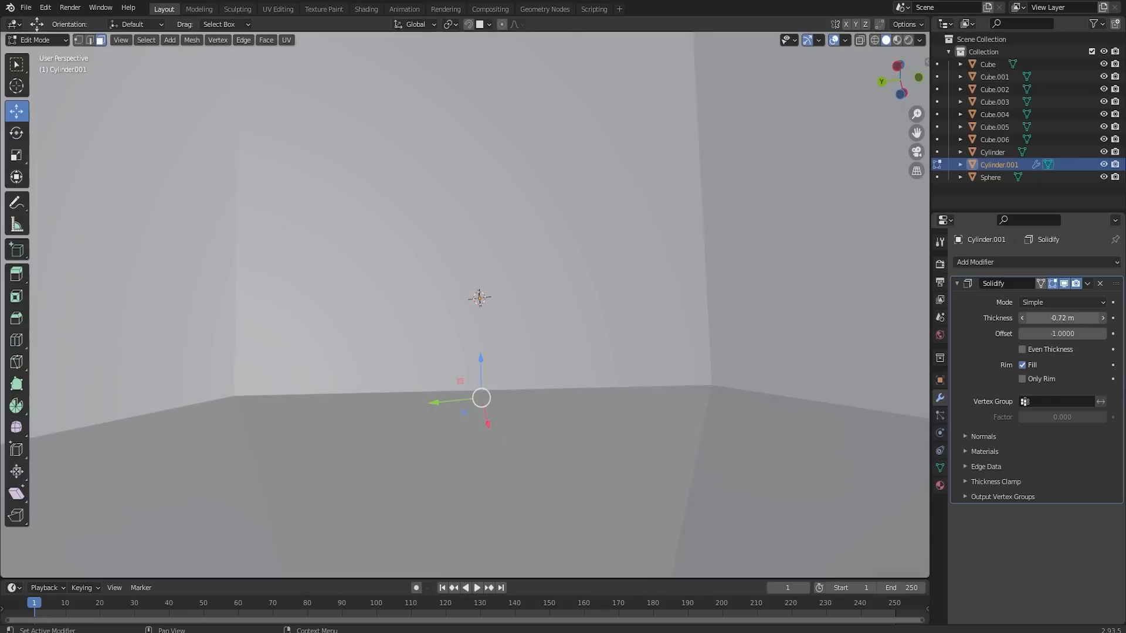
pyautogui.moveTo(1009, 318); pyautogui.dragTo(1049, 318)
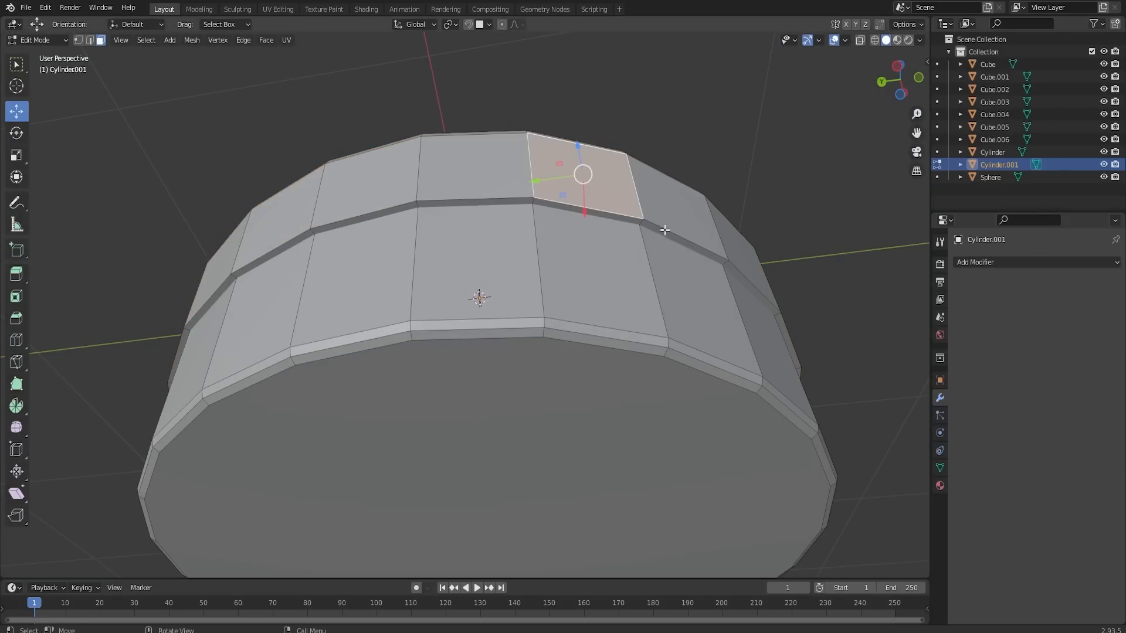
# - Switch to edge selection and pull alternate points of the outer band's lower rim downward, one by about 0.18 m
pyautogui.moveTo(693, 196); pyautogui.dragTo(663, 251, button='middle')
pyautogui.scroll(-1, 580, 427)
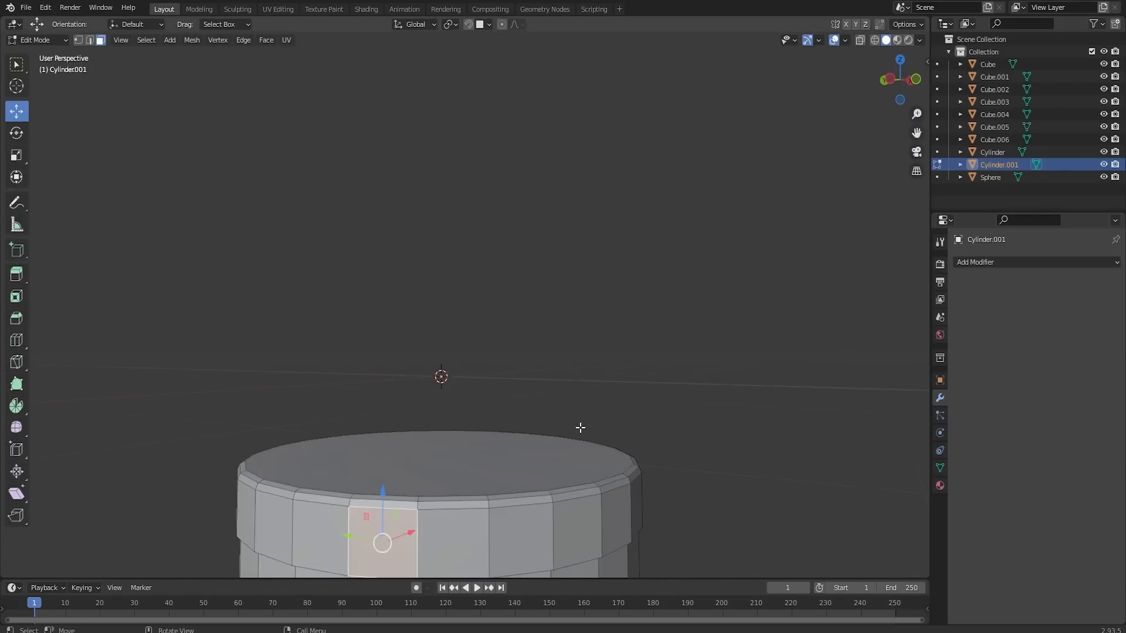
pyautogui.scroll(-1, 580, 428)
pyautogui.scroll(2, 566, 480)
pyautogui.keyDown('shift'); pyautogui.moveTo(565, 482); pyautogui.dragTo(611, 223, button='middle'); pyautogui.keyUp('shift')
pyautogui.scroll(2, 607, 273)
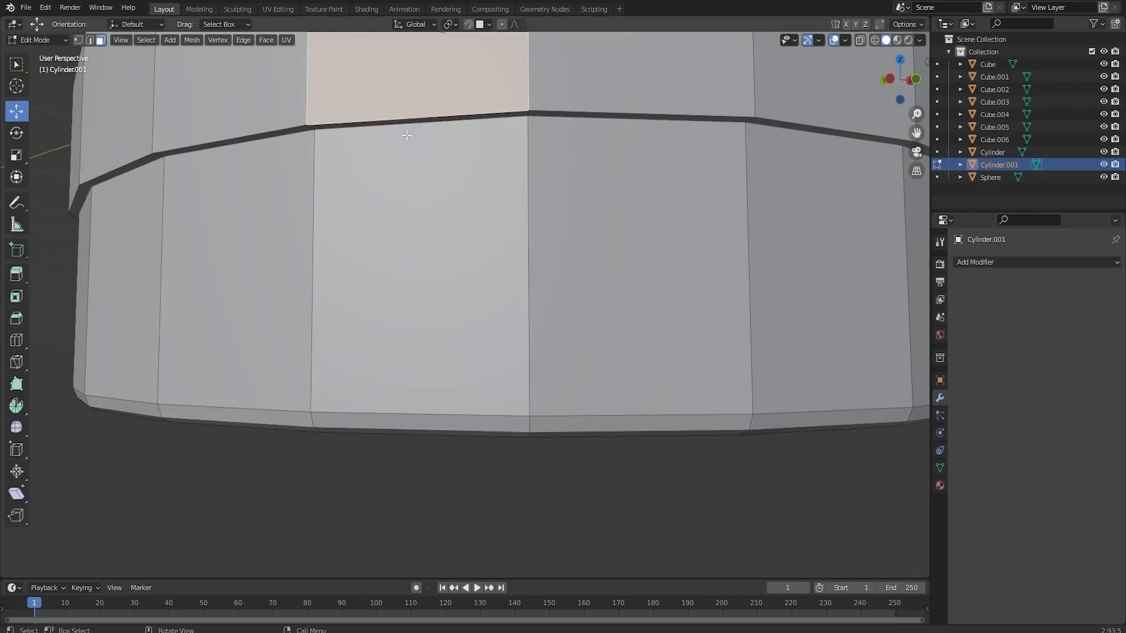
pyautogui.click(89, 40)
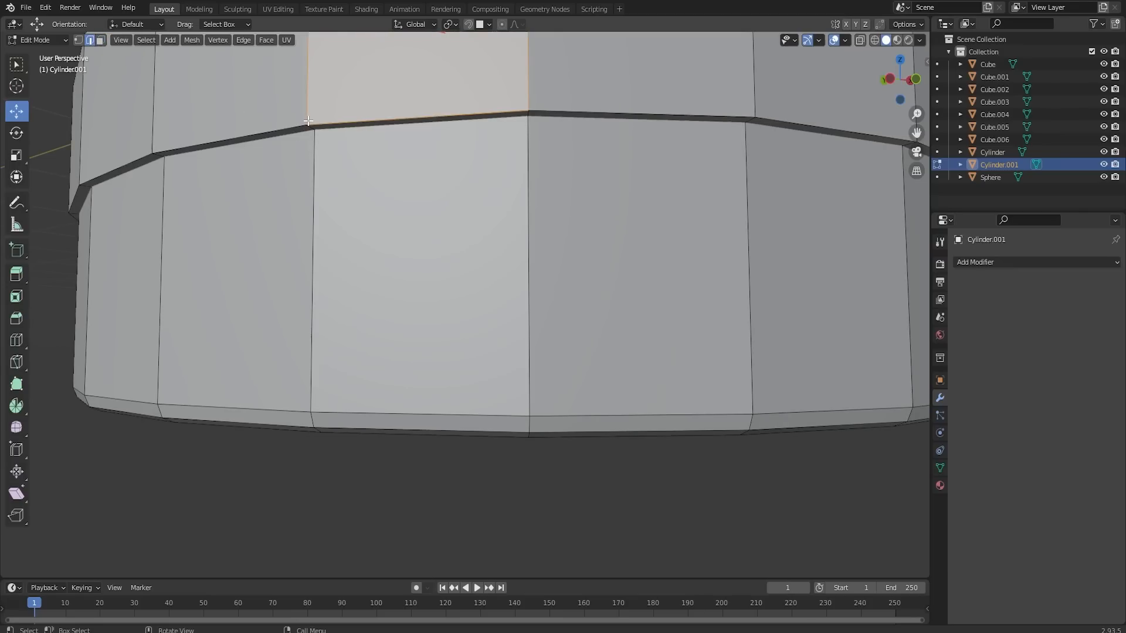
pyautogui.moveTo(315, 100); pyautogui.dragTo(311, 153)
pyautogui.click(753, 119)
pyautogui.moveTo(753, 70); pyautogui.dragTo(782, 224)
pyautogui.moveTo(783, 224); pyautogui.dragTo(773, 200, button='middle')
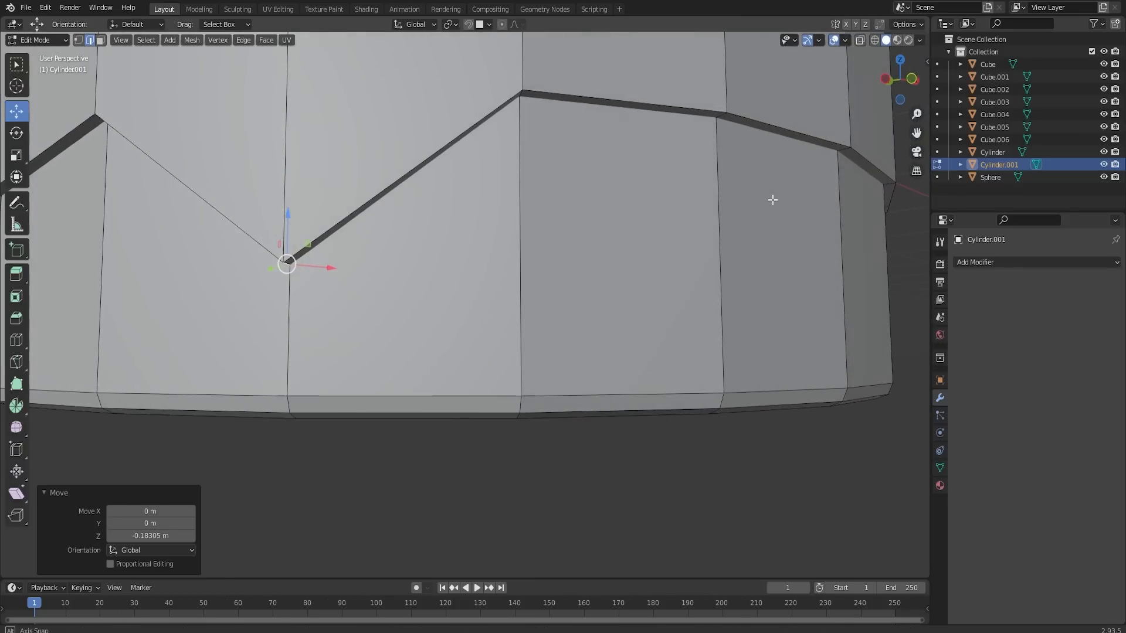
# - Lower the next alternate points of the band's rim by about 0.05 m and 0.06 m
pyautogui.click(724, 119)
pyautogui.moveTo(721, 98); pyautogui.dragTo(727, 140)
pyautogui.moveTo(801, 138); pyautogui.dragTo(739, 140, button='middle')
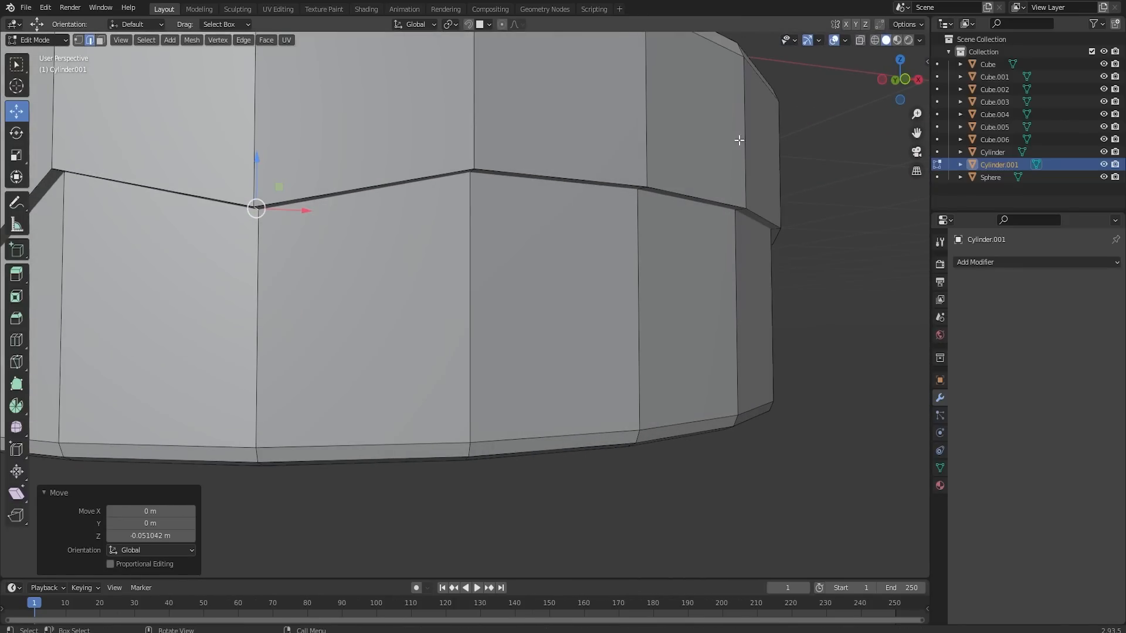
pyautogui.click(645, 186)
pyautogui.moveTo(643, 174); pyautogui.dragTo(636, 208)
pyautogui.moveTo(777, 194); pyautogui.dragTo(521, 182, button='middle')
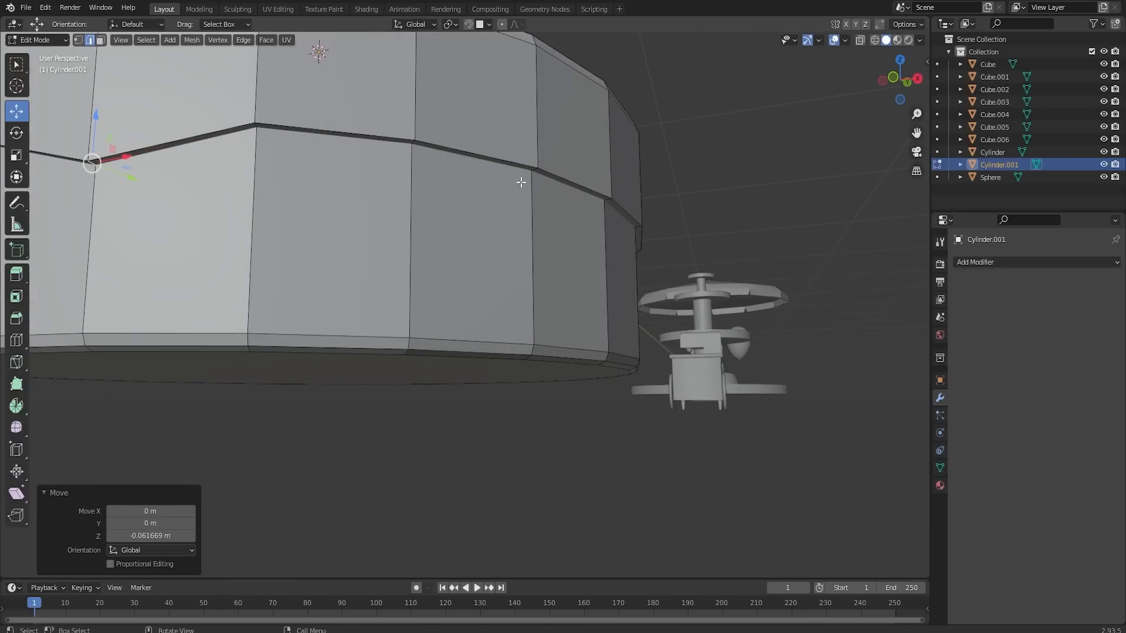
# - Raise the next rim point about 0.03 m, lower another about 0.13 m, continue the wavy icing edge, and return to Object Mode
pyautogui.click(414, 144)
pyautogui.moveTo(412, 117); pyautogui.dragTo(413, 99)
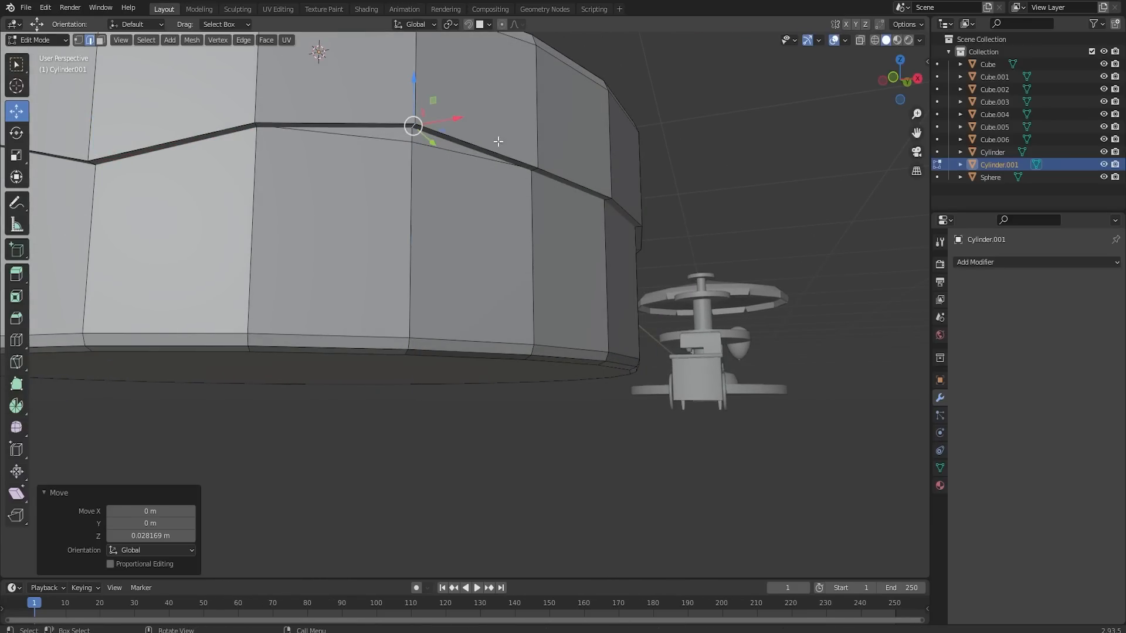
pyautogui.click(537, 170)
pyautogui.moveTo(537, 150); pyautogui.dragTo(402, 182, button='middle')
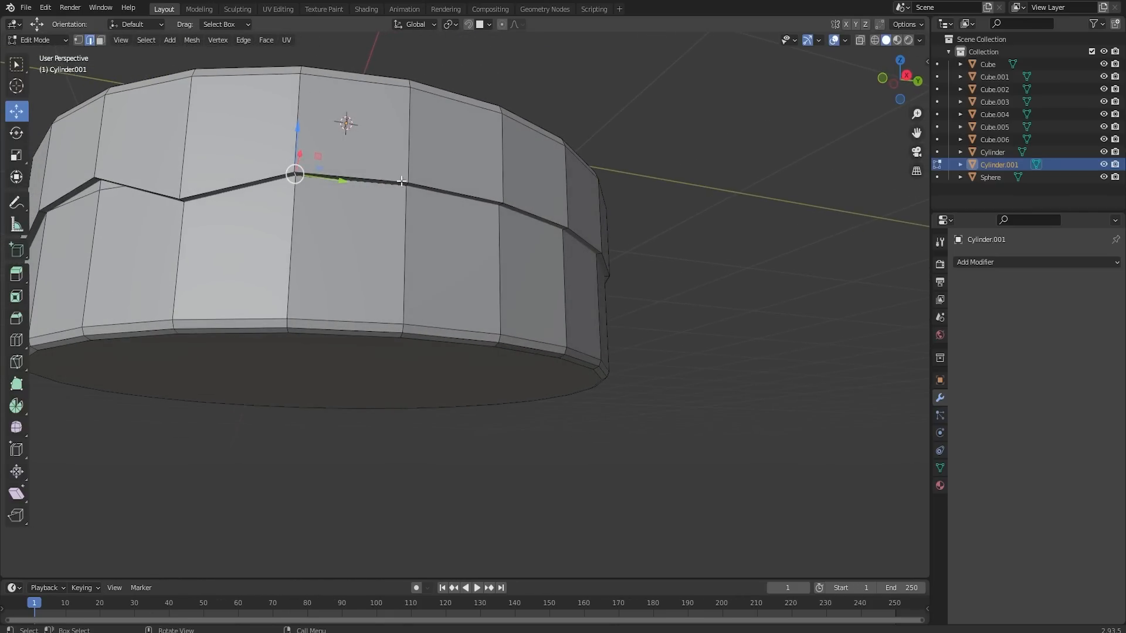
pyautogui.moveTo(297, 139); pyautogui.dragTo(294, 197)
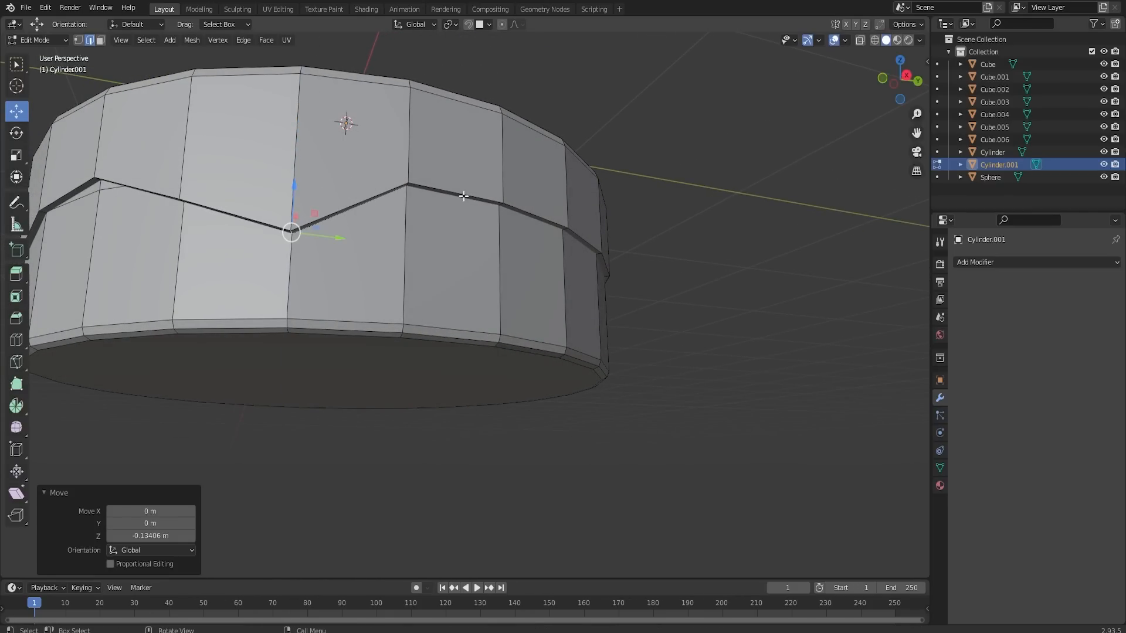
pyautogui.click(504, 205)
pyautogui.moveTo(665, 197); pyautogui.dragTo(740, 218, button='middle')
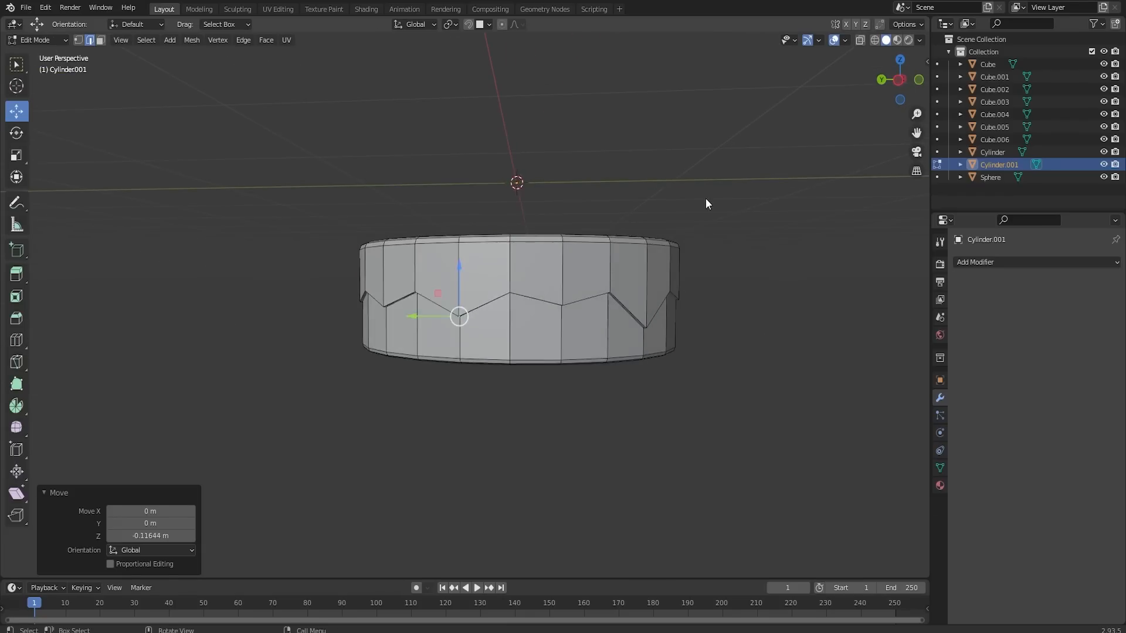
pyautogui.press('Tab')
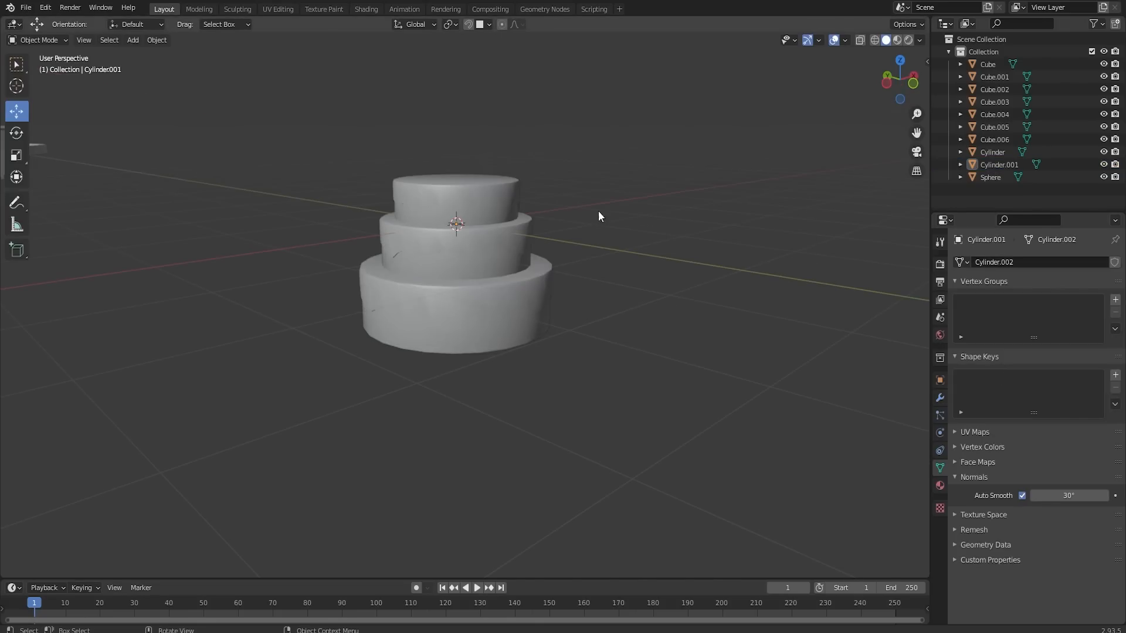
# - Move the three-tier cake along the Y axis, away from the origin
pyautogui.moveTo(598, 216); pyautogui.dragTo(464, 261, button='middle')
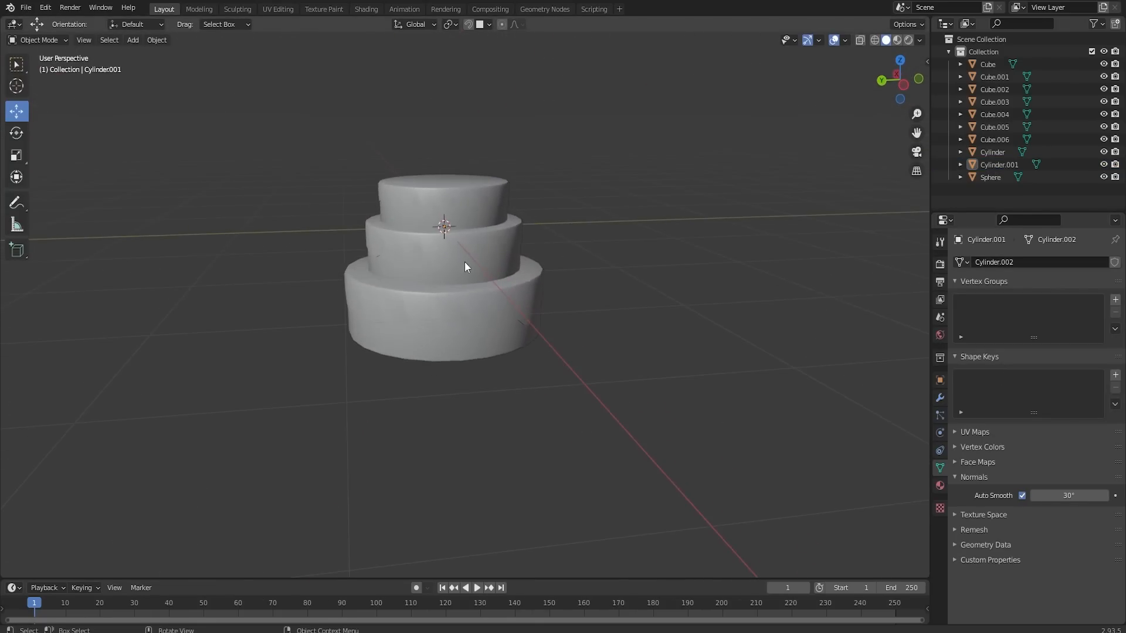
pyautogui.scroll(-3, 435, 284)
pyautogui.click(455, 282)
pyautogui.scroll(2, 445, 284)
pyautogui.moveTo(406, 261); pyautogui.dragTo(230, 267)
# - In Edit Mode, duplicate the cake's middle tier and move the copy about 2.5 m along negative Y
pyautogui.press('Tab')
pyautogui.scroll(2, 262, 271)
pyautogui.hotkey('shift', 'd')
pyautogui.rightClick(235, 267)
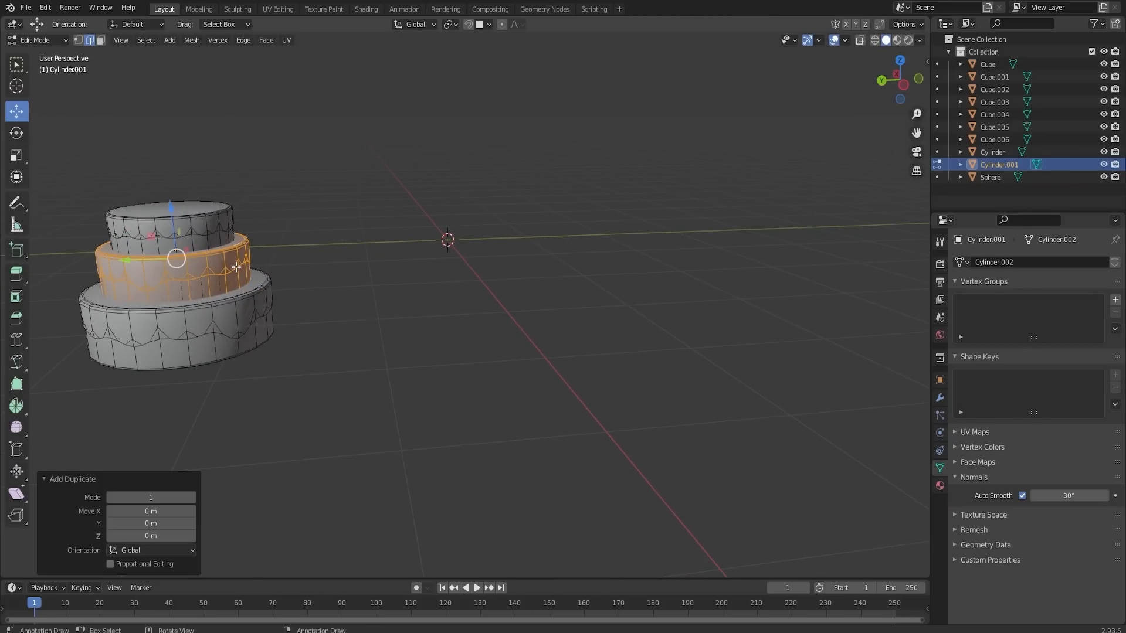
pyautogui.moveTo(155, 257); pyautogui.dragTo(378, 258)
# - Separate the copied tier into its own object and lower it to about the level of the cake's base
pyautogui.press('p')
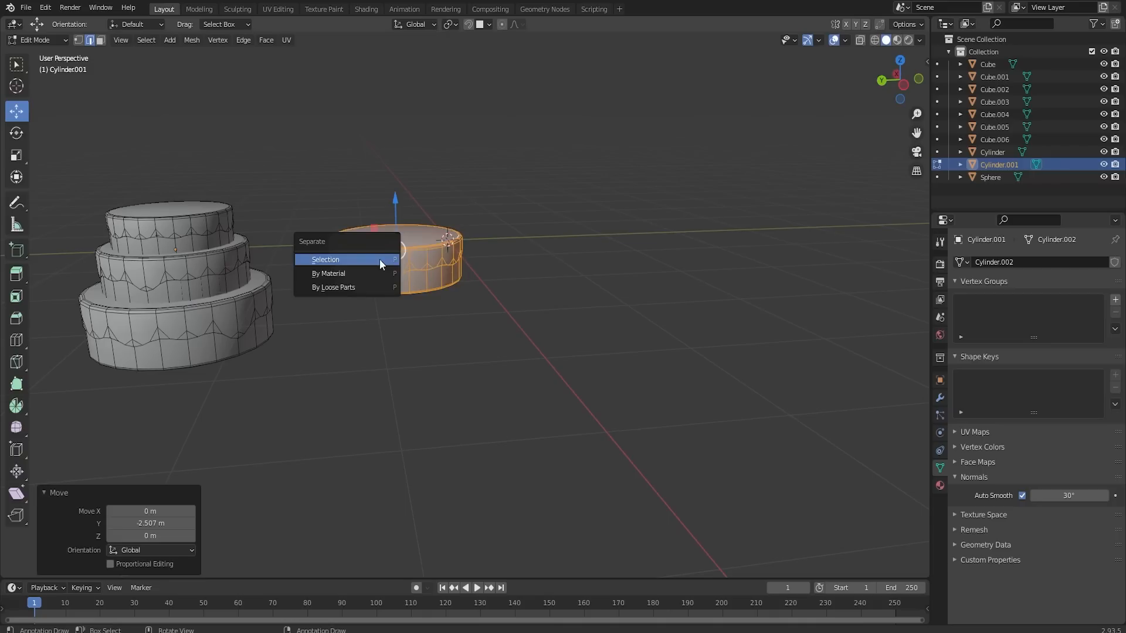
pyautogui.click(378, 259)
pyautogui.scroll(-2, 374, 252)
pyautogui.press('Tab')
pyautogui.scroll(-1, 401, 271)
pyautogui.click(401, 271)
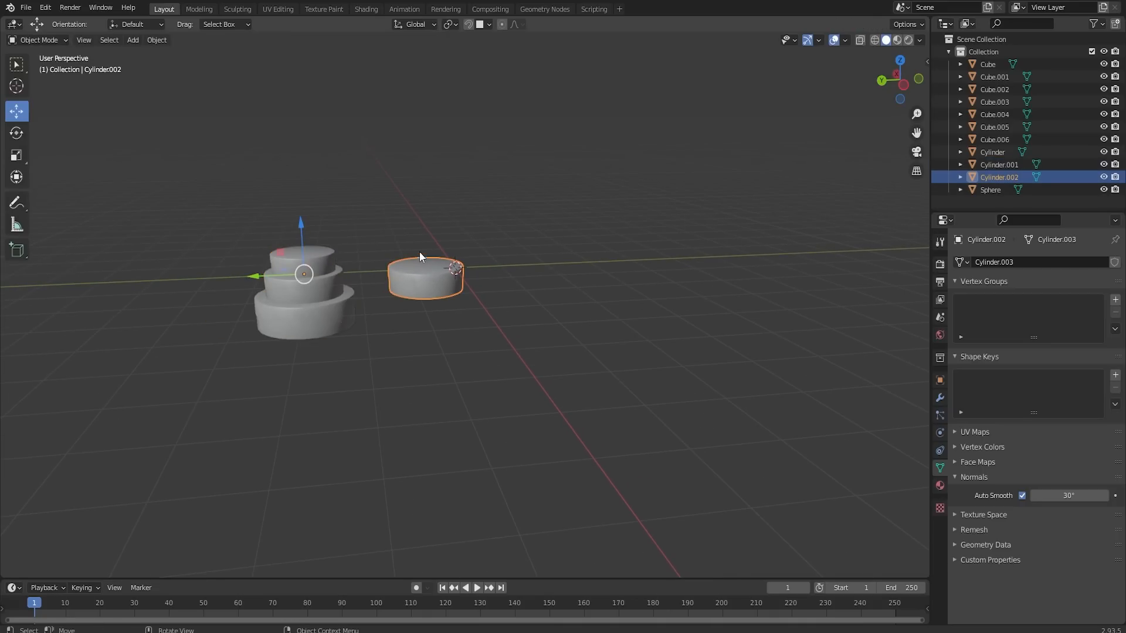
# - Select both the tiered cake and the single-tier cake and move them along Y next to the cart in the row
pyautogui.keyDown('shift'); pyautogui.click(306, 269); pyautogui.keyUp('shift')
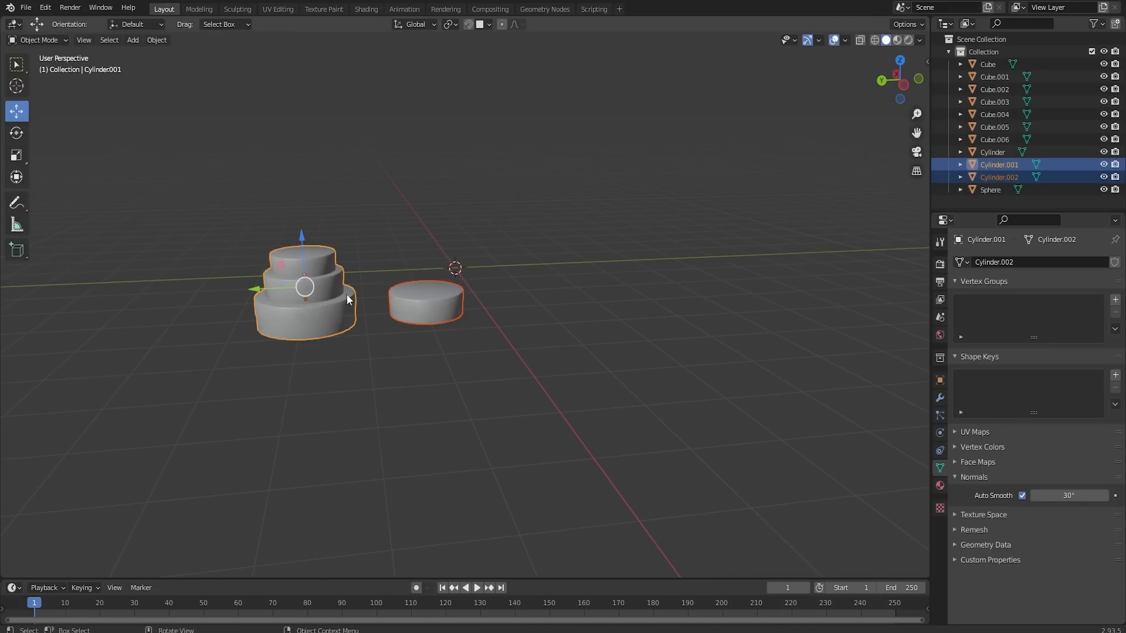
pyautogui.scroll(-3, 382, 300)
pyautogui.scroll(-4, 383, 293)
pyautogui.press('g')
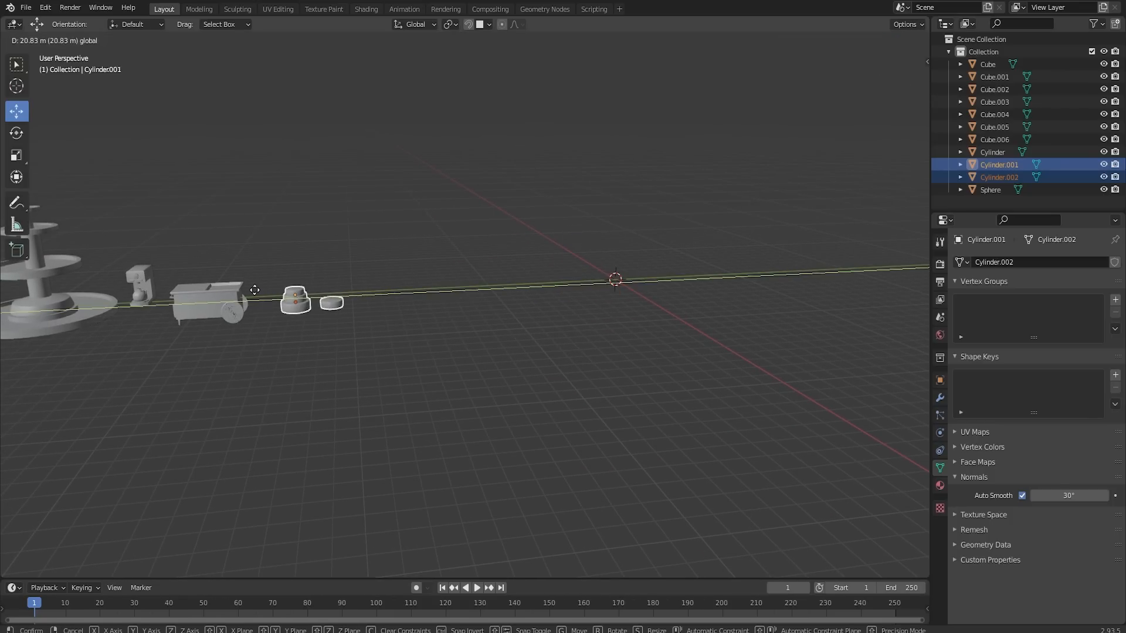
pyautogui.click(240, 293)
pyautogui.click(279, 312)
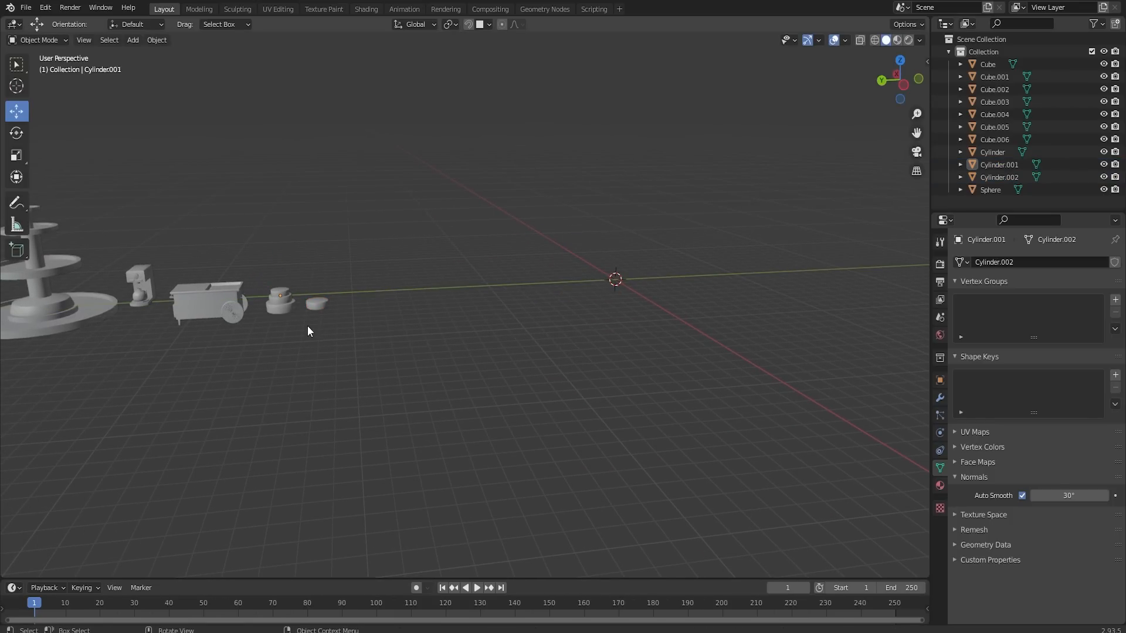
pyautogui.keyDown('shift'); pyautogui.moveTo(308, 325); pyautogui.dragTo(393, 306, button='middle'); pyautogui.keyUp('shift')
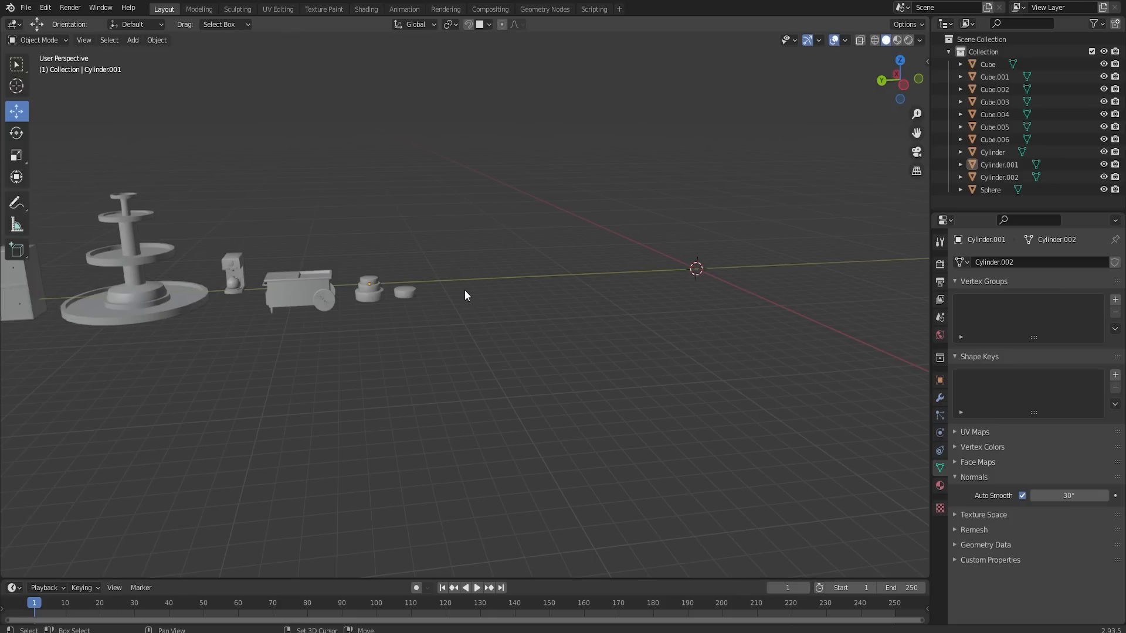
# - Add a torus mesh at the world origin with the default 1 m major and 0.25 m minor radius
pyautogui.keyDown('shift'); pyautogui.moveTo(674, 288); pyautogui.dragTo(531, 285, button='middle'); pyautogui.keyUp('shift')
pyautogui.hotkey('shift', 'a')
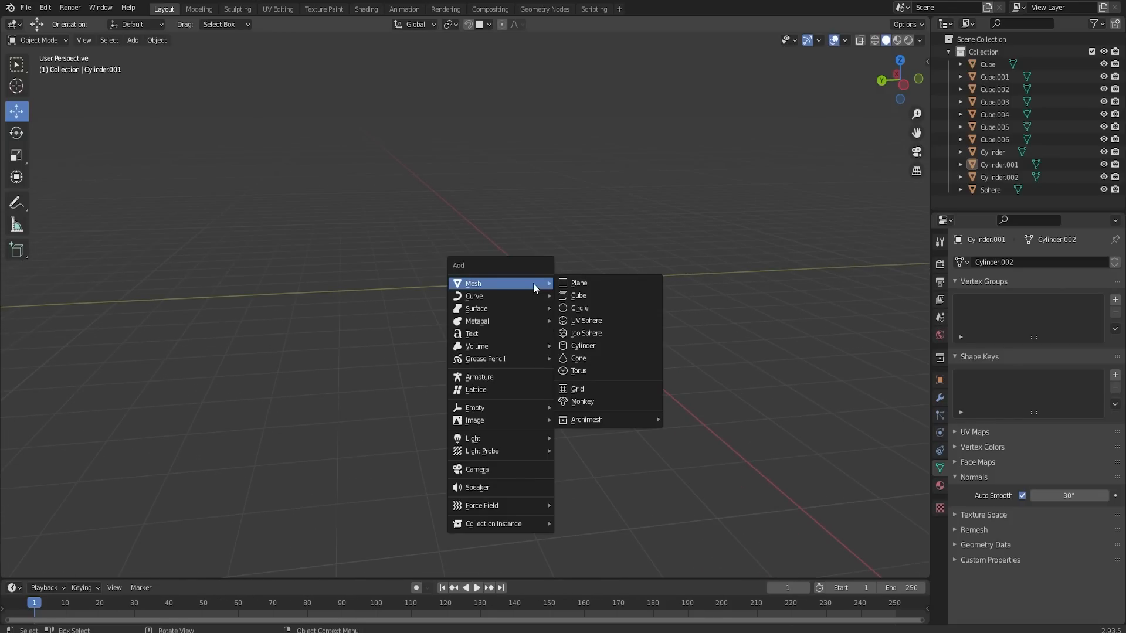
pyautogui.click(595, 371)
pyautogui.scroll(5, 595, 380)
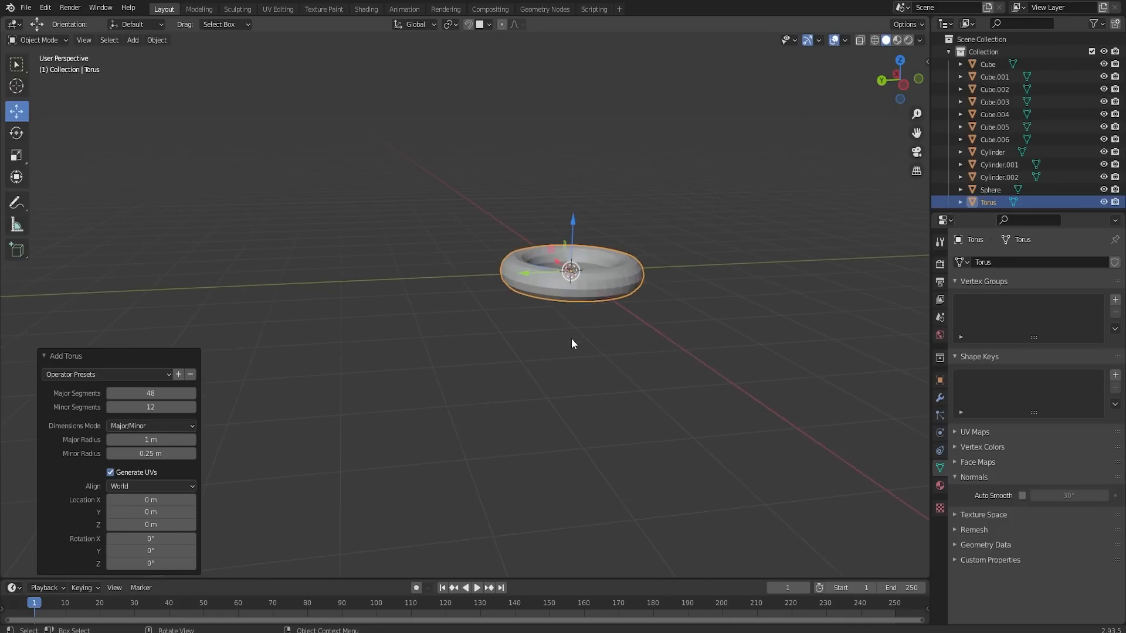
pyautogui.press('Tab')
pyautogui.rightClick(571, 274)
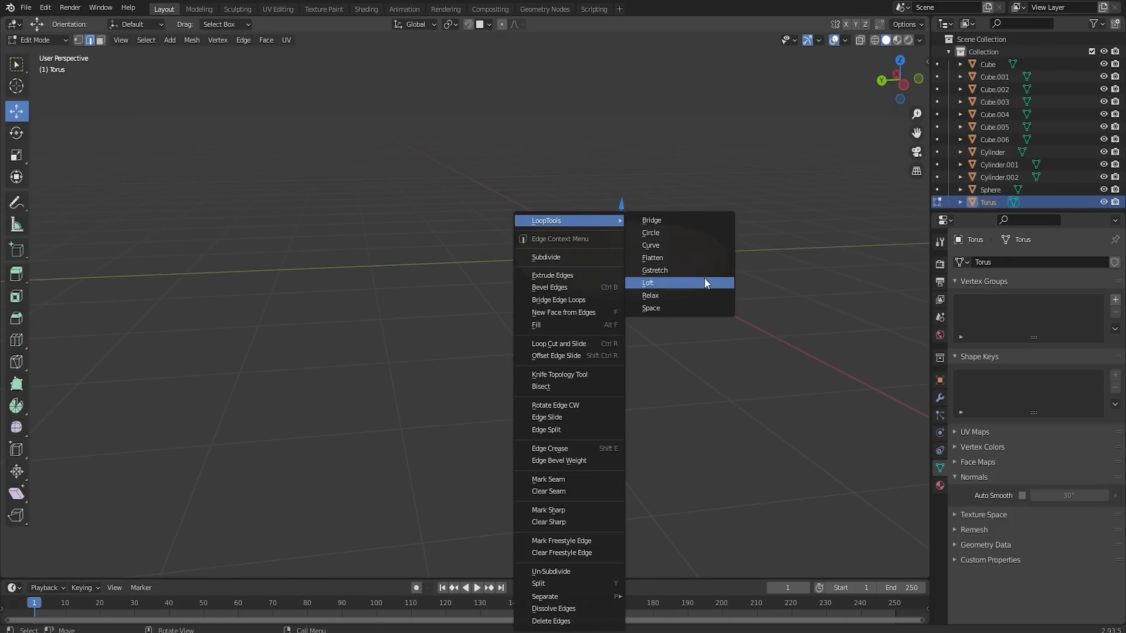
pyautogui.click(707, 200)
pyautogui.press('Tab')
pyautogui.rightClick(657, 272)
pyautogui.click(657, 272)
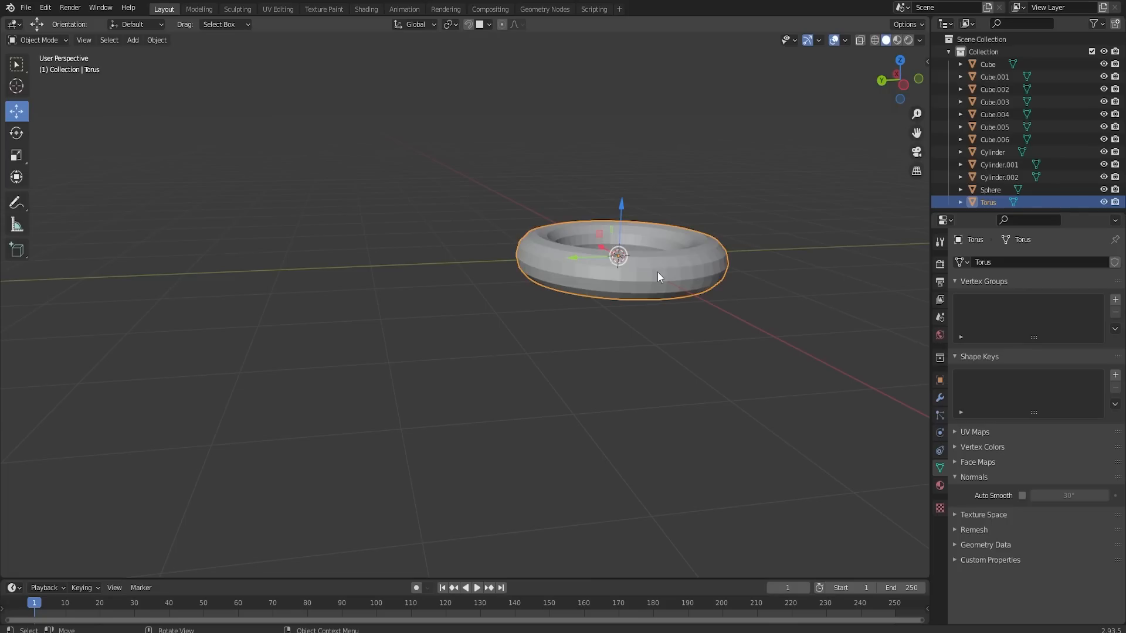
# - Fatten the torus's ring into a donut shape with a small centre hole
pyautogui.scroll(-1, 680, 264)
pyautogui.moveTo(717, 244)
pyautogui.mouseDown(button='middle')
pyautogui.moveTo(692, 299)
pyautogui.moveTo(608, 302)
pyautogui.moveTo(596, 279)
pyautogui.mouseUp(button='middle')
pyautogui.moveTo(679, 384); pyautogui.dragTo(470, 437, button='middle')
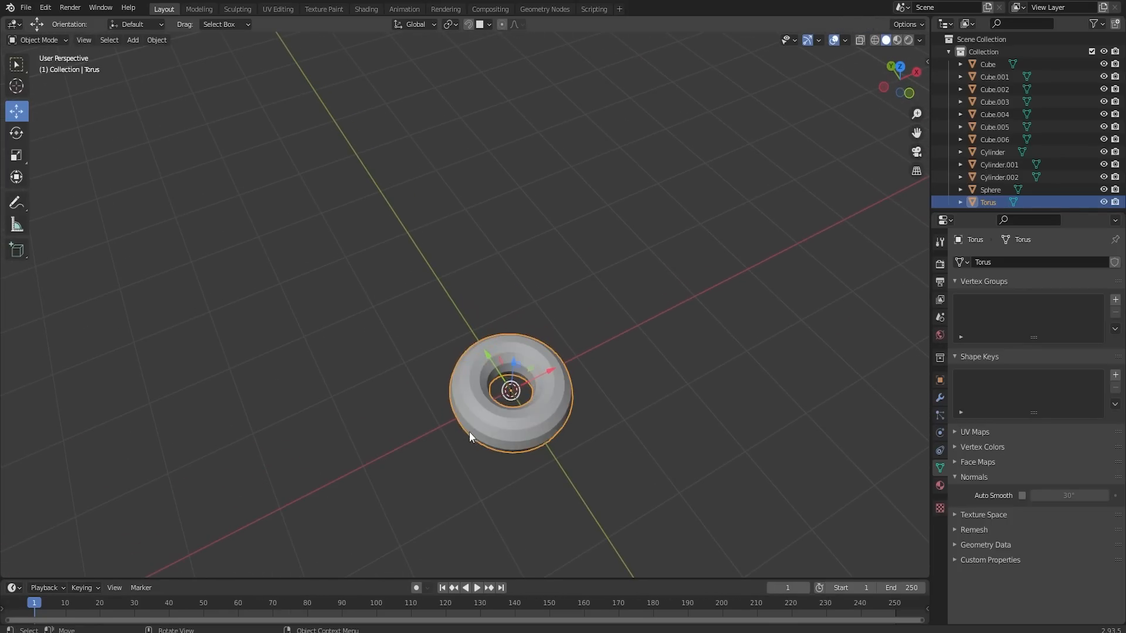
# - Shade the donut smooth and leave its Auto Smooth option switched off
pyautogui.rightClick(495, 415)
pyautogui.click(489, 409)
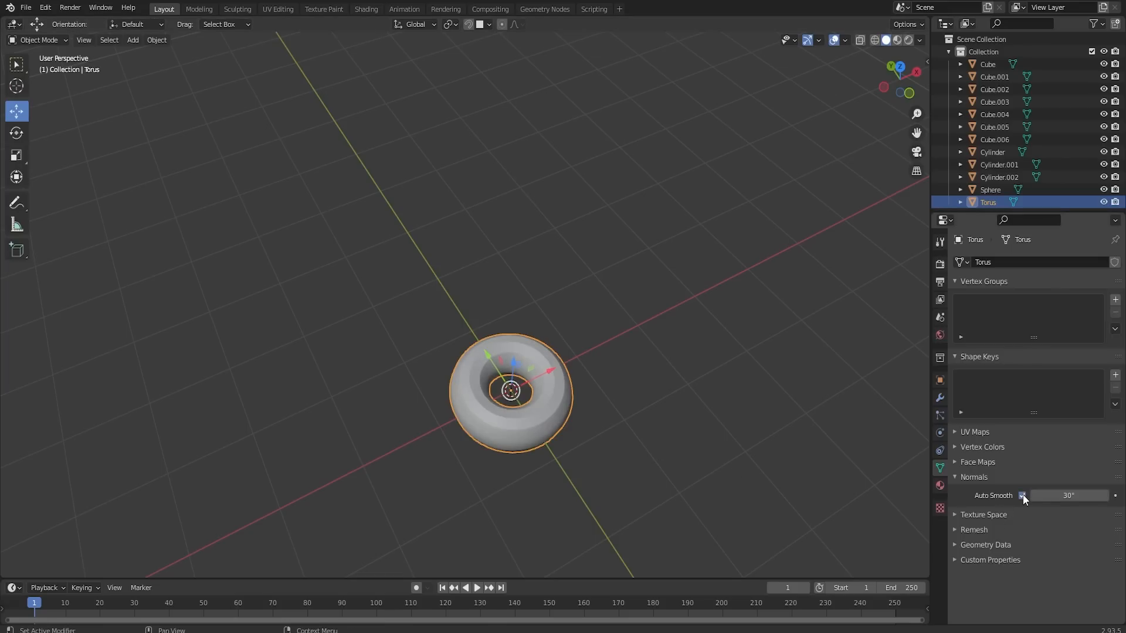
pyautogui.click(720, 461)
pyautogui.moveTo(529, 436); pyautogui.dragTo(552, 377, button='middle')
pyautogui.scroll(5, 551, 376)
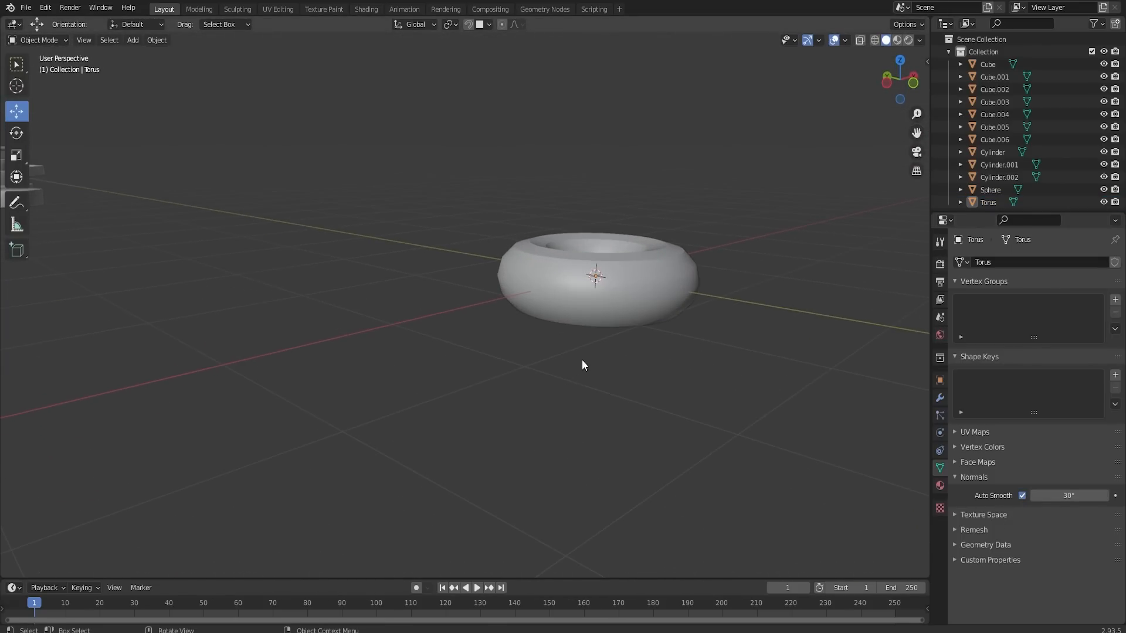
pyautogui.click(1021, 495)
pyautogui.moveTo(688, 332); pyautogui.dragTo(703, 366, button='middle')
pyautogui.scroll(-9, 702, 366)
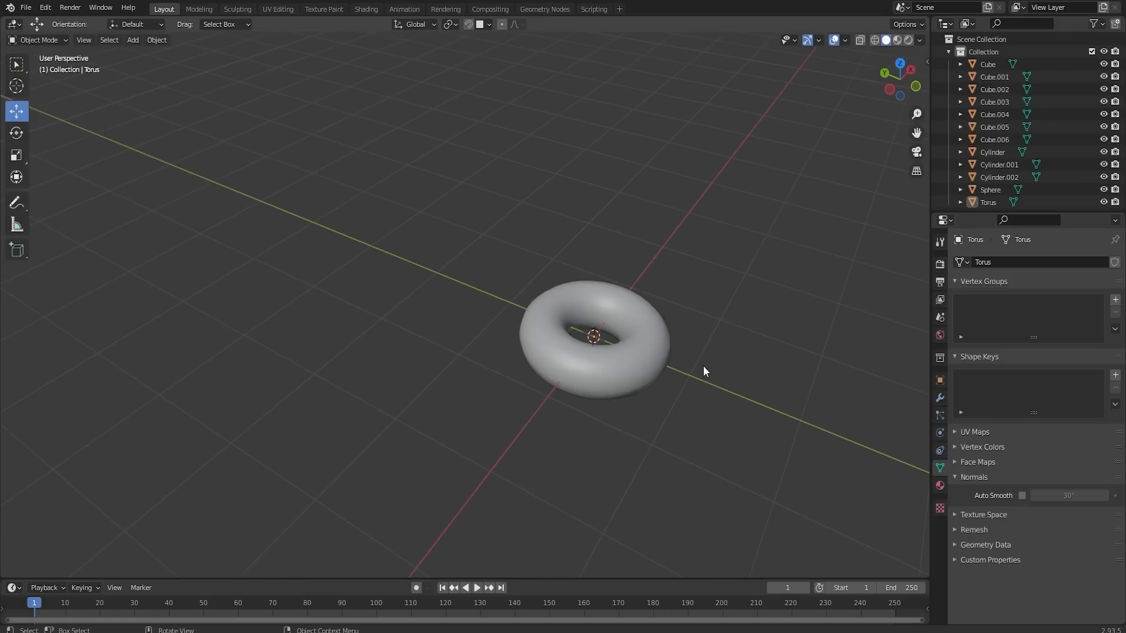
# - Move the donut along the Y axis to the end of the prop row, beside the single-tier cake
pyautogui.click(554, 339)
pyautogui.scroll(-2, 547, 340)
pyautogui.moveTo(469, 300); pyautogui.dragTo(162, 210)
pyautogui.moveTo(437, 343); pyautogui.dragTo(452, 306, button='middle')
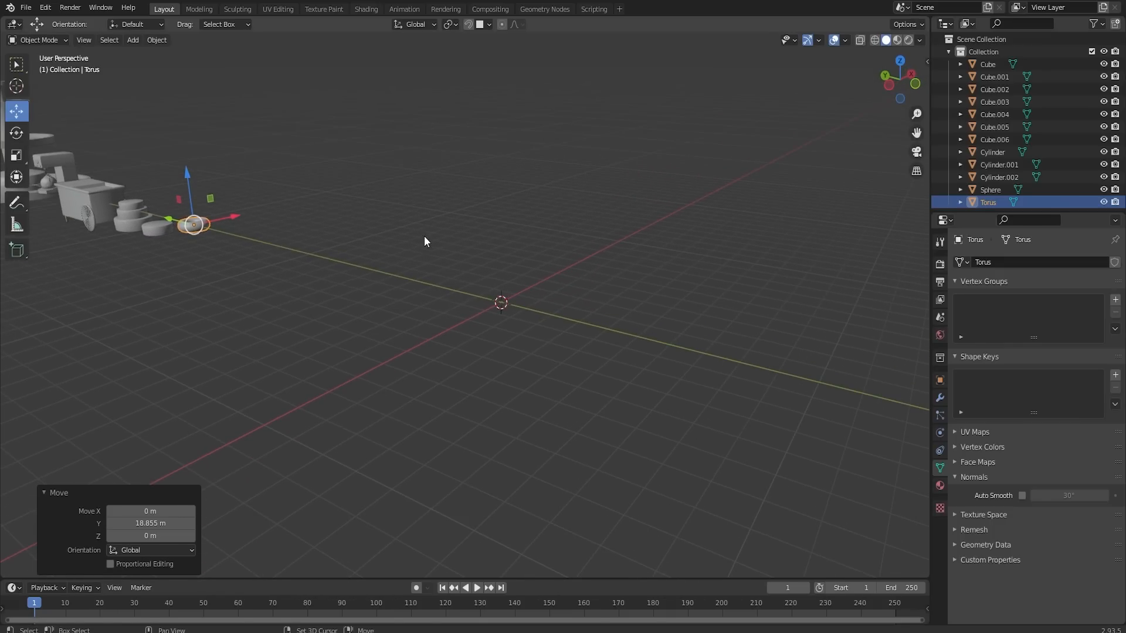
pyautogui.keyDown('shift'); pyautogui.moveTo(423, 236); pyautogui.dragTo(832, 400, button='middle'); pyautogui.keyUp('shift')
pyautogui.keyDown('shift'); pyautogui.moveTo(435, 287); pyautogui.dragTo(812, 405, button='middle'); pyautogui.keyUp('shift')
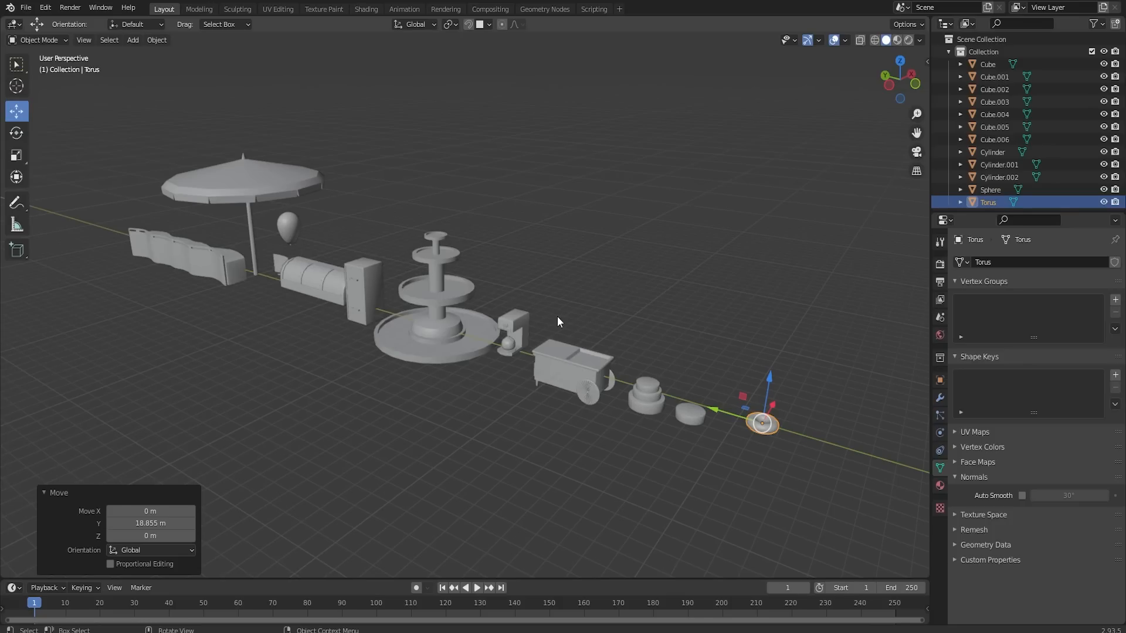
pyautogui.keyDown('shift'); pyautogui.moveTo(757, 430); pyautogui.dragTo(678, 390, button='middle'); pyautogui.keyUp('shift')
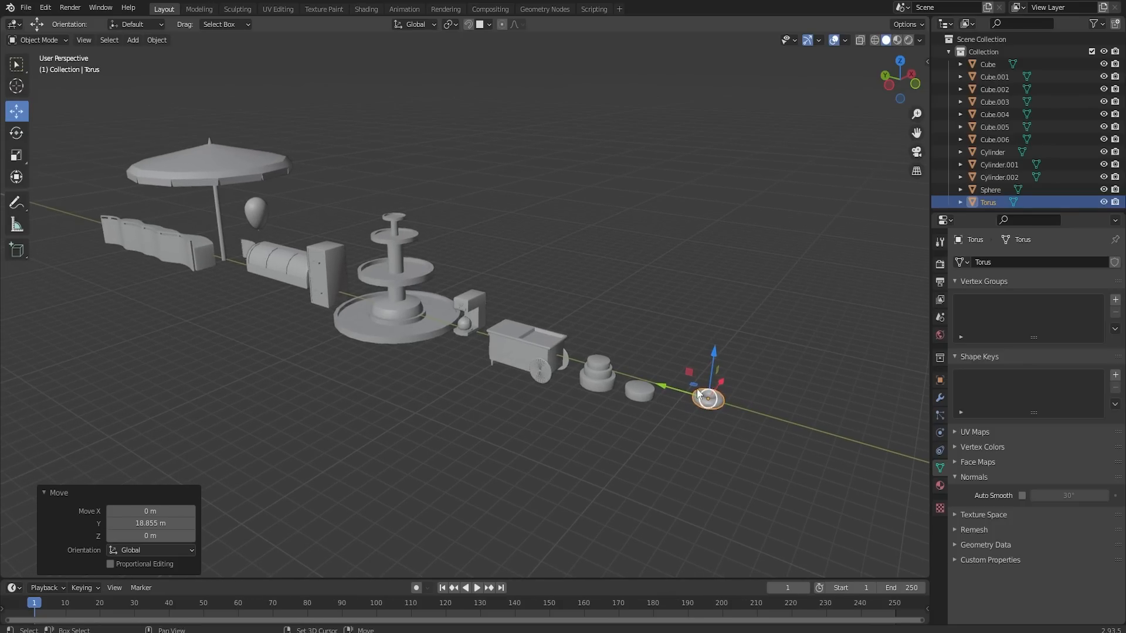
pyautogui.moveTo(675, 389); pyautogui.dragTo(646, 380)
# - Lower the donut to the same level as the neighbouring cakes and deselect it
pyautogui.scroll(1, 711, 380)
pyautogui.moveTo(711, 380); pyautogui.dragTo(733, 315, button='middle')
pyautogui.moveTo(710, 428); pyautogui.dragTo(738, 307, button='middle')
pyautogui.click(586, 447)
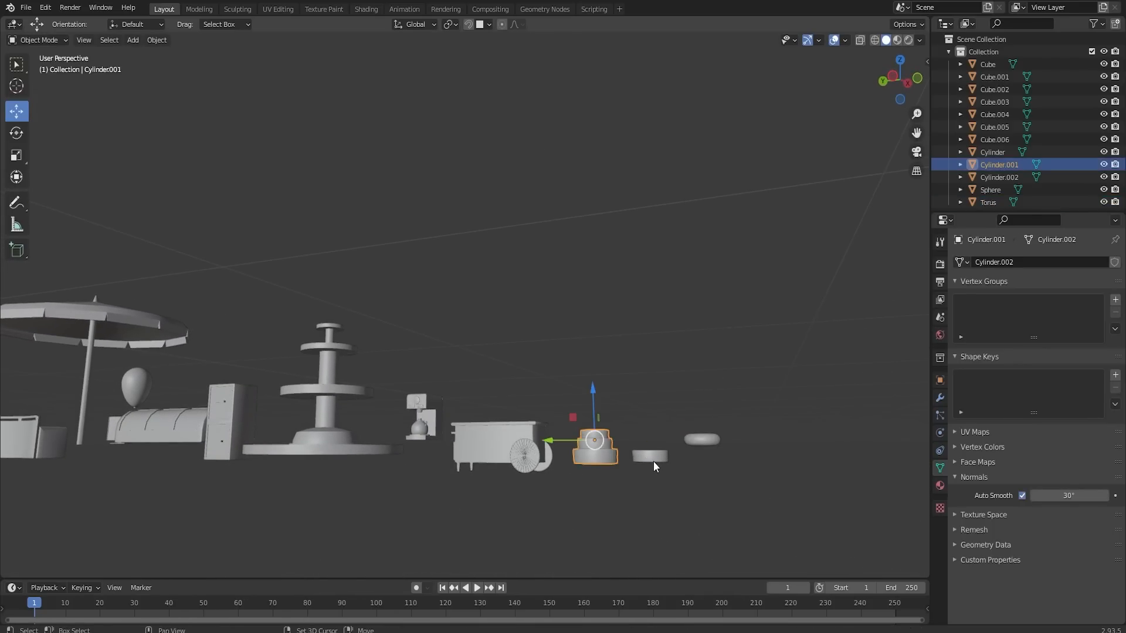
pyautogui.keyDown('shift'); pyautogui.click(652, 457); pyautogui.keyUp('shift')
pyautogui.click(696, 437)
pyautogui.moveTo(699, 413); pyautogui.dragTo(699, 430)
pyautogui.moveTo(750, 322); pyautogui.dragTo(711, 385, button='middle')
pyautogui.scroll(-5, 704, 385)
pyautogui.click(609, 402)
pyautogui.moveTo(608, 401); pyautogui.dragTo(488, 253, button='middle')
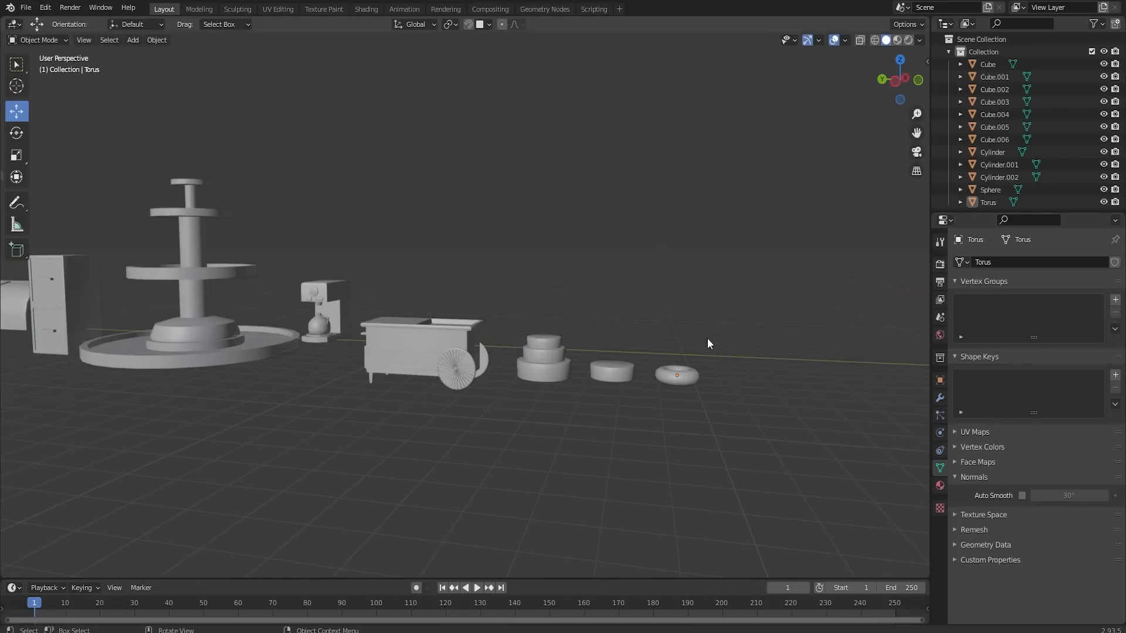
pyautogui.keyDown('shift'); pyautogui.moveTo(691, 306); pyautogui.dragTo(536, 316, button='middle'); pyautogui.keyUp('shift')
pyautogui.scroll(-3, 546, 311)
pyautogui.scroll(1, 609, 323)
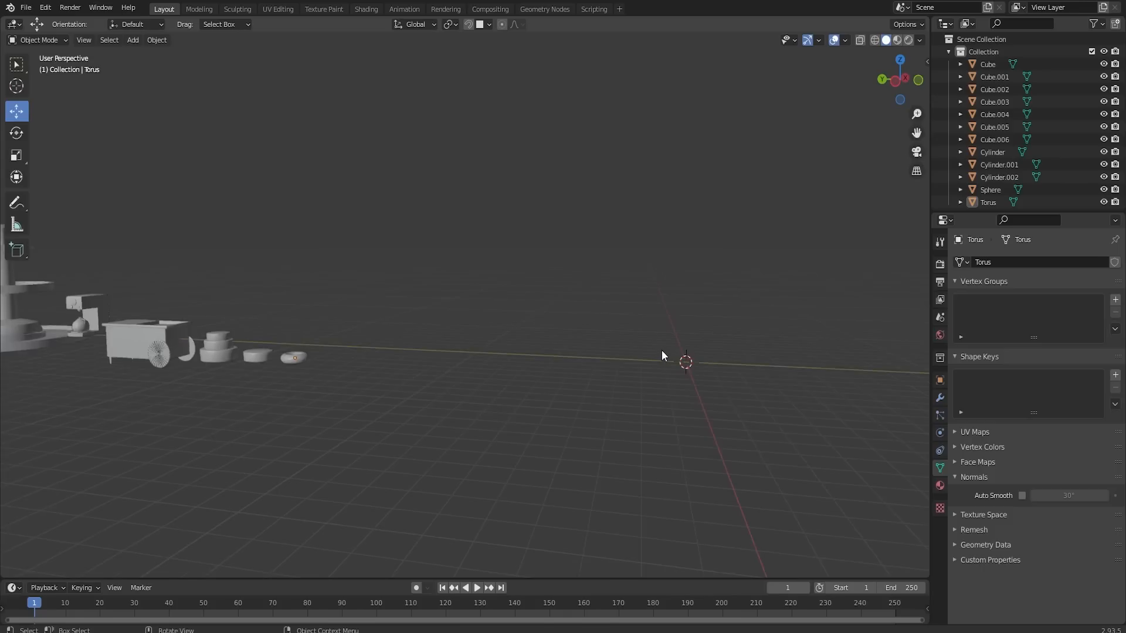
pyautogui.hotkey('shift', 'a')
pyautogui.moveTo(663, 350)
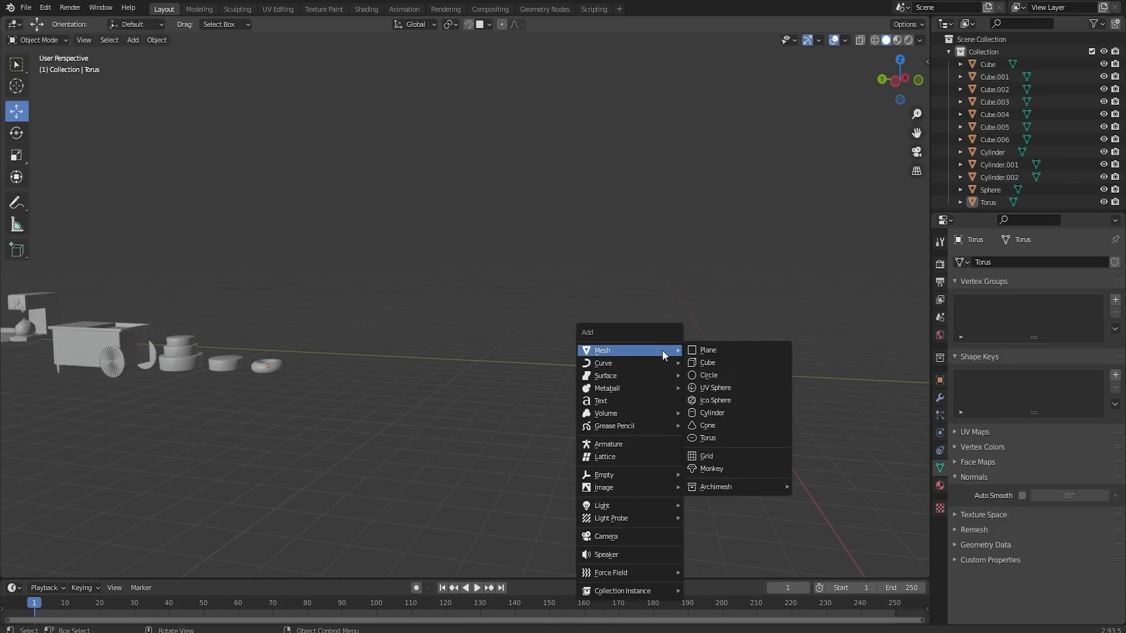
pyautogui.click(734, 413)
pyautogui.click(157, 416)
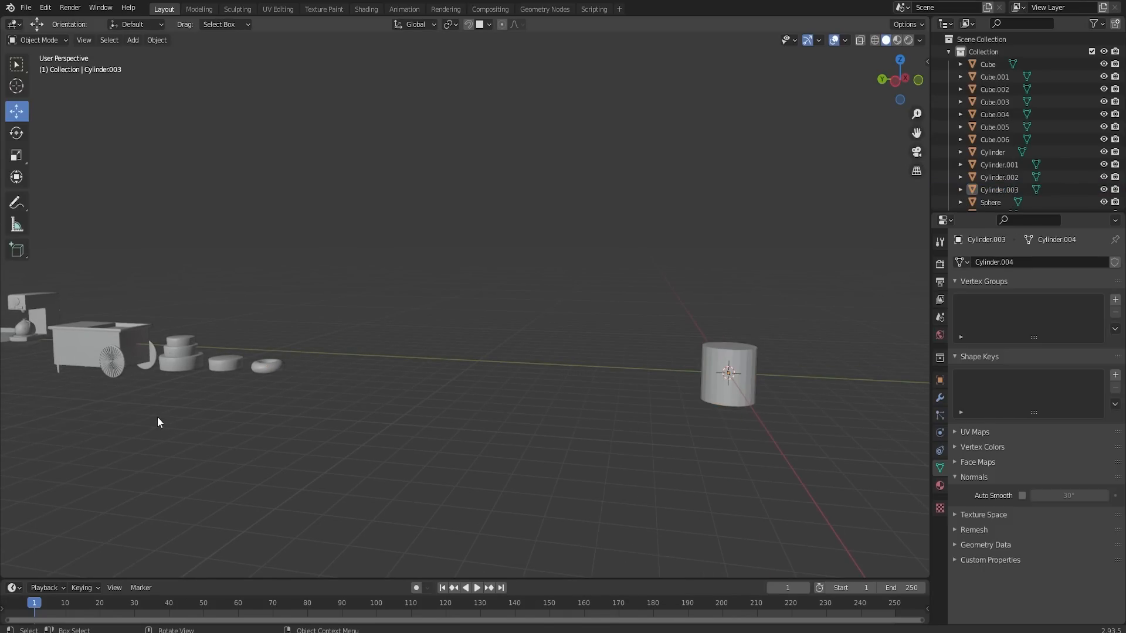
pyautogui.click(729, 371)
pyautogui.press('Delete')
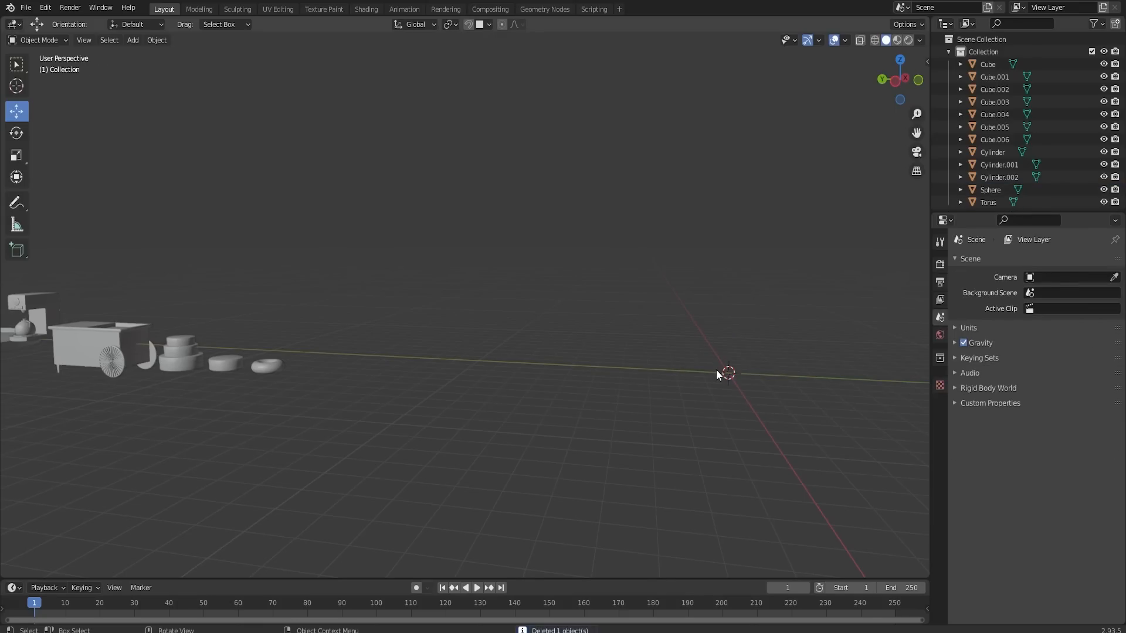
# - Add a cylinder at the world origin with 64 vertices, 1 m radius and 2 m depth
pyautogui.hotkey('shift', 'a')
pyautogui.moveTo(716, 369)
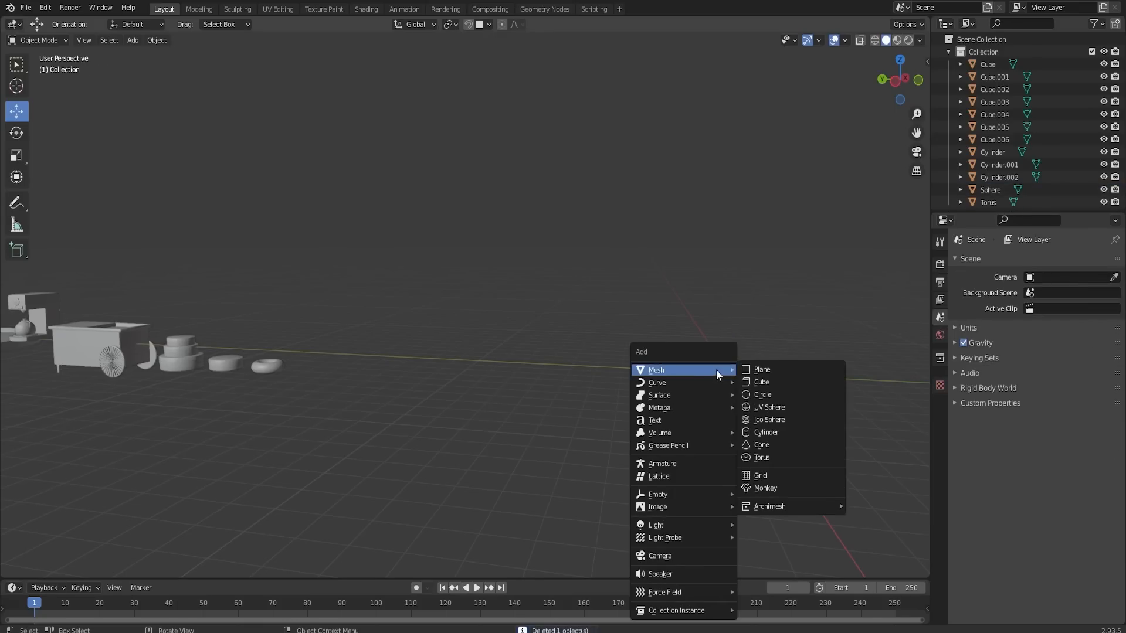
pyautogui.click(764, 432)
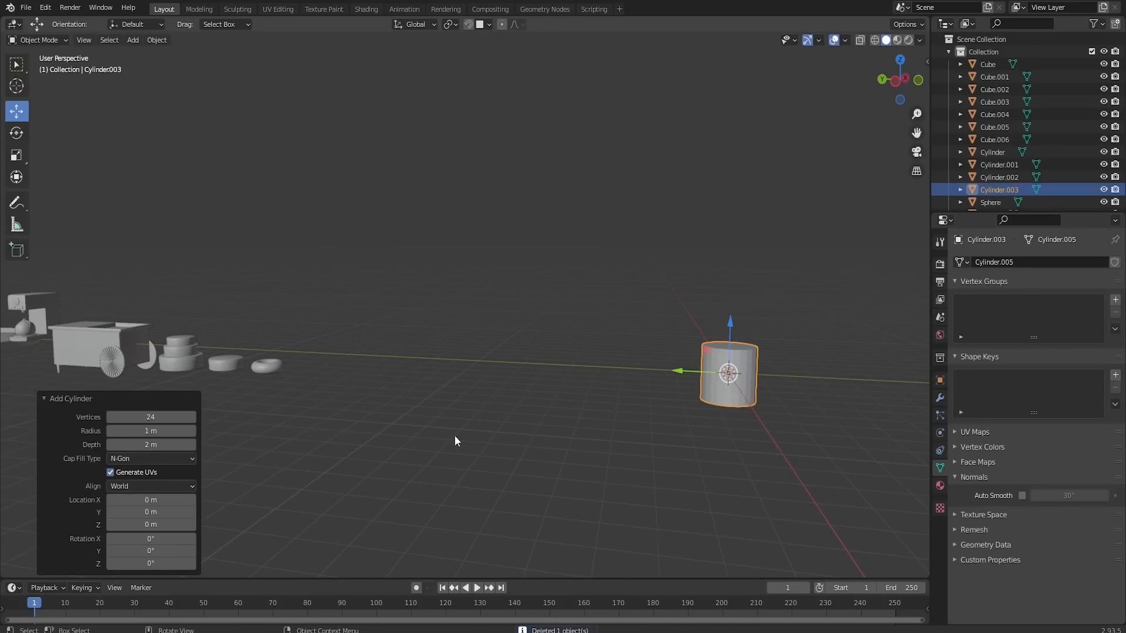
pyautogui.click(160, 418)
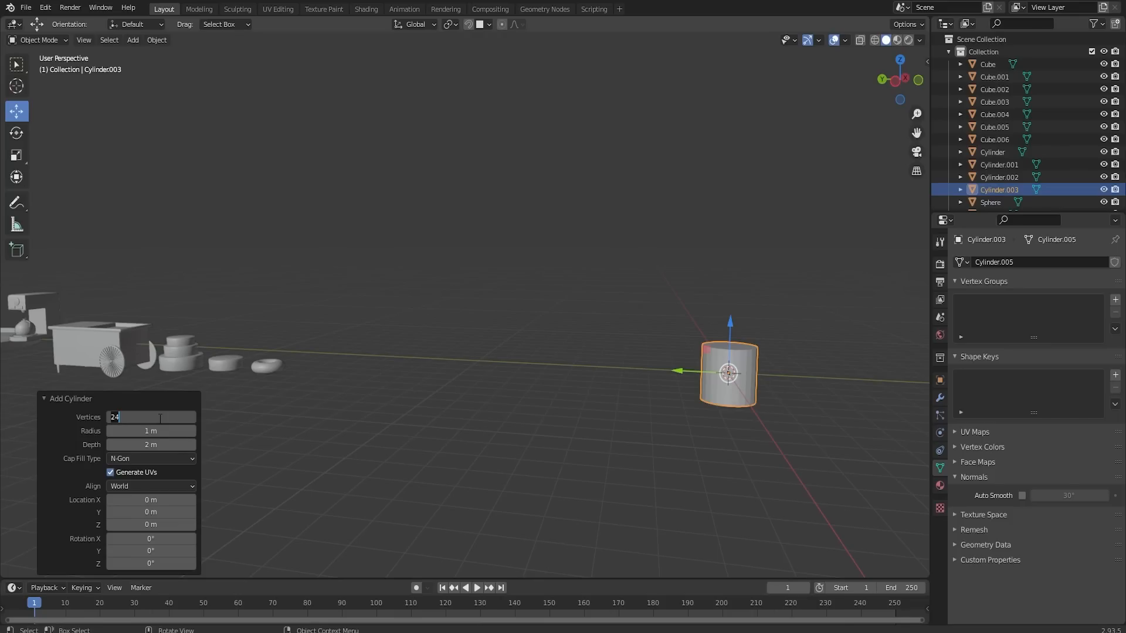
pyautogui.write('64')
pyautogui.press('Return')
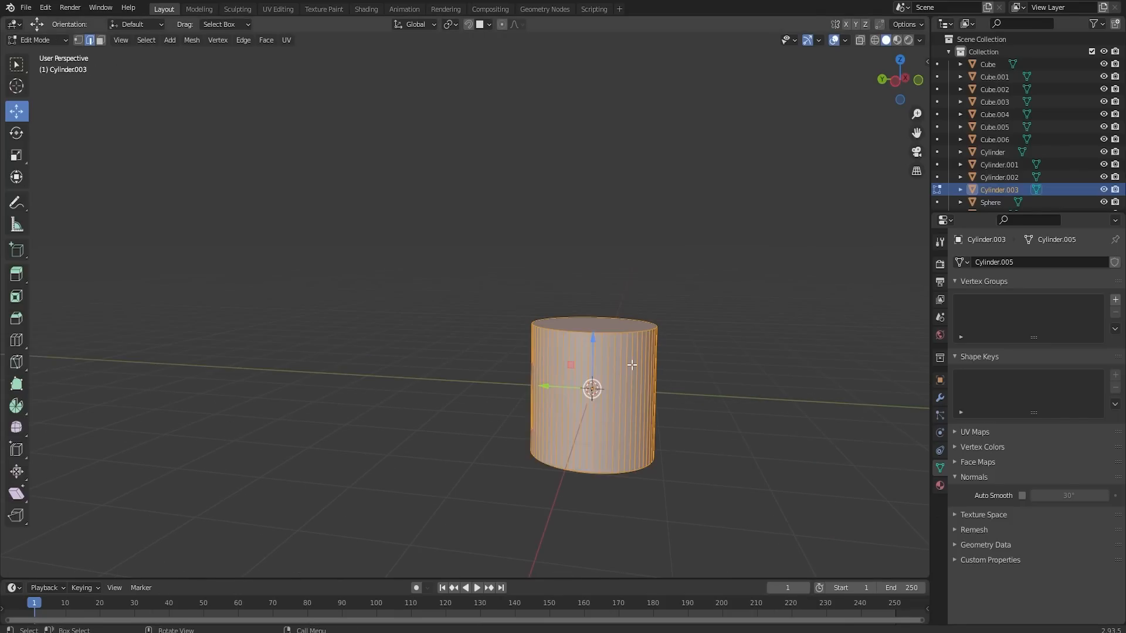
# - In Edit Mode, scale down the cylinder's bottom face so the sides taper toward the base
pyautogui.scroll(2, 632, 365)
pyautogui.moveTo(522, 389); pyautogui.dragTo(513, 311, button='middle')
pyautogui.click(100, 40)
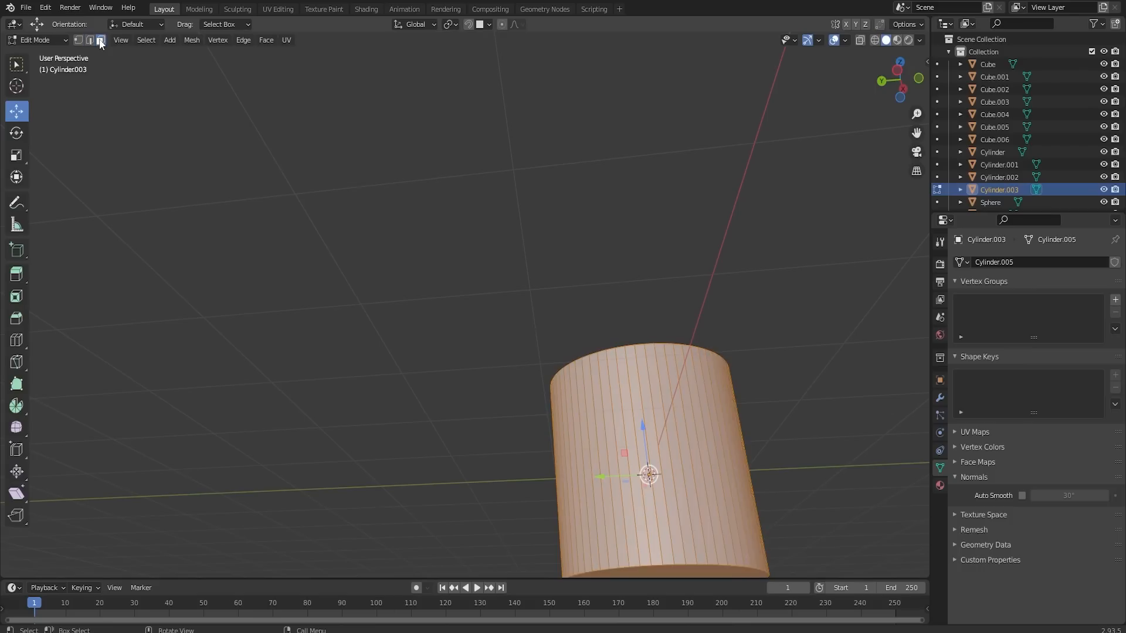
pyautogui.click(698, 566)
pyautogui.click(699, 568)
pyautogui.press('s')
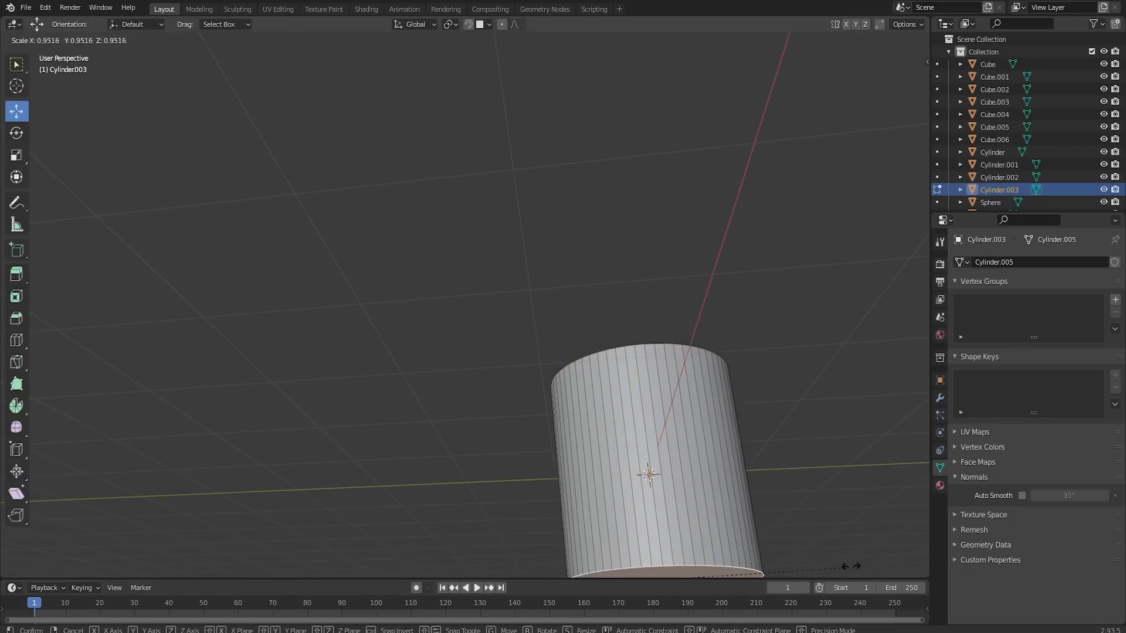
pyautogui.click(798, 545)
# - Move the tapered cylinder's top face down about 1 m to make a shallow cup
pyautogui.moveTo(721, 360); pyautogui.dragTo(733, 460, button='middle')
pyautogui.click(584, 265)
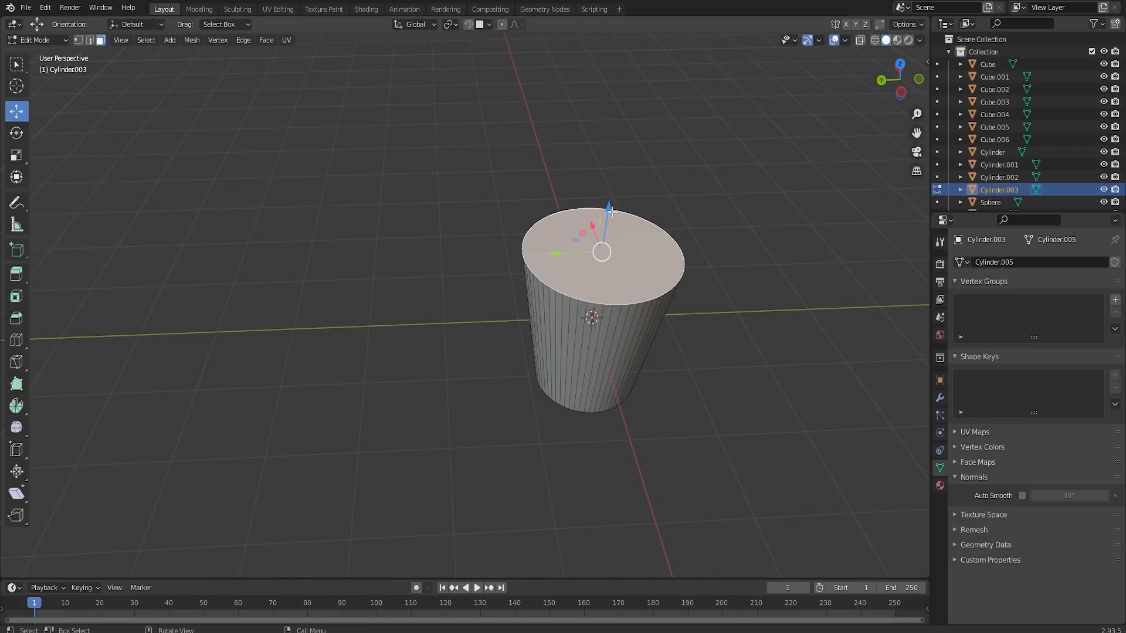
pyautogui.moveTo(611, 211); pyautogui.dragTo(597, 323)
# - Select all the cup's vertical side edges in wireframe view and apply Checker Deselect to keep every other one
pyautogui.moveTo(646, 452); pyautogui.dragTo(639, 391, button='middle')
pyautogui.keyDown('shift'); pyautogui.moveTo(640, 410); pyautogui.dragTo(527, 356, button='middle'); pyautogui.keyUp('shift')
pyautogui.scroll(2, 575, 417)
pyautogui.click(89, 40)
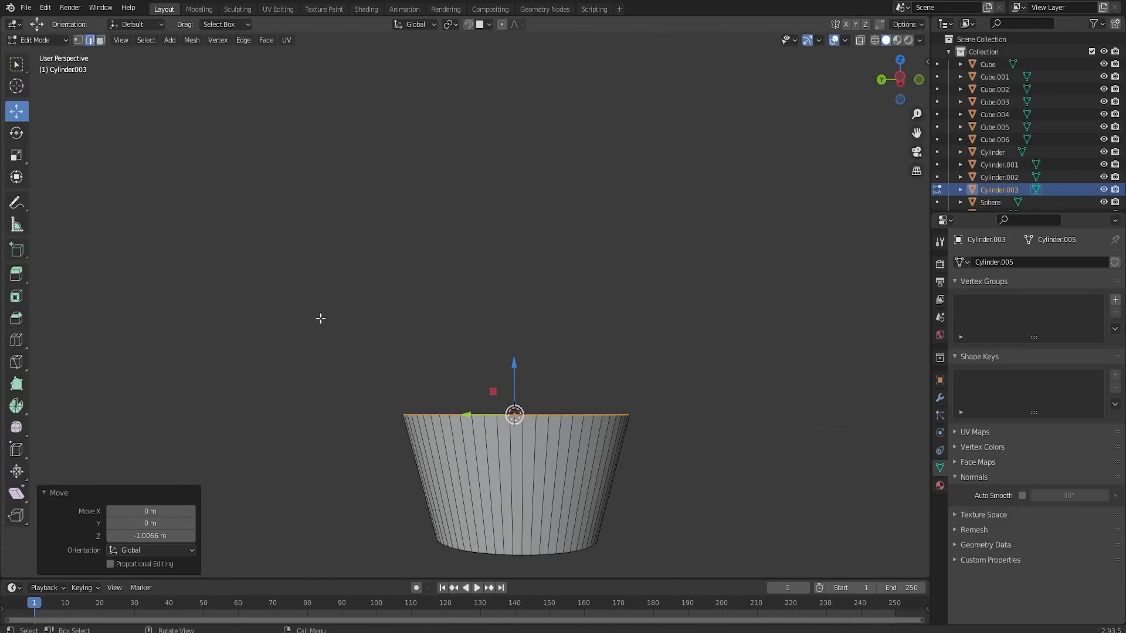
pyautogui.press('z')
pyautogui.click(393, 439)
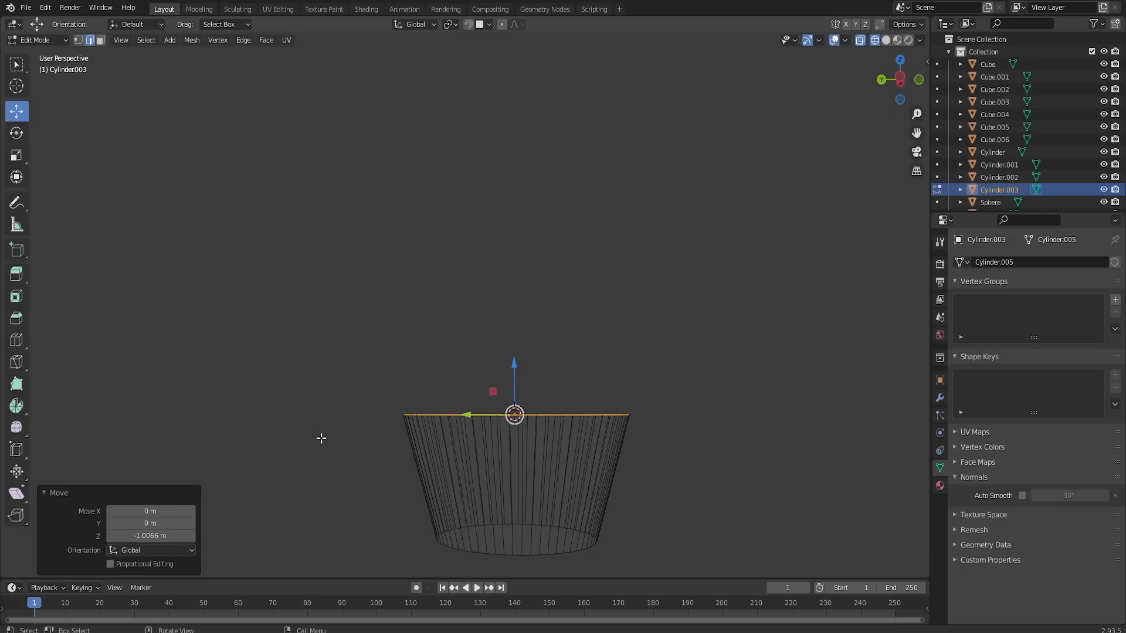
pyautogui.moveTo(317, 429)
pyautogui.mouseDown()
pyautogui.moveTo(643, 517)
pyautogui.moveTo(747, 512)
pyautogui.mouseUp()
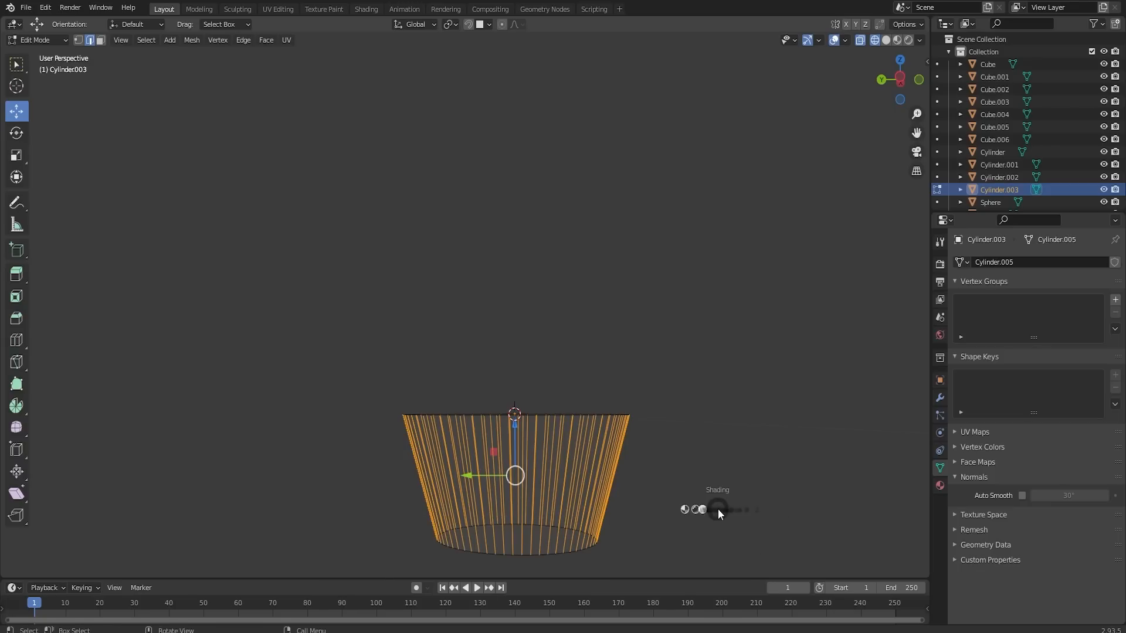
pyautogui.click(780, 511)
pyautogui.click(146, 39)
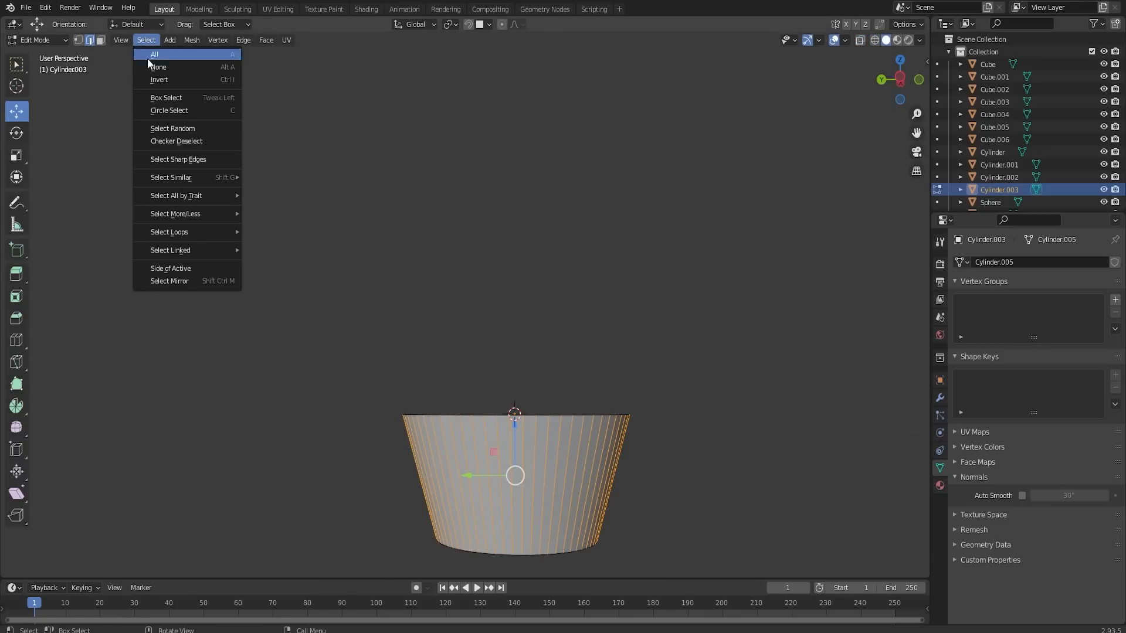
pyautogui.click(181, 142)
# - Try to scale the alternate side edges inward along a single axis, Y or X
pyautogui.moveTo(497, 298); pyautogui.dragTo(656, 322, button='middle')
pyautogui.press('s')
pyautogui.press('x')
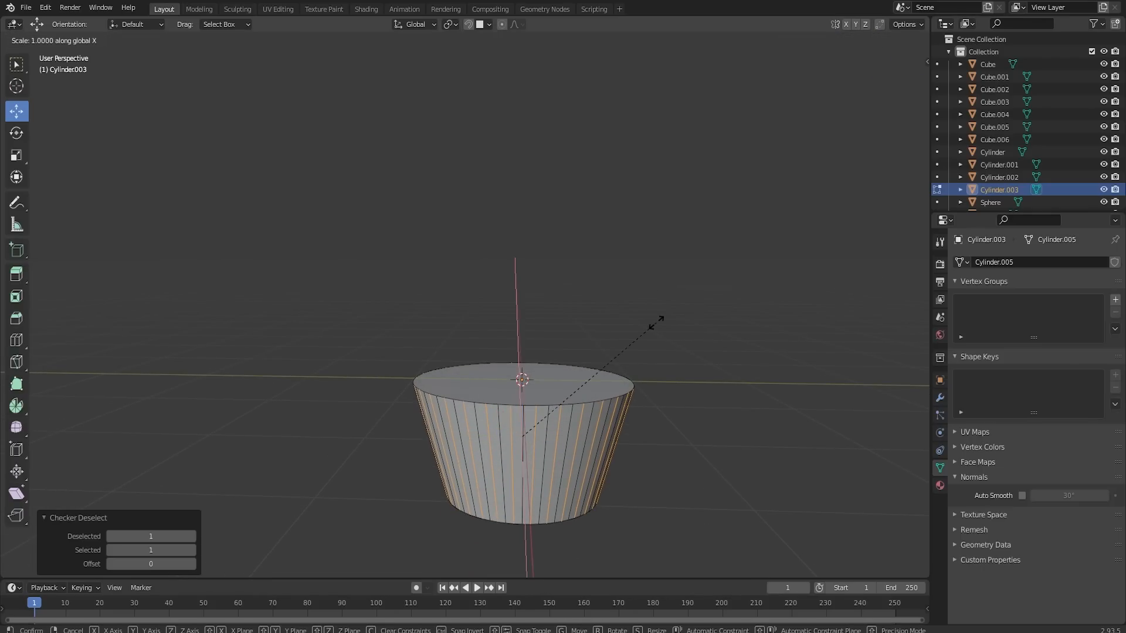
pyautogui.press('y')
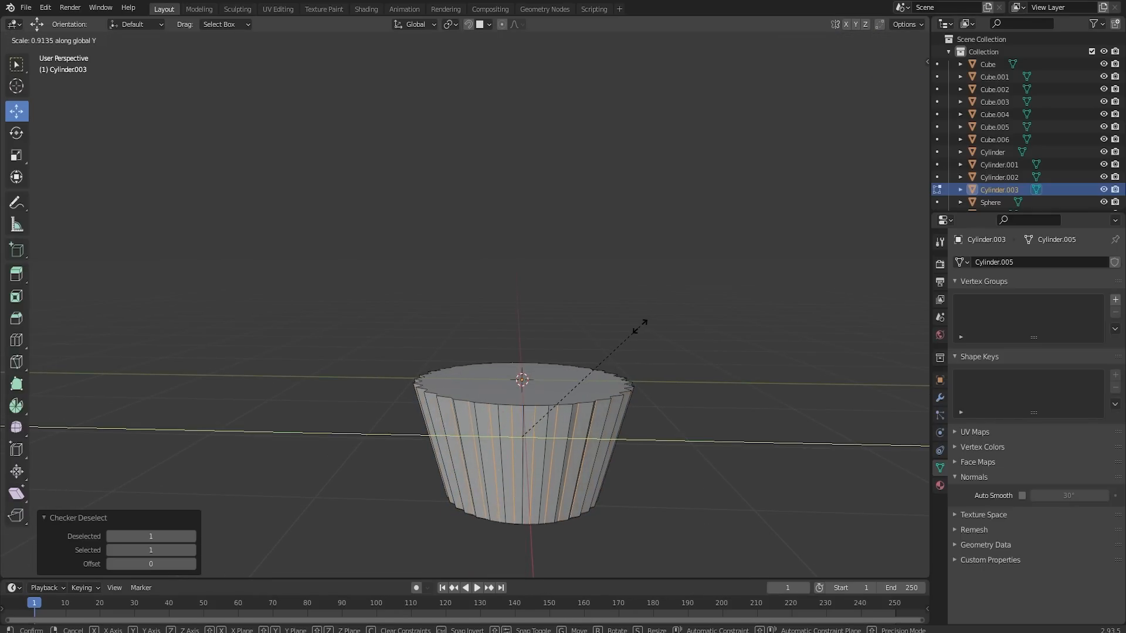
pyautogui.click(639, 328)
pyautogui.press('Tab')
pyautogui.moveTo(639, 334); pyautogui.dragTo(546, 471, button='middle')
pyautogui.moveTo(533, 367); pyautogui.dragTo(616, 473, button='middle')
pyautogui.press('Tab')
pyautogui.press('s')
pyautogui.press('y')
pyautogui.press('x')
pyautogui.rightClick(621, 480)
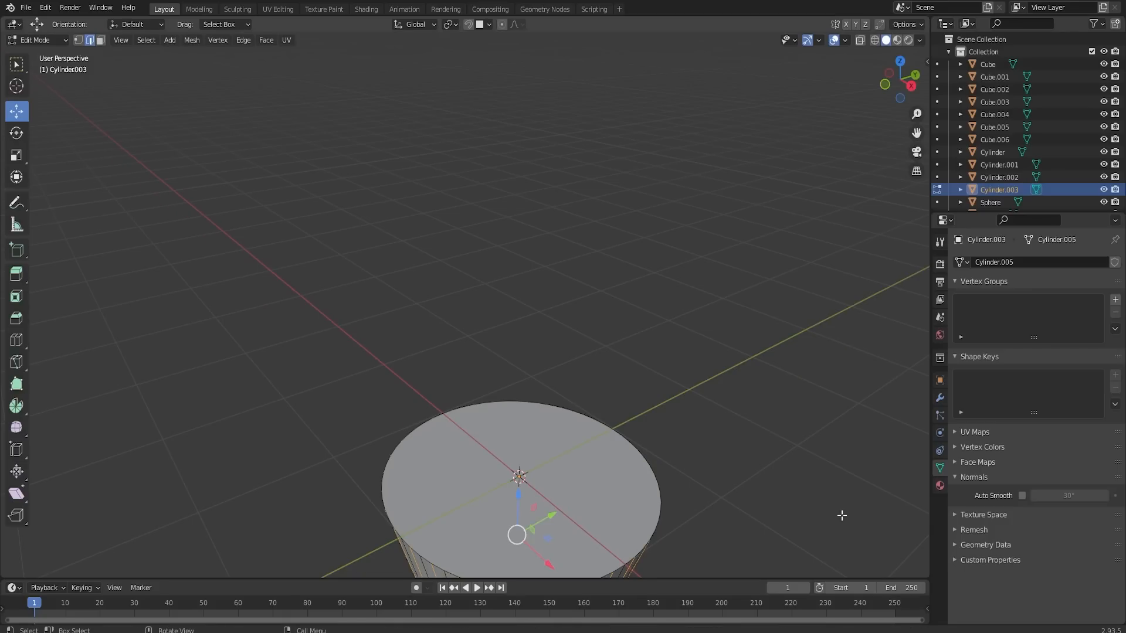
# - Try to scale the alternate side edges uniformly to about 0.92 for a zigzag rim
pyautogui.press('s')
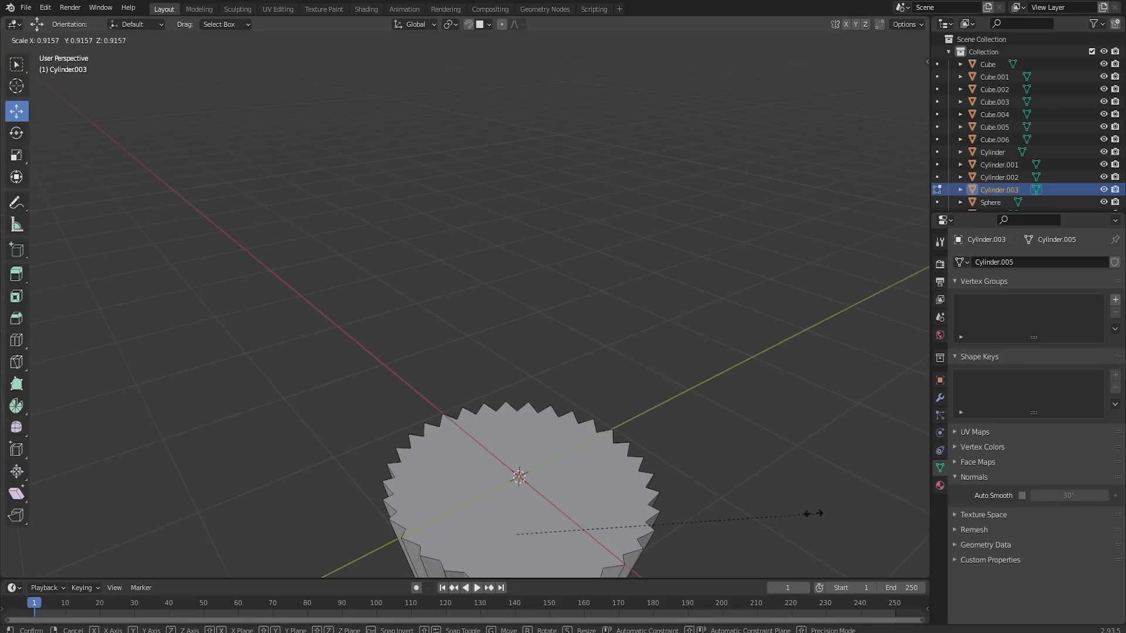
pyautogui.click(809, 513)
pyautogui.moveTo(620, 493); pyautogui.dragTo(586, 446, button='middle')
pyautogui.press('a')
pyautogui.hotkey('alt', 'a')
pyautogui.click(621, 465)
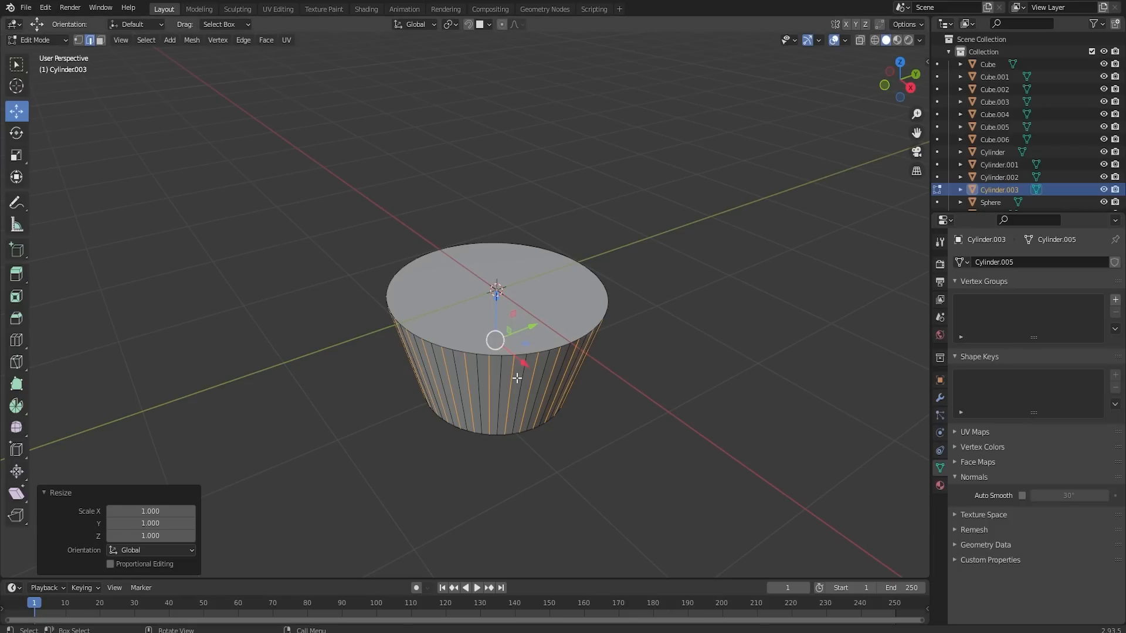
pyautogui.moveTo(587, 309); pyautogui.dragTo(549, 254, button='middle')
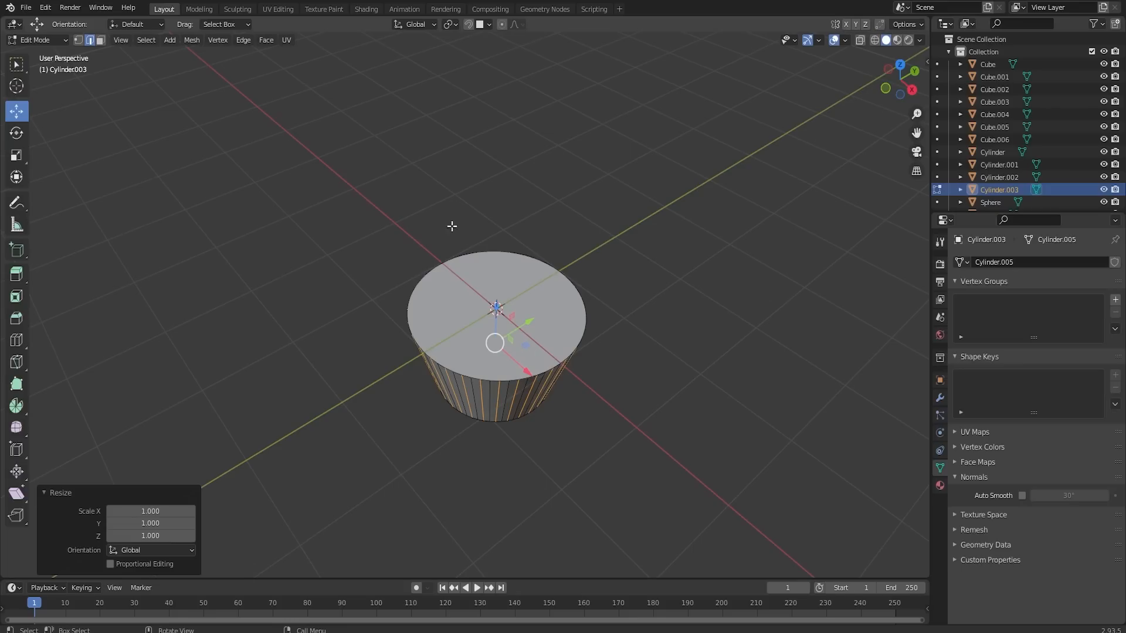
pyautogui.press('s')
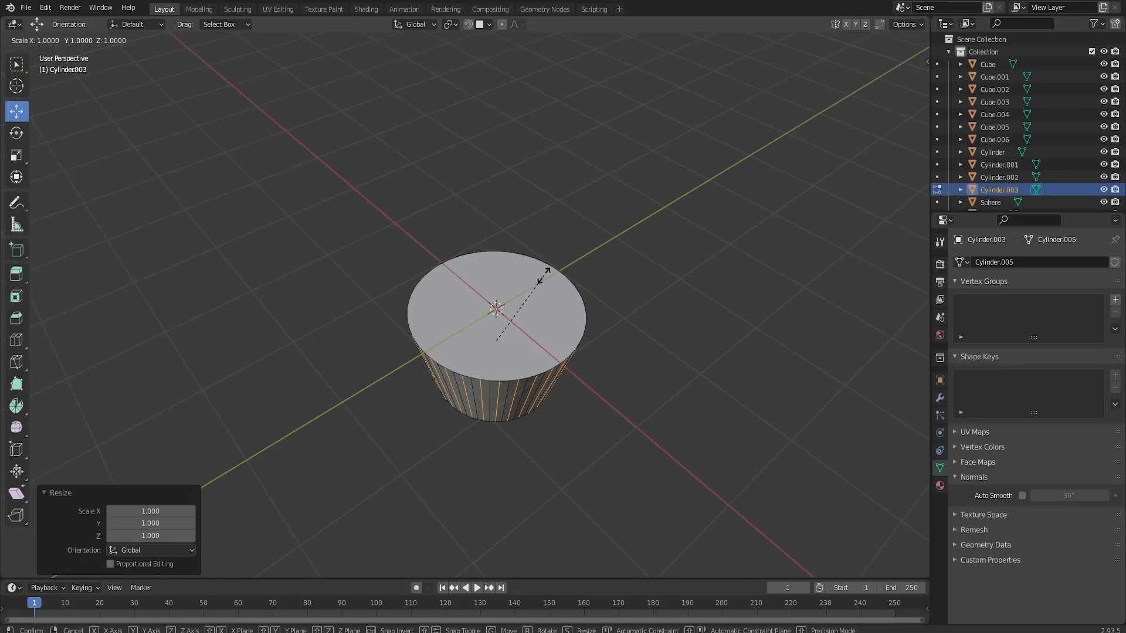
pyautogui.press('z')
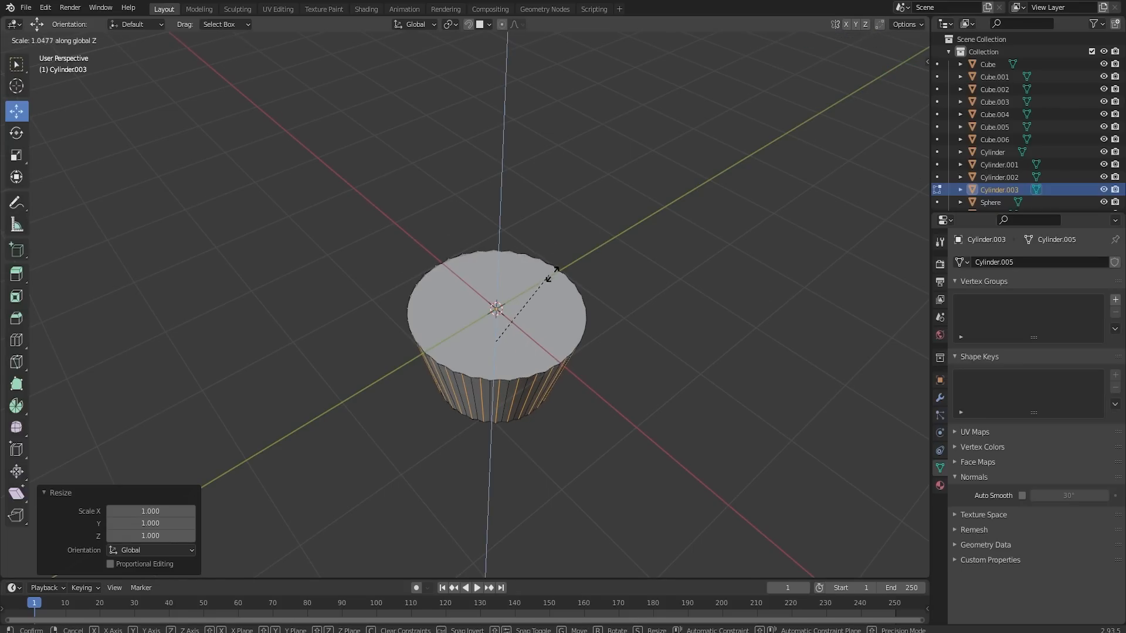
pyautogui.press('Escape')
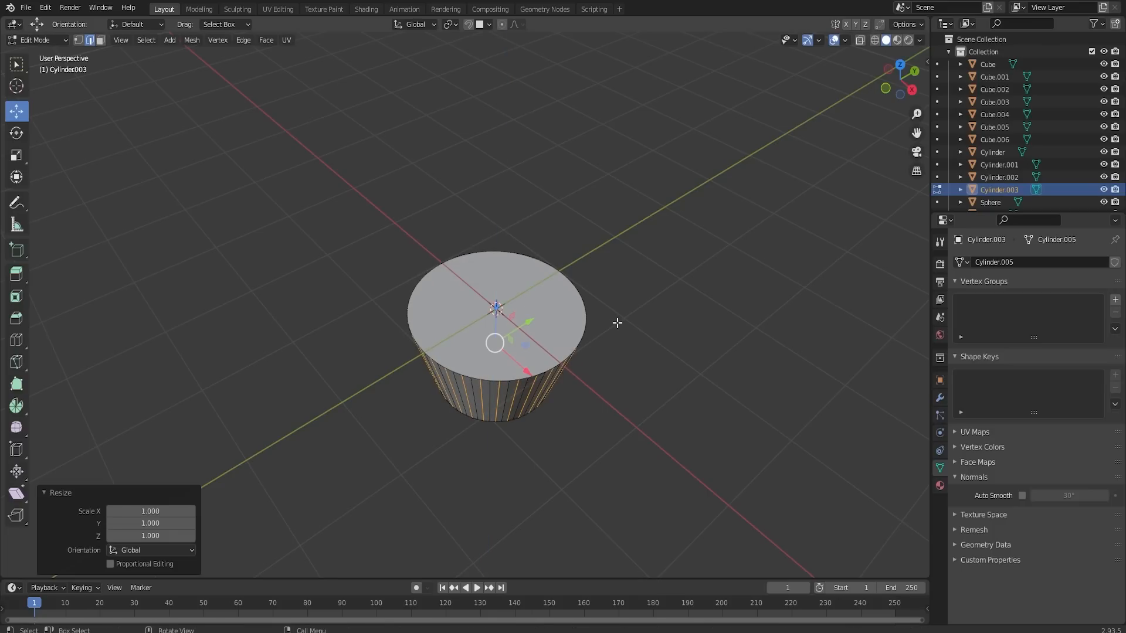
pyautogui.press('s')
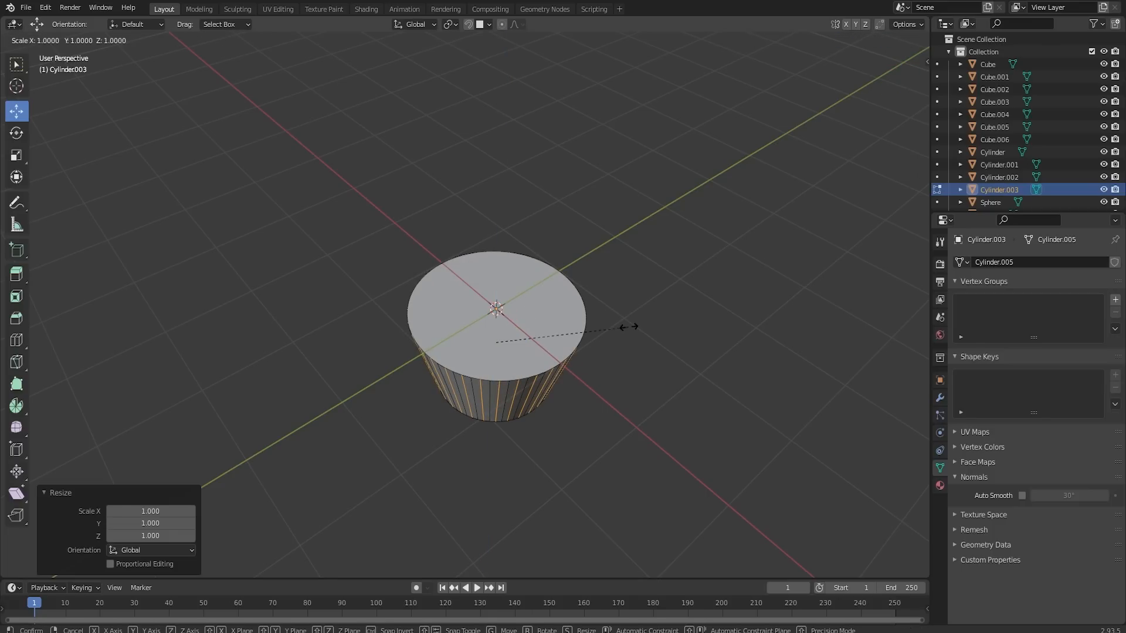
pyautogui.press('z')
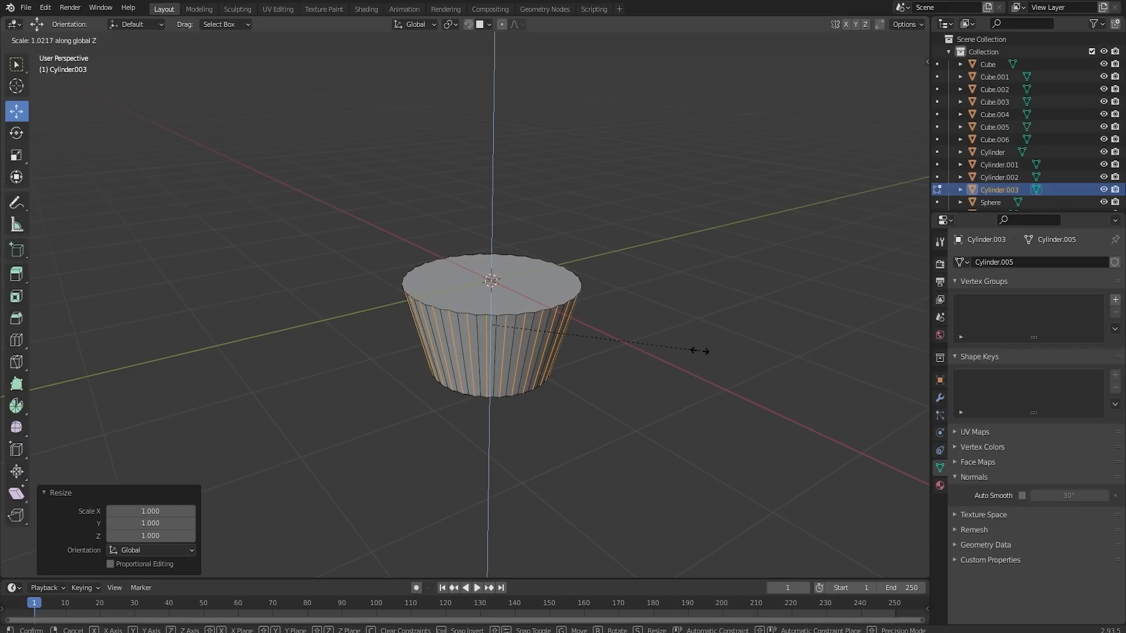
pyautogui.press('Escape')
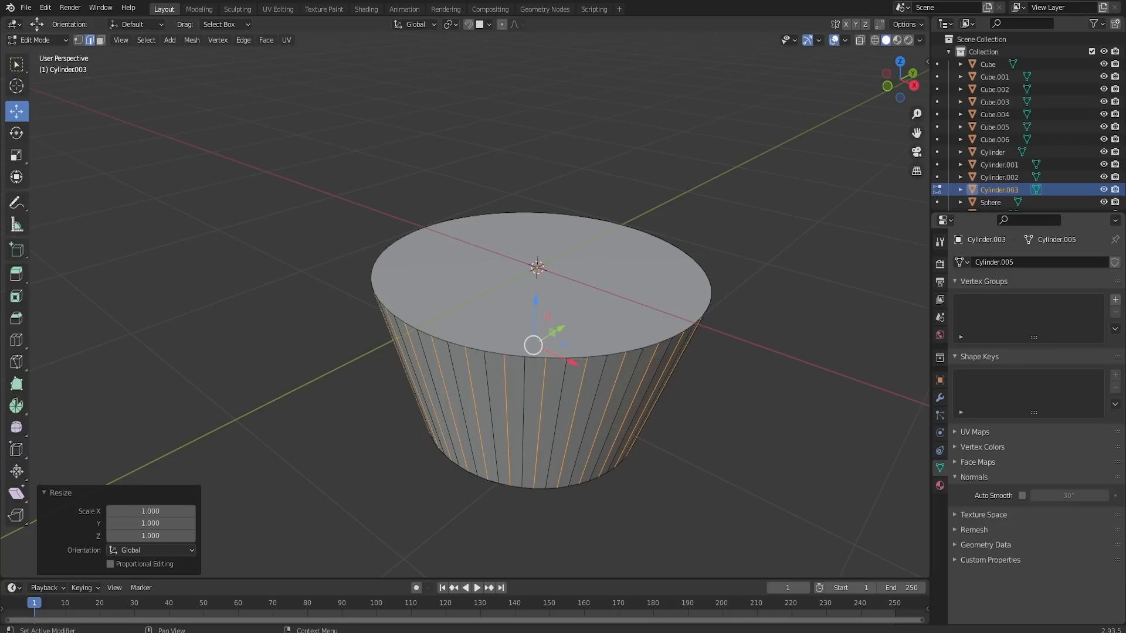
# - Scale the cup's alternate side edges inward to about 0.895 in X and Y, excluding Z, to form pleats
pyautogui.moveTo(705, 341); pyautogui.dragTo(679, 310, button='middle')
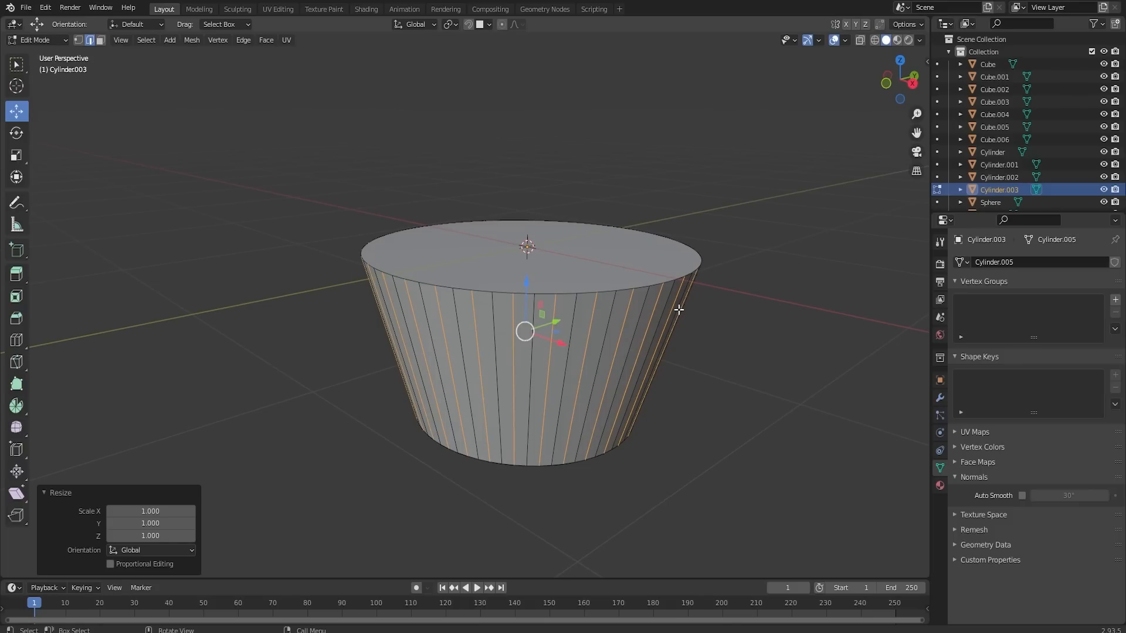
pyautogui.press('s')
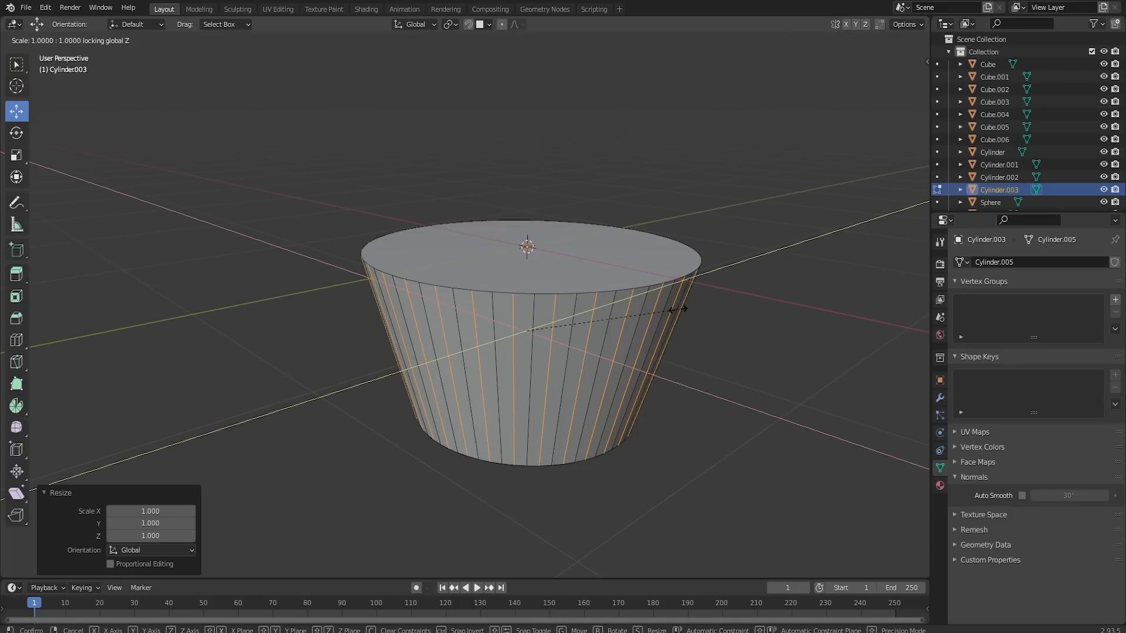
pyautogui.hotkey('shift', 'z')
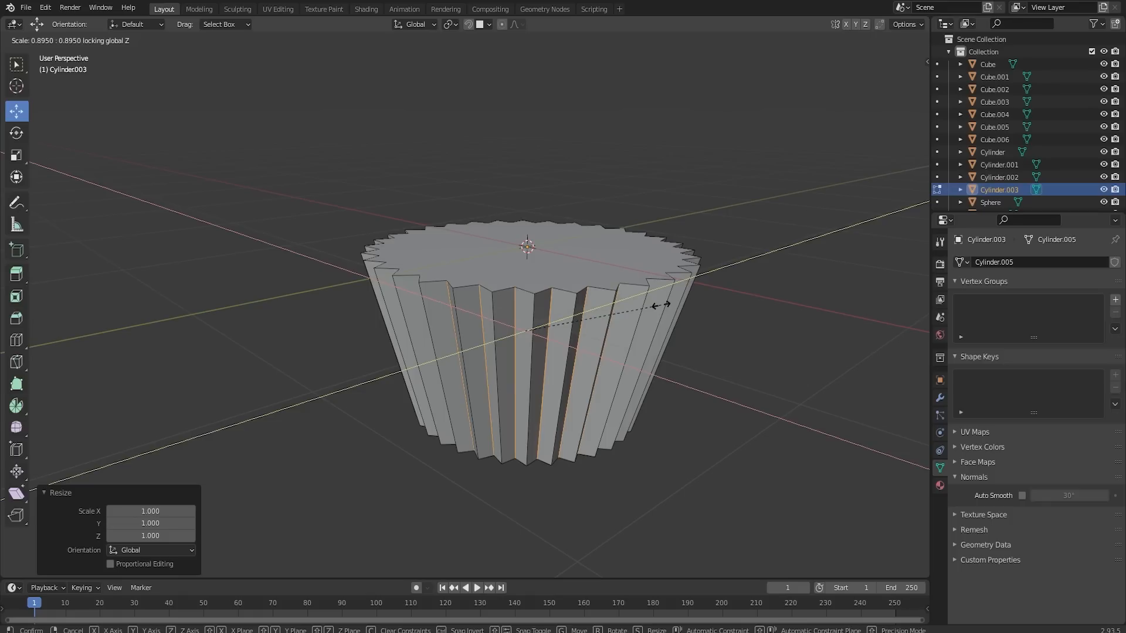
pyautogui.click(660, 305)
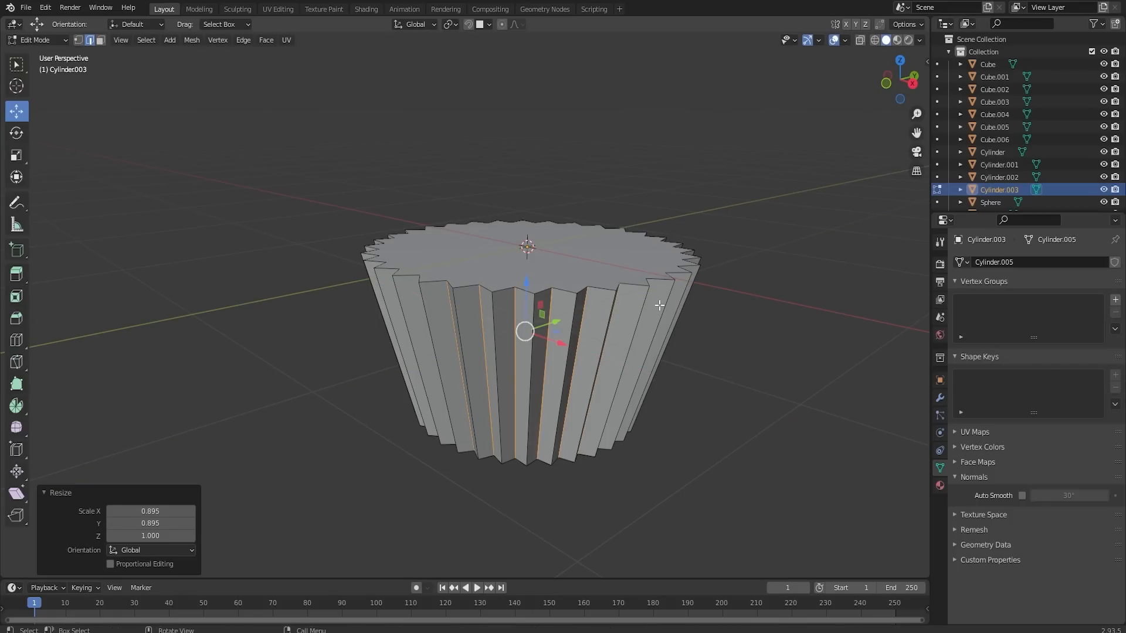
# - Inset the cup's pleated top face by about 0.075 m in face selection mode
pyautogui.click(557, 245)
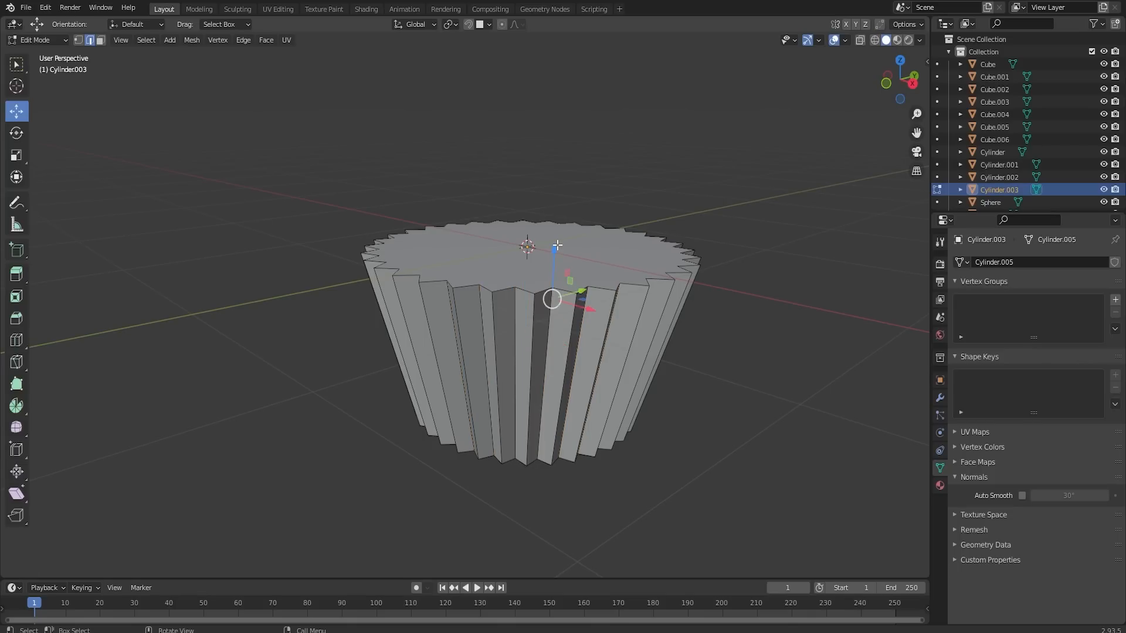
pyautogui.click(101, 40)
pyautogui.click(606, 255)
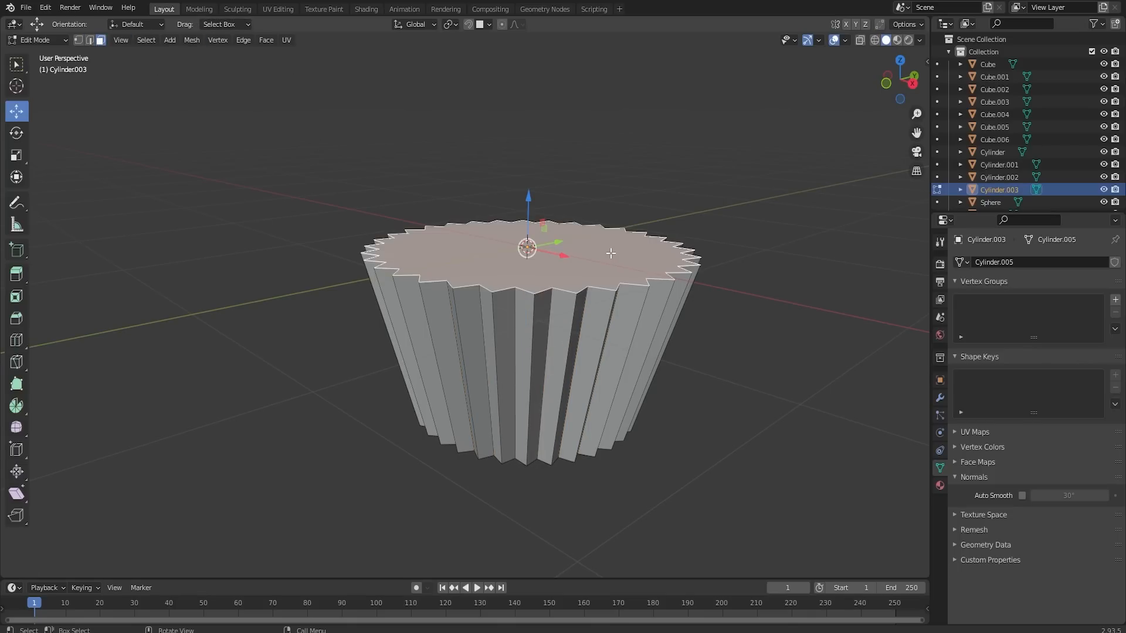
pyautogui.moveTo(607, 255); pyautogui.dragTo(619, 276, button='middle')
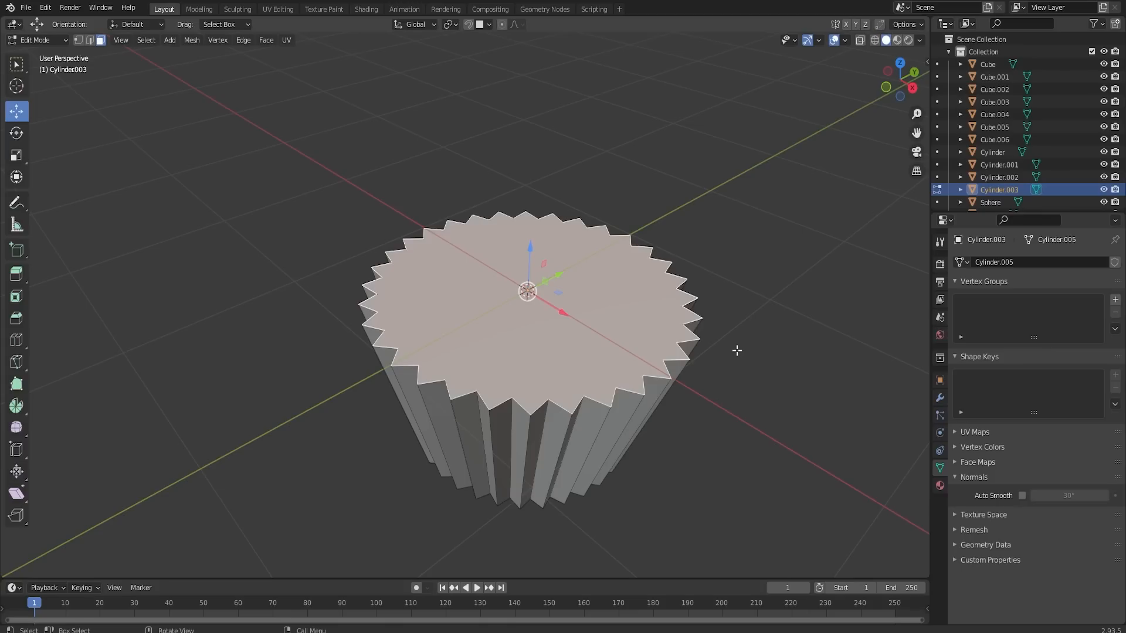
pyautogui.press('i')
pyautogui.click(763, 355)
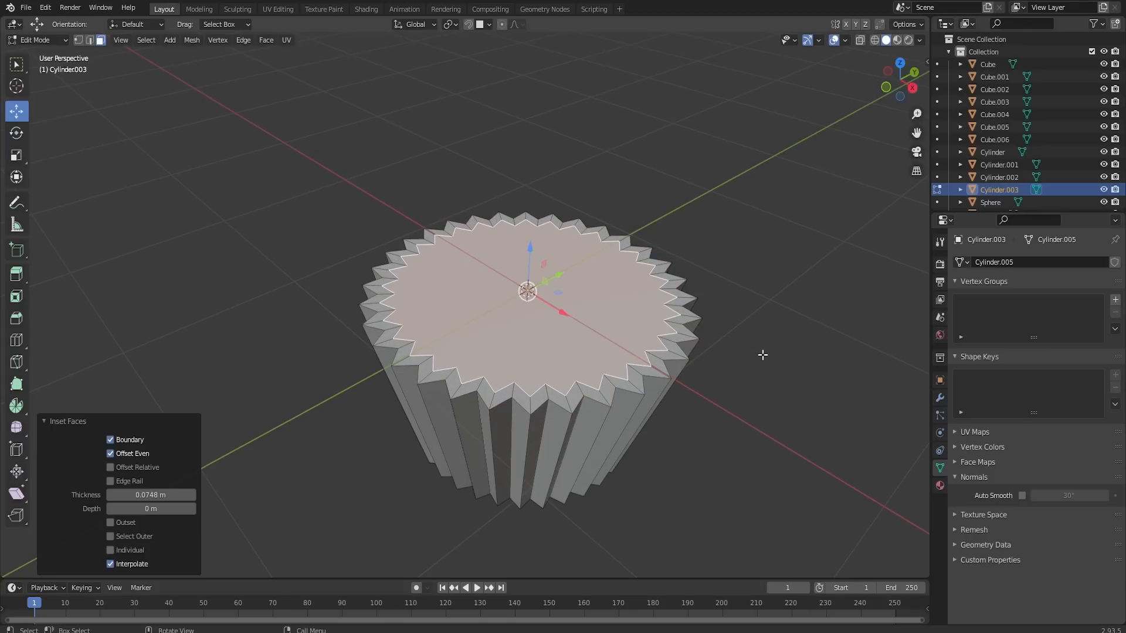
# - Extrude the inset face about 0.73 m down into the cup, scale the floor in to fit the tapered walls, and leave Edit Mode
pyautogui.press('e')
pyautogui.click(738, 452)
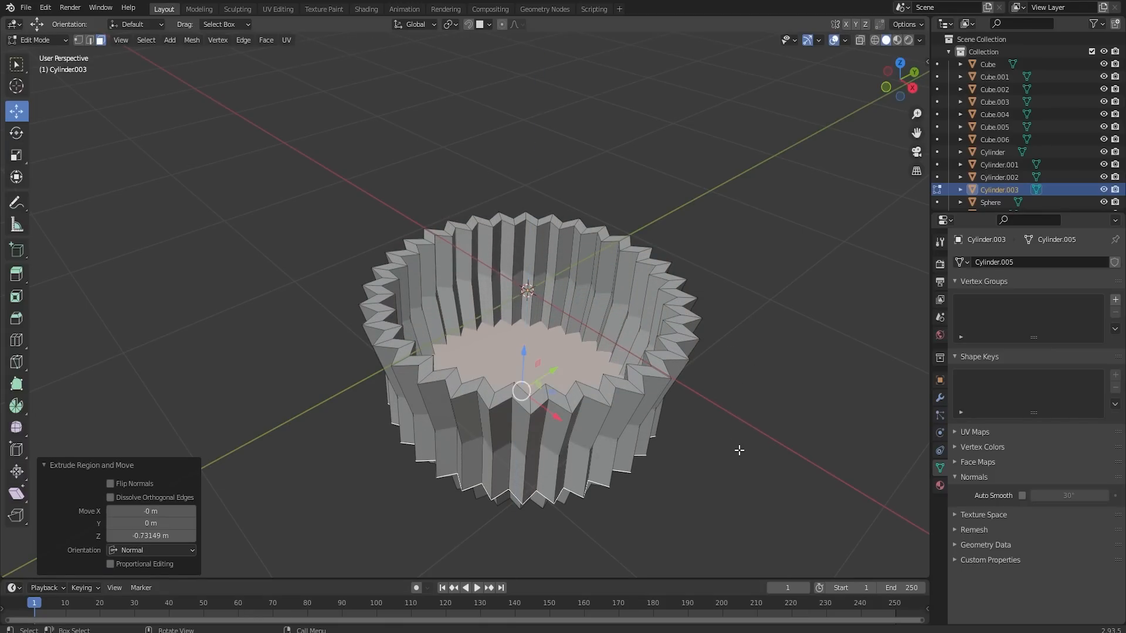
pyautogui.press('s')
pyautogui.click(696, 412)
pyautogui.press('Tab')
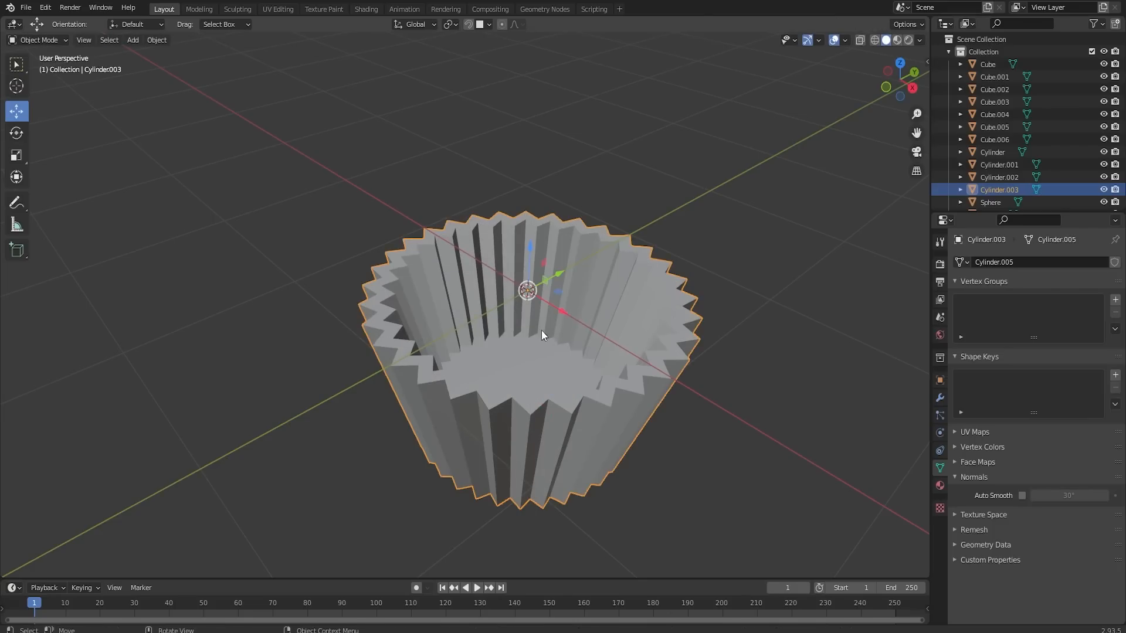
# - Add an ico sphere with 2 subdivisions and a 1 m radius at the cup's centre
pyautogui.moveTo(541, 330); pyautogui.dragTo(521, 347, button='middle')
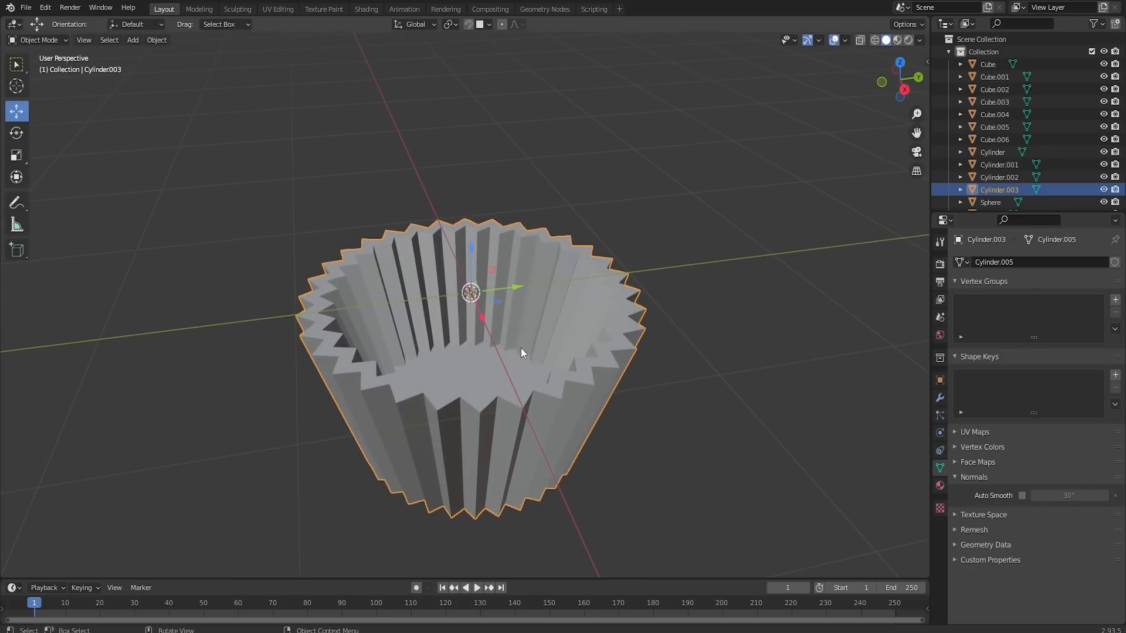
pyautogui.hotkey('shift', 'a')
pyautogui.moveTo(501, 326)
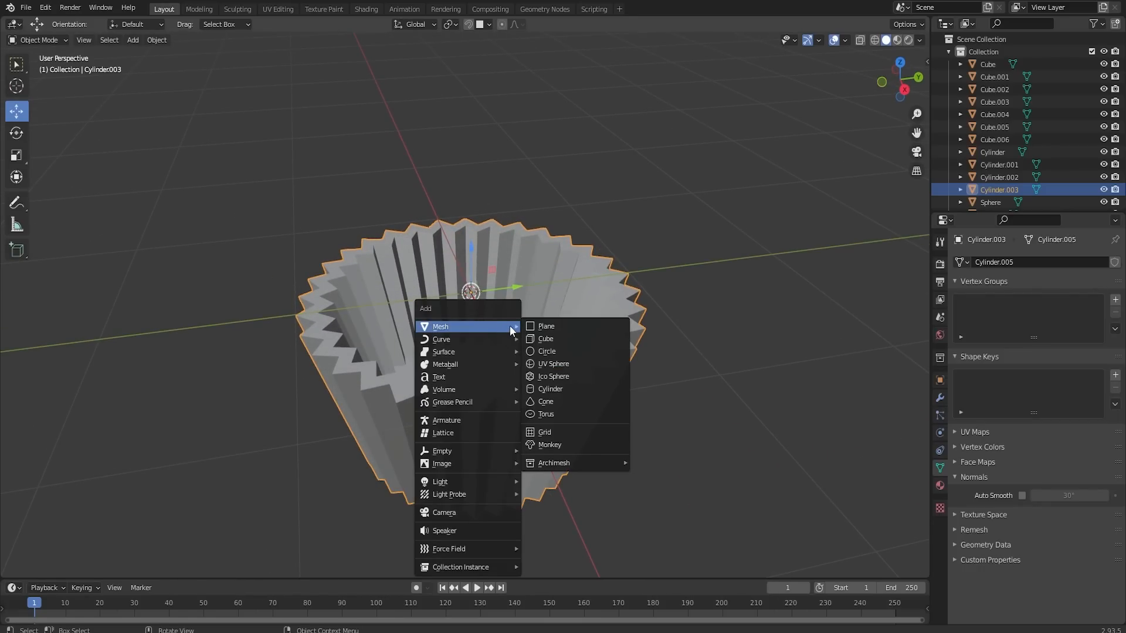
pyautogui.click(553, 378)
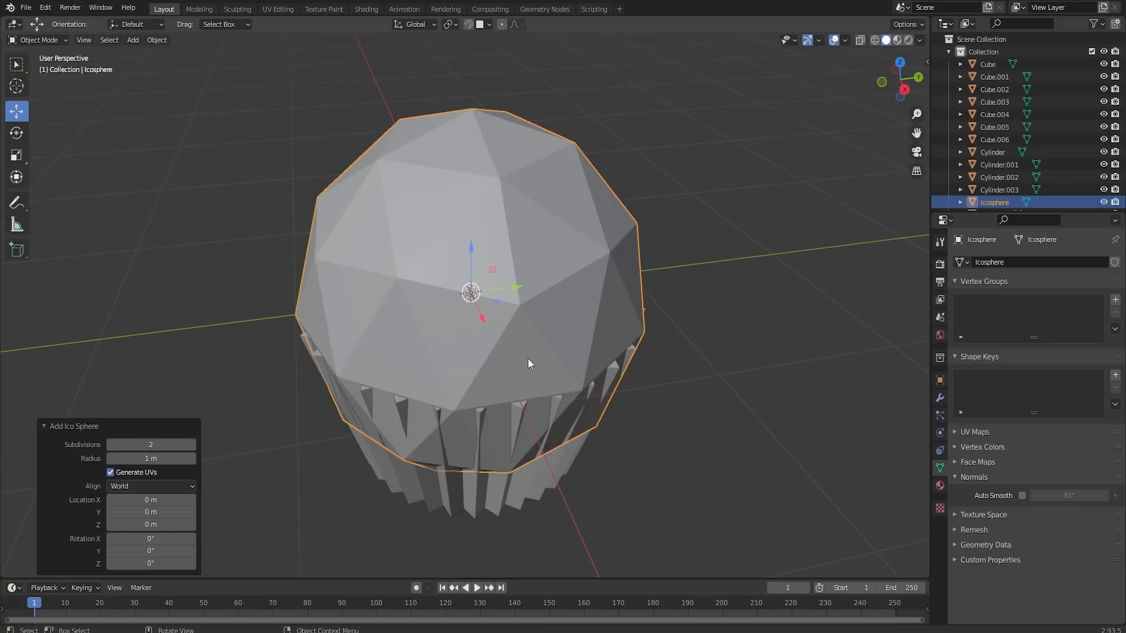
pyautogui.moveTo(559, 381); pyautogui.dragTo(535, 329, button='middle')
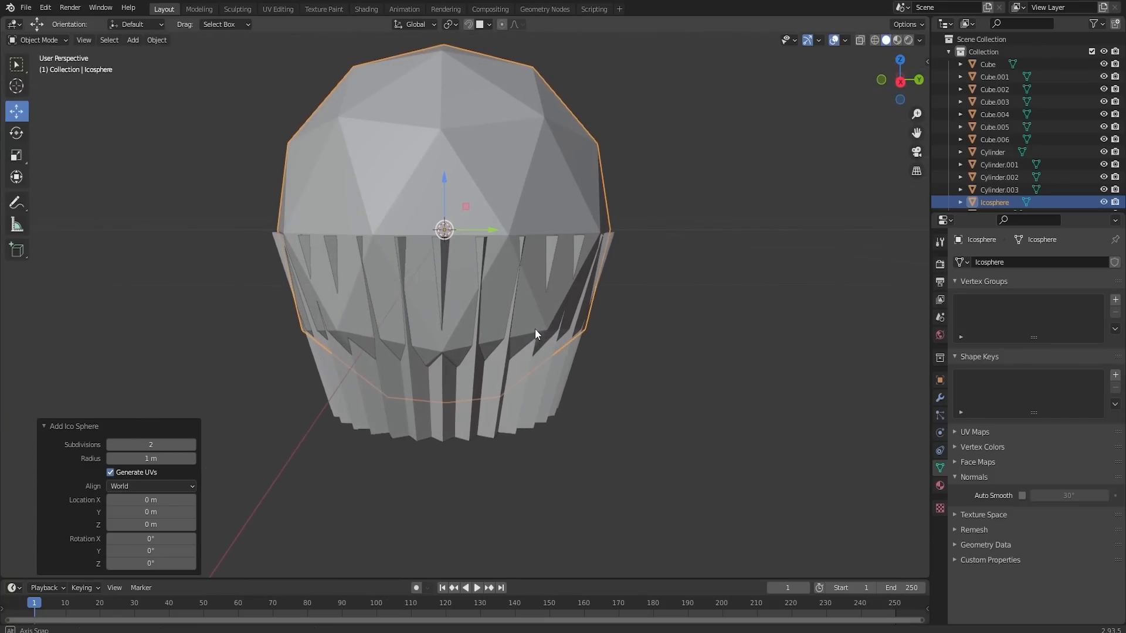
# - In Edit Mode, flatten the ico sphere to about 0.354 along Z and scale it uniformly to about 0.845
pyautogui.press('Tab')
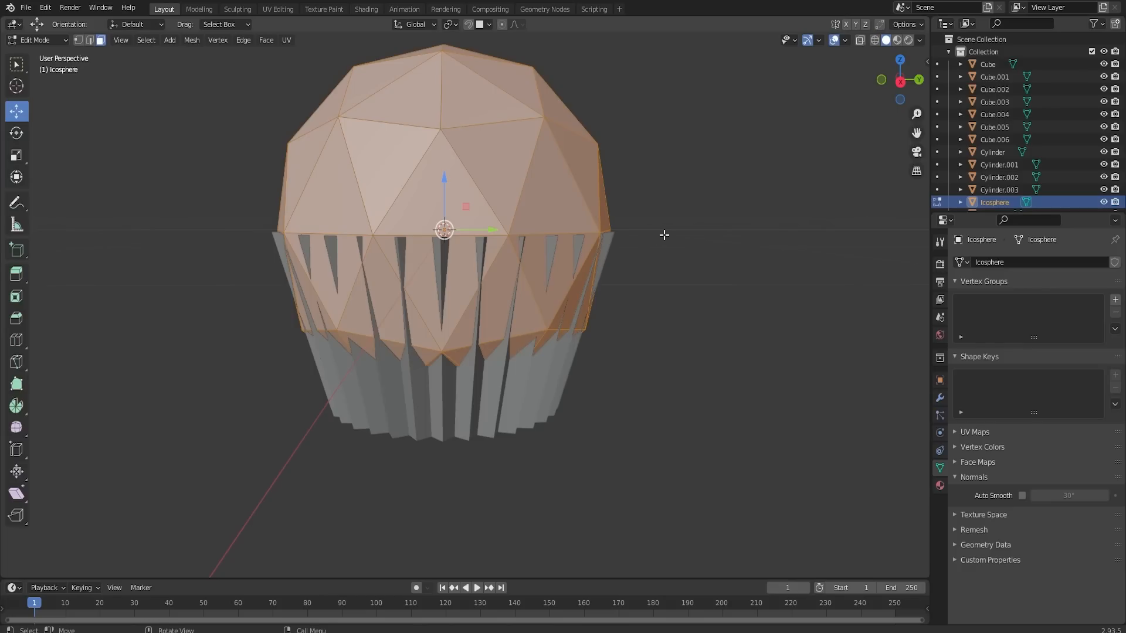
pyautogui.press('s')
pyautogui.press('z')
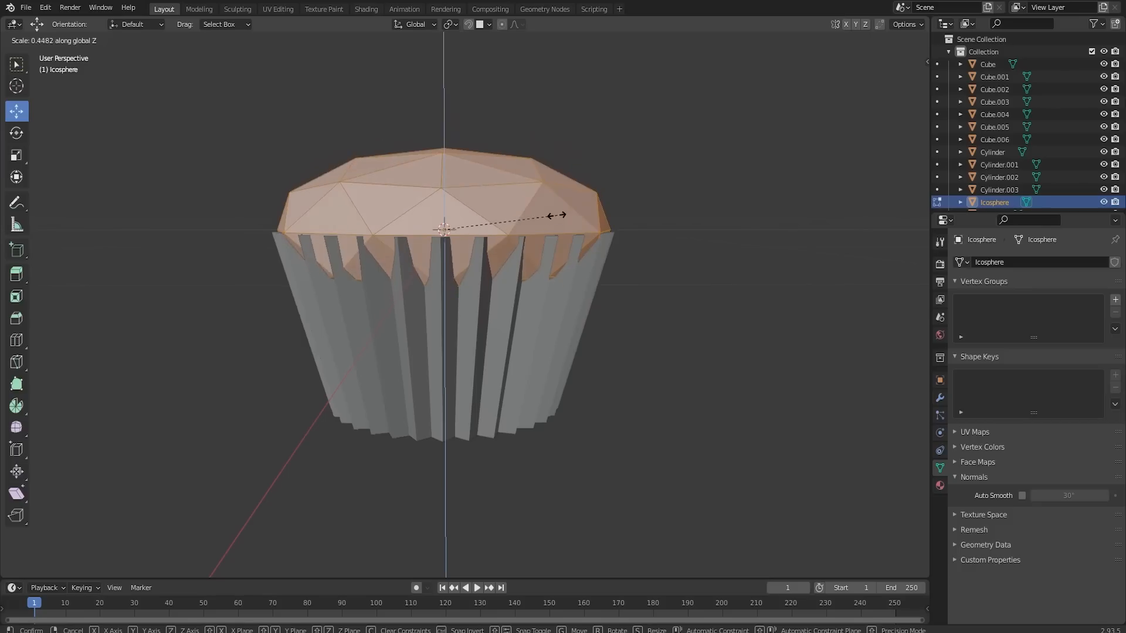
pyautogui.click(532, 211)
pyautogui.press('s')
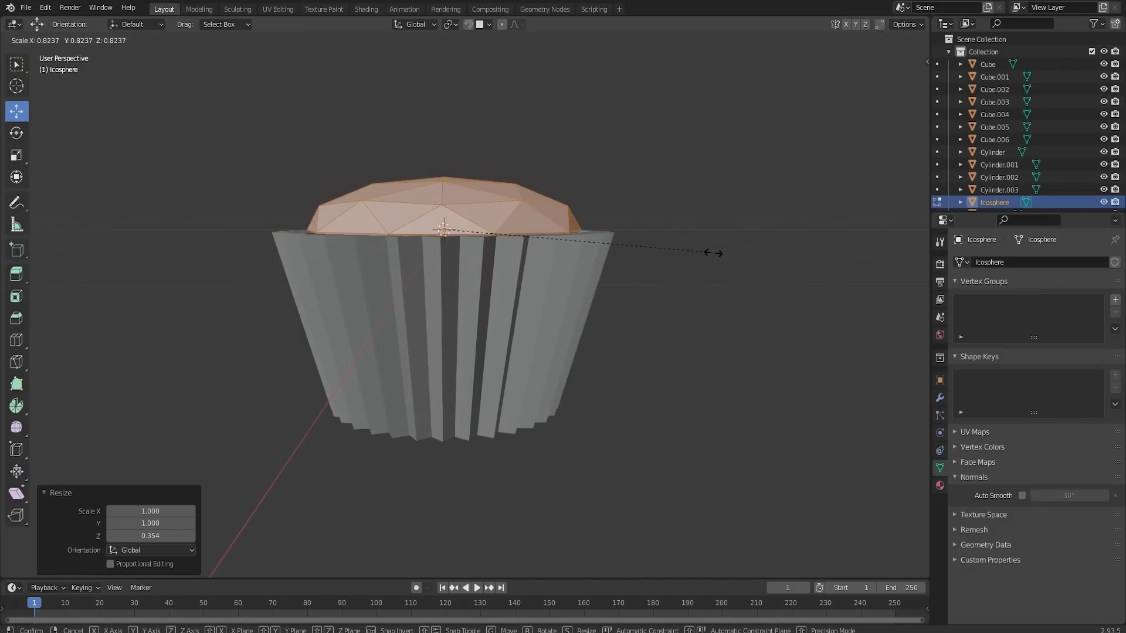
pyautogui.click(720, 251)
# - Lower the flattened sphere slightly into the cup and enlarge it uniformly to about 1.038
pyautogui.moveTo(668, 238); pyautogui.dragTo(484, 285, button='middle')
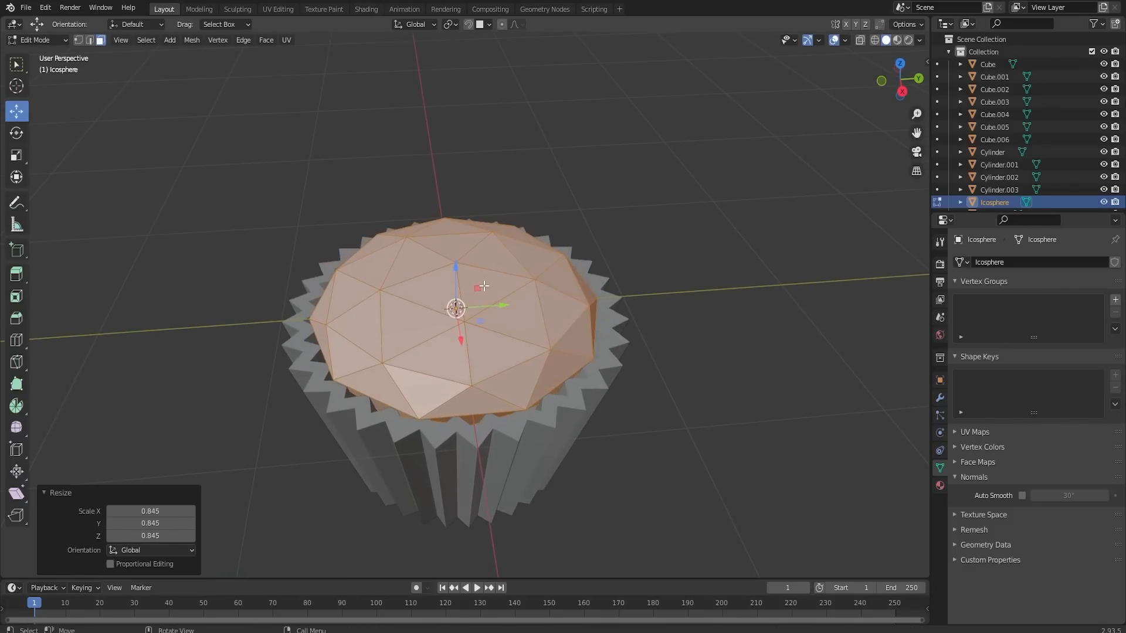
pyautogui.moveTo(454, 272); pyautogui.dragTo(454, 296)
pyautogui.press('s')
pyautogui.click(648, 326)
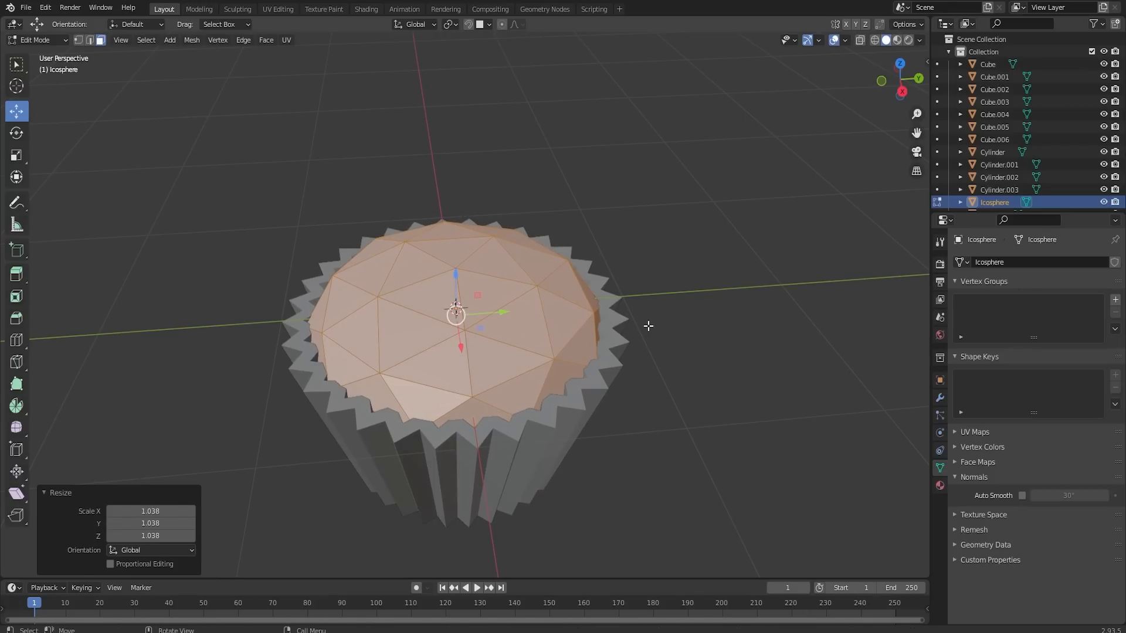
# - Duplicate the flattened sphere in place, scale the copy to about 0.793, raise it about 0.2 m and rescale it to about 0.938
pyautogui.moveTo(648, 326); pyautogui.dragTo(545, 261, button='middle')
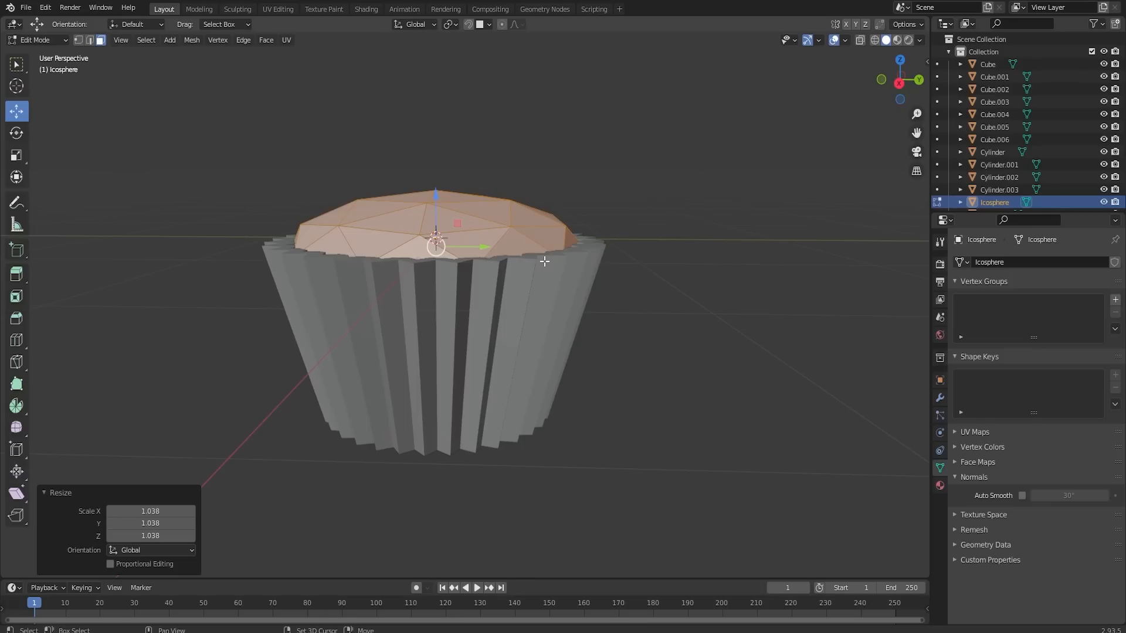
pyautogui.hotkey('shift', 'd')
pyautogui.press('Escape')
pyautogui.press('s')
pyautogui.click(706, 300)
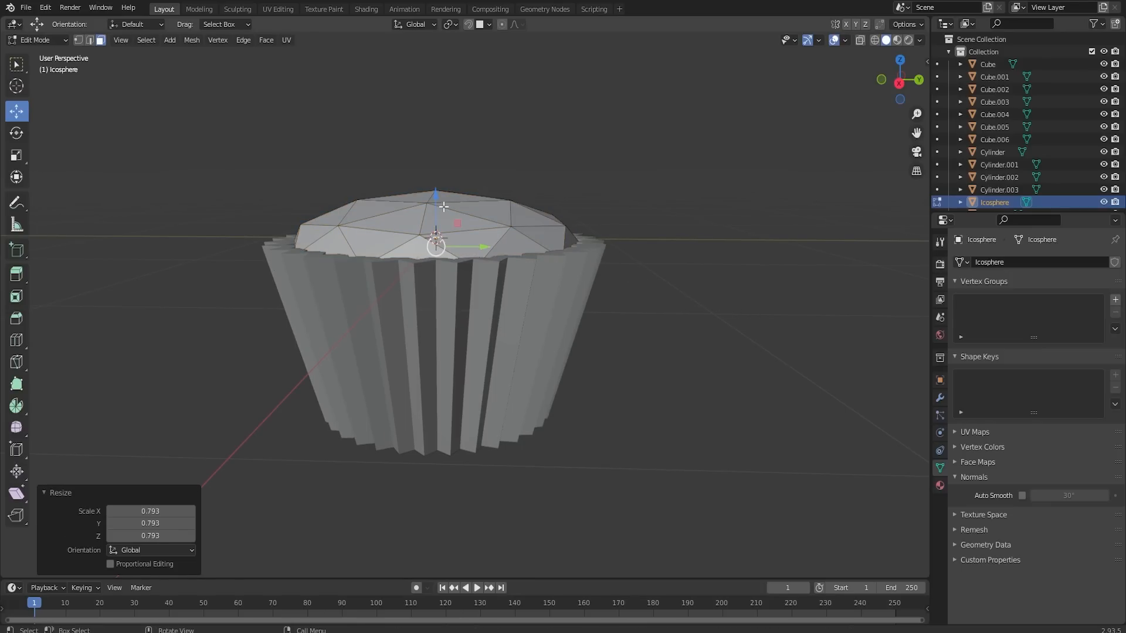
pyautogui.moveTo(436, 203); pyautogui.dragTo(426, 168)
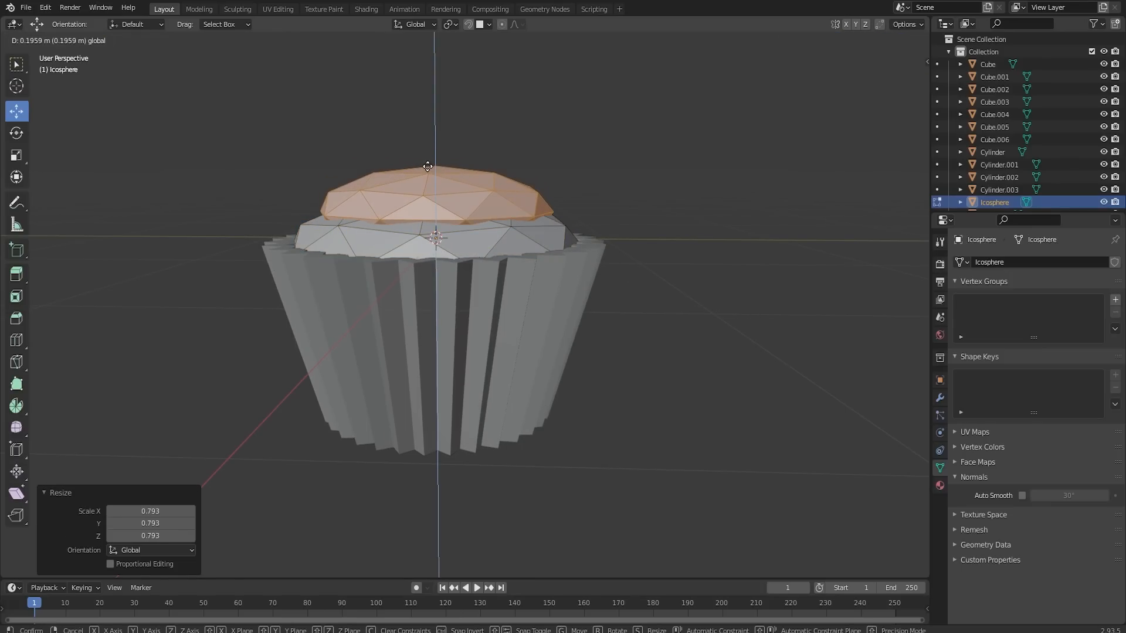
pyautogui.press('s')
pyautogui.click(720, 235)
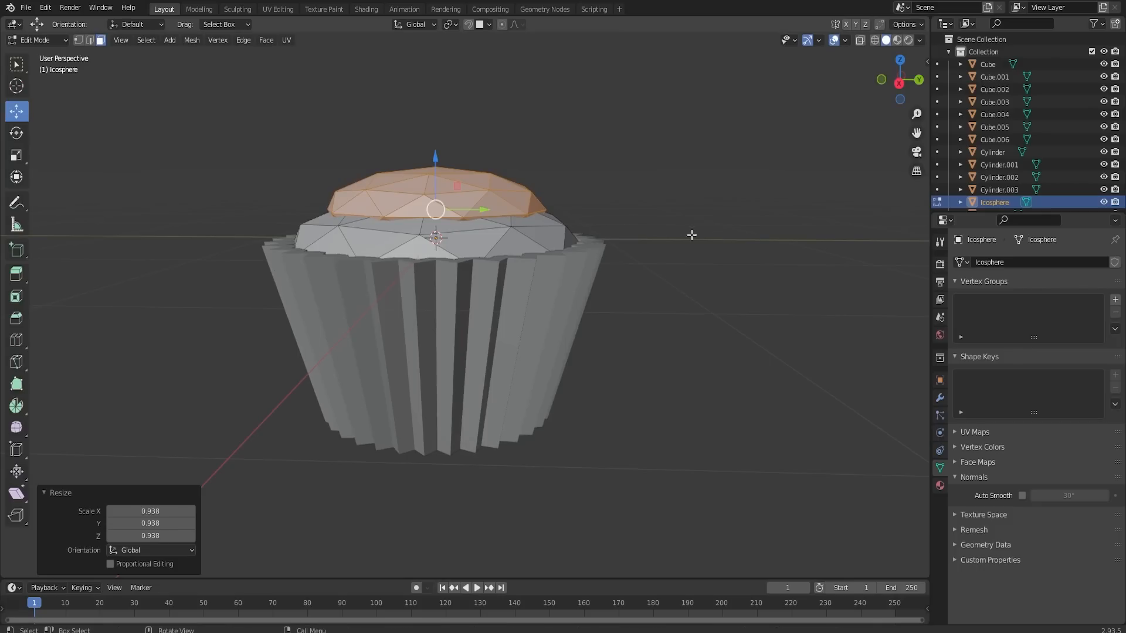
# - Duplicate the second frosting layer, raise the copy about 0.185 m and scale it to about 0.643 as the top layer
pyautogui.hotkey('shift', 'd')
pyautogui.rightClick(666, 250)
pyautogui.moveTo(438, 170); pyautogui.dragTo(438, 147)
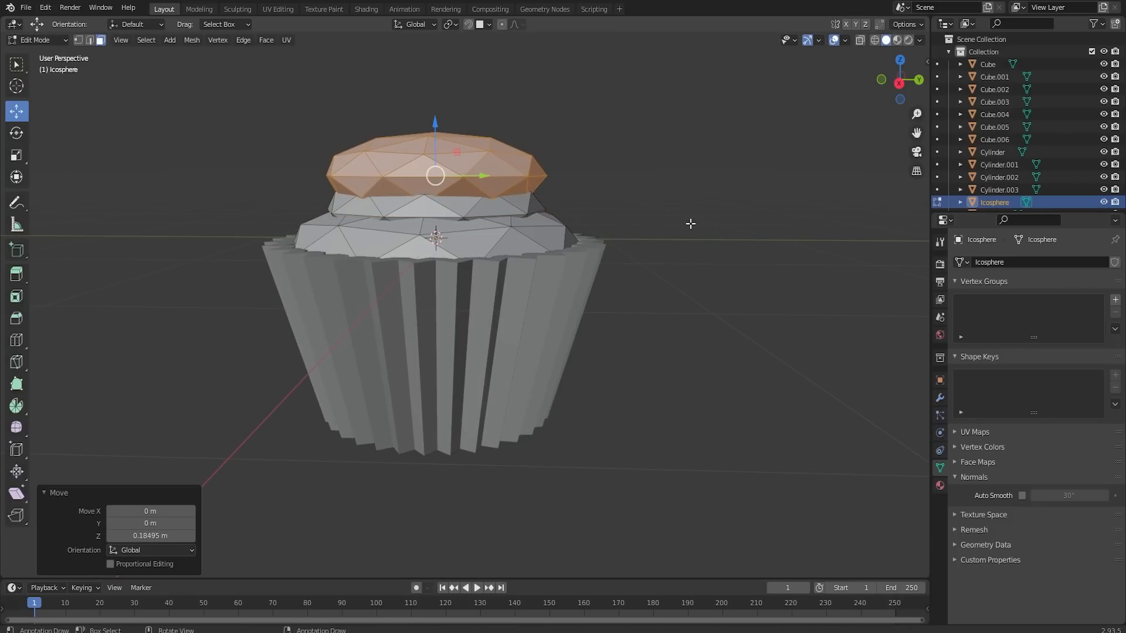
pyautogui.press('s')
pyautogui.click(650, 215)
# - Add another ico sphere within the frosting mesh and scale it uniformly to about 0.393
pyautogui.moveTo(538, 157); pyautogui.dragTo(518, 191, button='middle')
pyautogui.hotkey('shift', 'a')
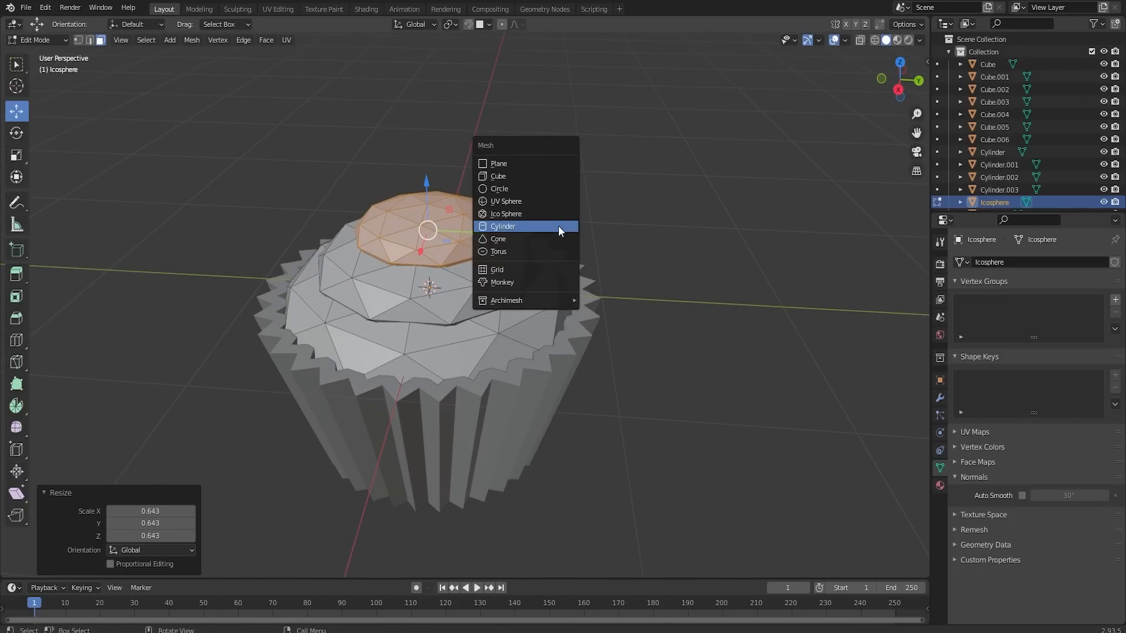
pyautogui.click(505, 213)
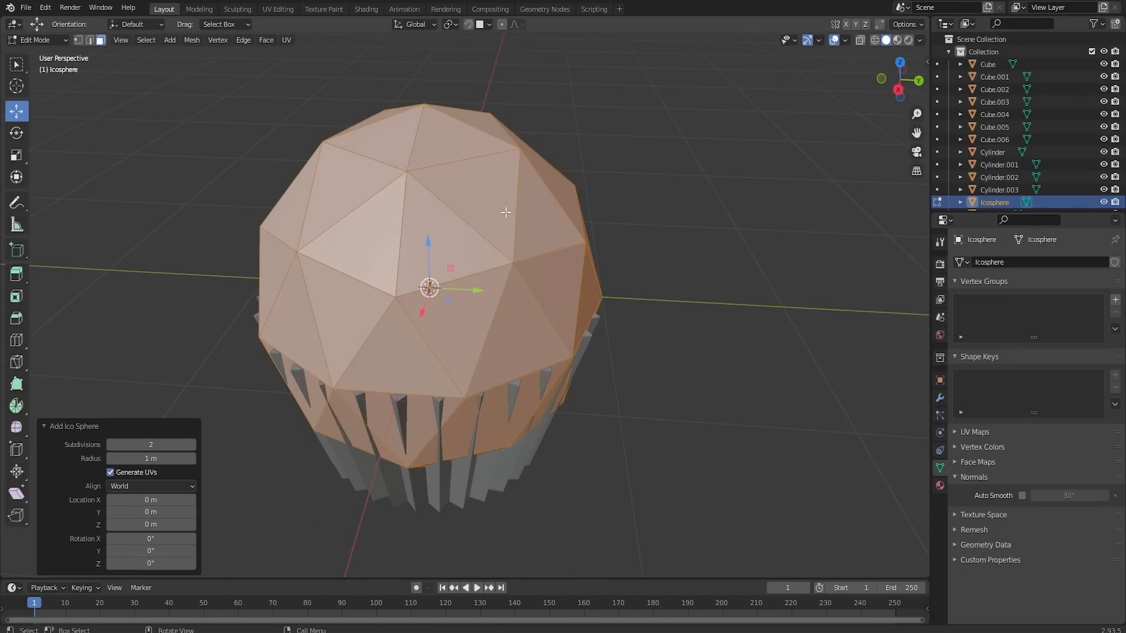
pyautogui.press('s')
pyautogui.click(608, 286)
# - Raise the small sphere along Z onto the top frosting layer and scale it to about 0.438 as a cherry
pyautogui.press('g')
pyautogui.press('z')
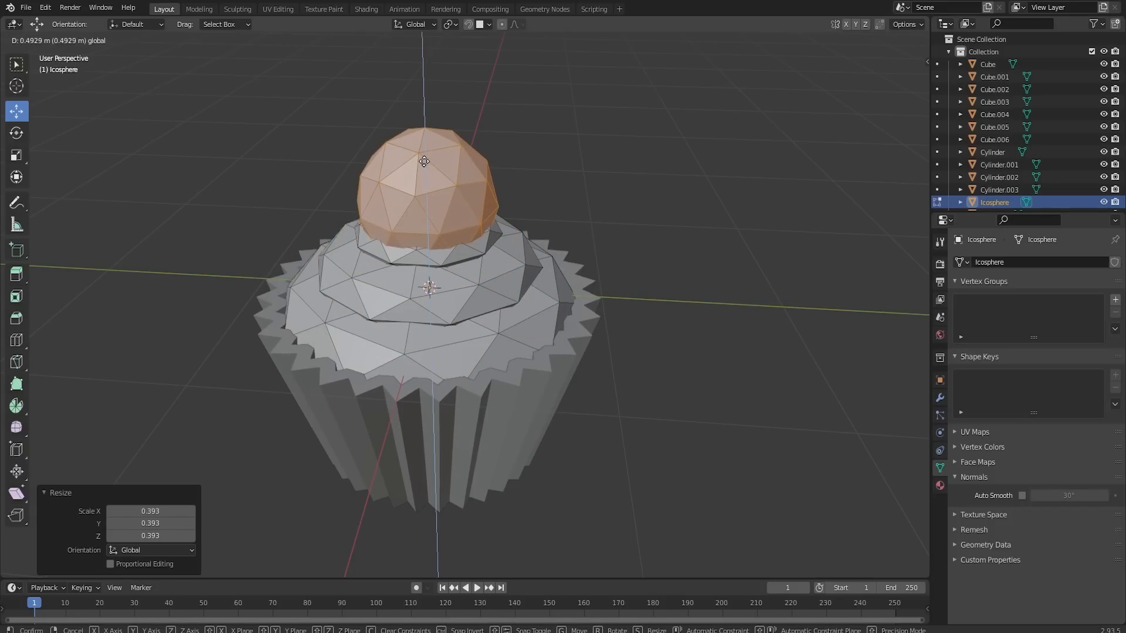
pyautogui.click(723, 230)
pyautogui.press('s')
pyautogui.click(558, 215)
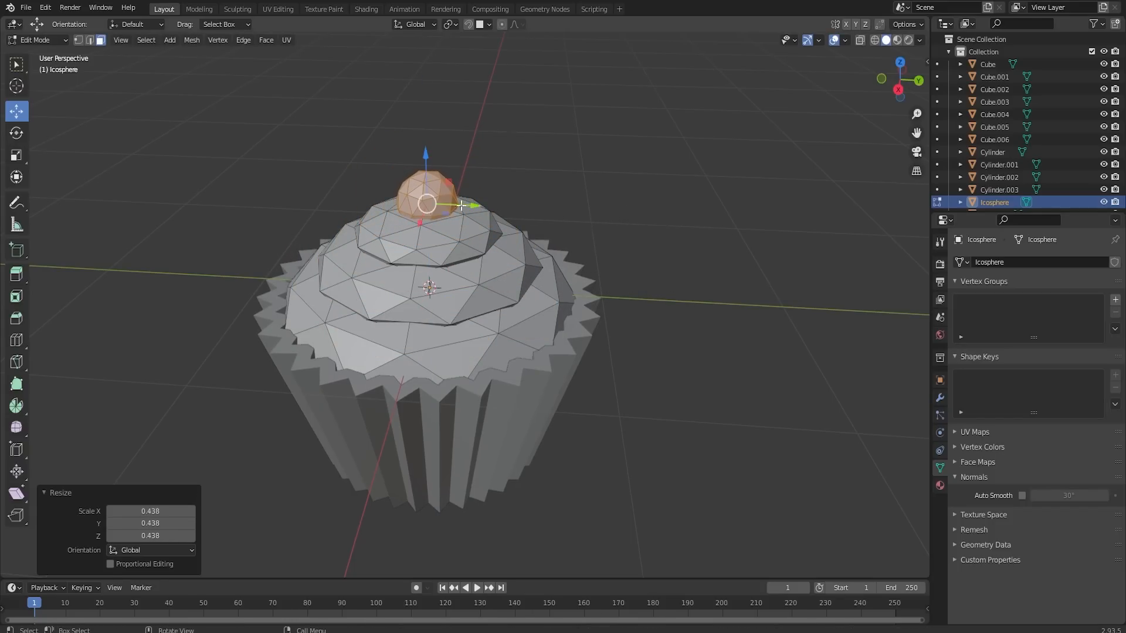
# - Rotate the cherry sphere by about 15.6° in the view plane and rotate it again from a second viewing angle
pyautogui.press('r')
pyautogui.moveTo(459, 206); pyautogui.dragTo(546, 140, button='middle')
pyautogui.click(535, 115)
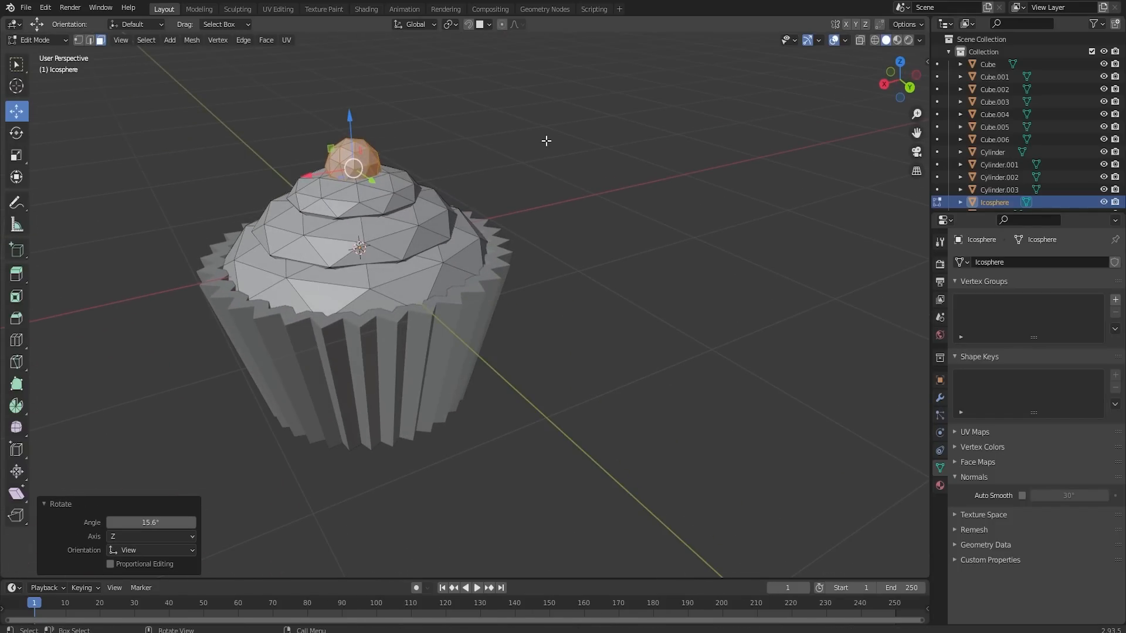
pyautogui.press('r')
pyautogui.click(567, 126)
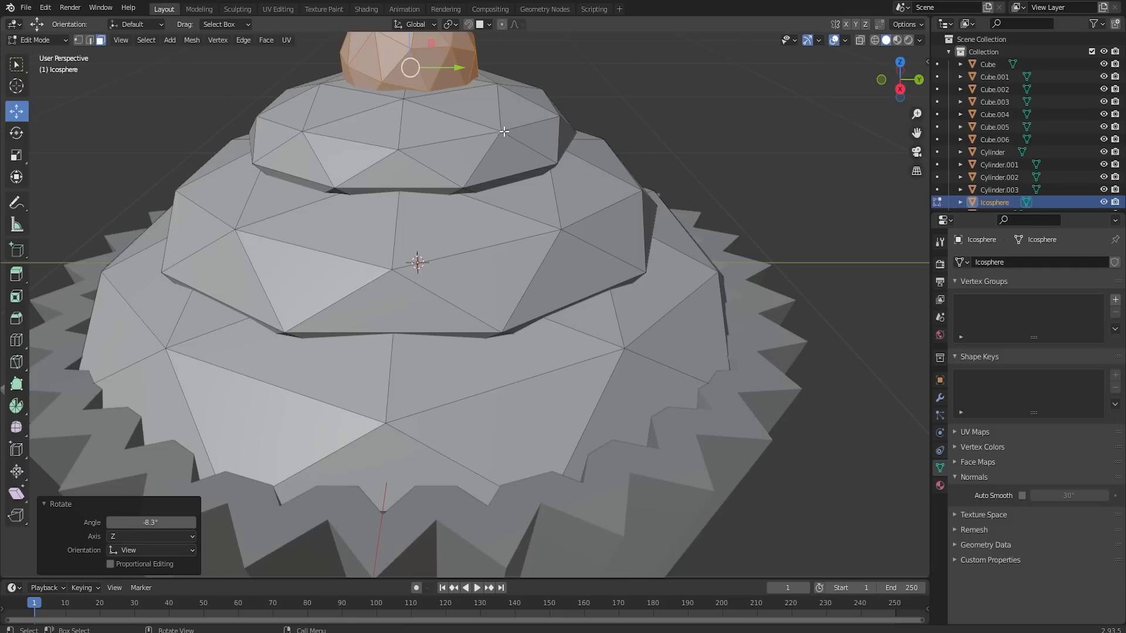
# - Select adjoining faces on the upper side of the cherry, duplicate them in place and scale the copy to about 0.82
pyautogui.keyDown('shift'); pyautogui.moveTo(509, 90); pyautogui.dragTo(422, 243, button='middle'); pyautogui.keyUp('shift')
pyautogui.click(409, 193)
pyautogui.keyDown('shift'); pyautogui.click(385, 183); pyautogui.keyUp('shift')
pyautogui.keyDown('shift'); pyautogui.click(379, 160); pyautogui.keyUp('shift')
pyautogui.keyDown('shift'); pyautogui.click(389, 150); pyautogui.keyUp('shift')
pyautogui.hotkey('shift', 'd')
pyautogui.rightClick(422, 243)
pyautogui.press('s')
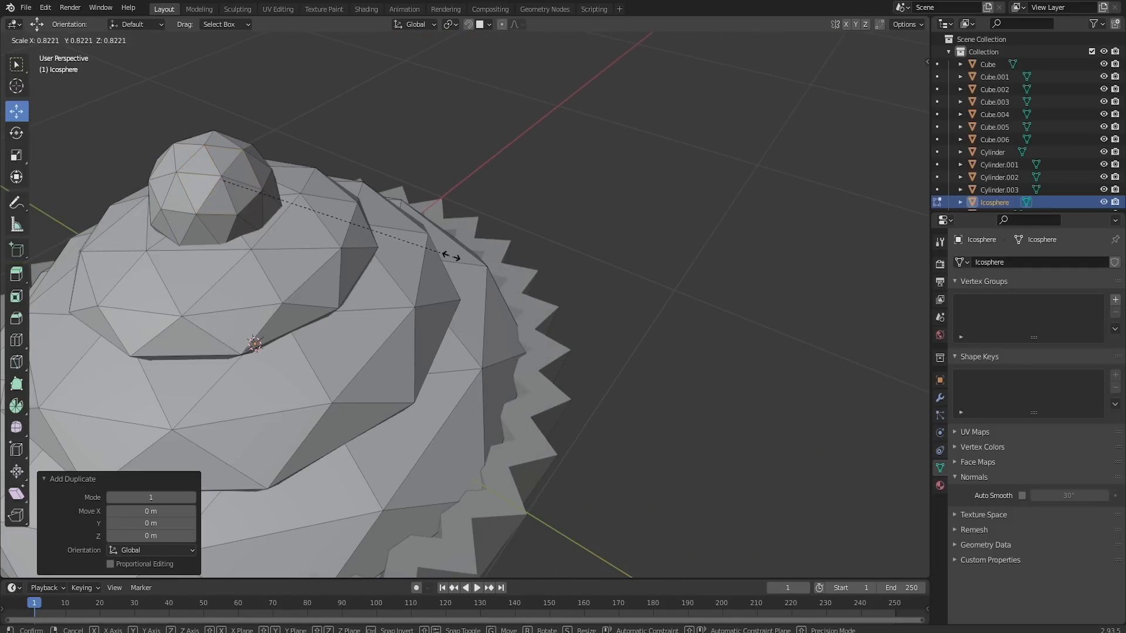
pyautogui.click(447, 256)
# - Extrude the duplicated faces about 0.109 m into a stem, scale the end to 0.738 and the whole stem to 0.458
pyautogui.press('e')
pyautogui.click(406, 244)
pyautogui.moveTo(336, 267); pyautogui.dragTo(379, 257, button='middle')
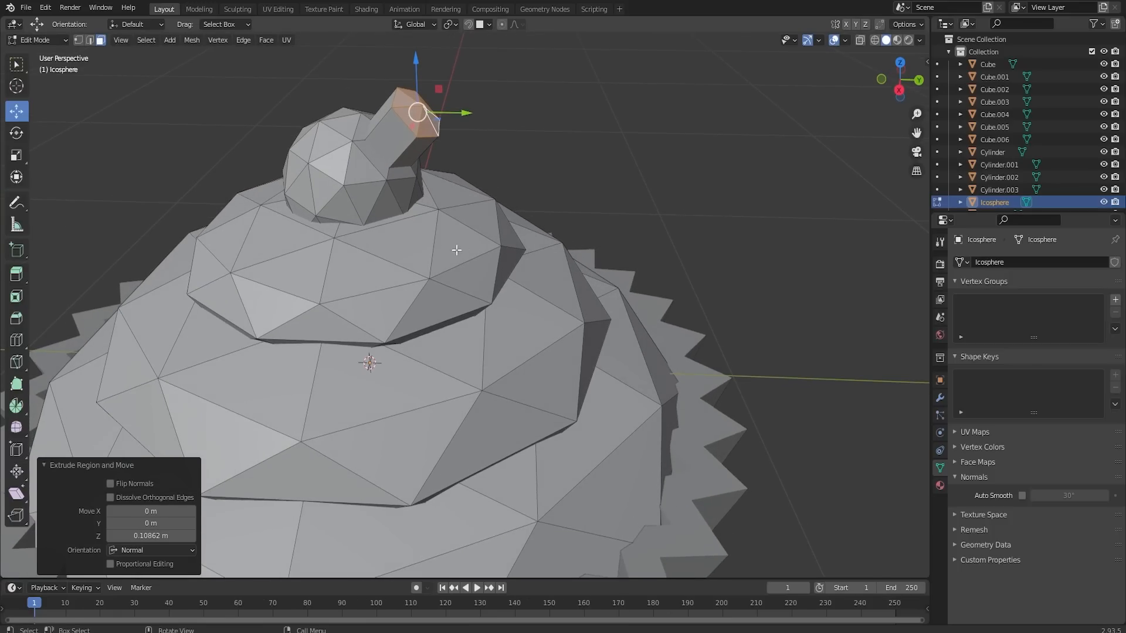
pyautogui.press('s')
pyautogui.click(537, 224)
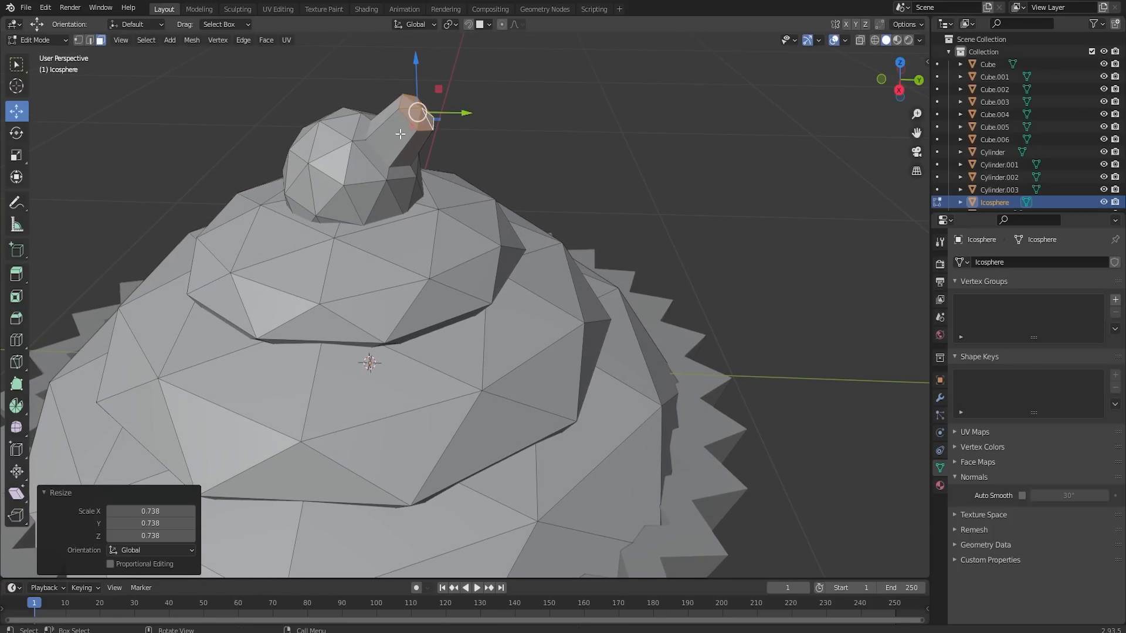
pyautogui.press('l')
pyautogui.press('s')
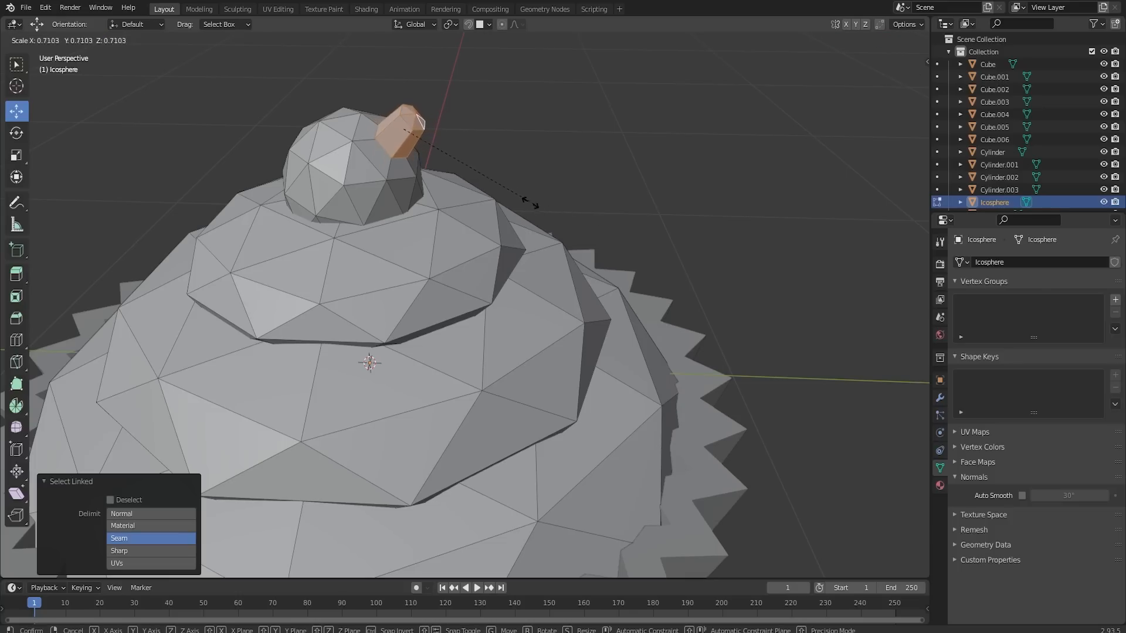
pyautogui.click(462, 168)
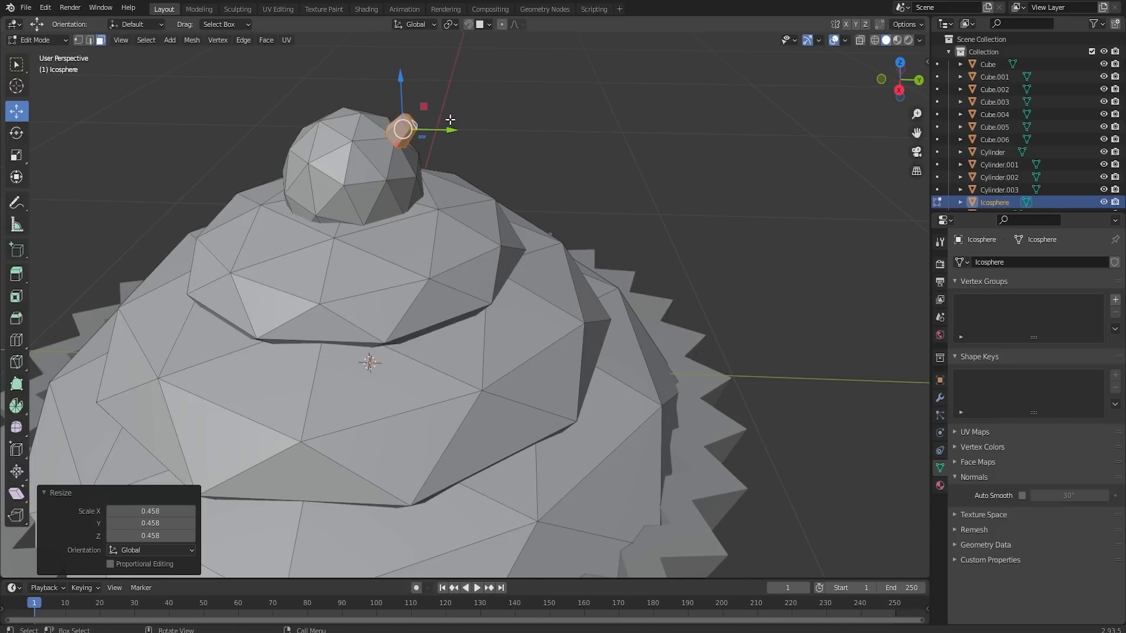
# - Rotate the stem's end faces, extrude them about 0.068 m outward and scale the new end down
pyautogui.moveTo(450, 120); pyautogui.dragTo(376, 305, button='middle')
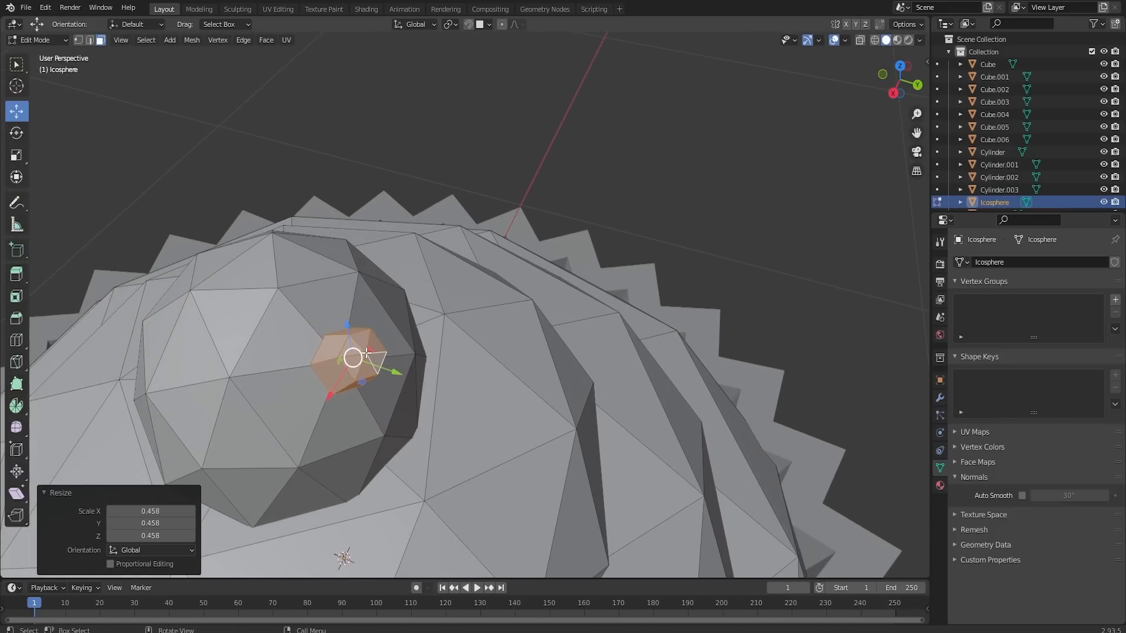
pyautogui.moveTo(361, 353); pyautogui.dragTo(516, 355, button='middle')
pyautogui.scroll(-4, 528, 352)
pyautogui.press('r')
pyautogui.click(749, 256)
pyautogui.press('e')
pyautogui.click(760, 222)
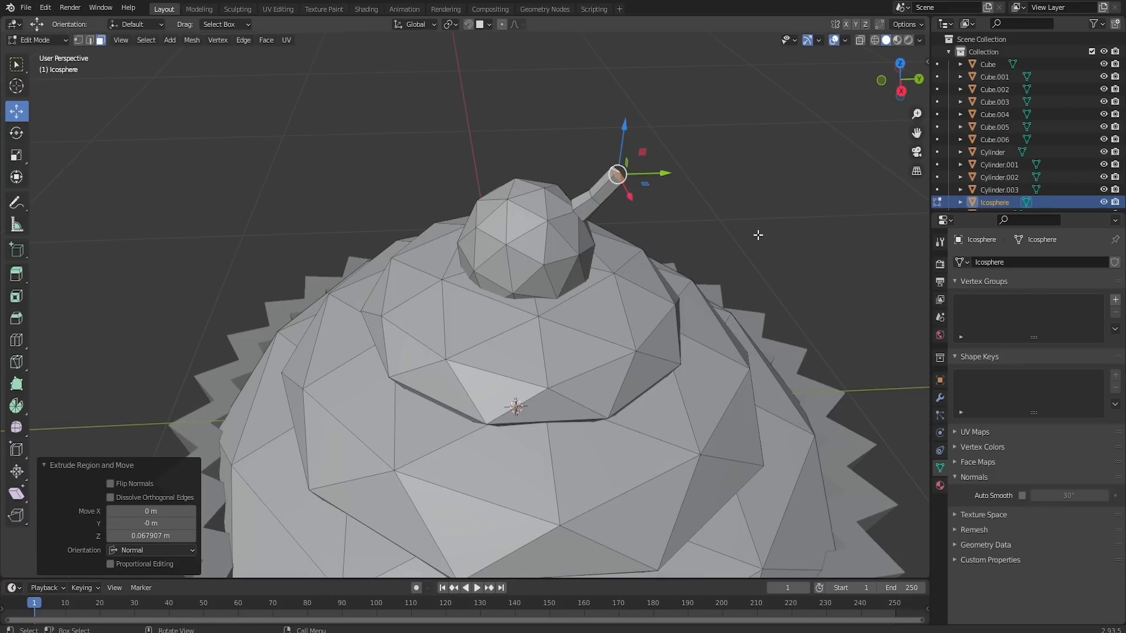
pyautogui.press('s')
pyautogui.click(728, 253)
# - Extrude the stem's tip by about 0.024 m more and resize the end faces
pyautogui.press('e')
pyautogui.click(735, 245)
pyautogui.press('s')
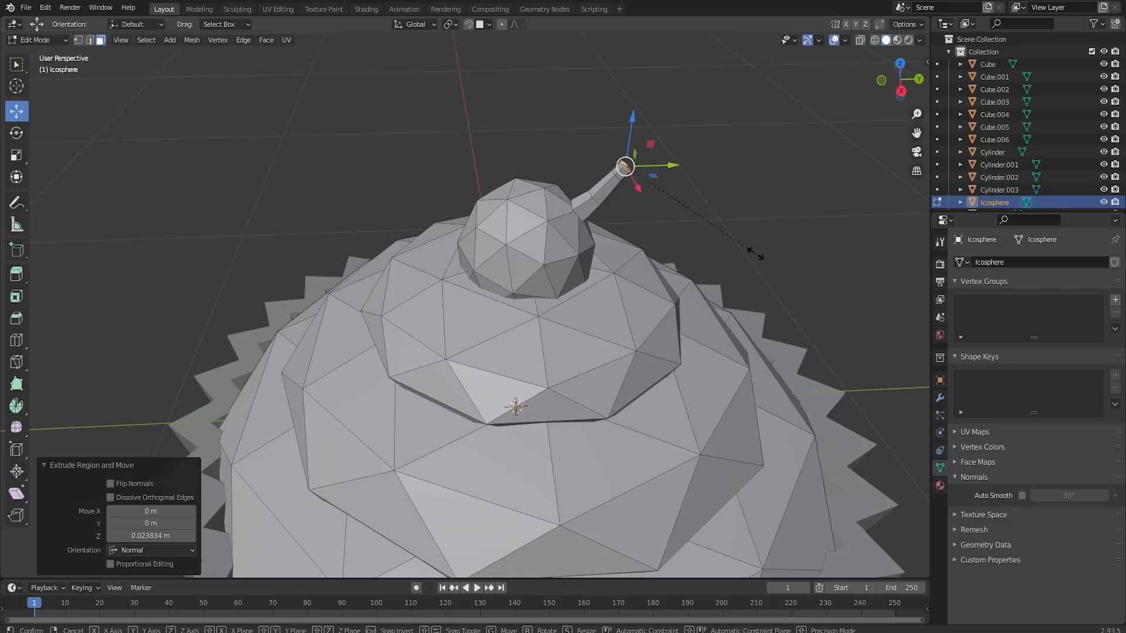
pyautogui.click(756, 253)
# - Select the whole stem and sink it into the cherry, about -0.016 m along Y and -0.022 m along Z
pyautogui.press('l')
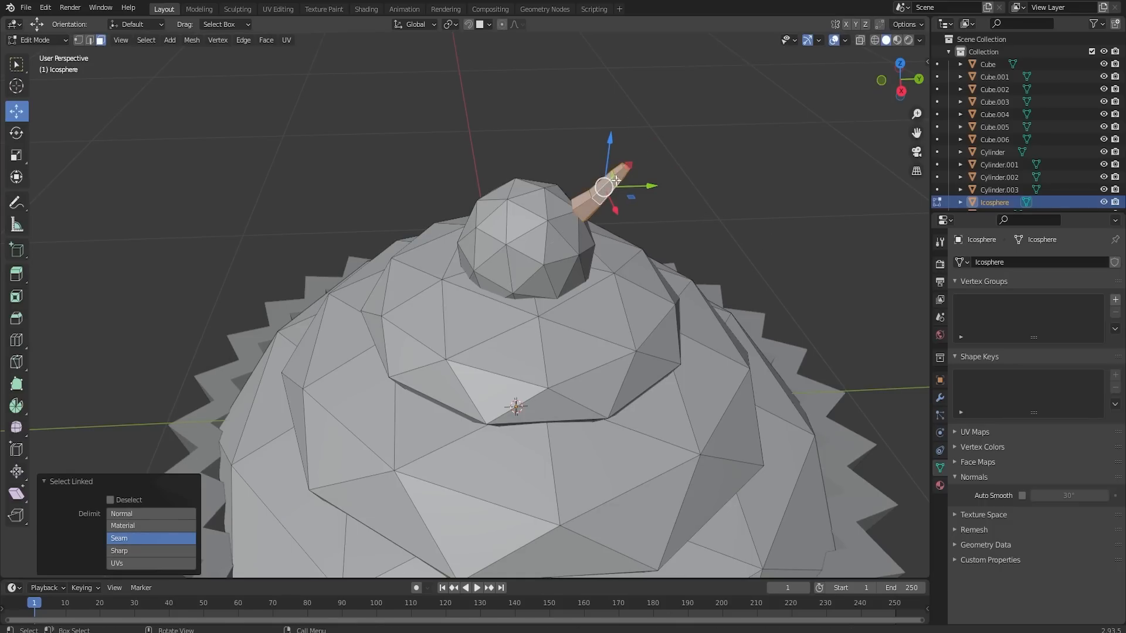
pyautogui.moveTo(634, 185); pyautogui.dragTo(626, 183)
pyautogui.press('Tab')
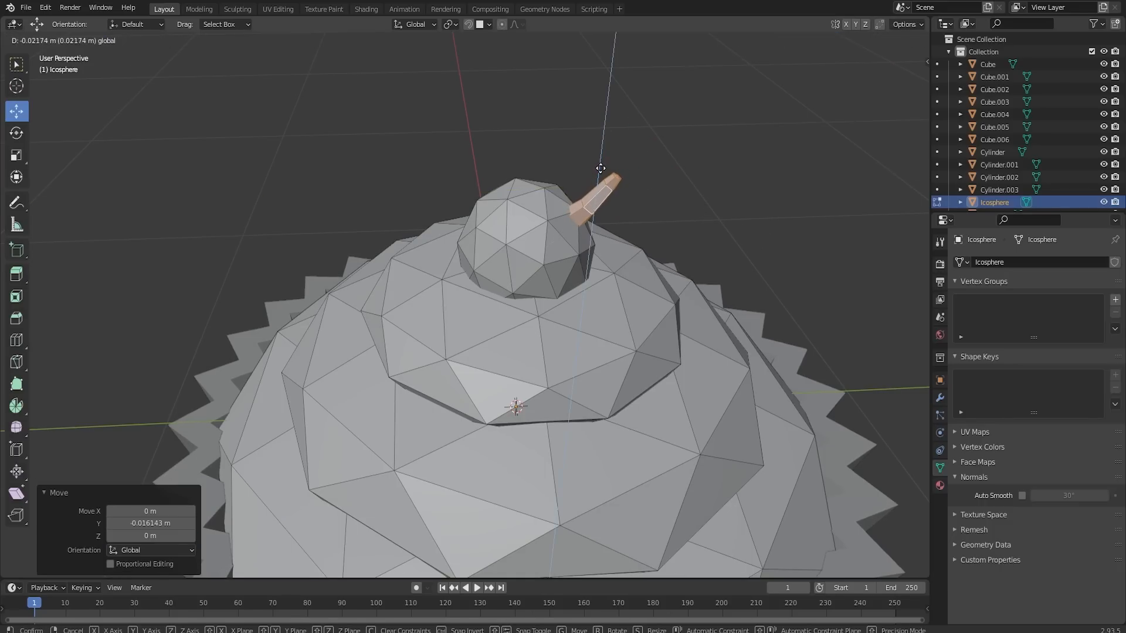
# - Shade the frosting and cherry object smooth with Auto Smooth at 30°
pyautogui.scroll(-5, 613, 208)
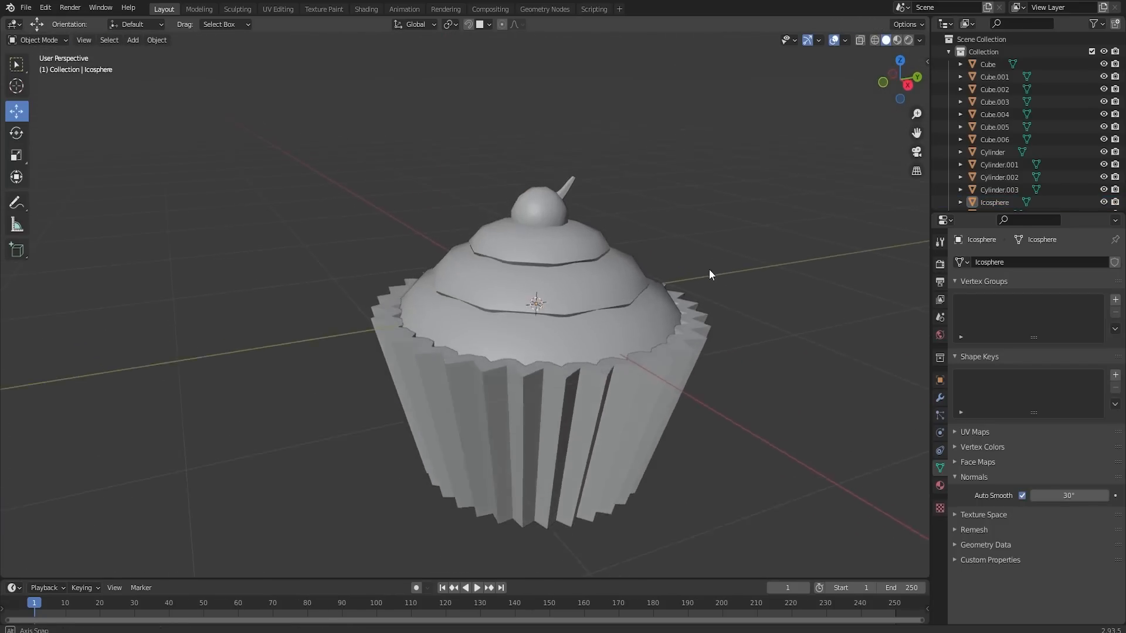
pyautogui.moveTo(710, 270)
pyautogui.mouseDown(button='middle')
pyautogui.moveTo(681, 311)
pyautogui.moveTo(691, 281)
pyautogui.mouseUp(button='middle')
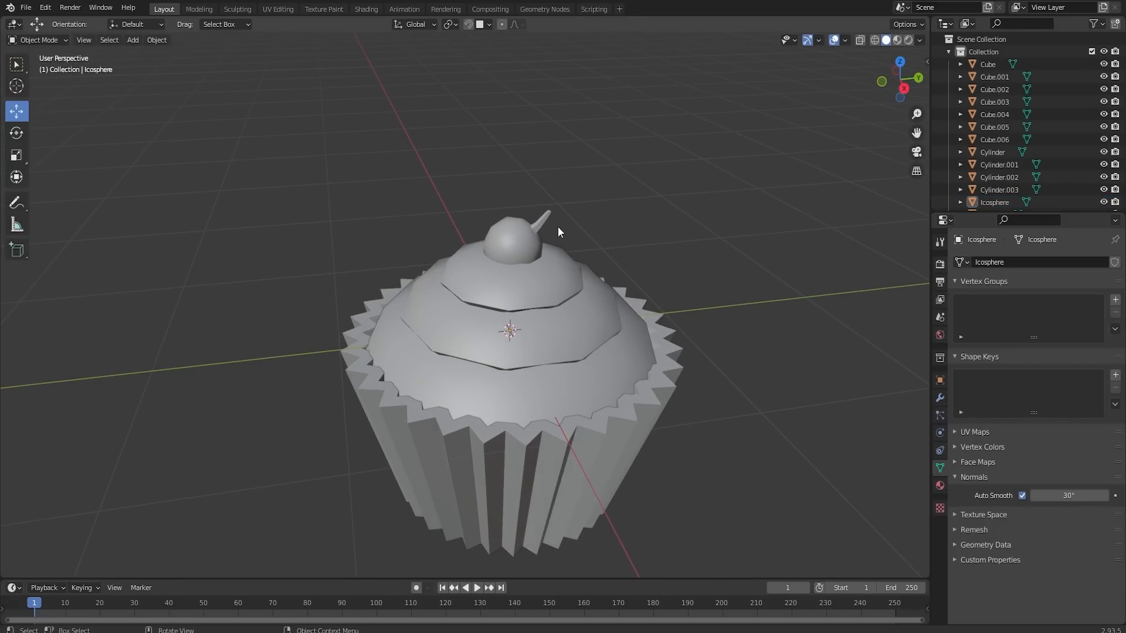
pyautogui.click(536, 233)
pyautogui.moveTo(619, 345); pyautogui.dragTo(607, 300, button='middle')
pyautogui.click(670, 300)
pyautogui.scroll(-3, 497, 350)
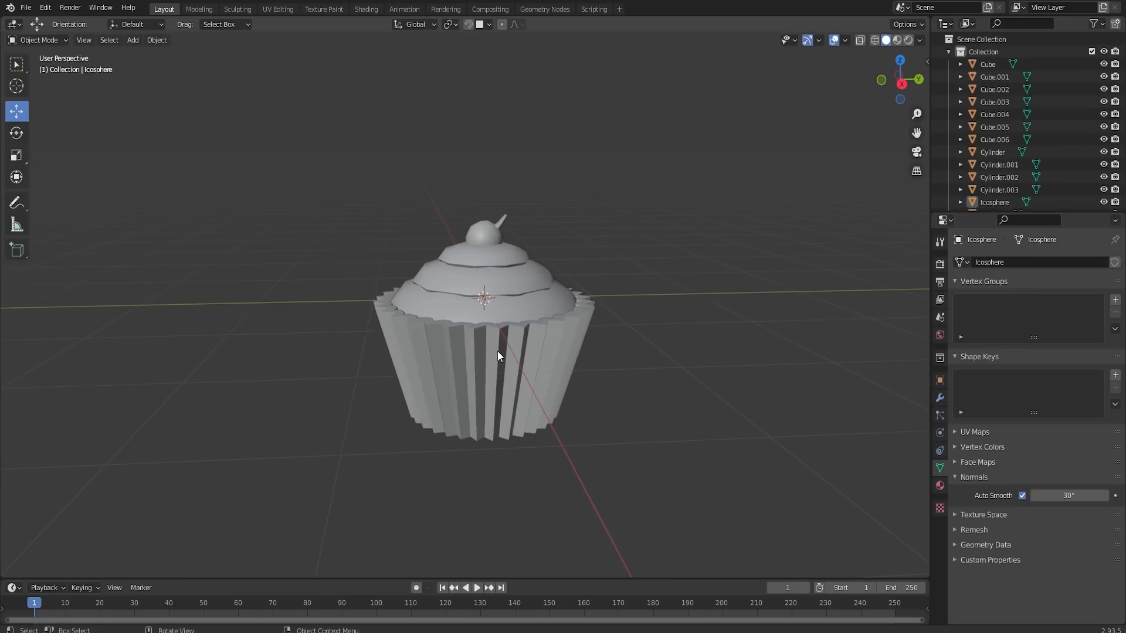
# - Select the cup and frosting together and move them about 17.7 m along Y to the end of the prop row
pyautogui.click(497, 351)
pyautogui.keyDown('shift'); pyautogui.click(514, 291); pyautogui.keyUp('shift')
pyautogui.scroll(-3, 521, 296)
pyautogui.scroll(-2, 522, 311)
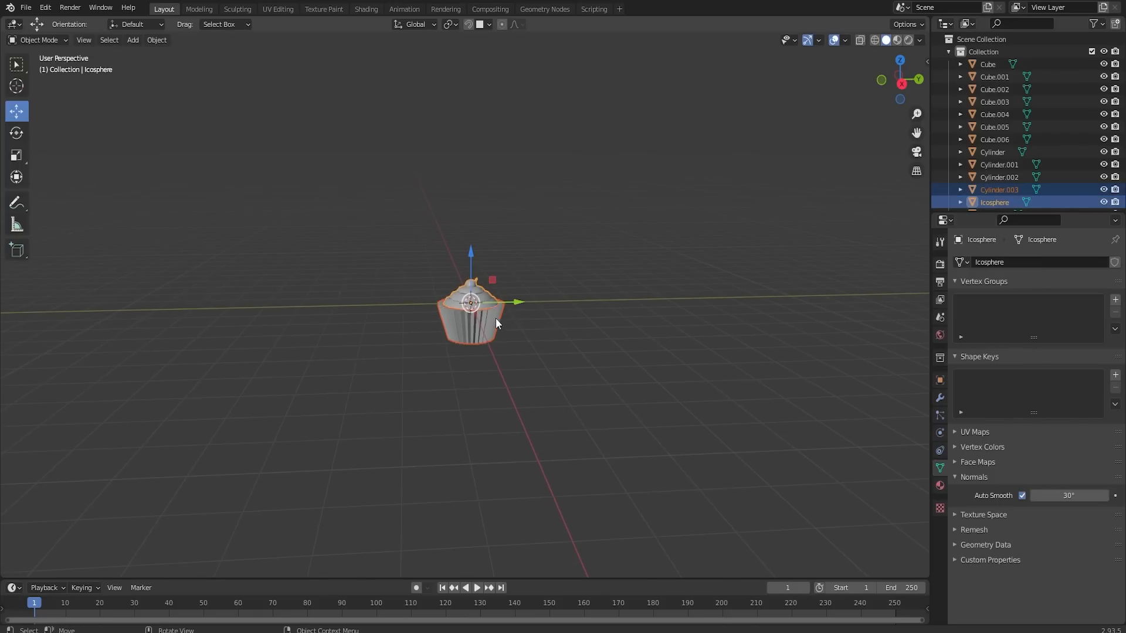
pyautogui.moveTo(495, 318); pyautogui.dragTo(238, 302, button='middle')
pyautogui.moveTo(385, 306); pyautogui.dragTo(614, 304)
pyautogui.moveTo(614, 304); pyautogui.dragTo(814, 281, button='middle')
pyautogui.keyDown('shift'); pyautogui.moveTo(306, 295); pyautogui.dragTo(639, 274, button='middle'); pyautogui.keyUp('shift')
pyautogui.scroll(-4, 430, 282)
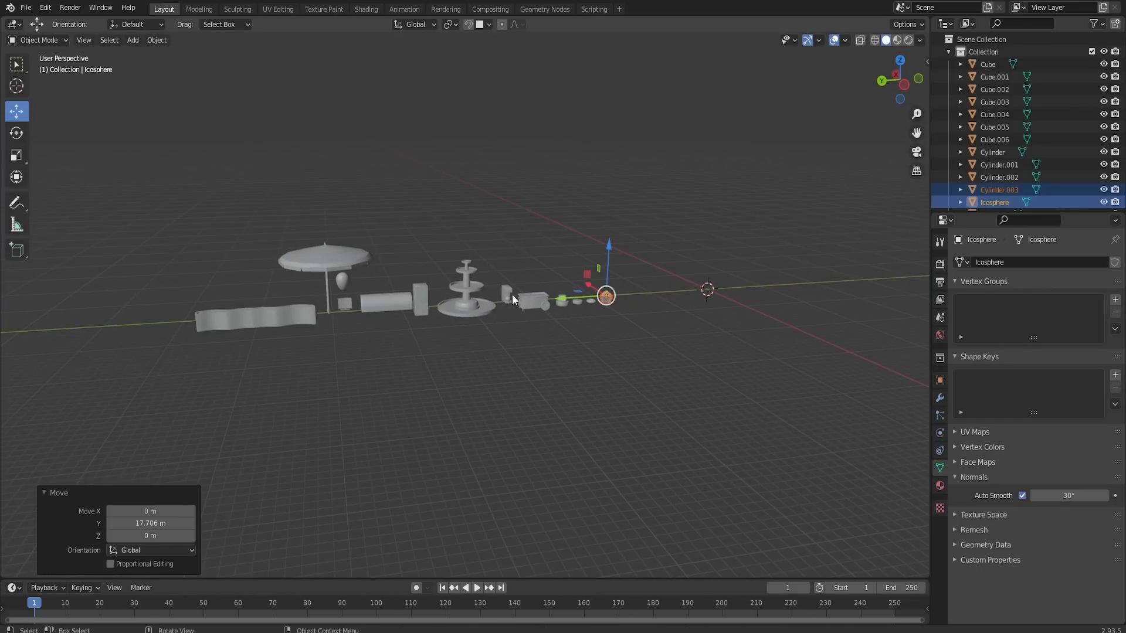
# - Select all the props in the row and move them together about -35.3 m along Y to centre them around the origin
pyautogui.click(339, 263)
pyautogui.keyDown('shift'); pyautogui.moveTo(409, 329); pyautogui.dragTo(442, 319, button='middle'); pyautogui.keyUp('shift')
pyautogui.moveTo(210, 213); pyautogui.dragTo(684, 342)
pyautogui.press('g')
pyautogui.click(615, 275)
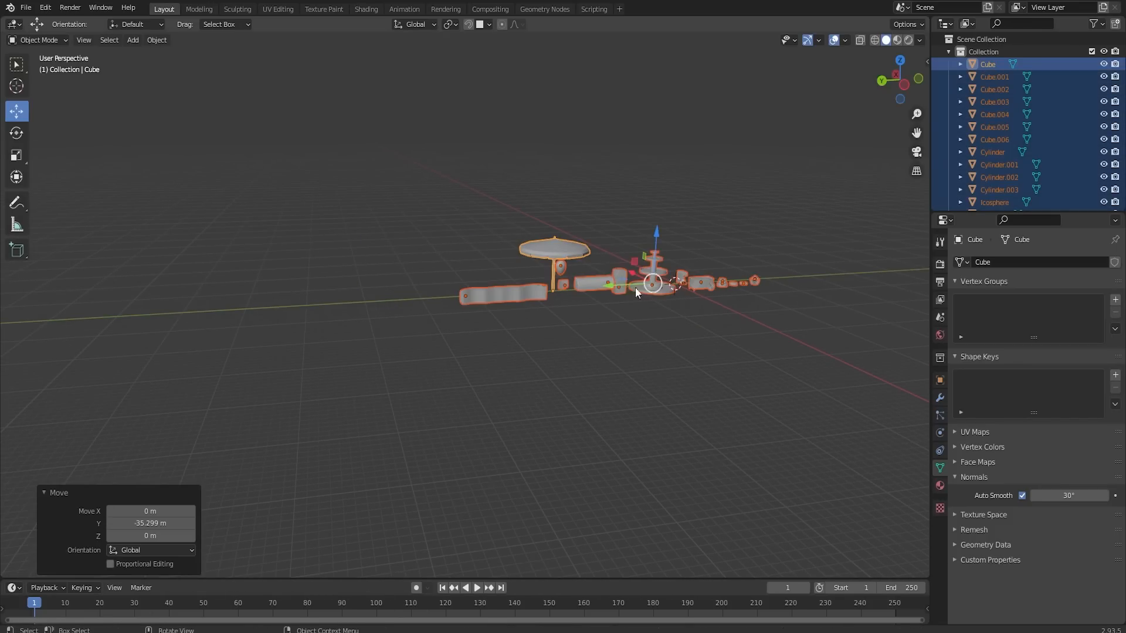
pyautogui.moveTo(635, 287); pyautogui.dragTo(713, 313, button='middle')
pyautogui.click(712, 314)
pyautogui.keyDown('shift'); pyautogui.moveTo(646, 371); pyautogui.dragTo(496, 374, button='middle'); pyautogui.keyUp('shift')
pyautogui.scroll(3, 442, 367)
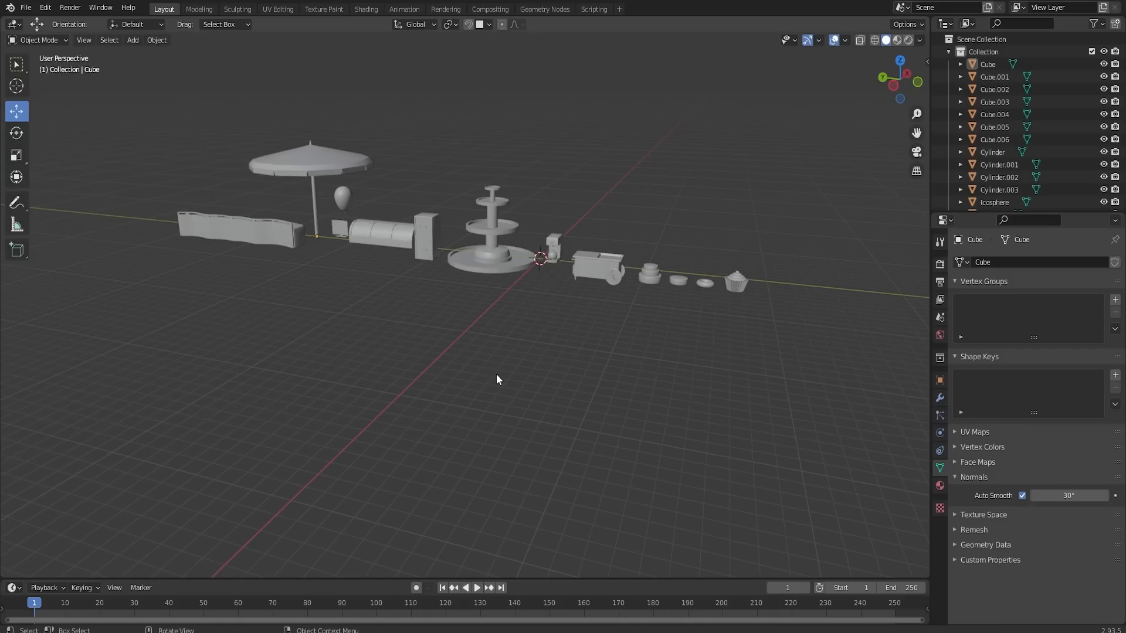